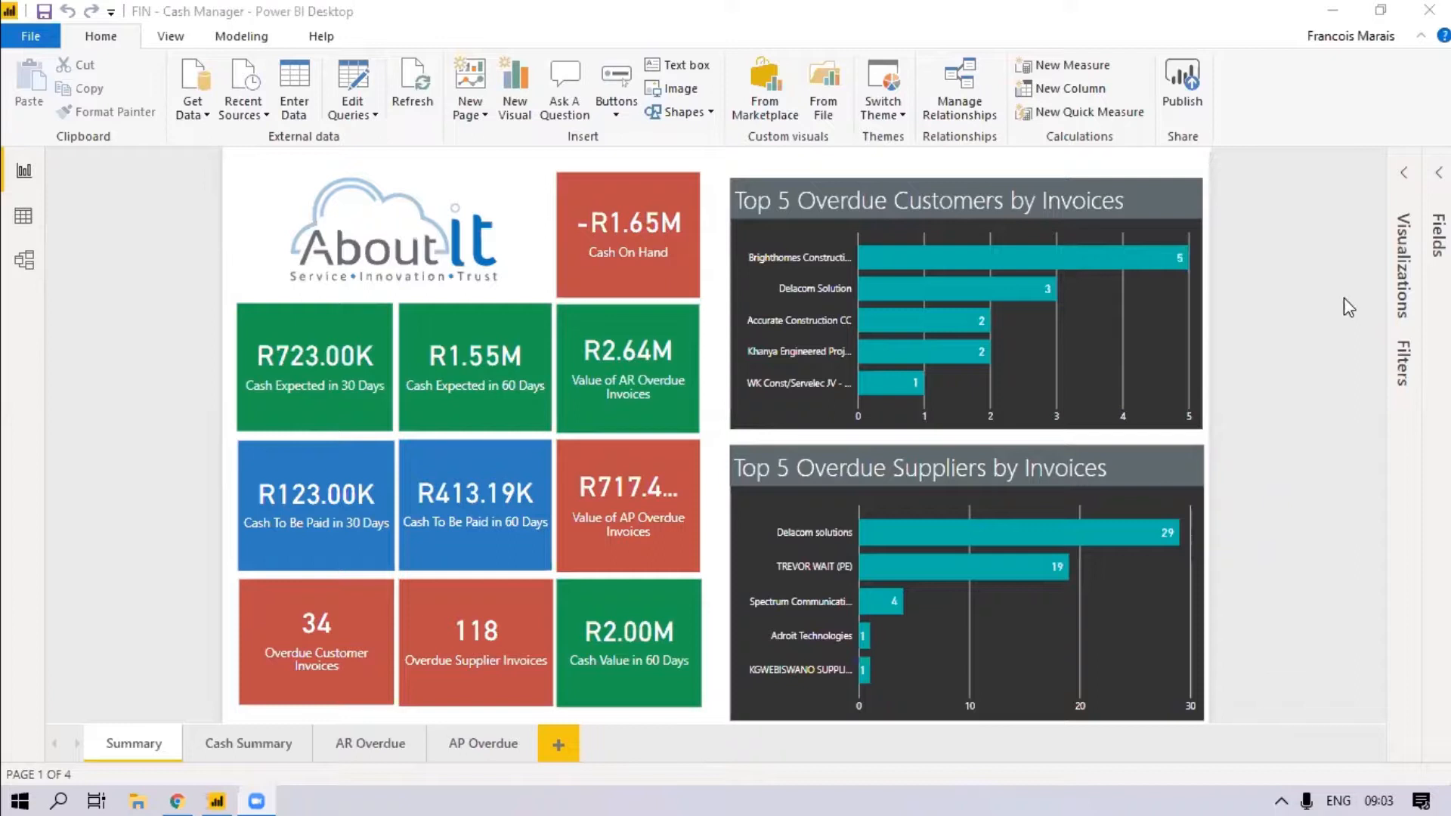
- Check the signed-in account details, then return to the signed-out Microsoft page in Chrome
{"action": "left_click", "coordinate": [1352, 38]}
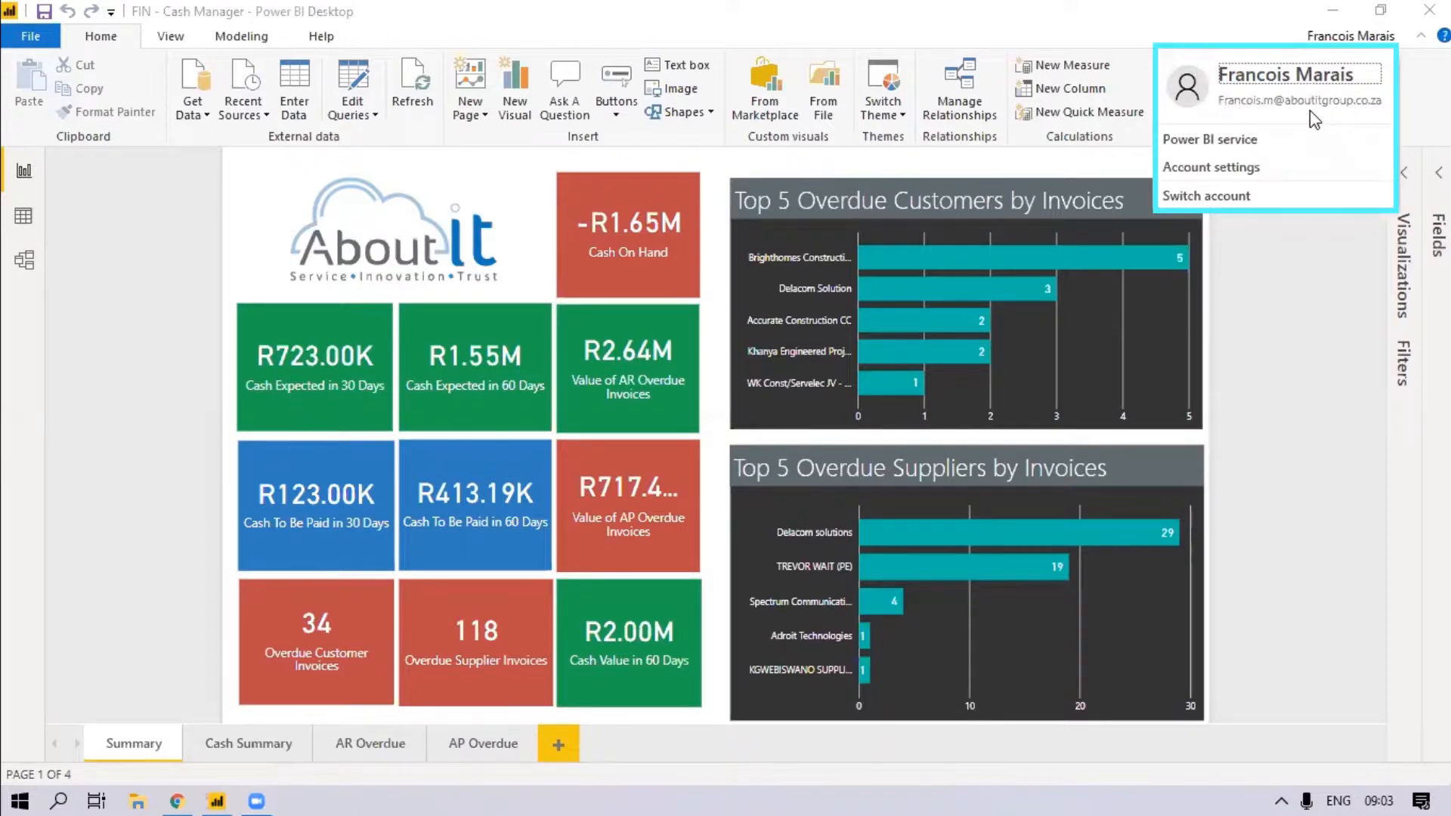
{"action": "left_click", "coordinate": [1311, 361]}
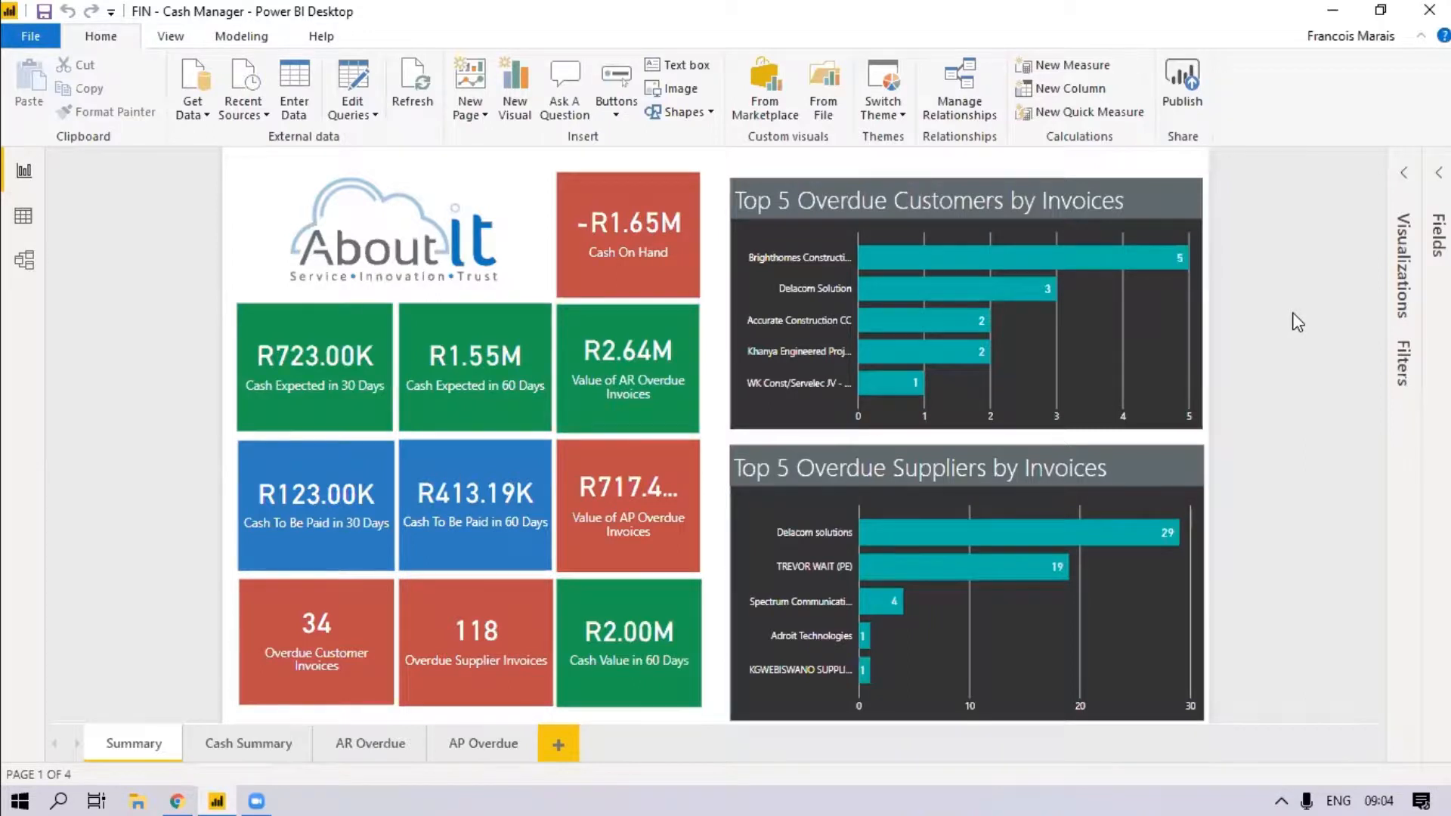
{"action": "left_click", "coordinate": [174, 794]}
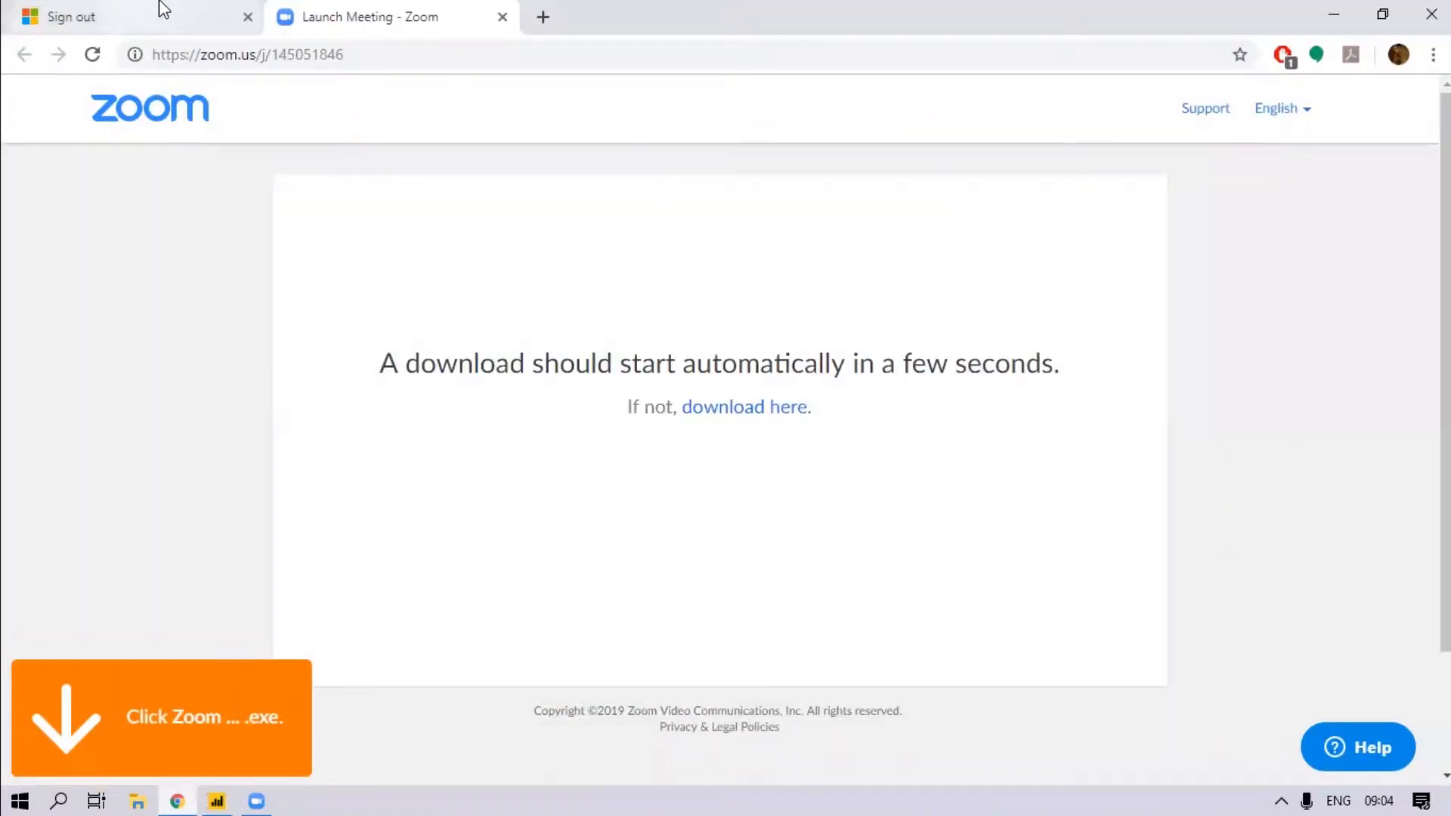
{"action": "left_click", "coordinate": [159, 11]}
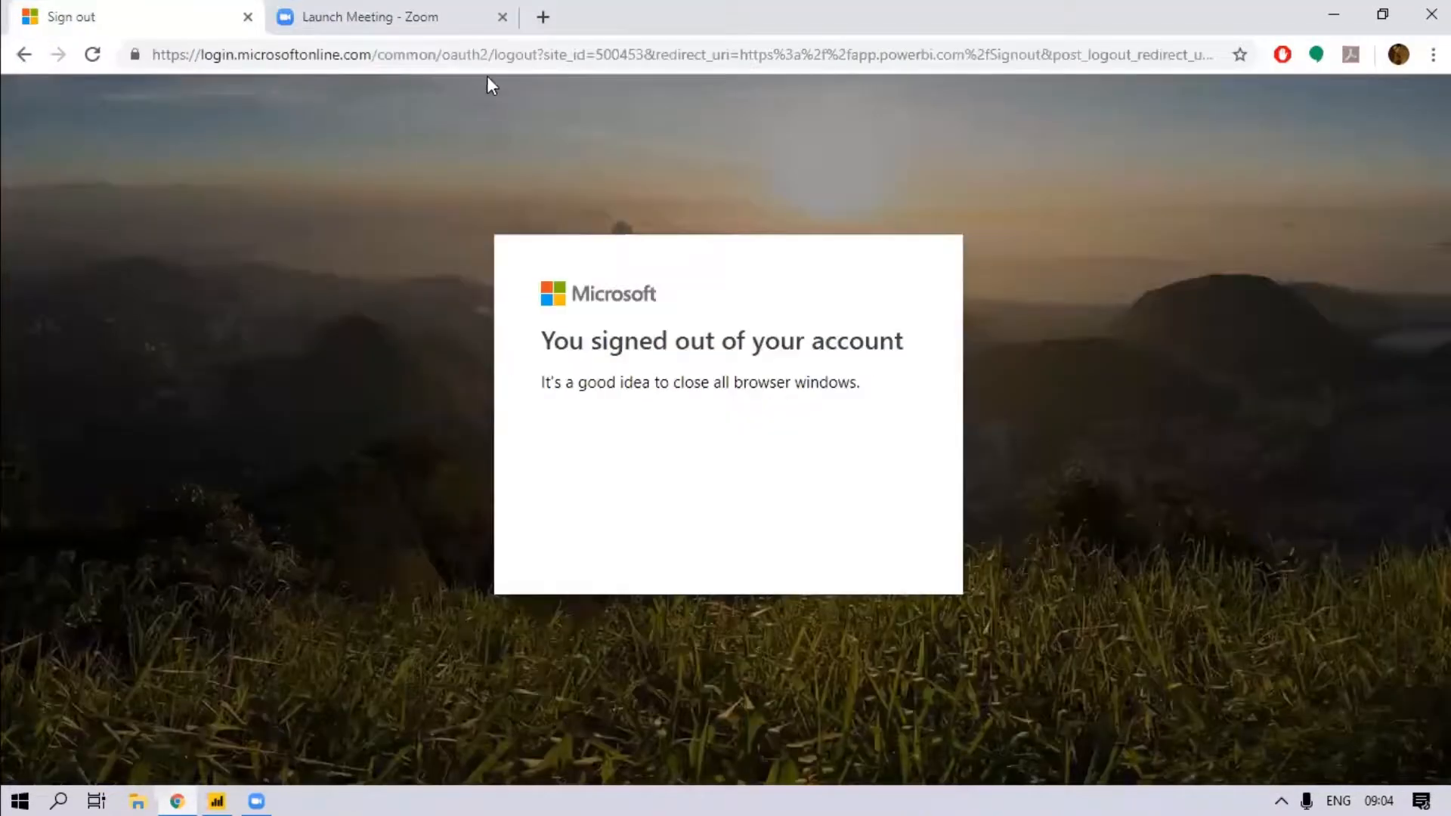
- Search Google for 'power bi' from the address bar
{"action": "left_click", "coordinate": [488, 60]}
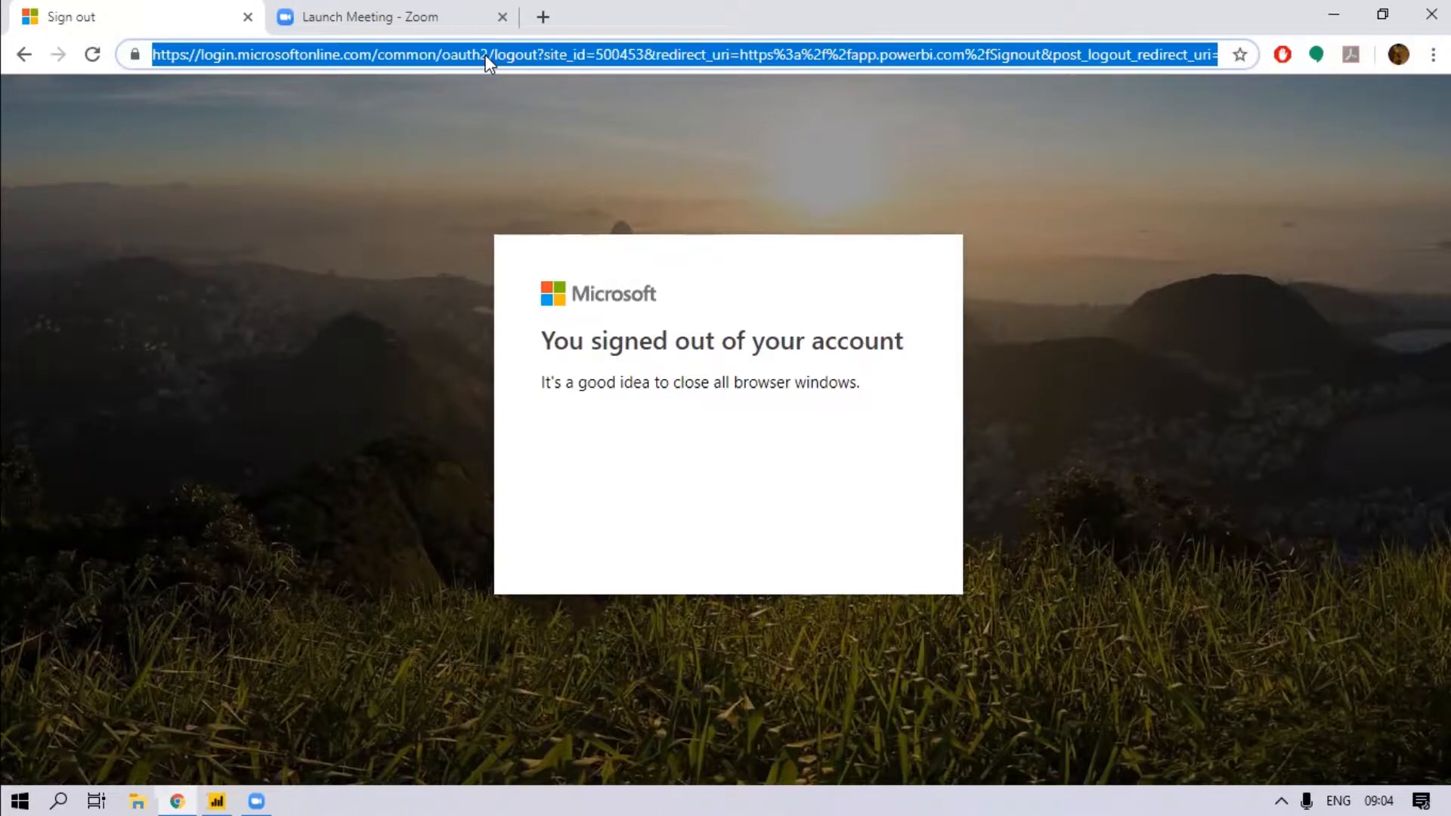
{"action": "type", "text": "power bi"}
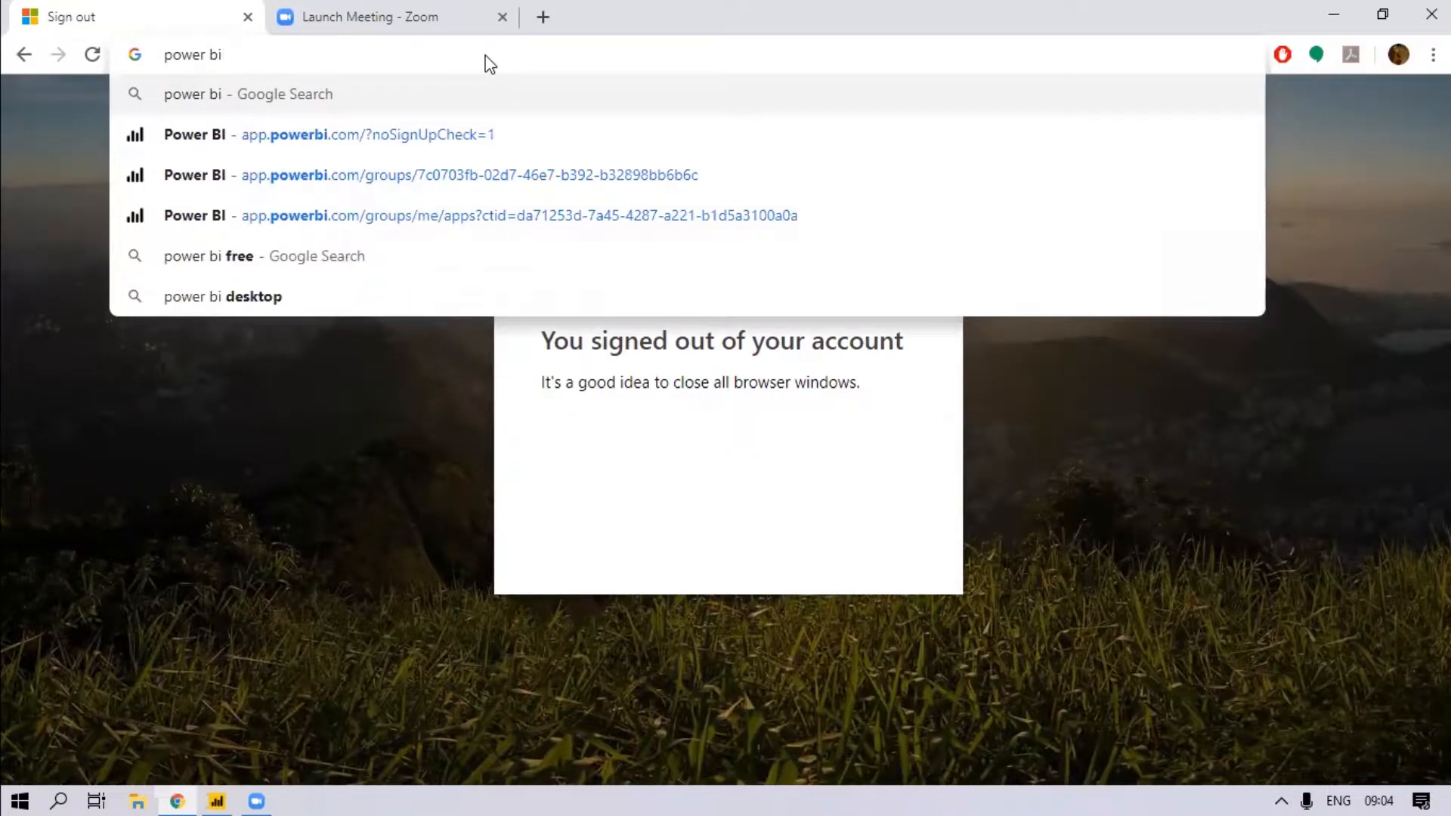
{"action": "key", "text": "Return"}
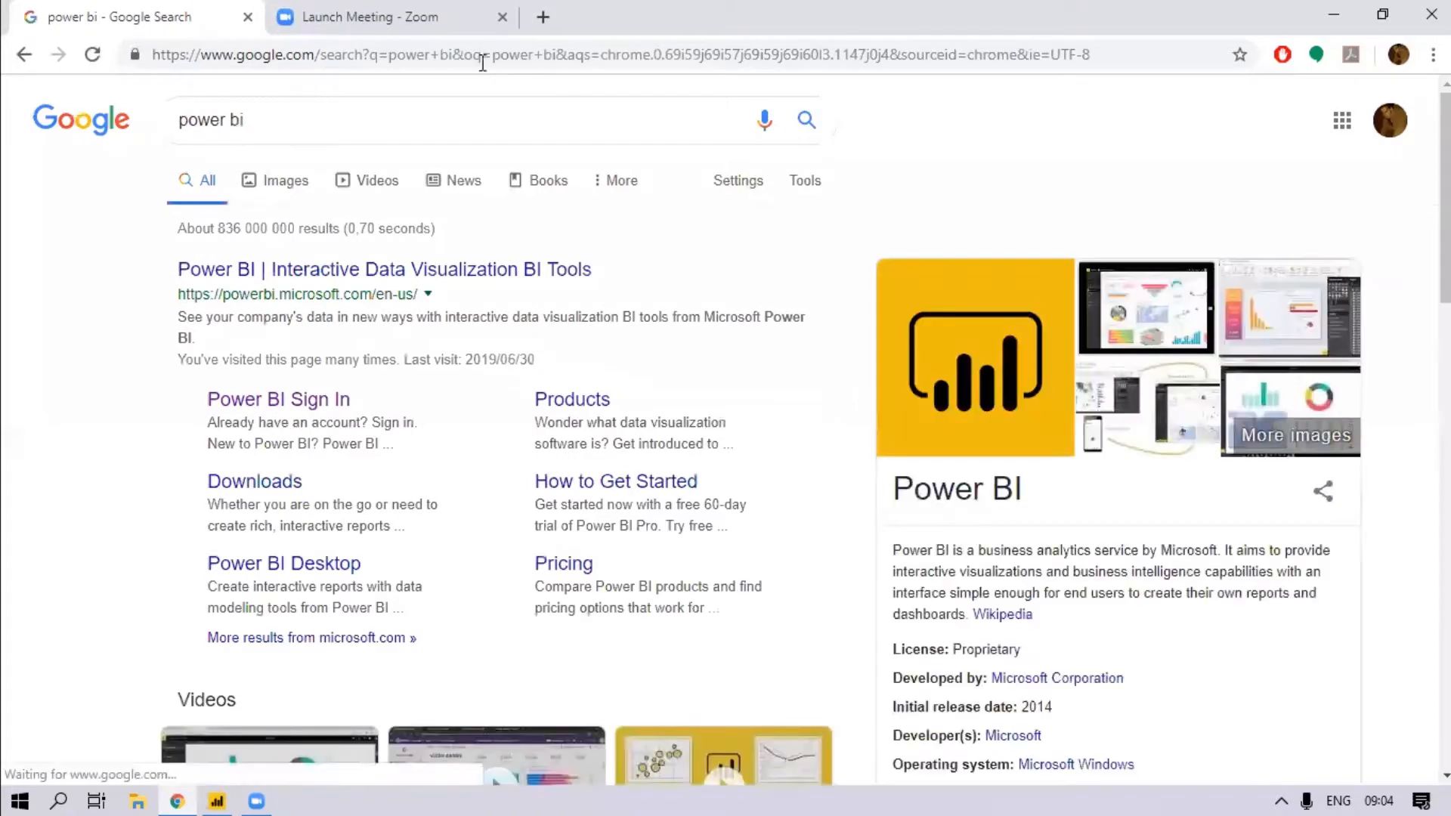
- Sign in to Power BI service with the first listed work account and its password
{"action": "left_click", "coordinate": [254, 401]}
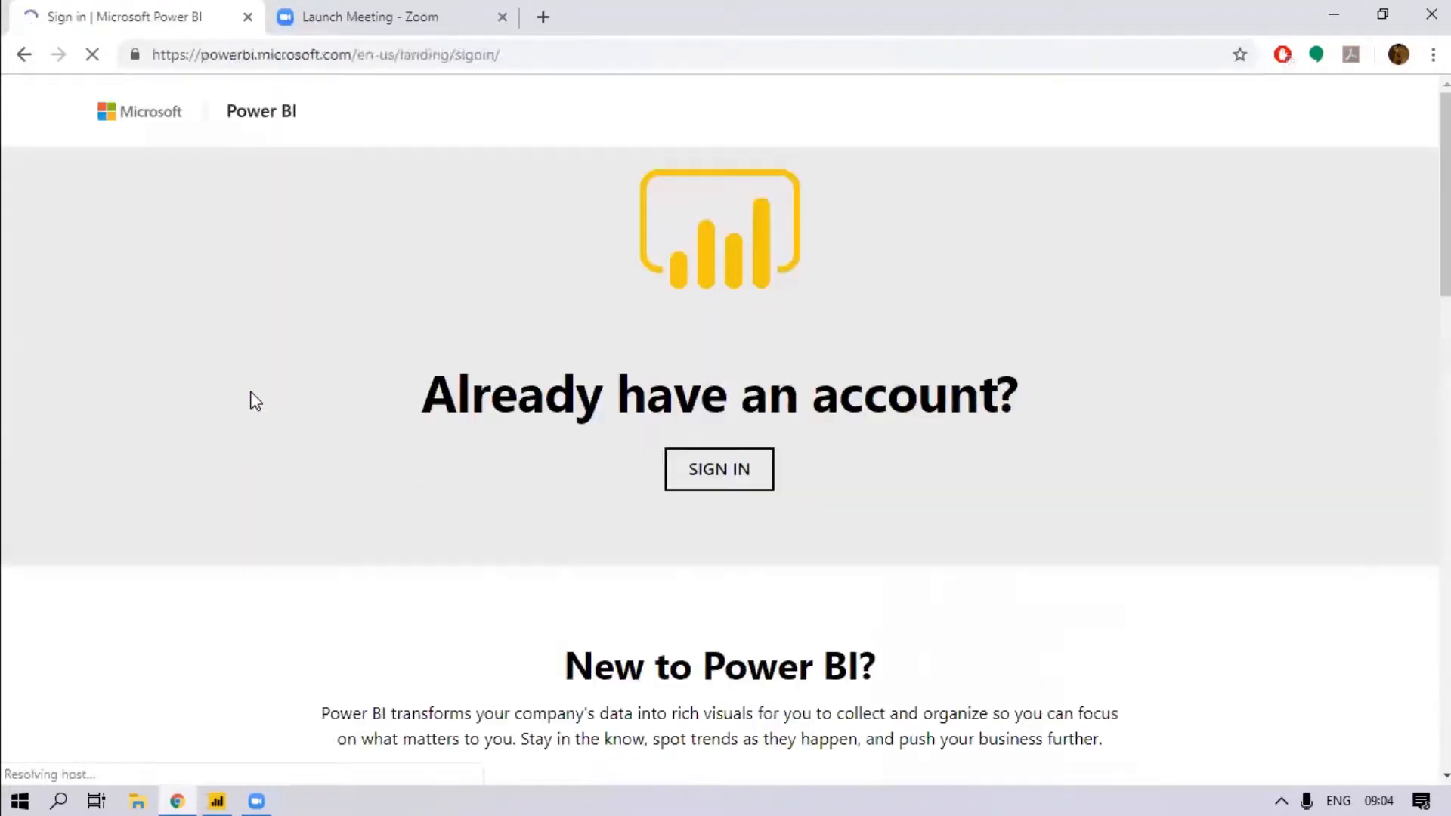
{"action": "left_click", "coordinate": [735, 481]}
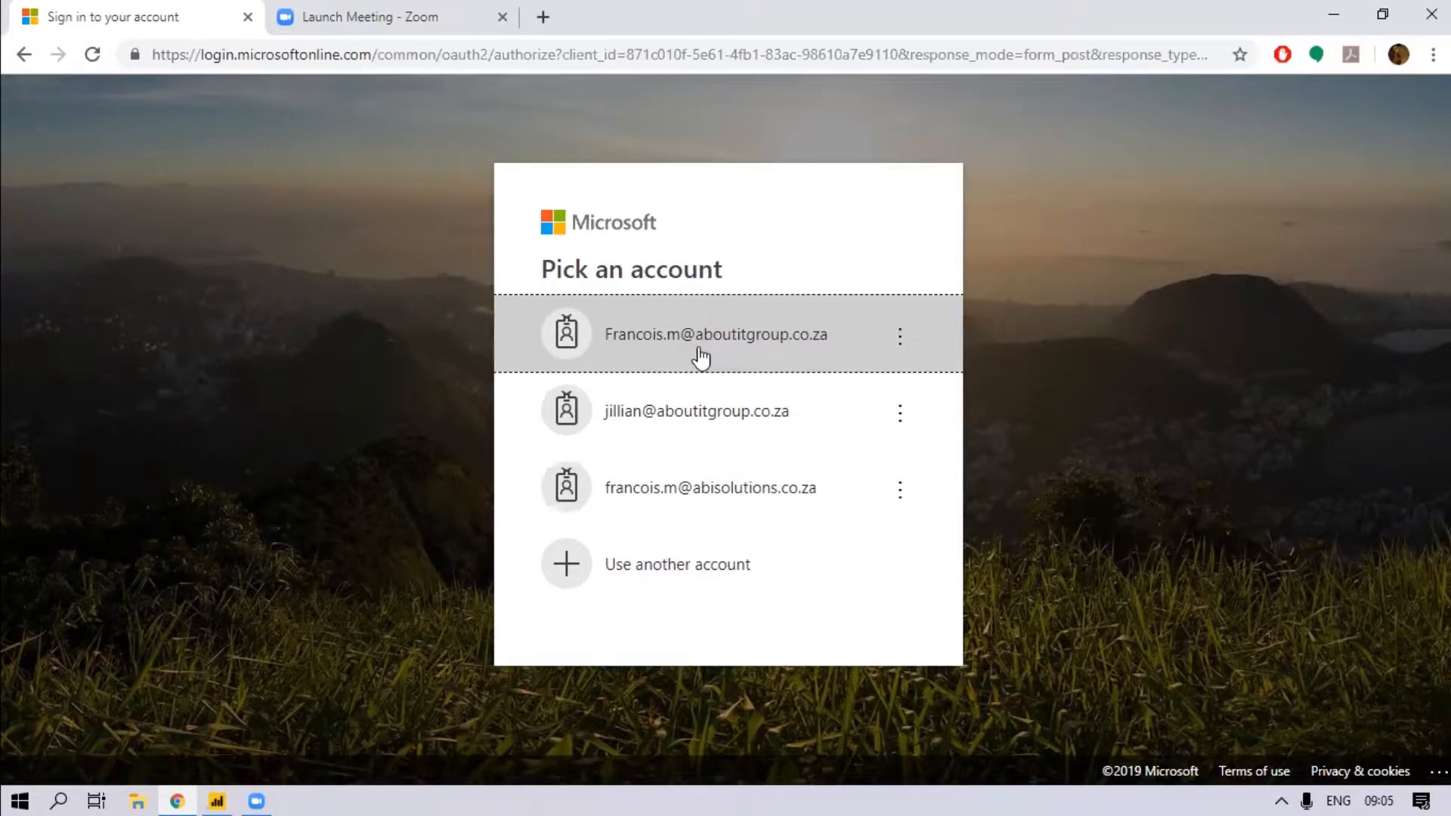
{"action": "left_click", "coordinate": [217, 801]}
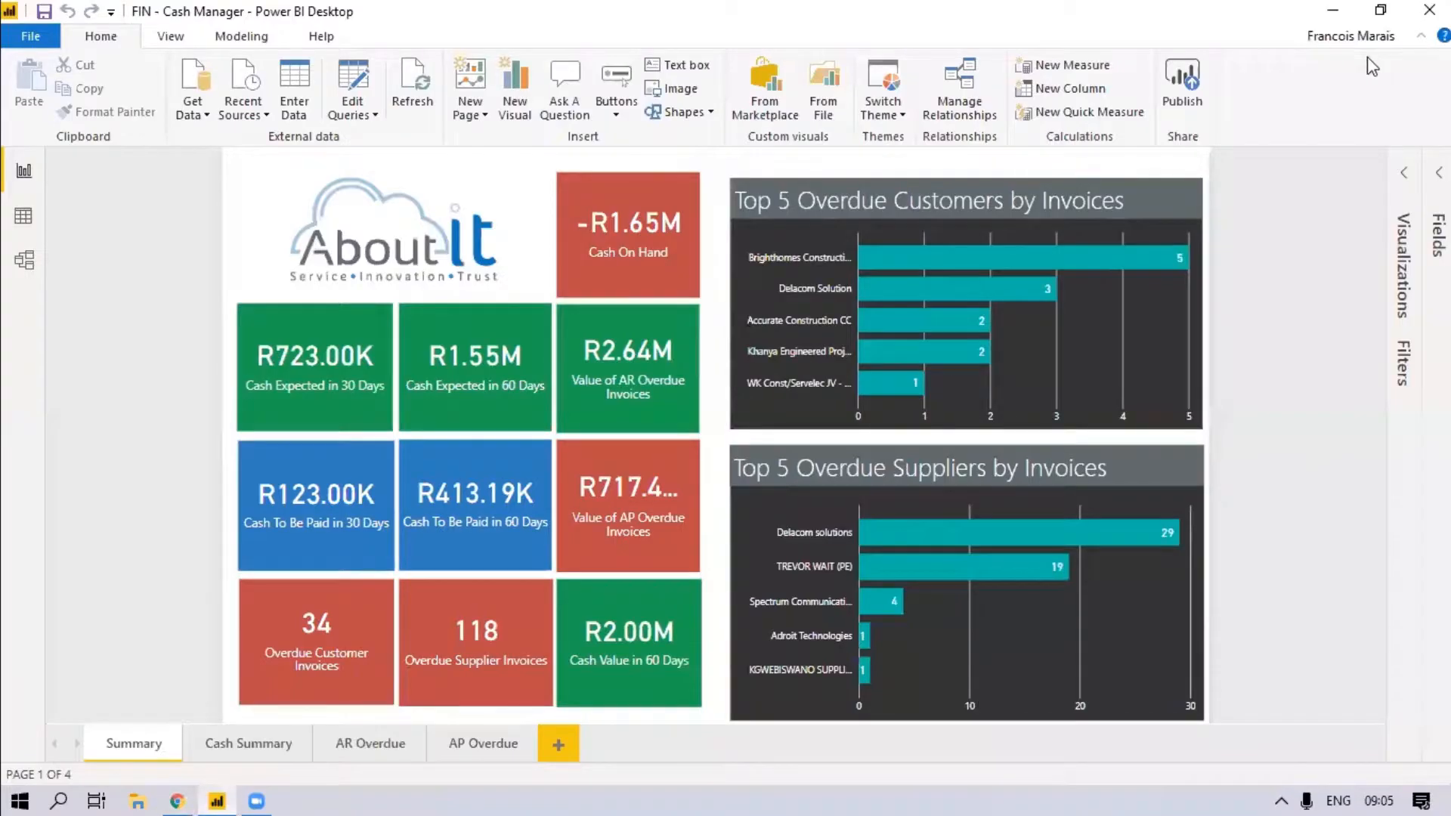
{"action": "left_click", "coordinate": [1333, 12]}
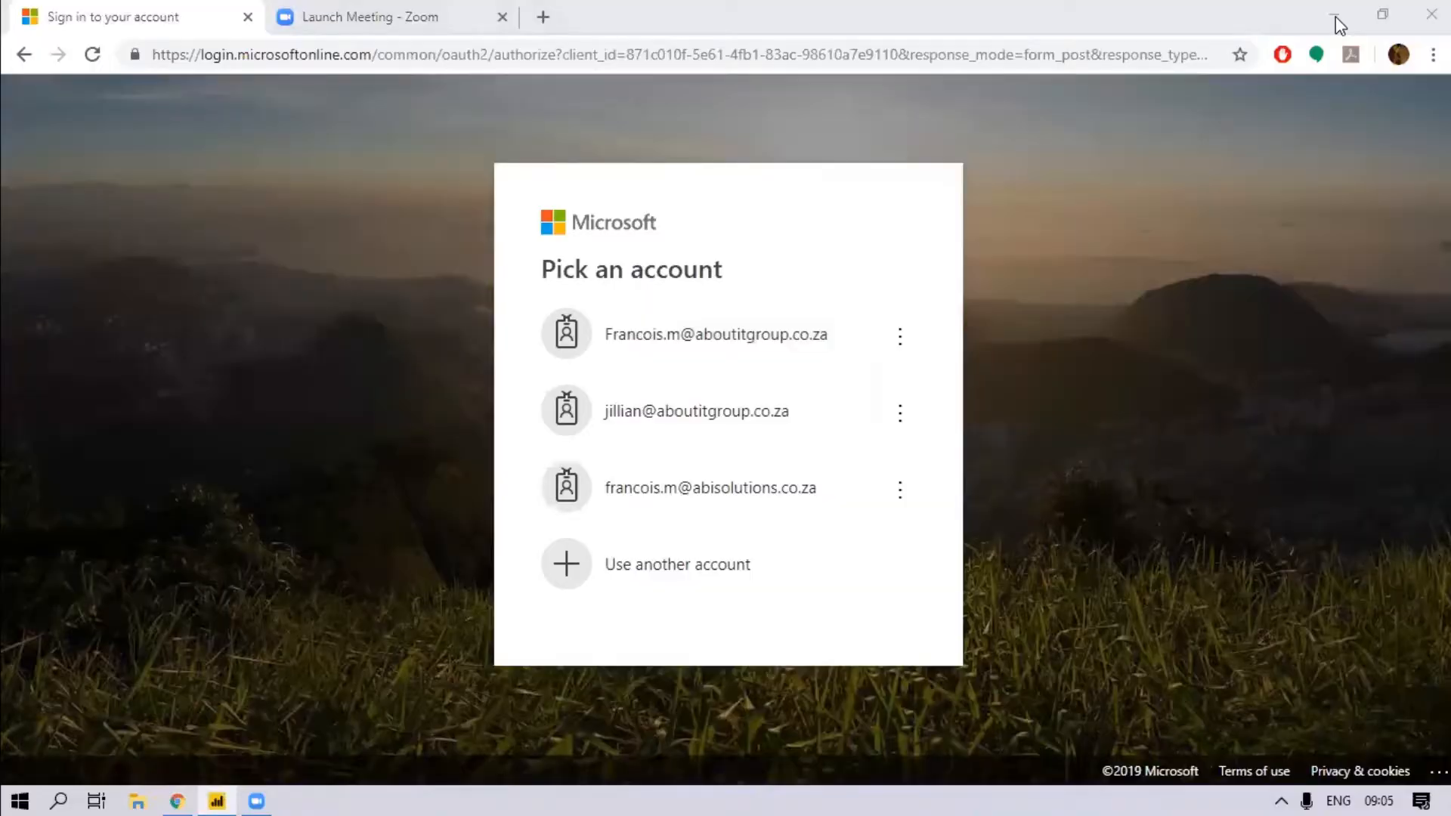
{"action": "left_click", "coordinate": [713, 334]}
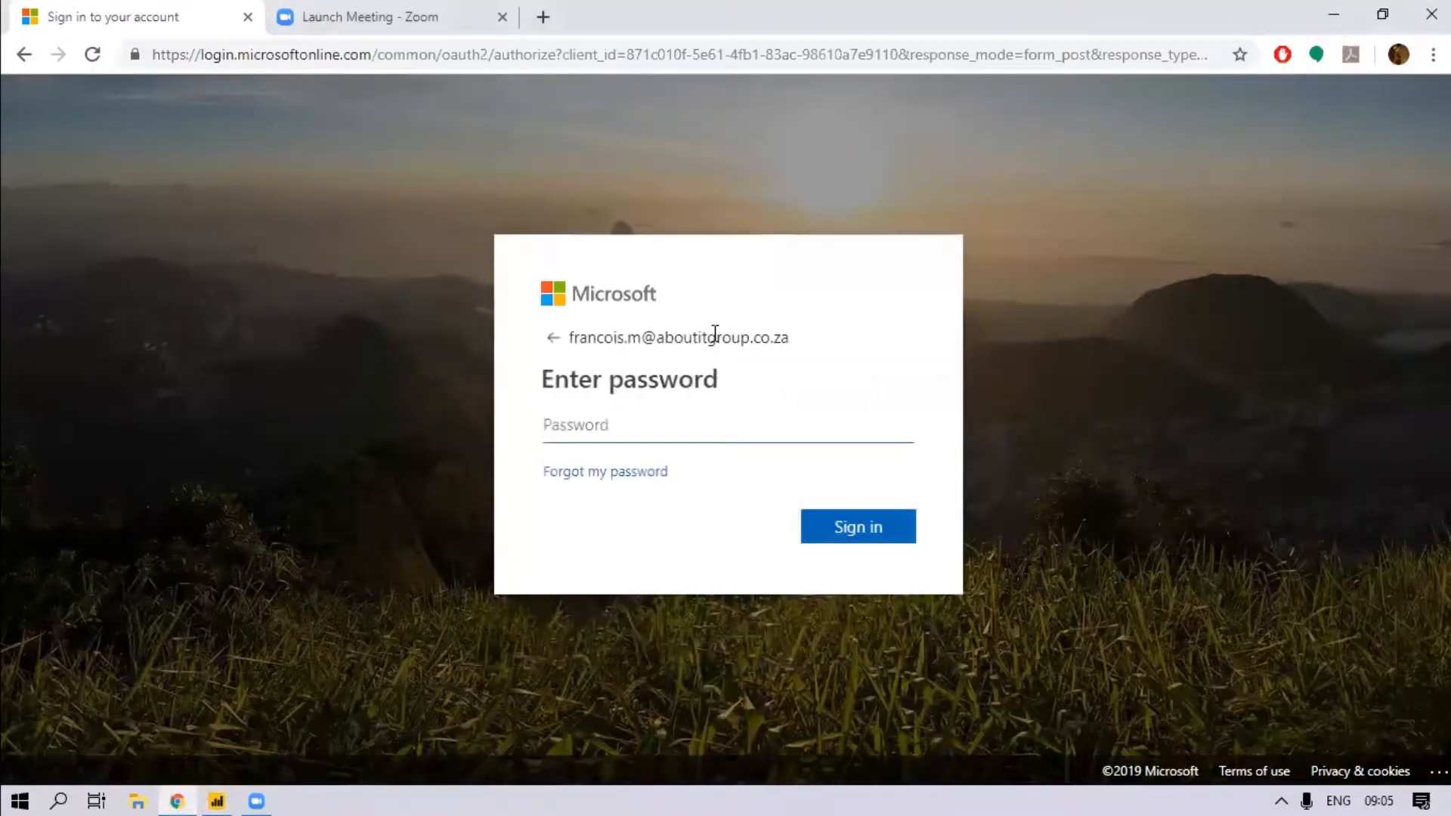
{"action": "type", "text": "********"}
{"action": "key", "text": "Return"}
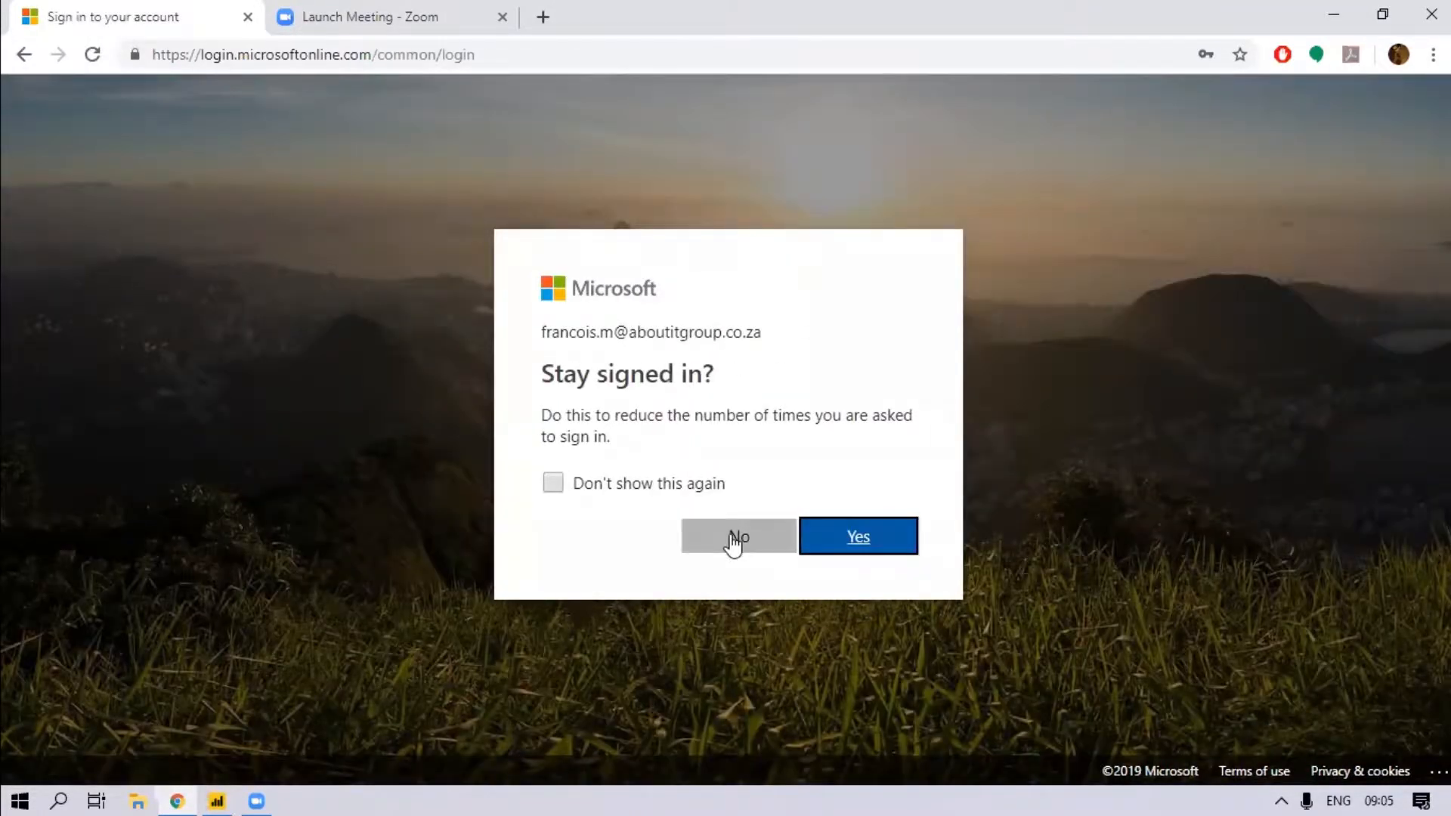
{"action": "left_click", "coordinate": [733, 542]}
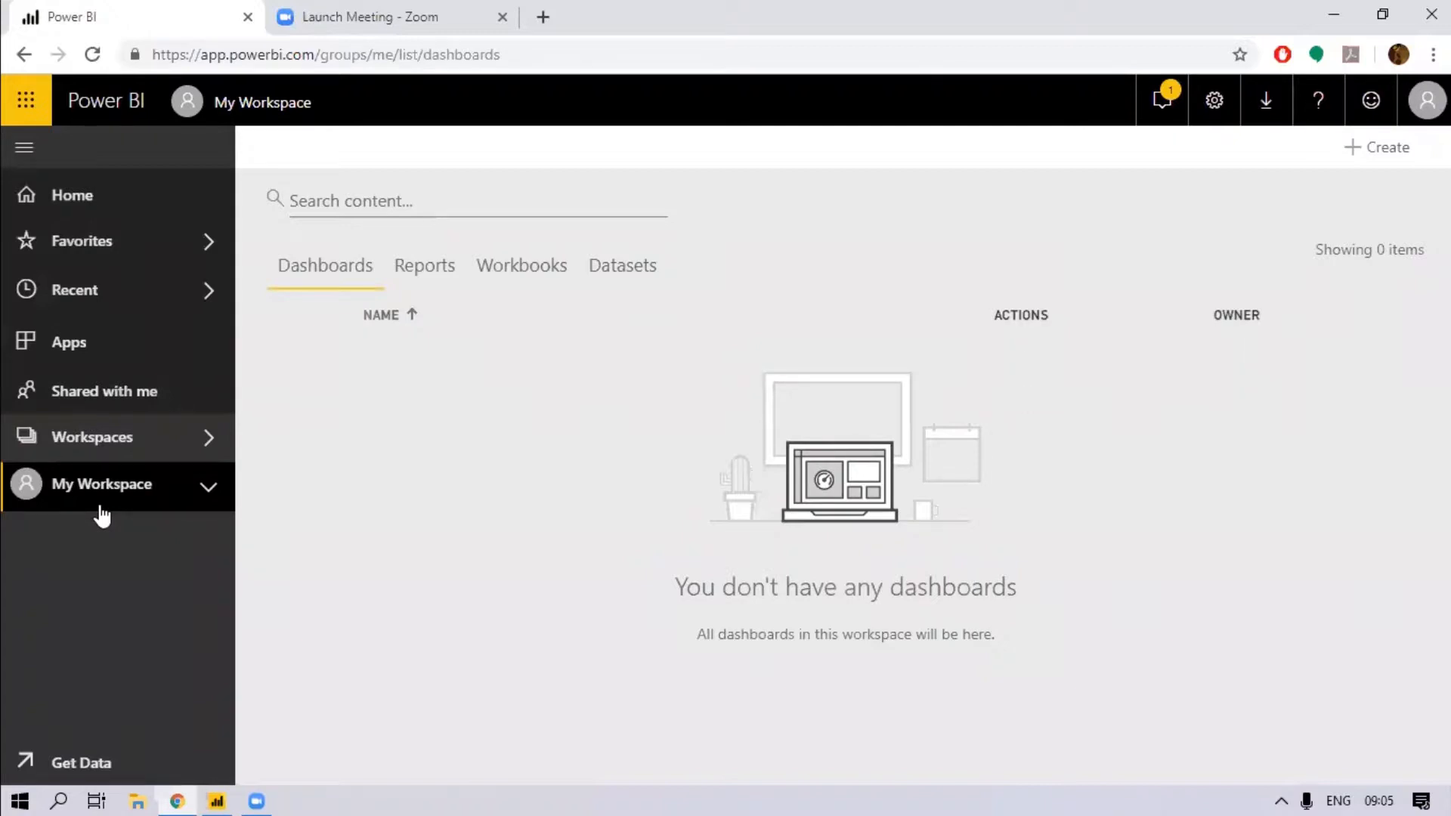
- Browse the list of available app workspaces
{"action": "left_click", "coordinate": [136, 446]}
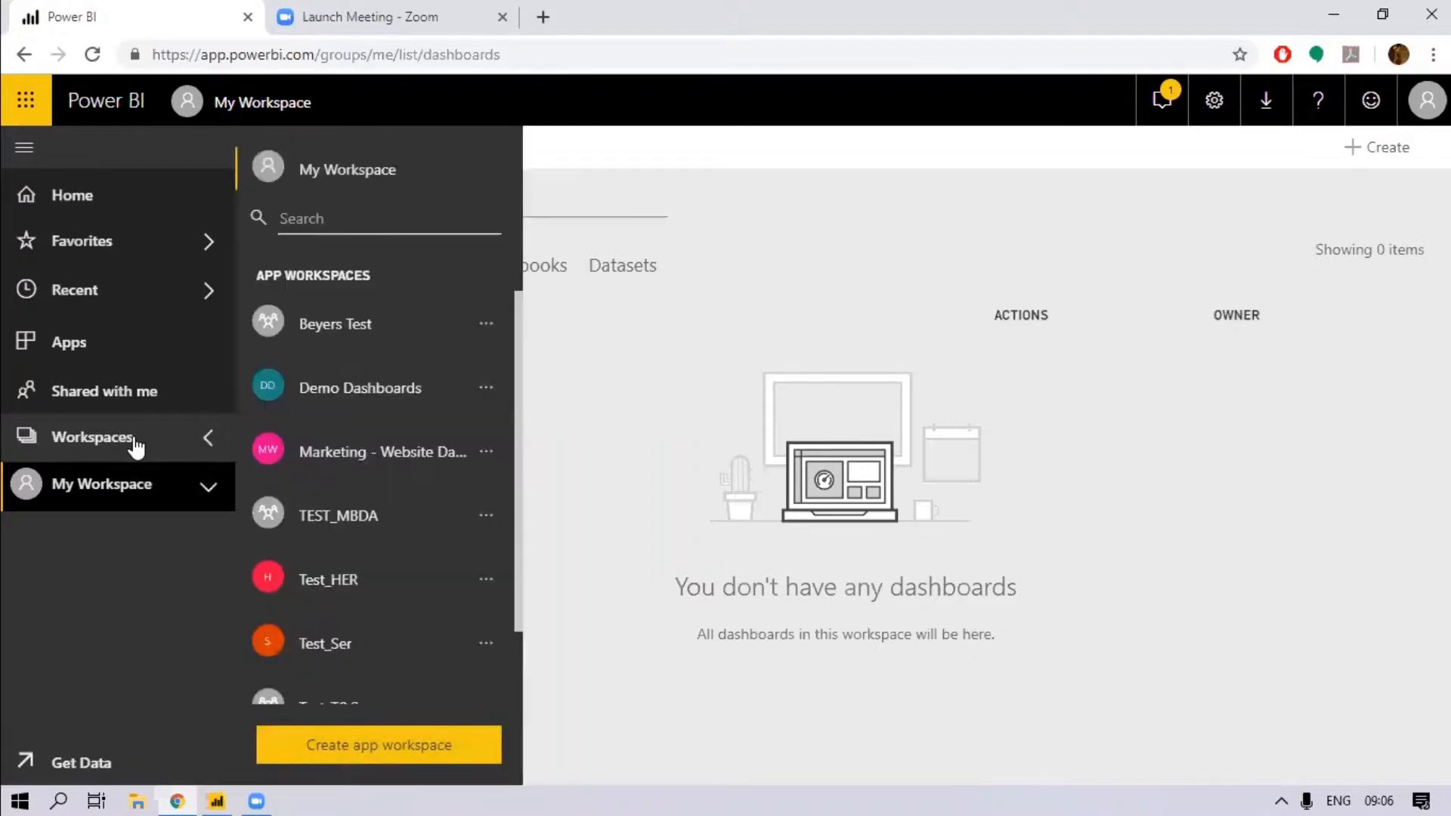
{"action": "scroll", "coordinate": [362, 363], "scroll_direction": "down", "scroll_amount": 1}
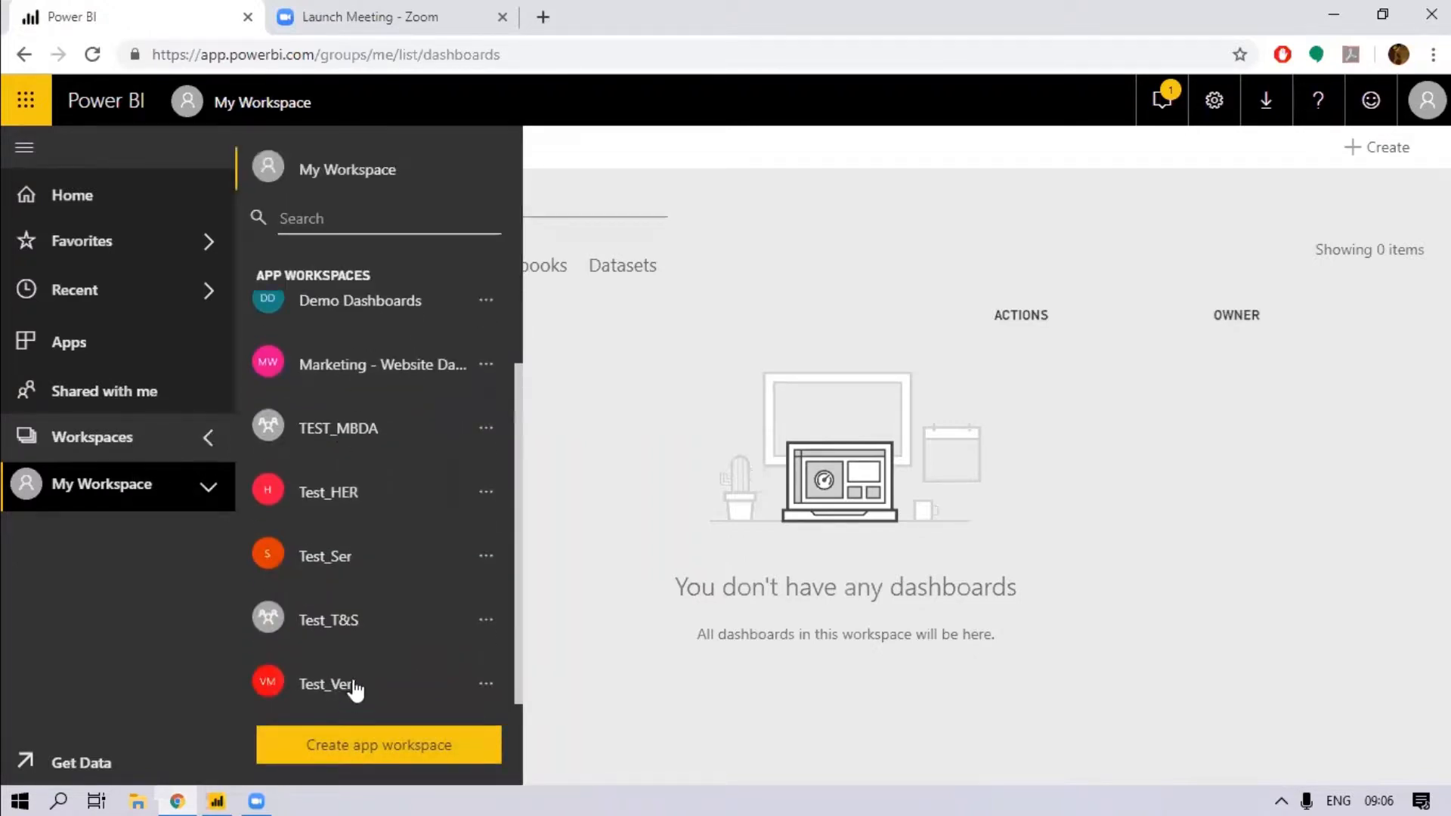
{"action": "scroll", "coordinate": [356, 676], "scroll_direction": "up", "scroll_amount": 1}
{"action": "scroll", "coordinate": [356, 657], "scroll_direction": "up", "scroll_amount": 1}
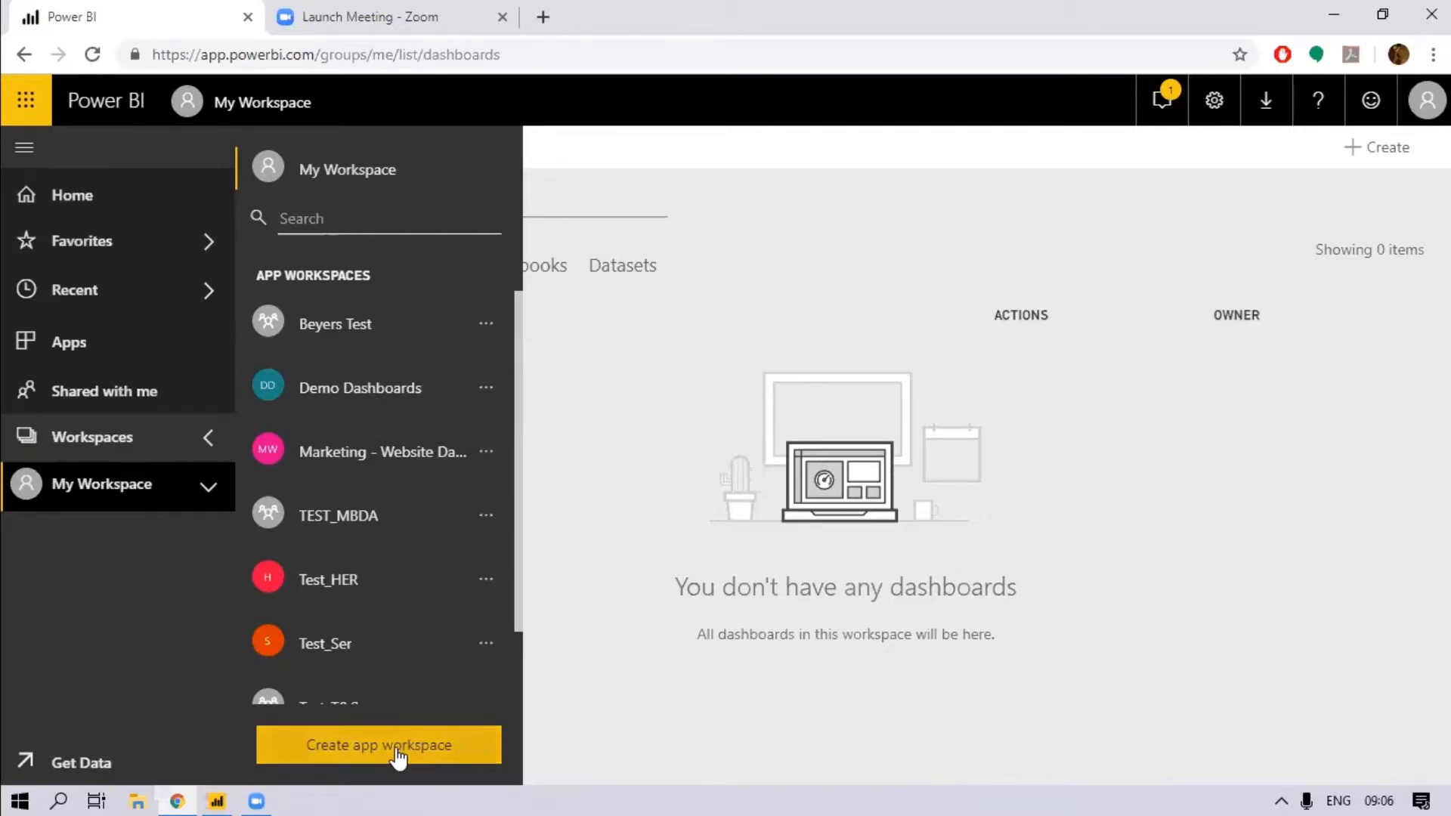
{"action": "left_click", "coordinate": [206, 444]}
{"action": "left_click", "coordinate": [206, 446]}
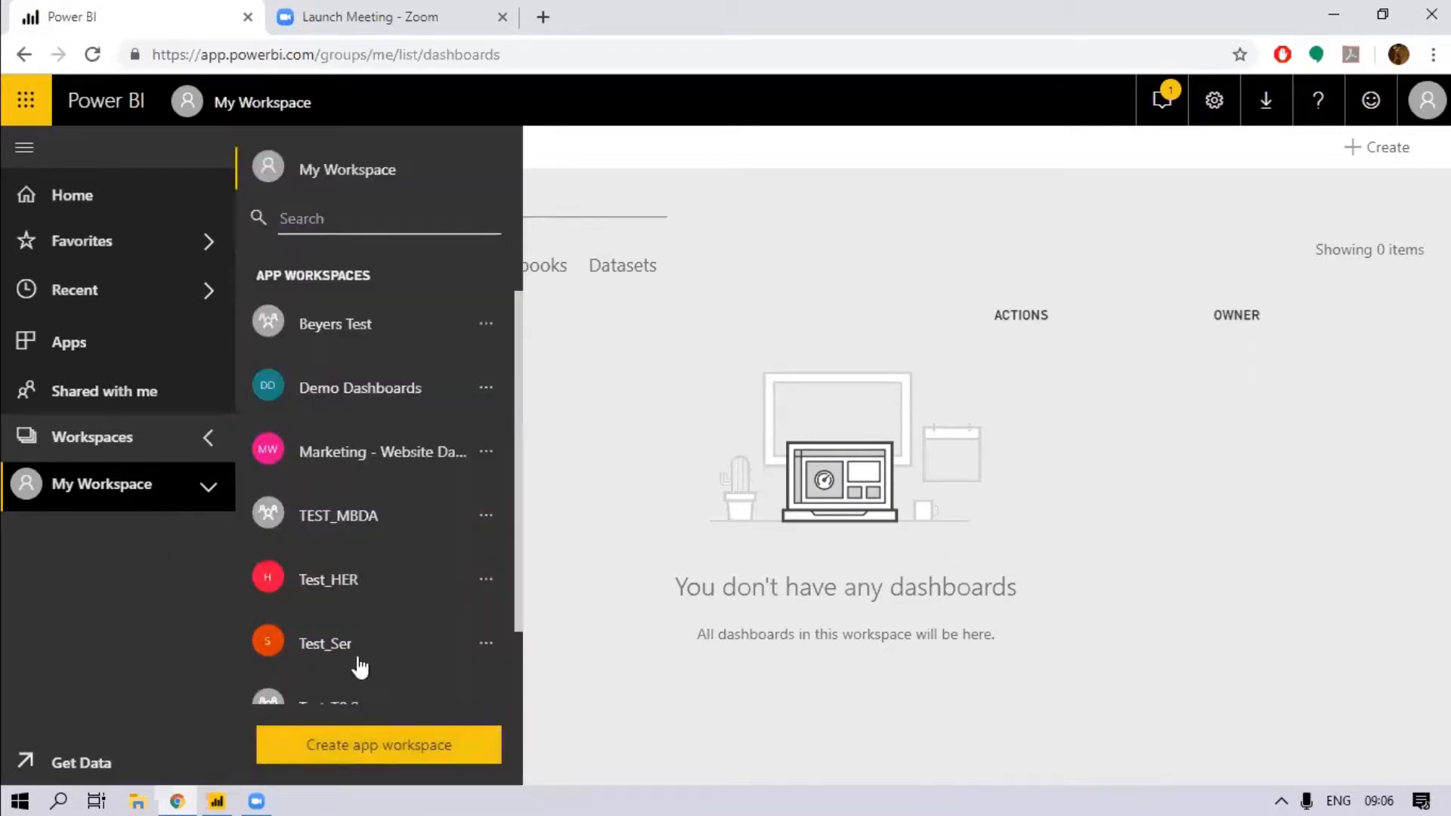
- Cancel a new app workspace unsaved, then publish the Cash Manager report from Power BI Desktop
{"action": "left_click", "coordinate": [351, 748]}
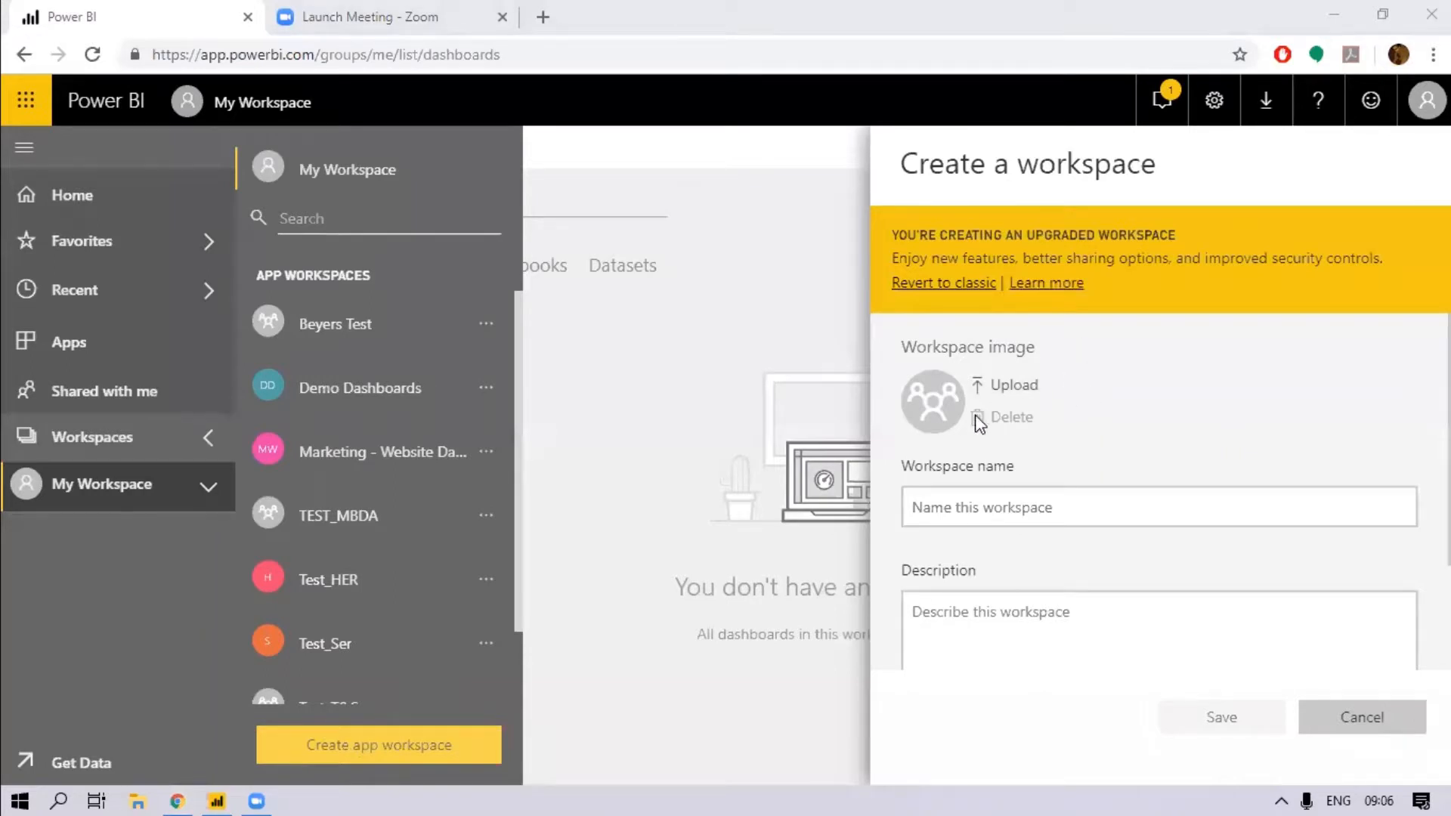
{"action": "scroll", "coordinate": [1155, 431], "scroll_direction": "down", "scroll_amount": 2}
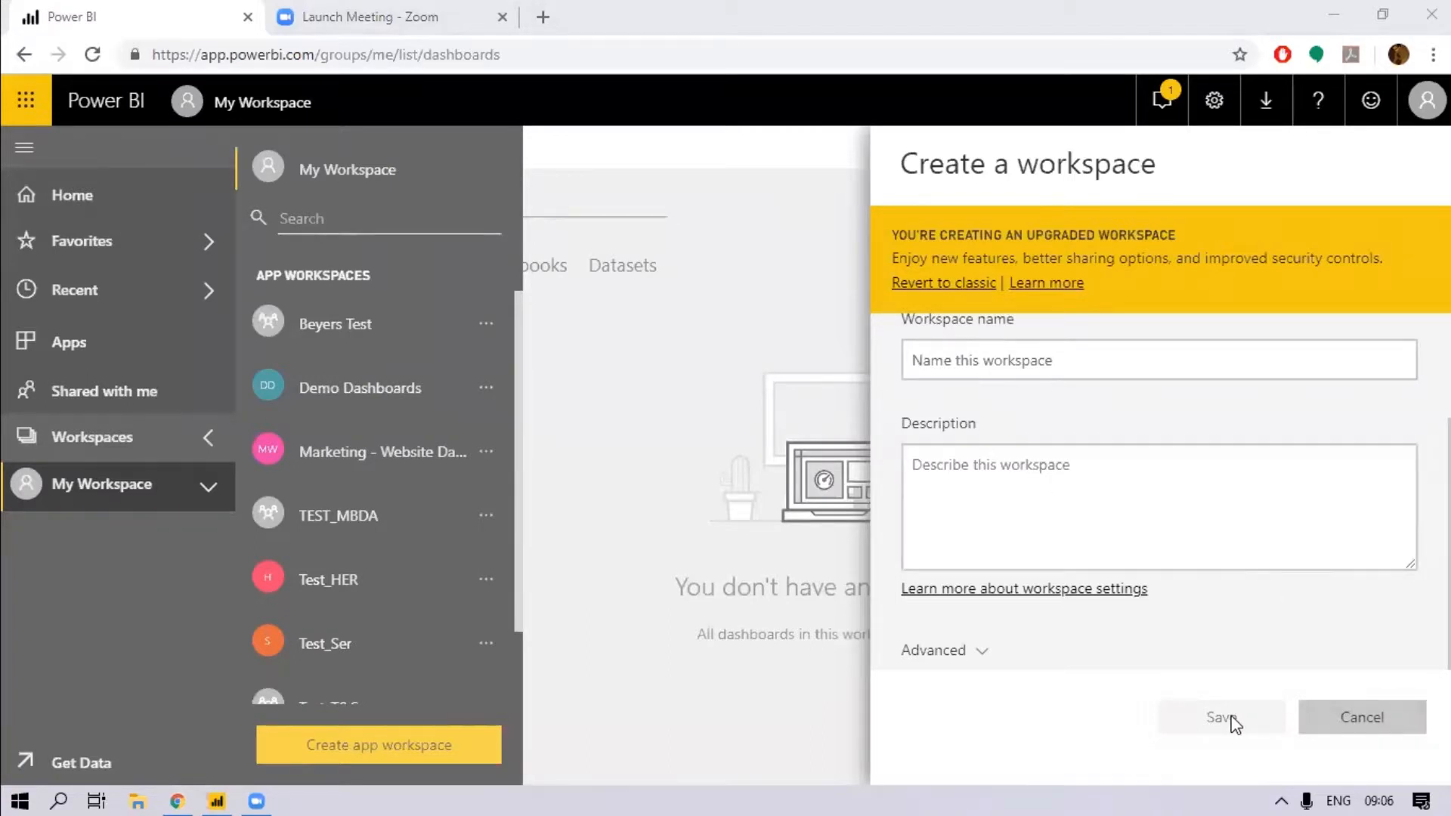
{"action": "left_click", "coordinate": [1346, 718]}
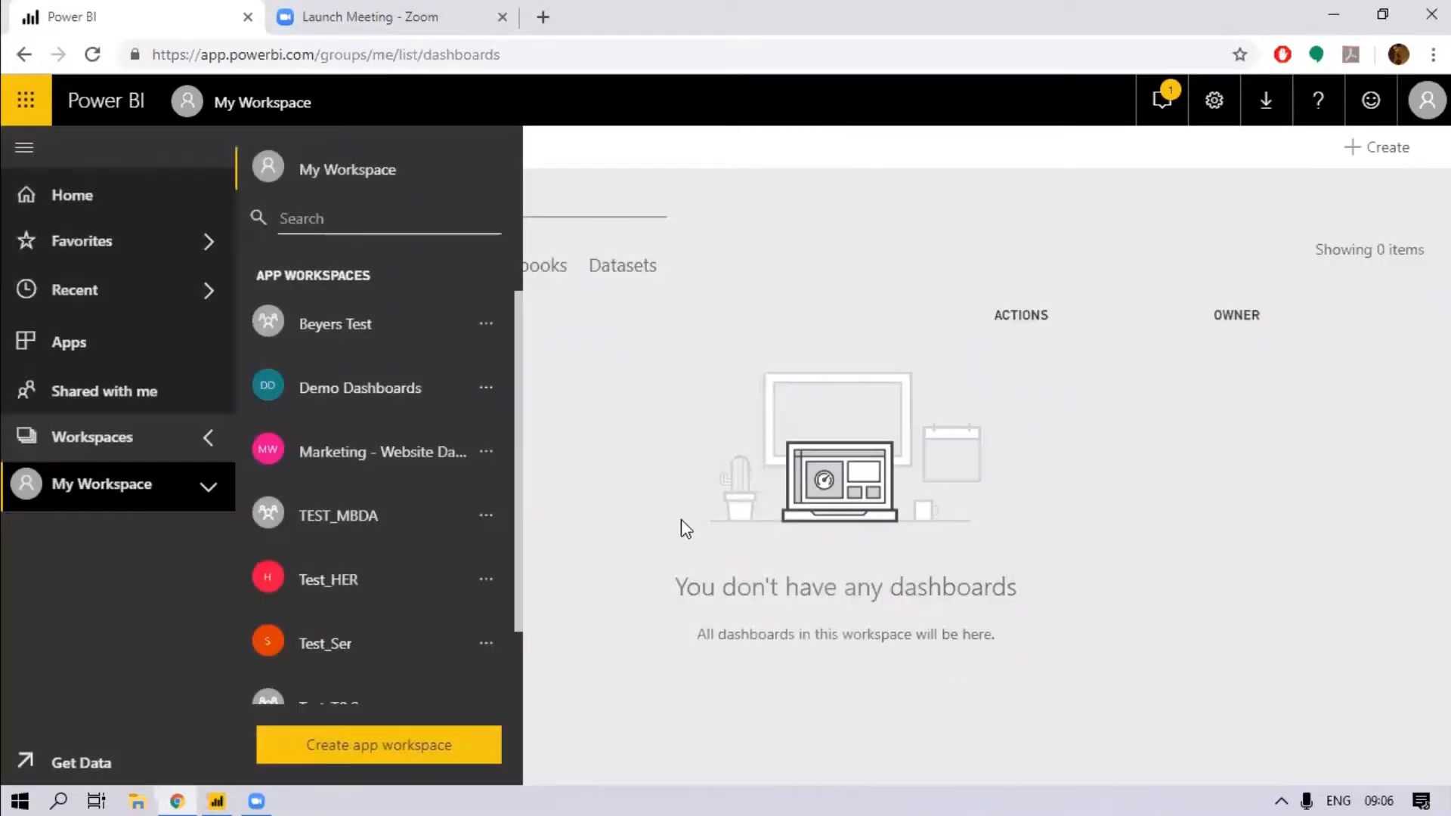
{"action": "left_click", "coordinate": [647, 480]}
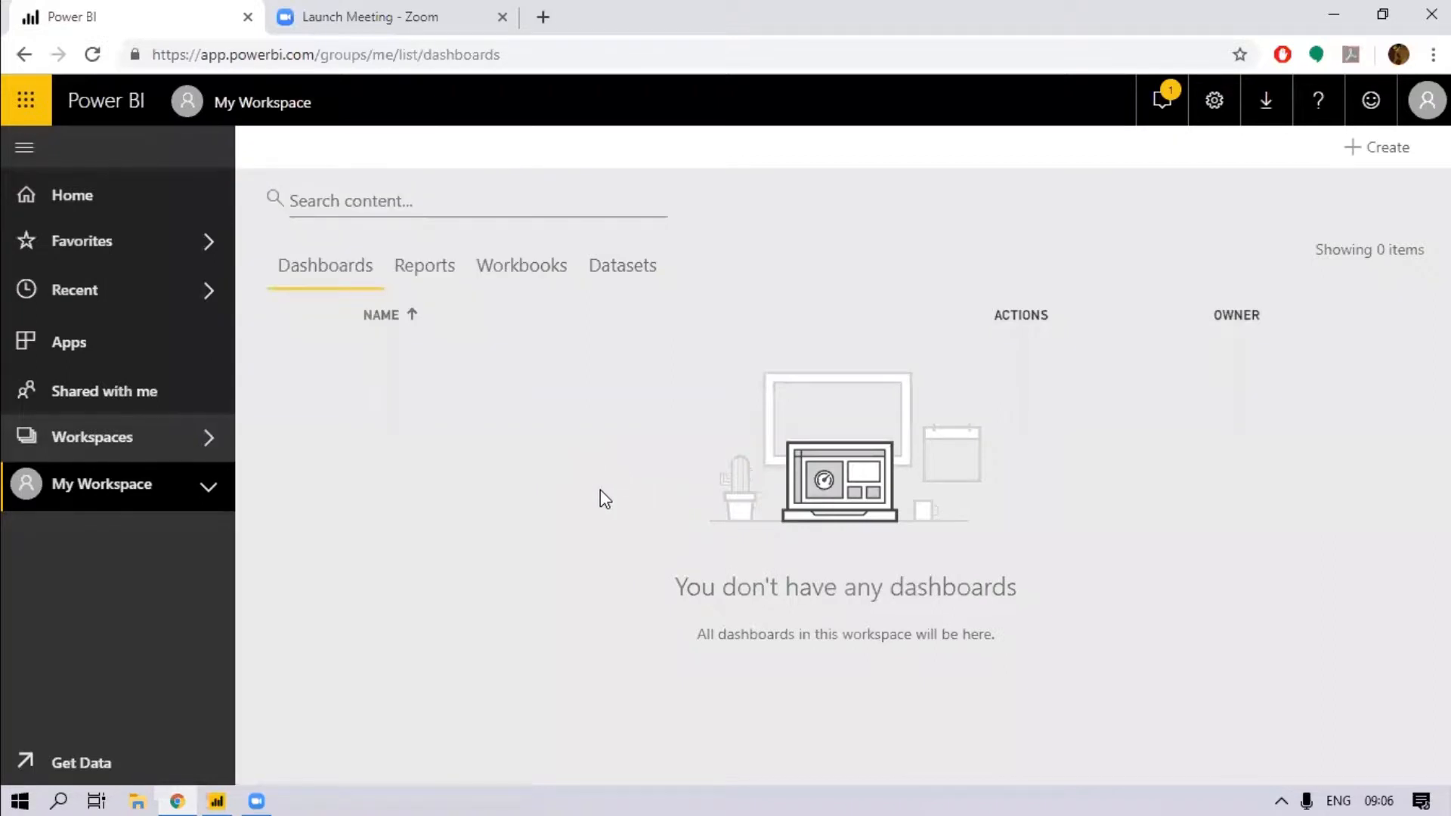
{"action": "left_click", "coordinate": [220, 790]}
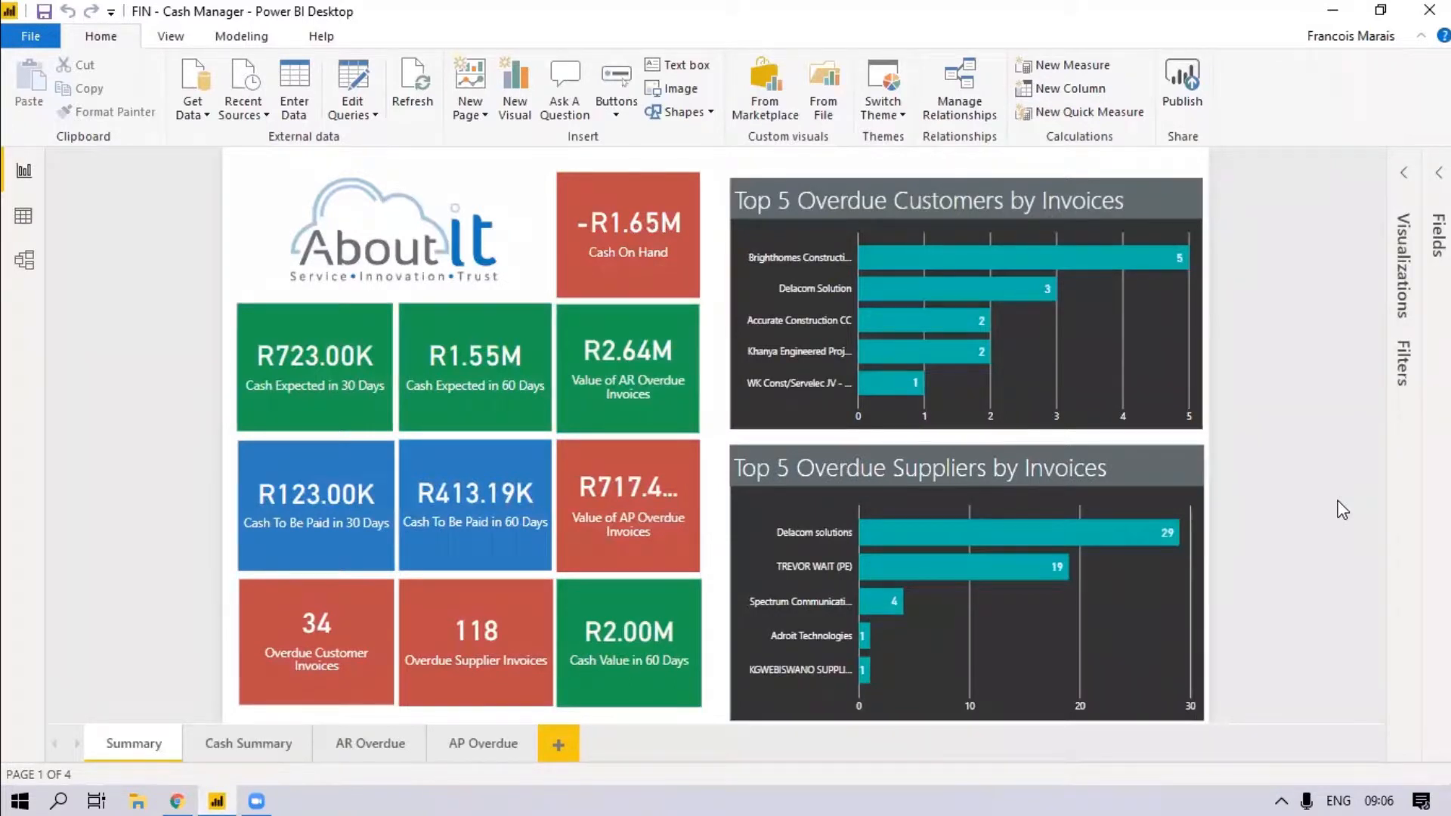
{"action": "left_click", "coordinate": [1181, 83]}
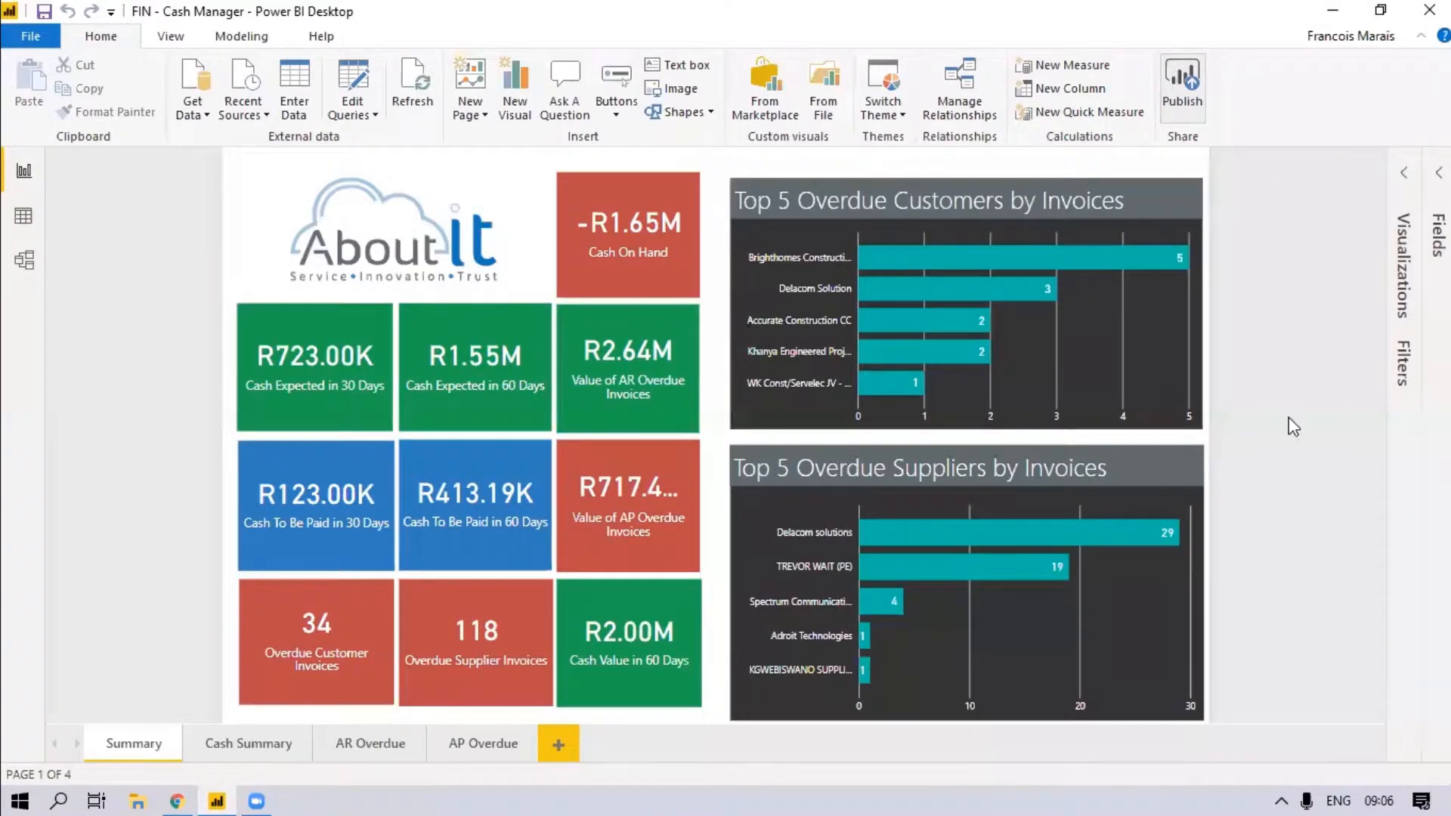
- Publish FIN - Cash Manager.pbix, replacing the existing dataset, then minimize Power BI Desktop
{"action": "scroll", "coordinate": [521, 377], "scroll_direction": "down", "scroll_amount": 1}
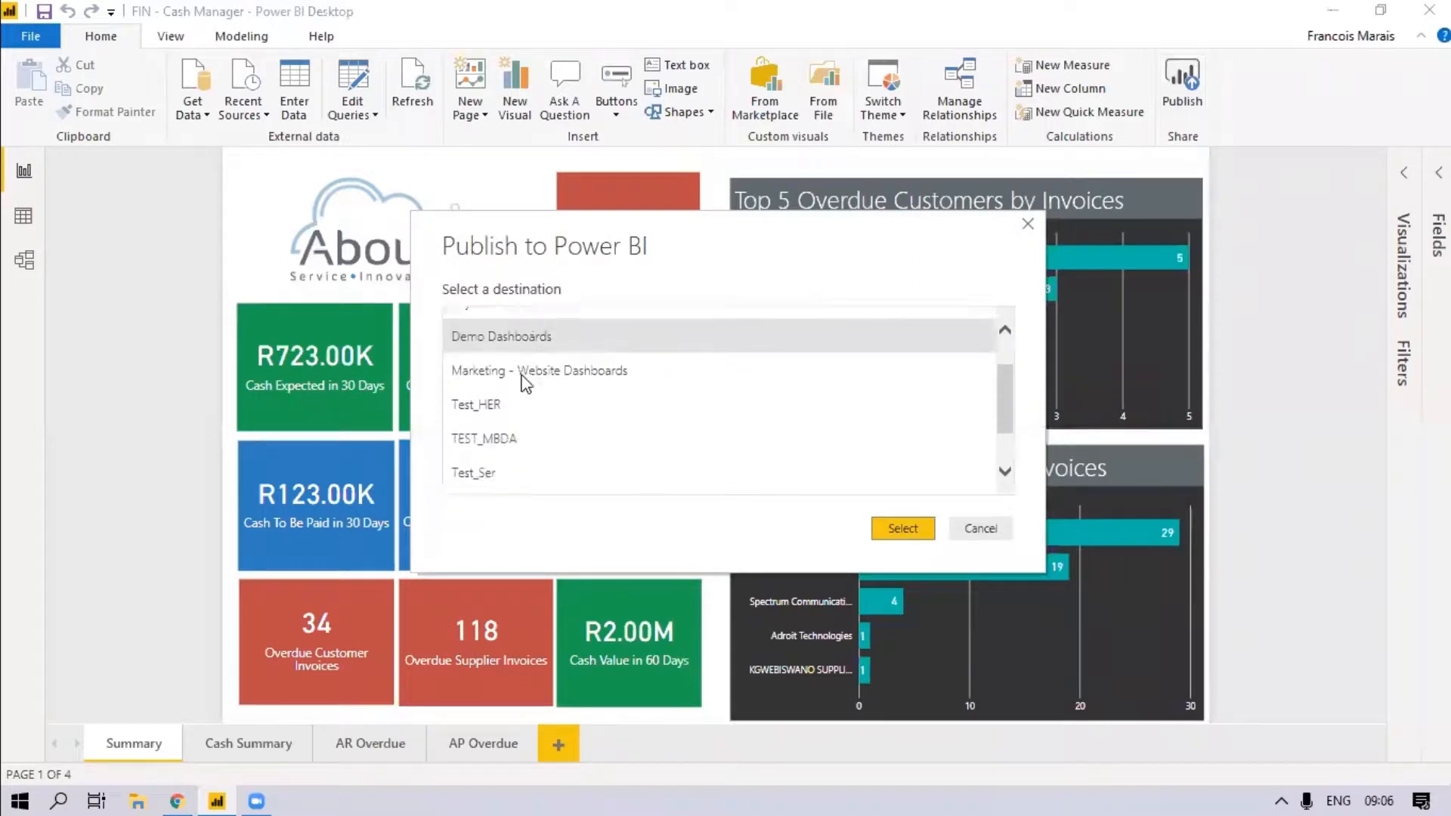
{"action": "scroll", "coordinate": [522, 378], "scroll_direction": "down", "scroll_amount": 1}
{"action": "scroll", "coordinate": [528, 438], "scroll_direction": "up", "scroll_amount": 3}
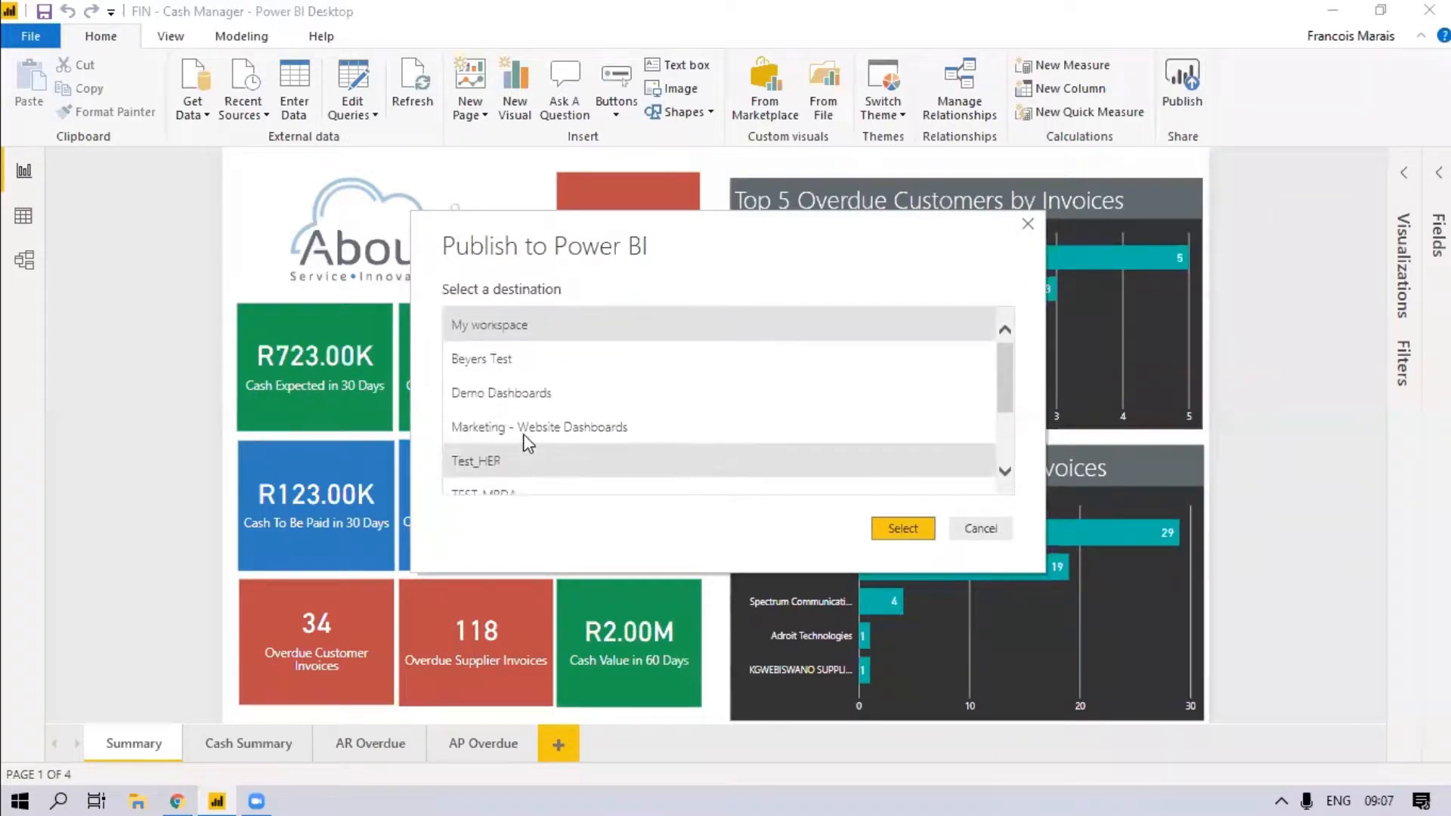
{"action": "left_click", "coordinate": [908, 533]}
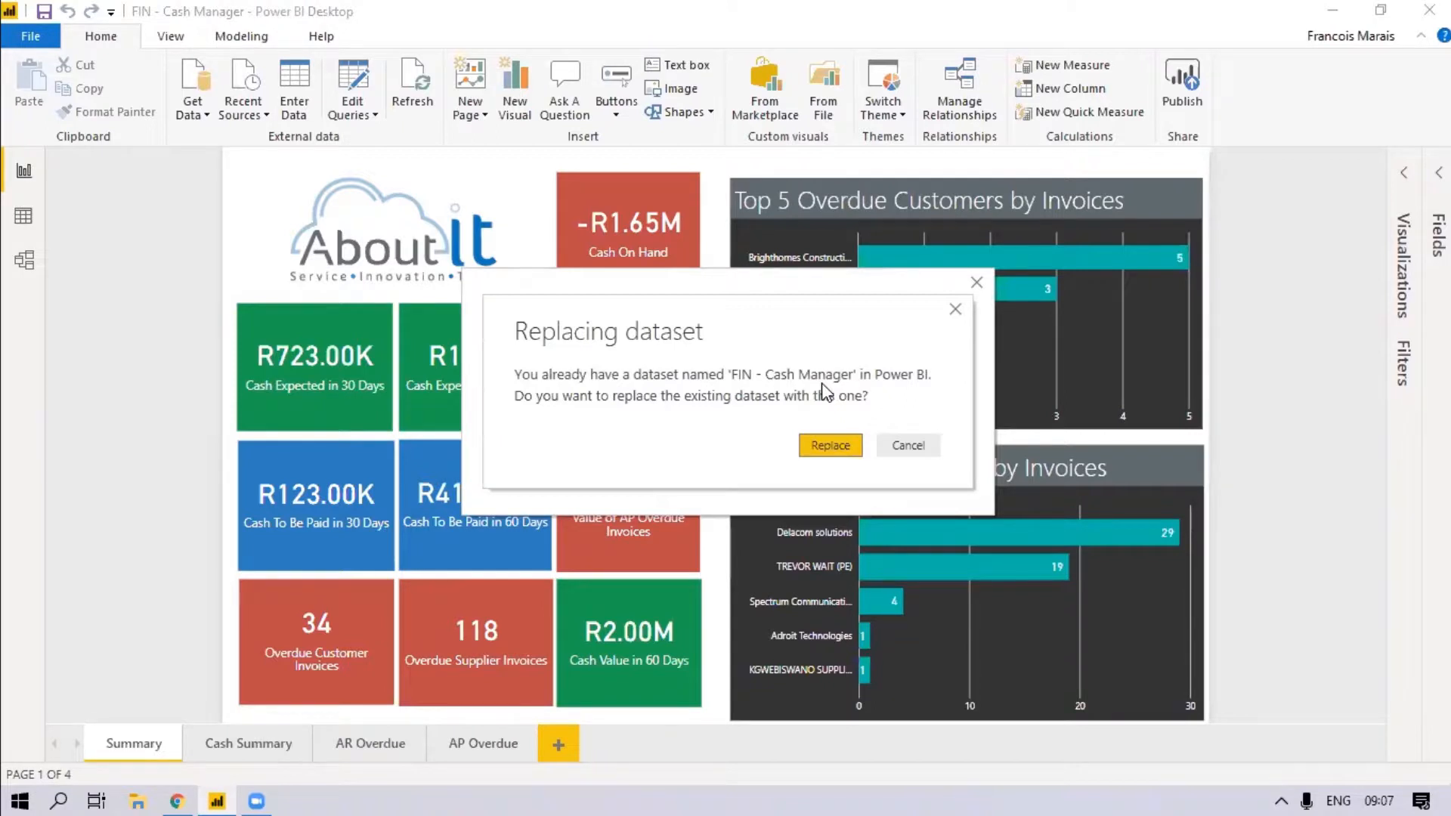
{"action": "left_click", "coordinate": [834, 449]}
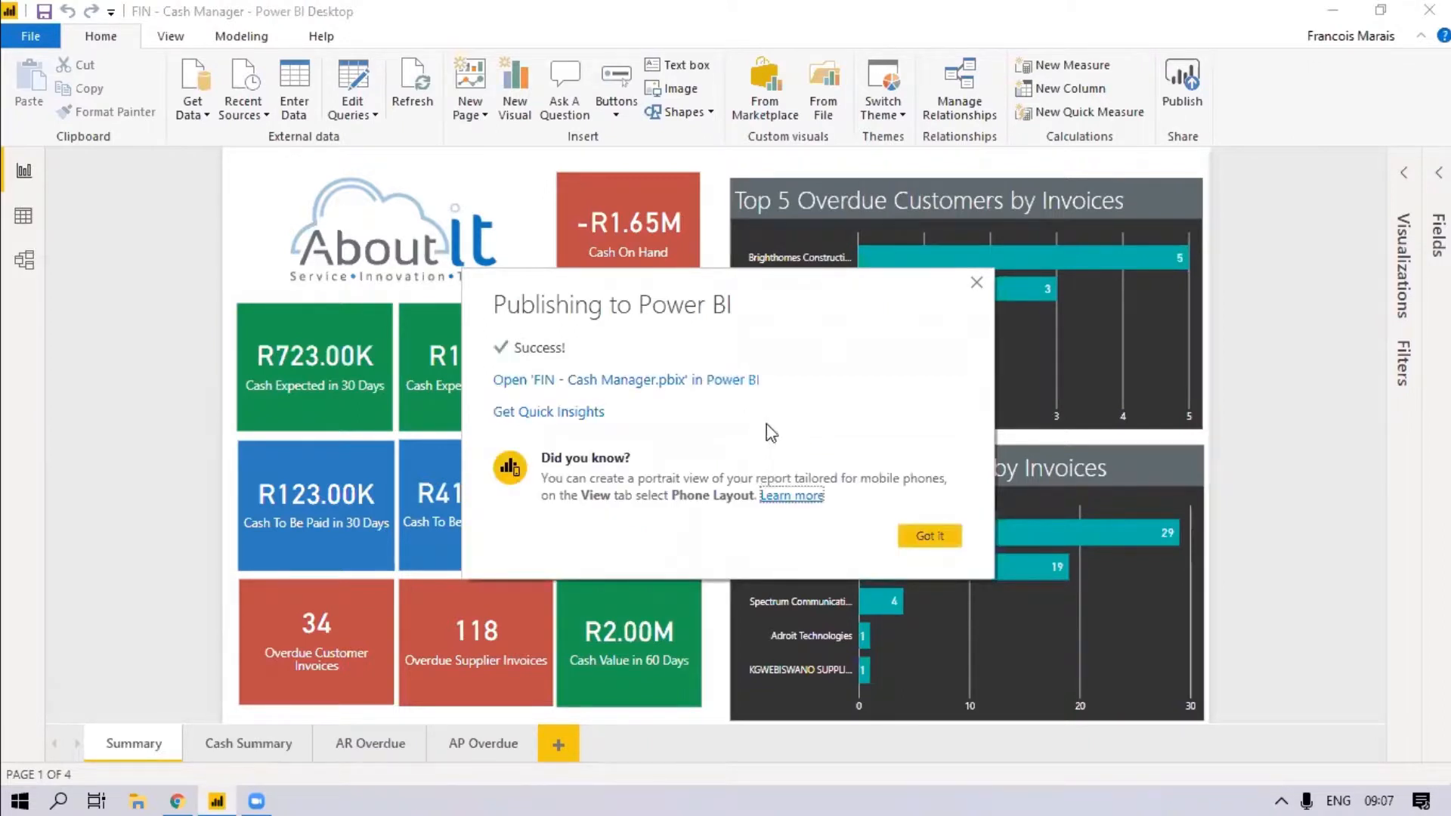
{"action": "left_click", "coordinate": [932, 541]}
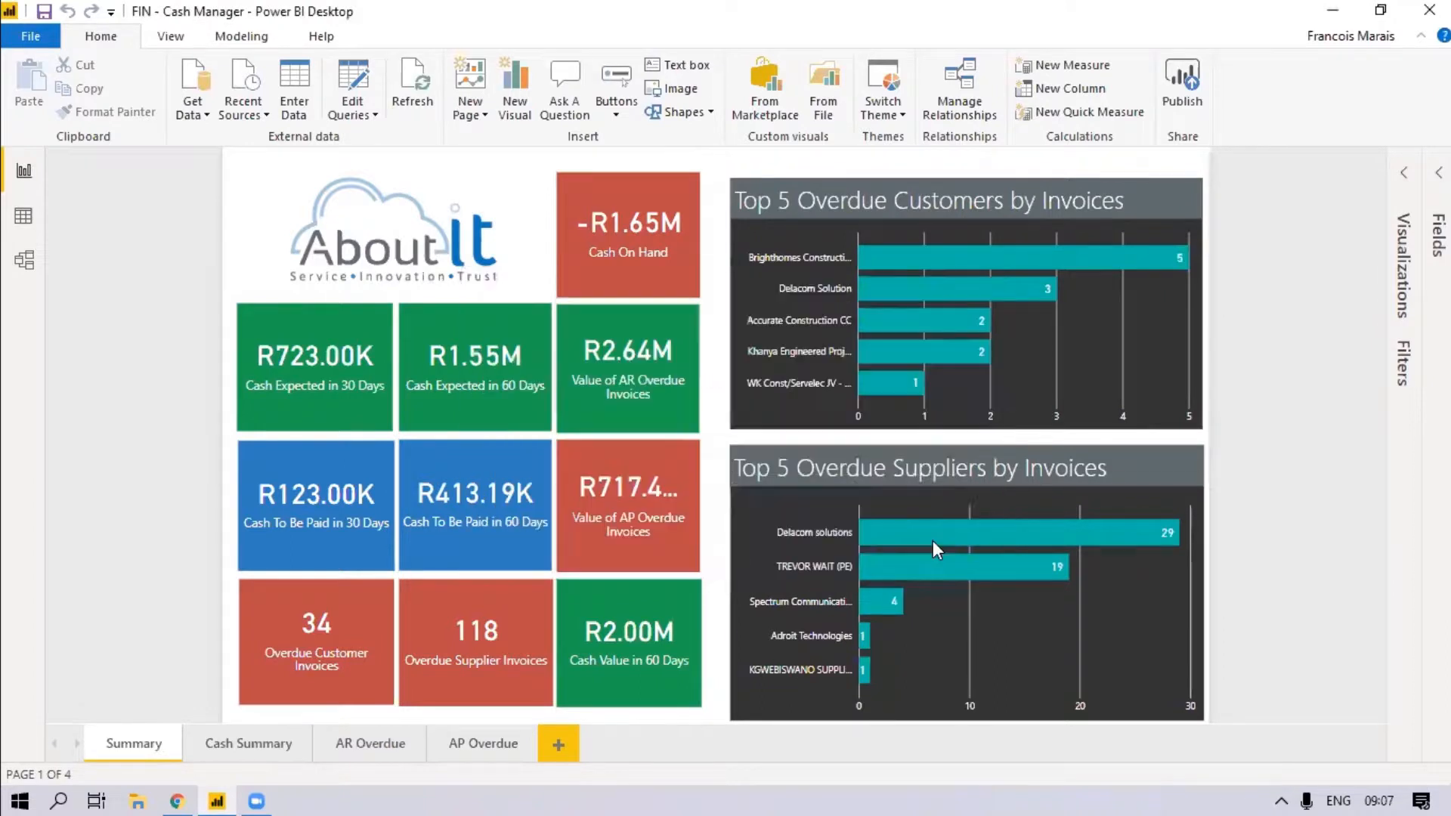
{"action": "left_click", "coordinate": [1335, 11]}
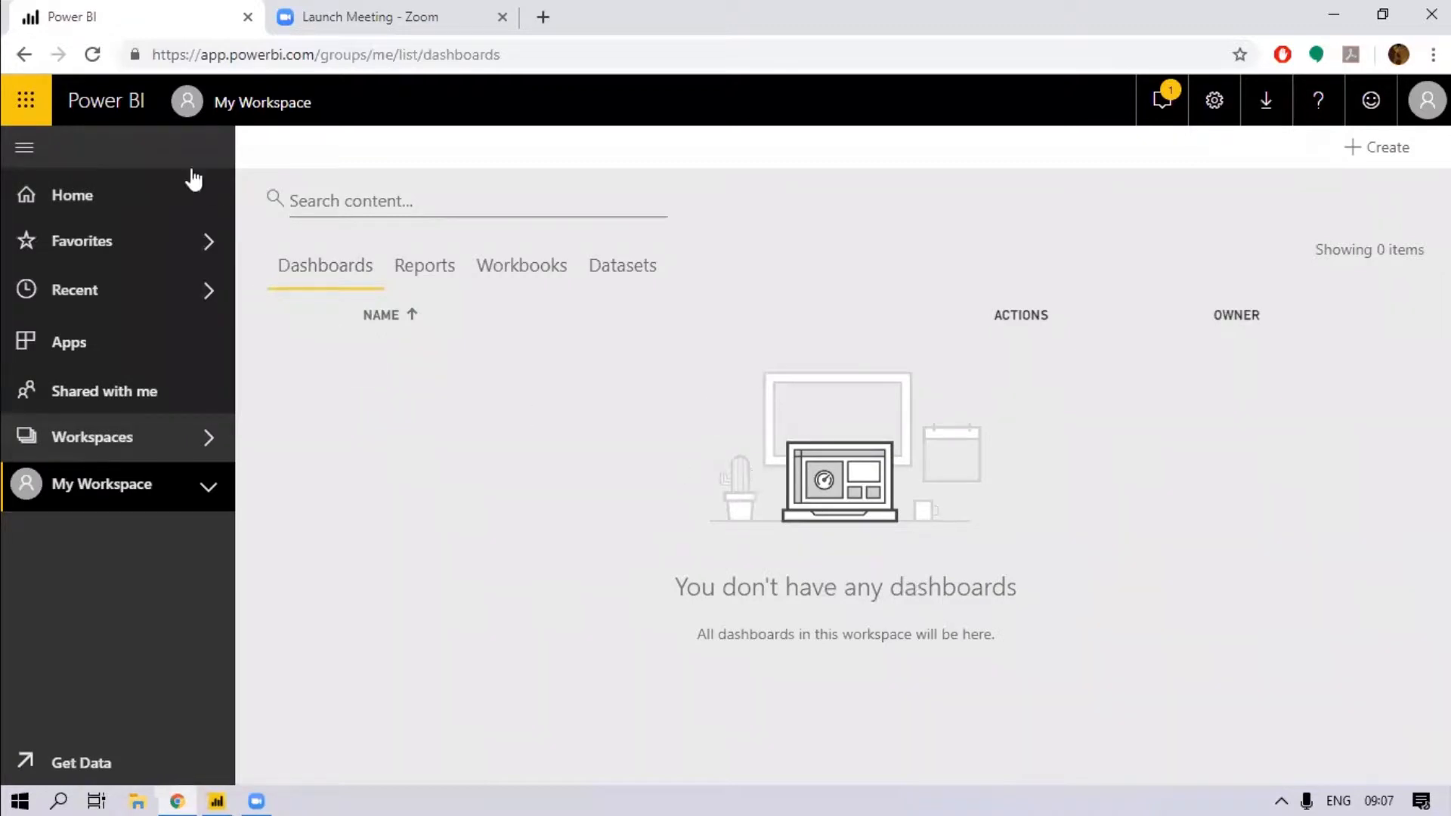
- Reload the service and list the 15 reports in the Demo Dashboards workspace
{"action": "left_click", "coordinate": [93, 55]}
{"action": "left_click", "coordinate": [163, 454]}
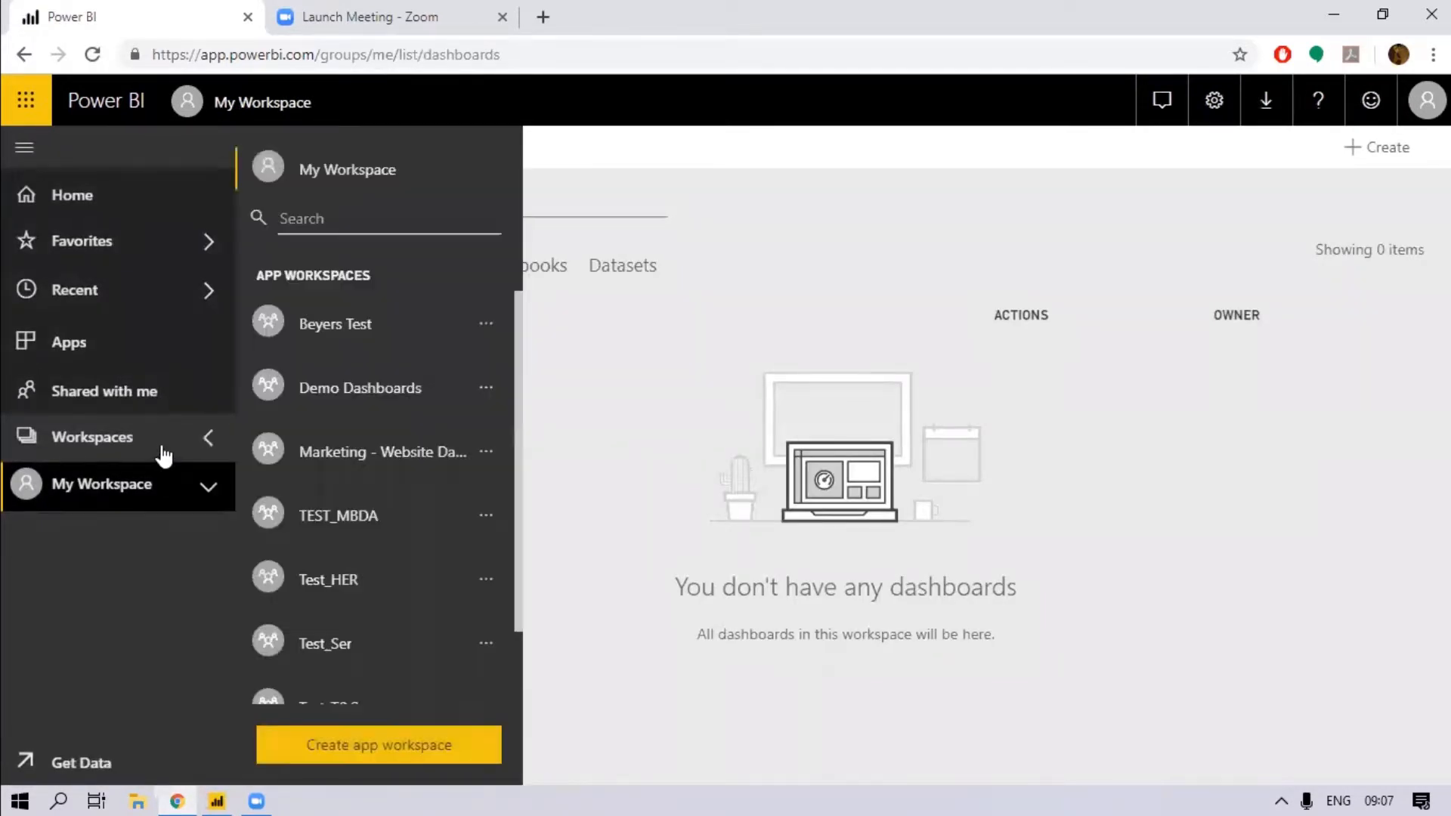
{"action": "left_click", "coordinate": [340, 401]}
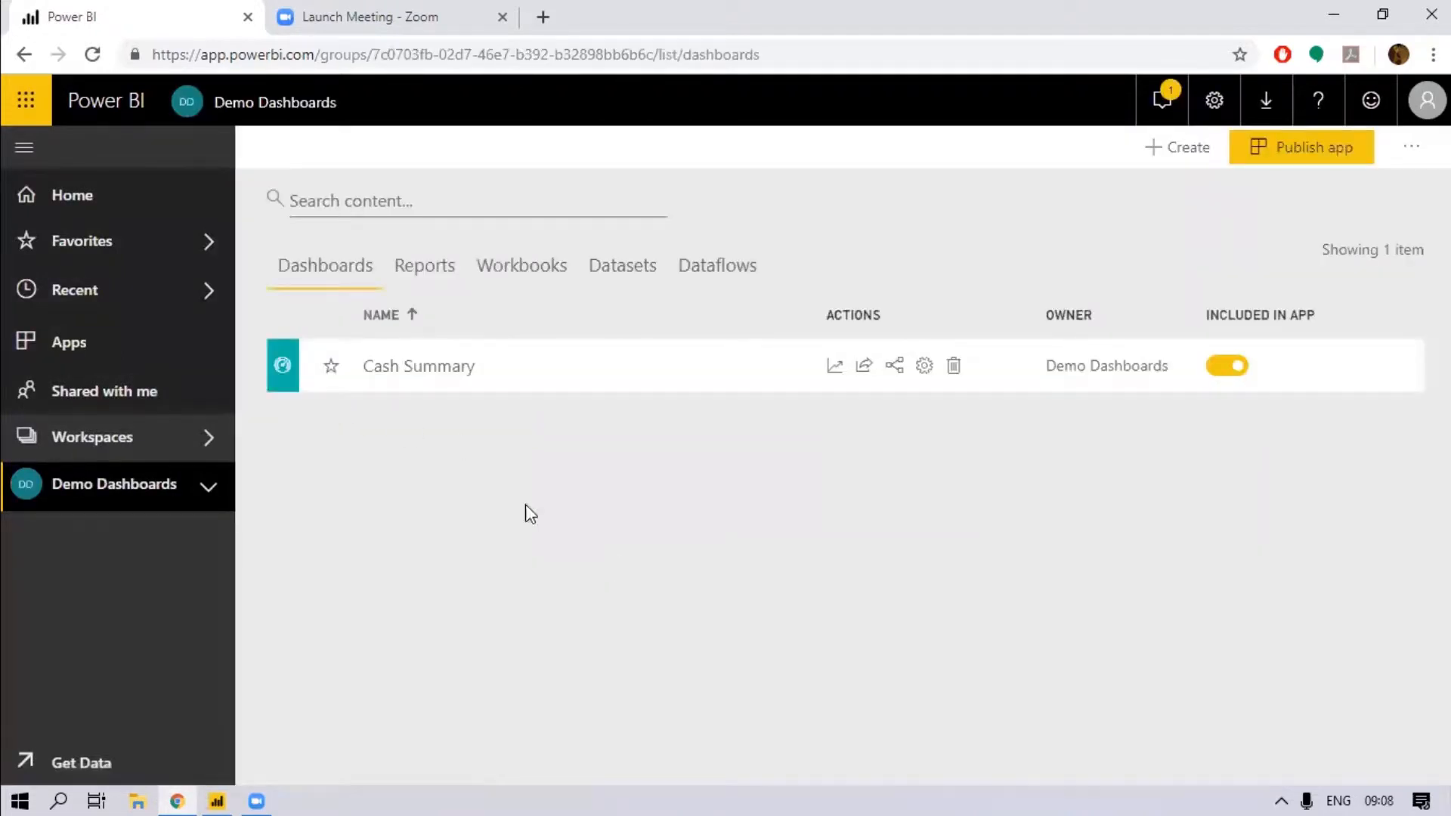
{"action": "left_click", "coordinate": [424, 261]}
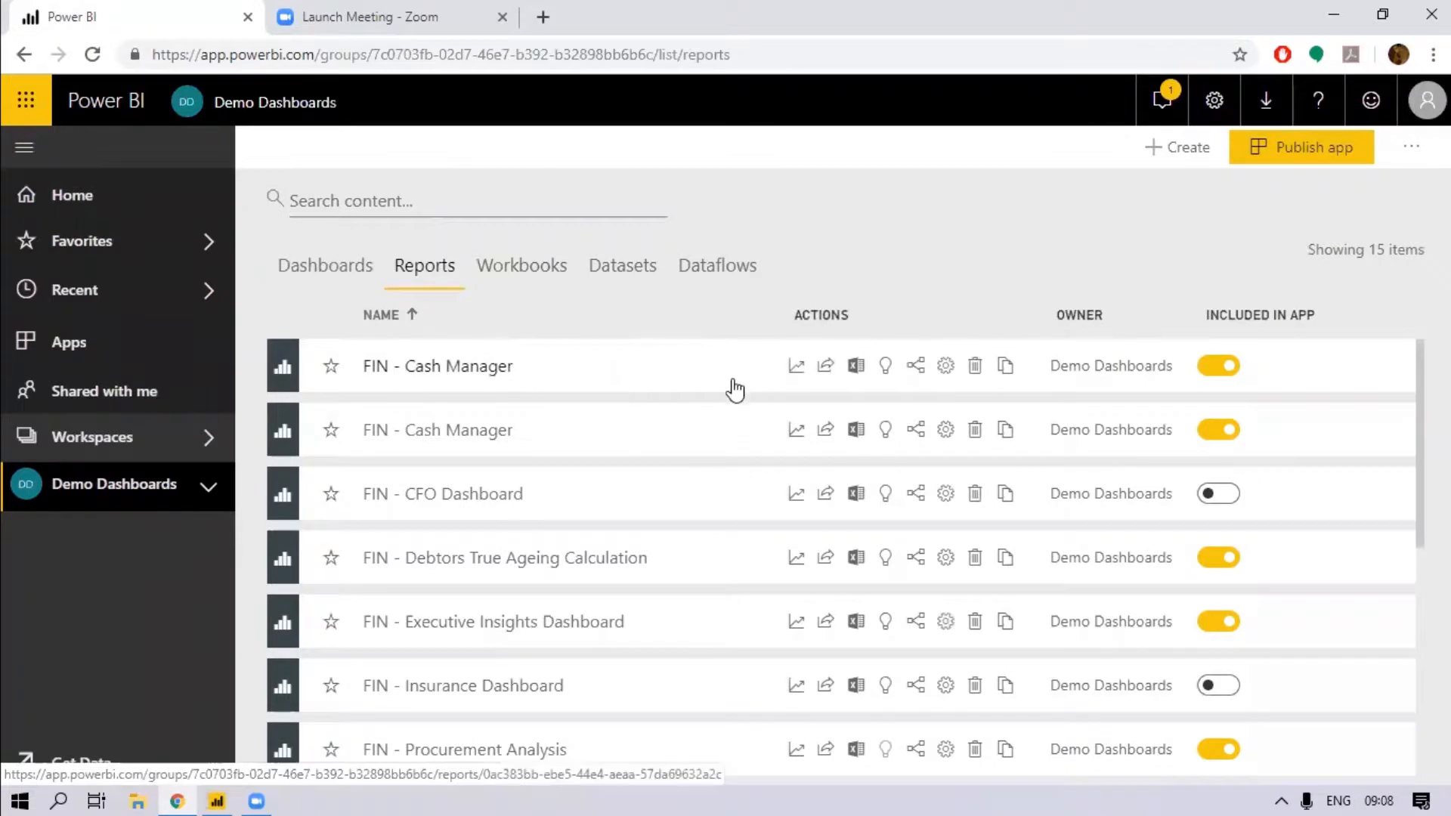
- Open the FIN - Cash Manager report and show its File menu
{"action": "left_click", "coordinate": [427, 367]}
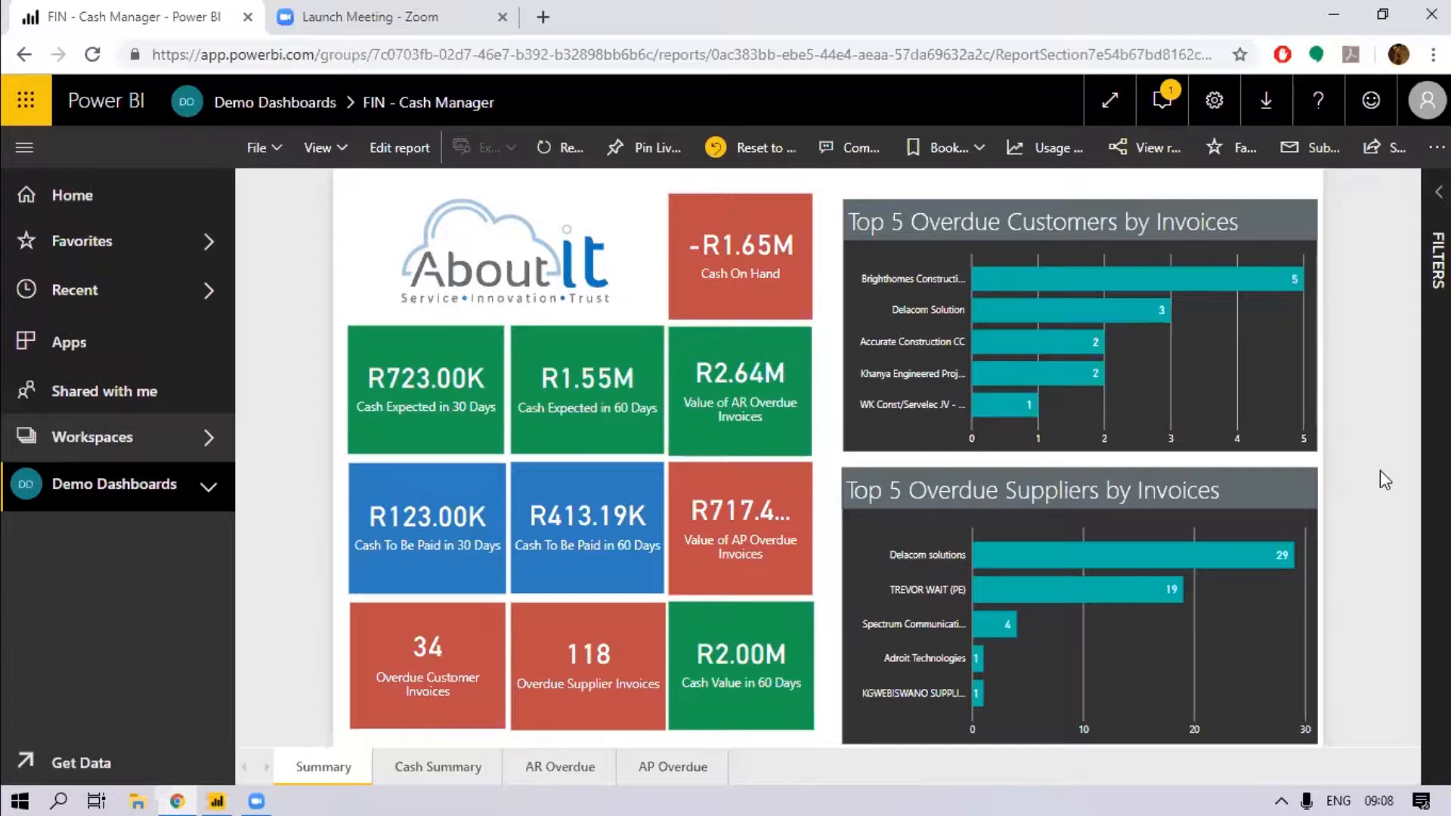
{"action": "left_click", "coordinate": [270, 155]}
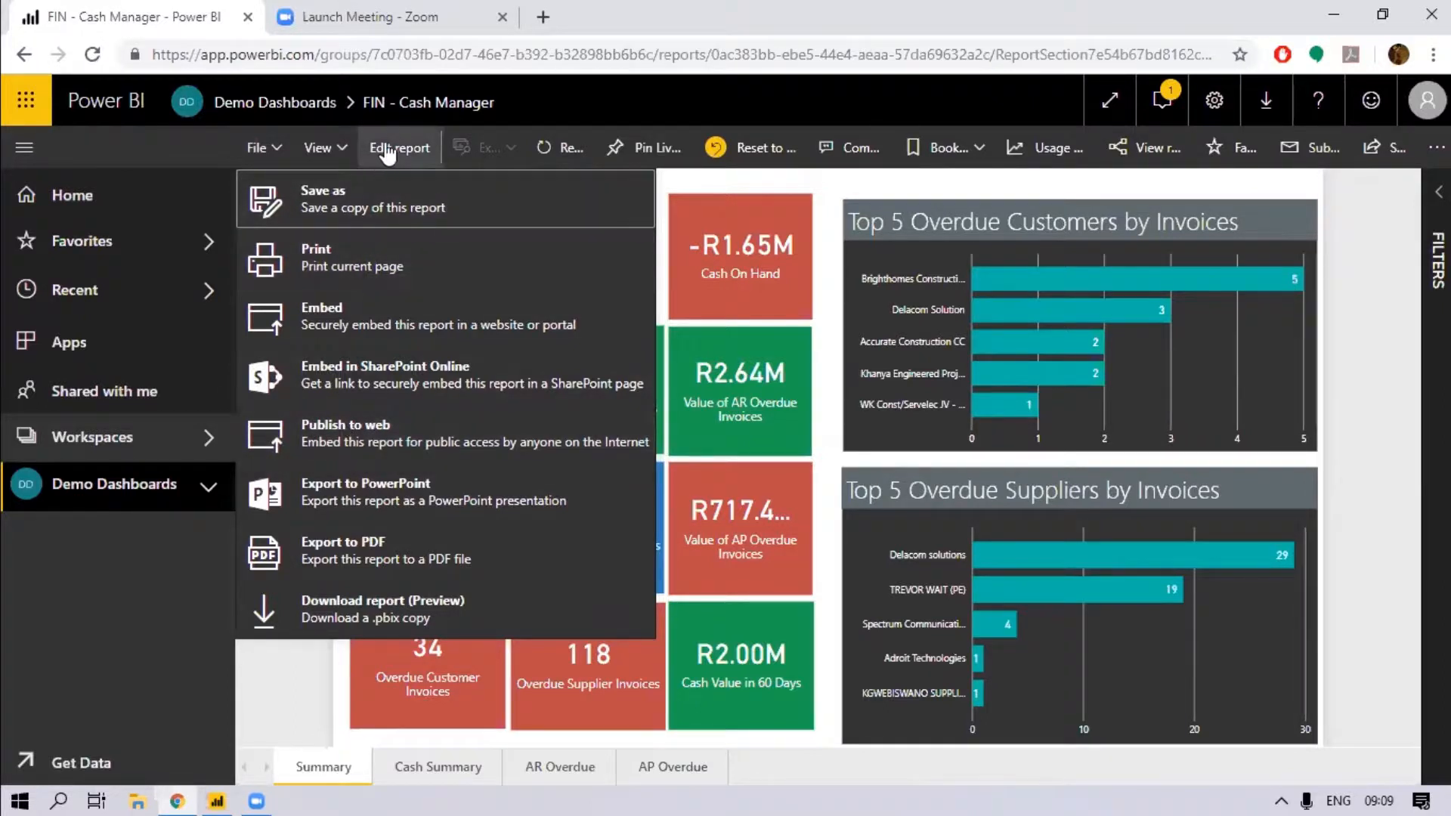
- Close the File menu and bring up the workspaces list
{"action": "left_click", "coordinate": [1378, 366]}
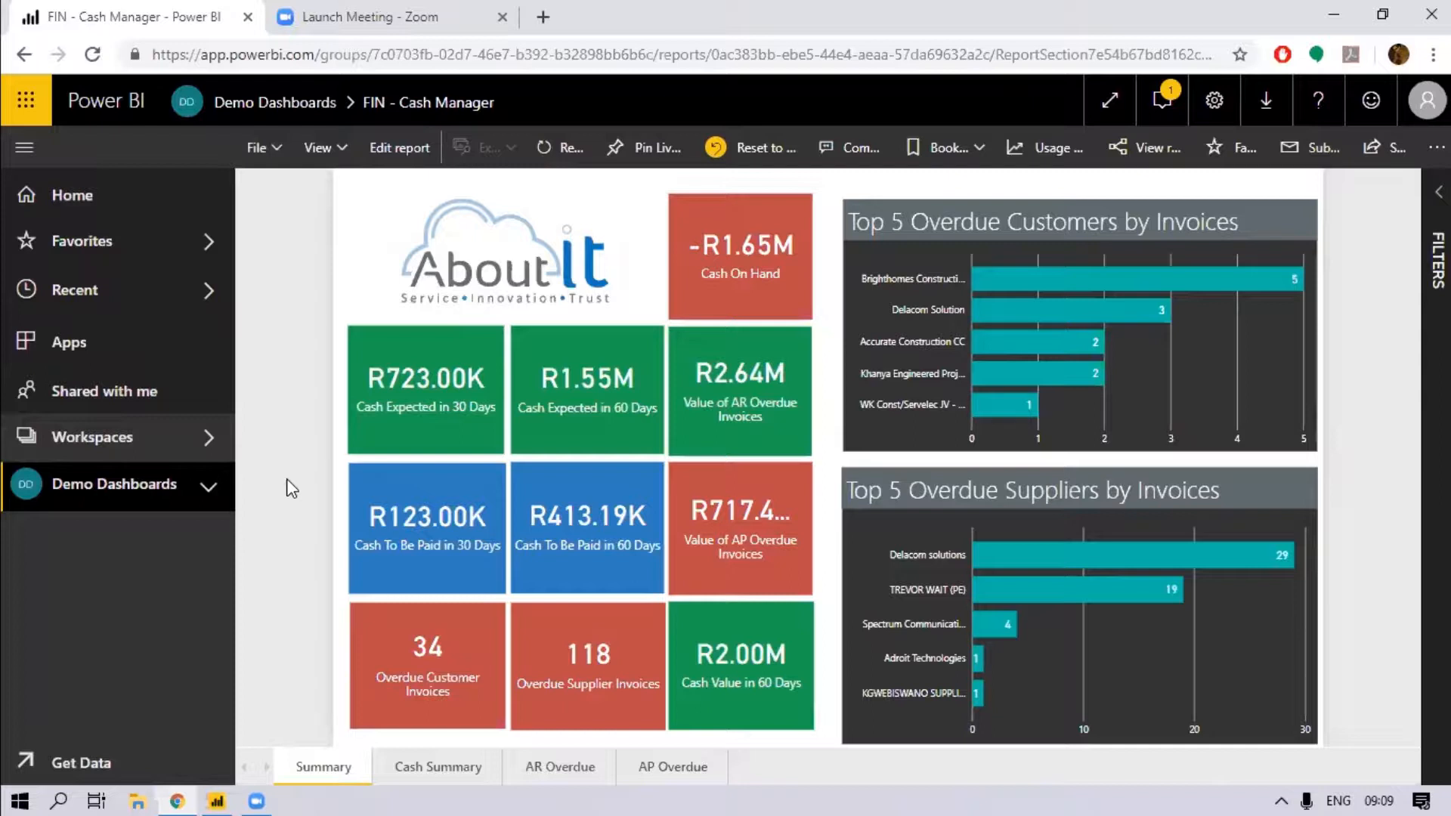
{"action": "left_click", "coordinate": [208, 444]}
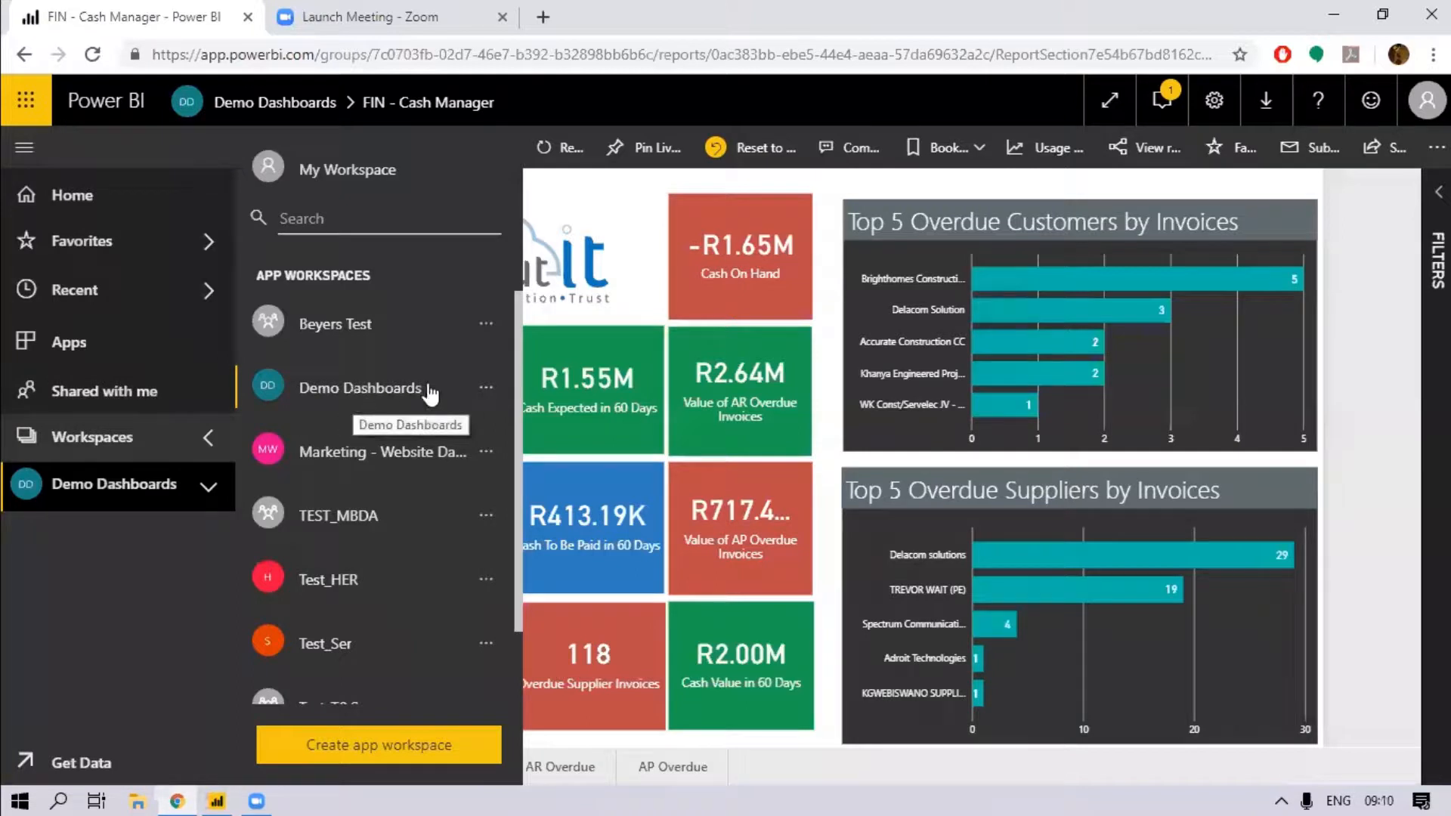
- Edit the Demo Dashboards workspace and add the colleague as a new member
{"action": "left_click", "coordinate": [488, 396]}
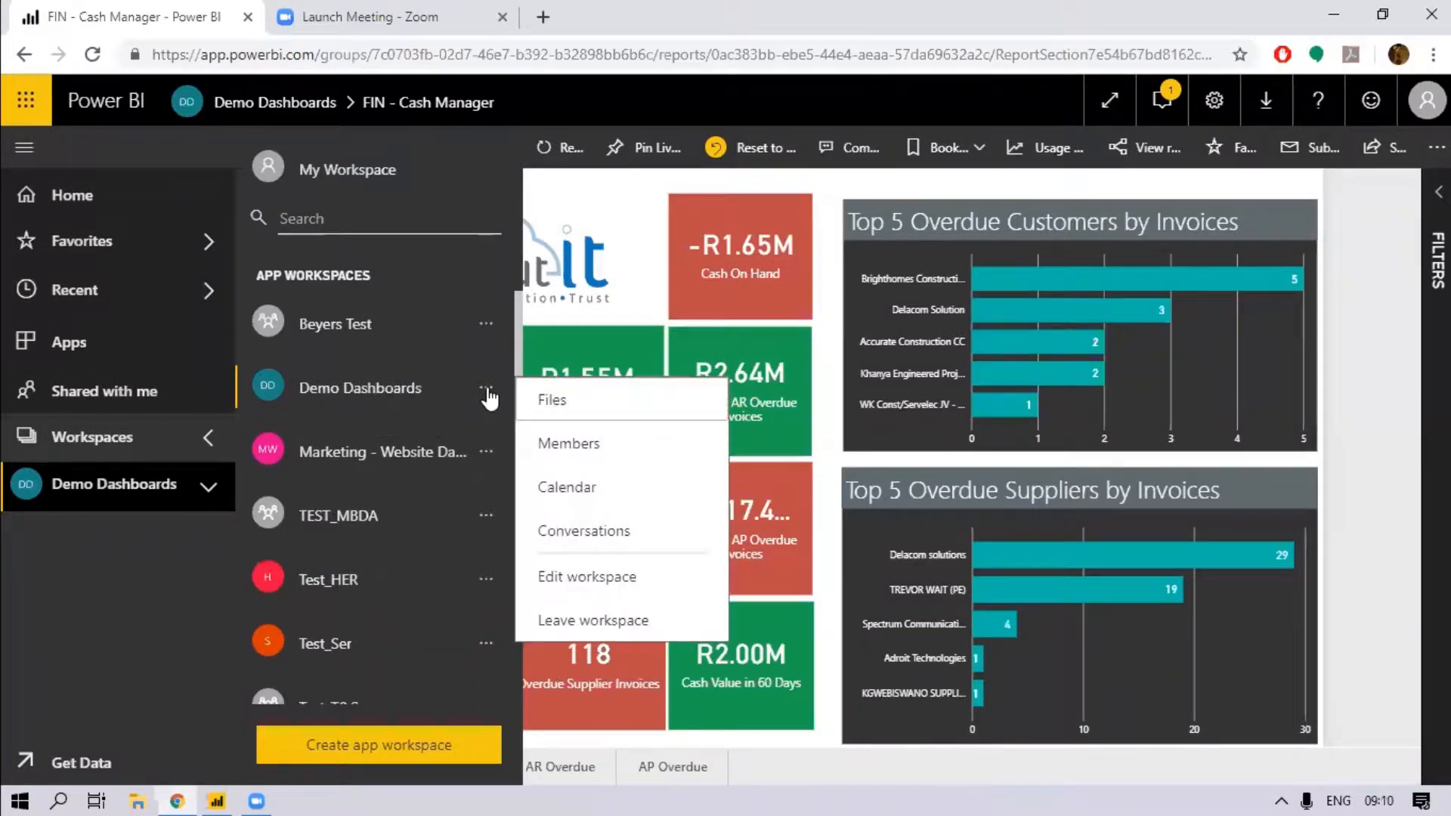
{"action": "left_click", "coordinate": [599, 582]}
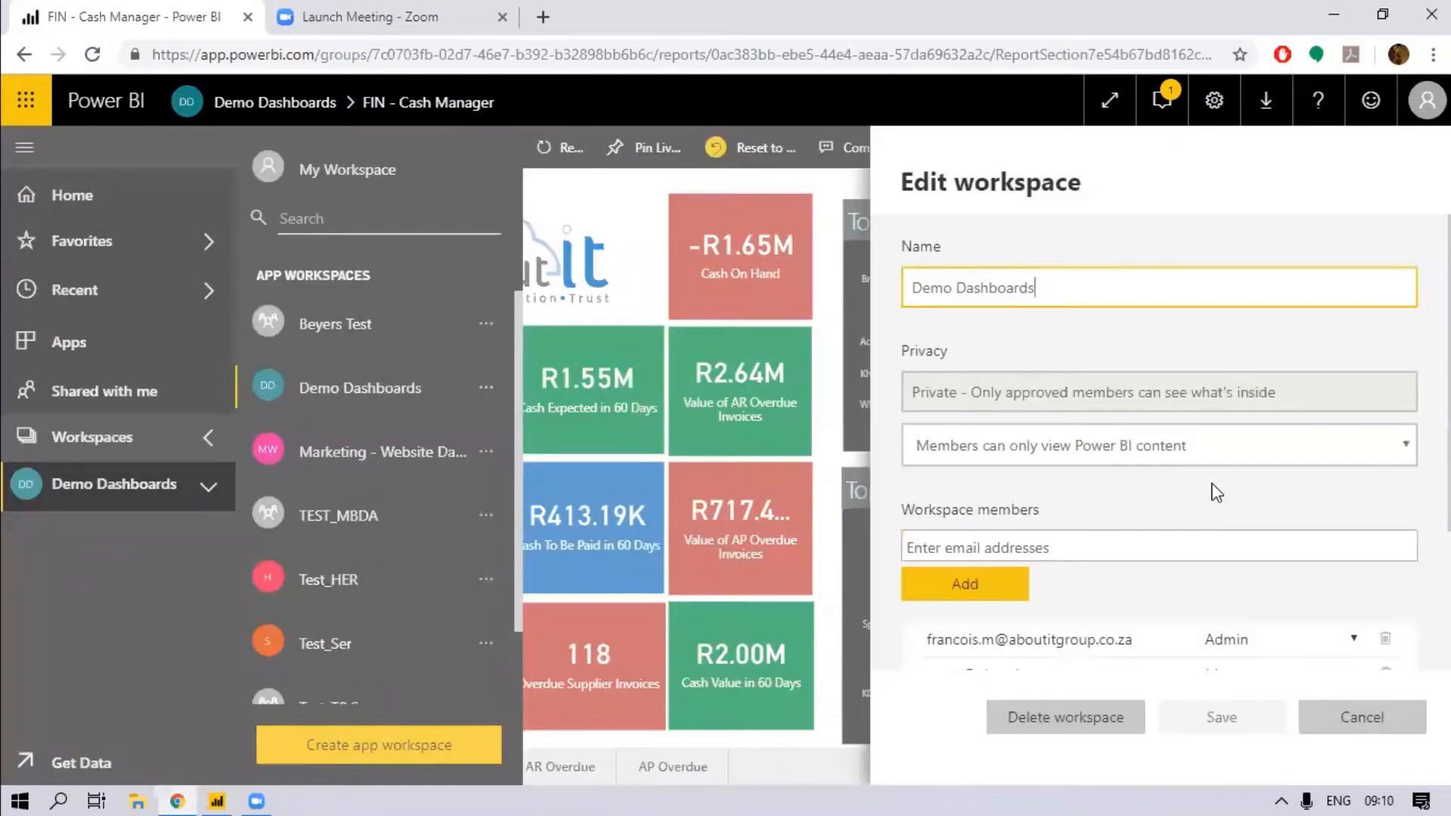
{"action": "scroll", "coordinate": [1214, 492], "scroll_direction": "down", "scroll_amount": 3}
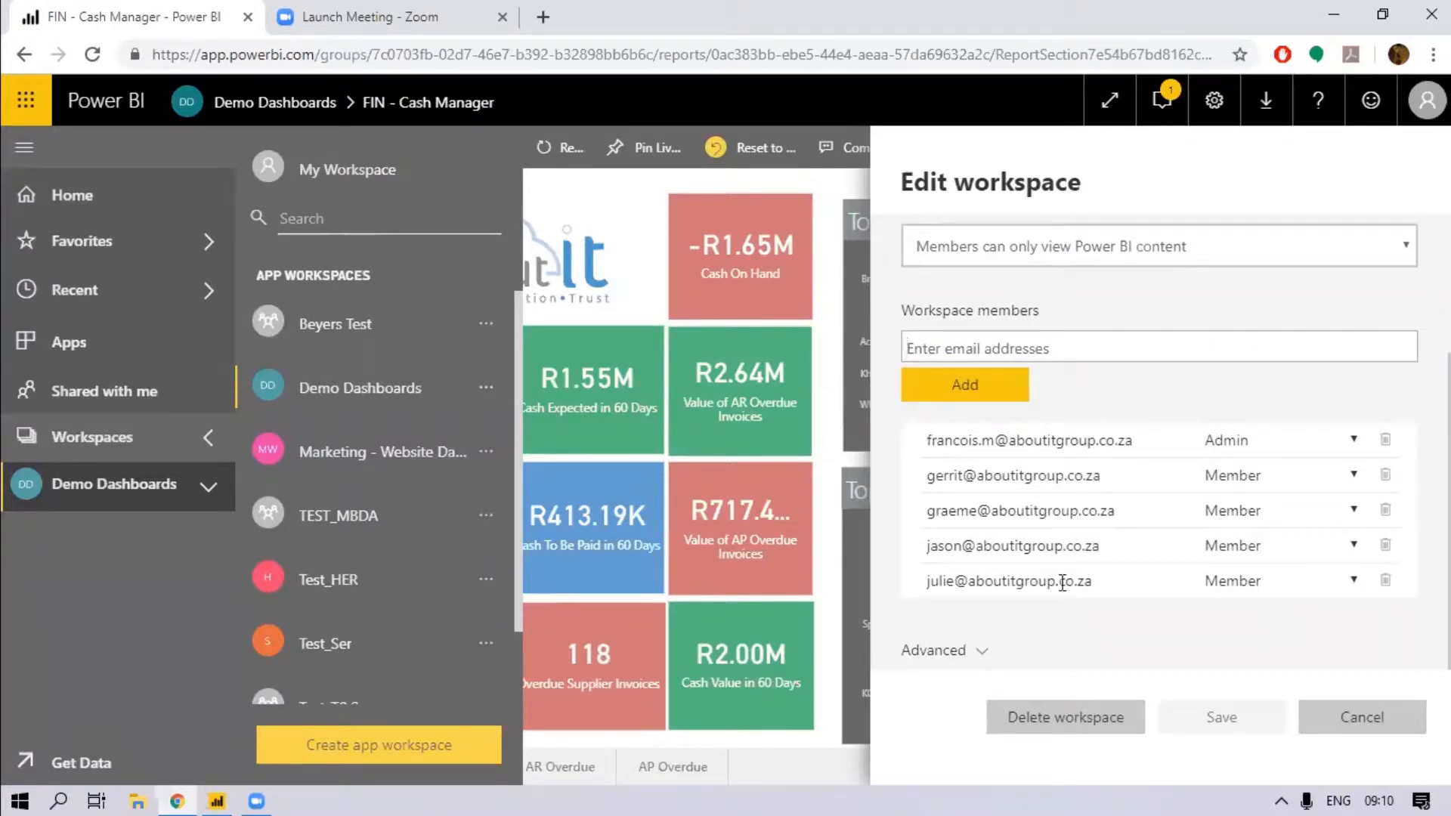
{"action": "type", "text": "jillian"}
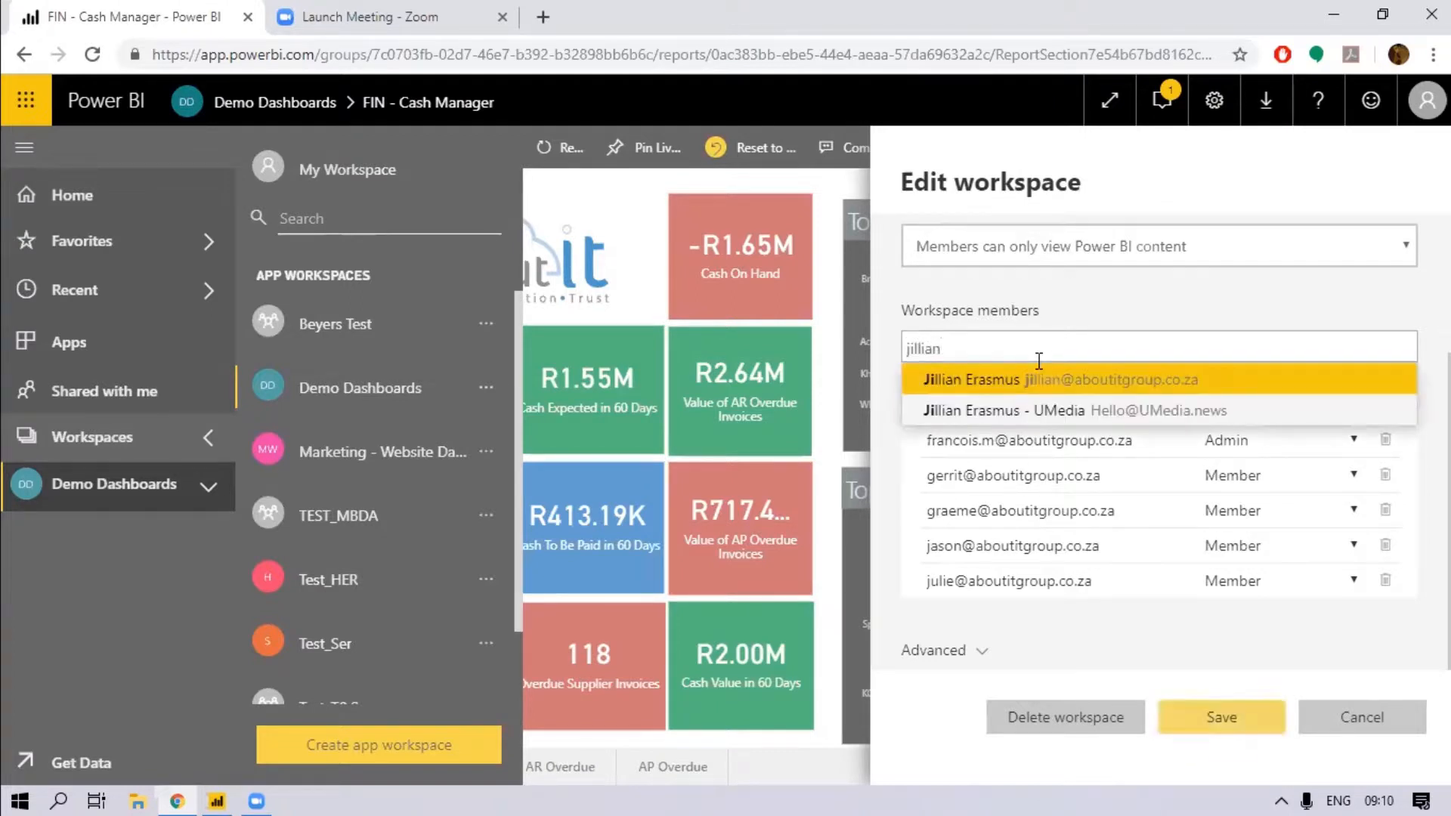
{"action": "left_click", "coordinate": [1152, 388]}
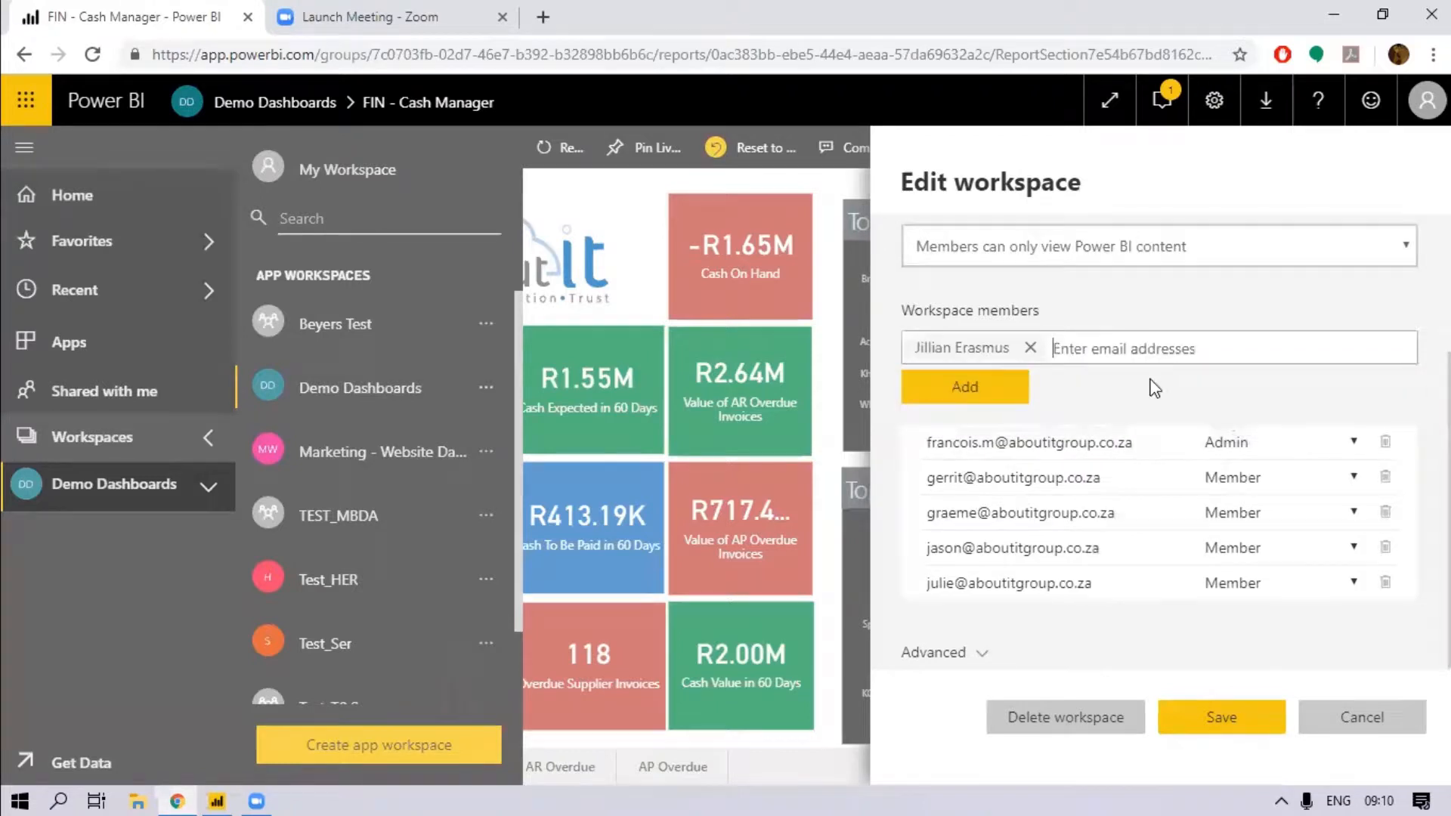
{"action": "left_click", "coordinate": [950, 391]}
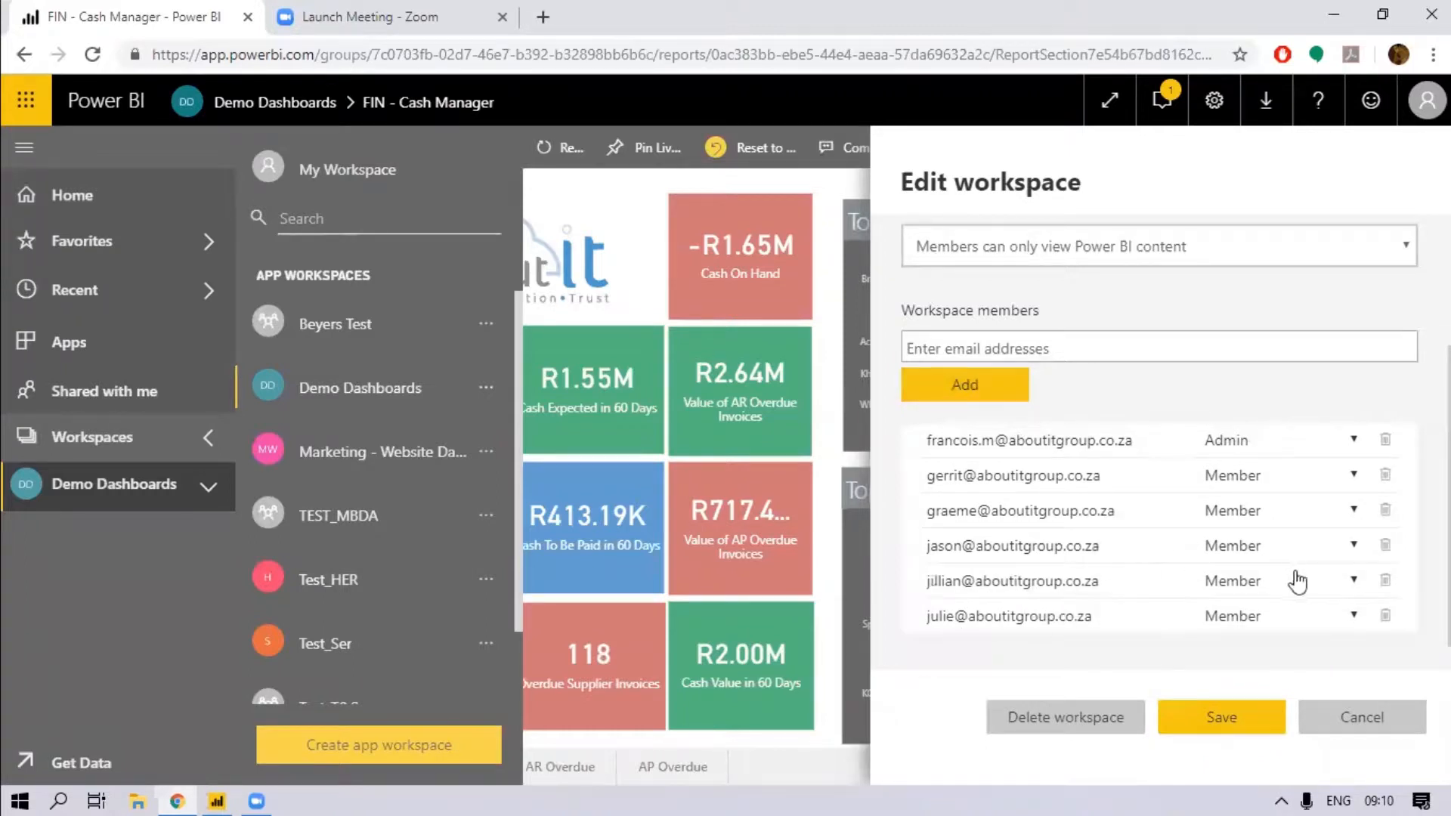
- Keep the new member's role as Member with view-only access and save the workspace
{"action": "left_click", "coordinate": [1353, 582]}
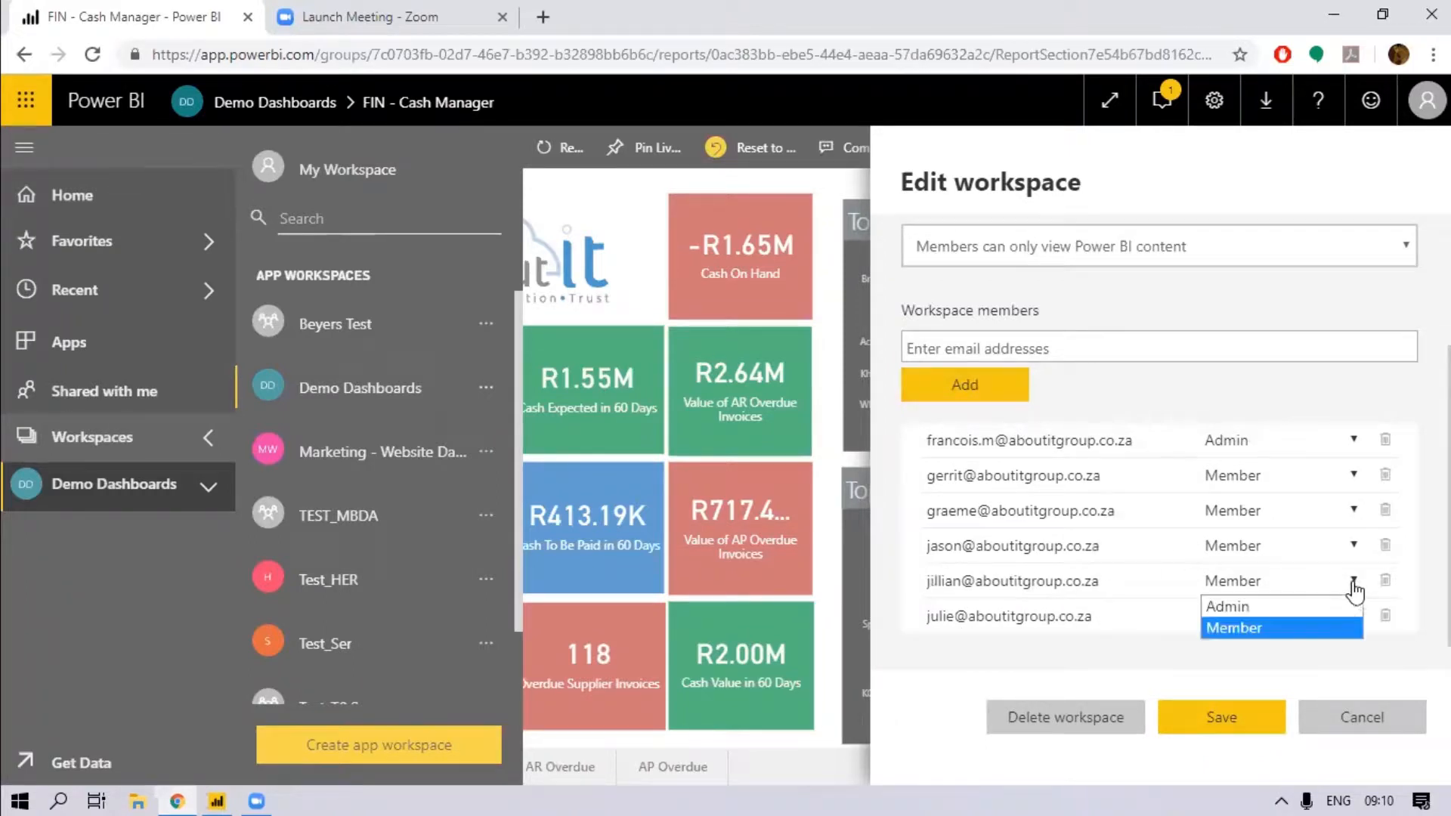
{"action": "left_click", "coordinate": [1285, 629]}
{"action": "scroll", "coordinate": [1179, 317], "scroll_direction": "up", "scroll_amount": 3}
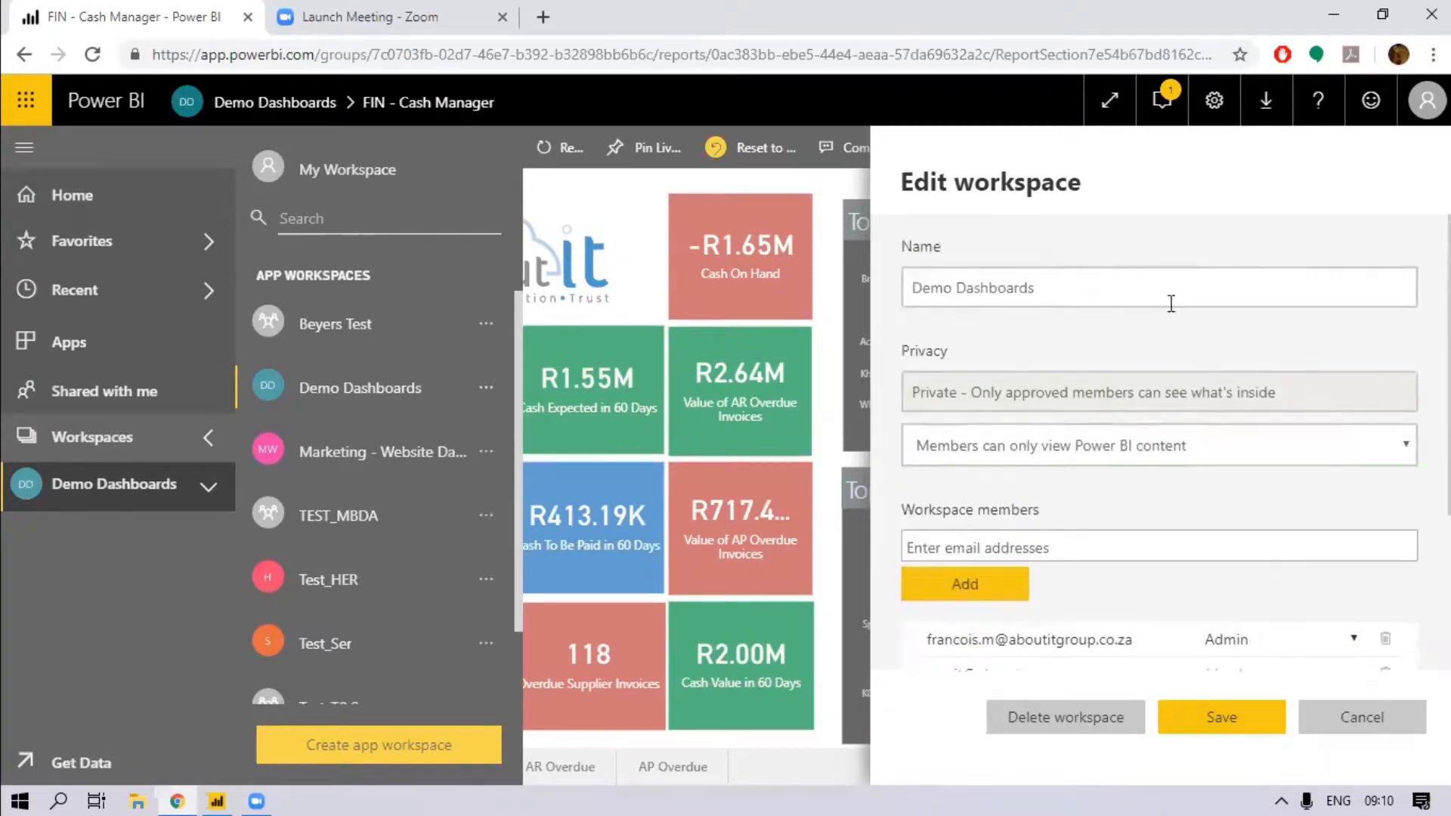
{"action": "left_click", "coordinate": [1089, 461]}
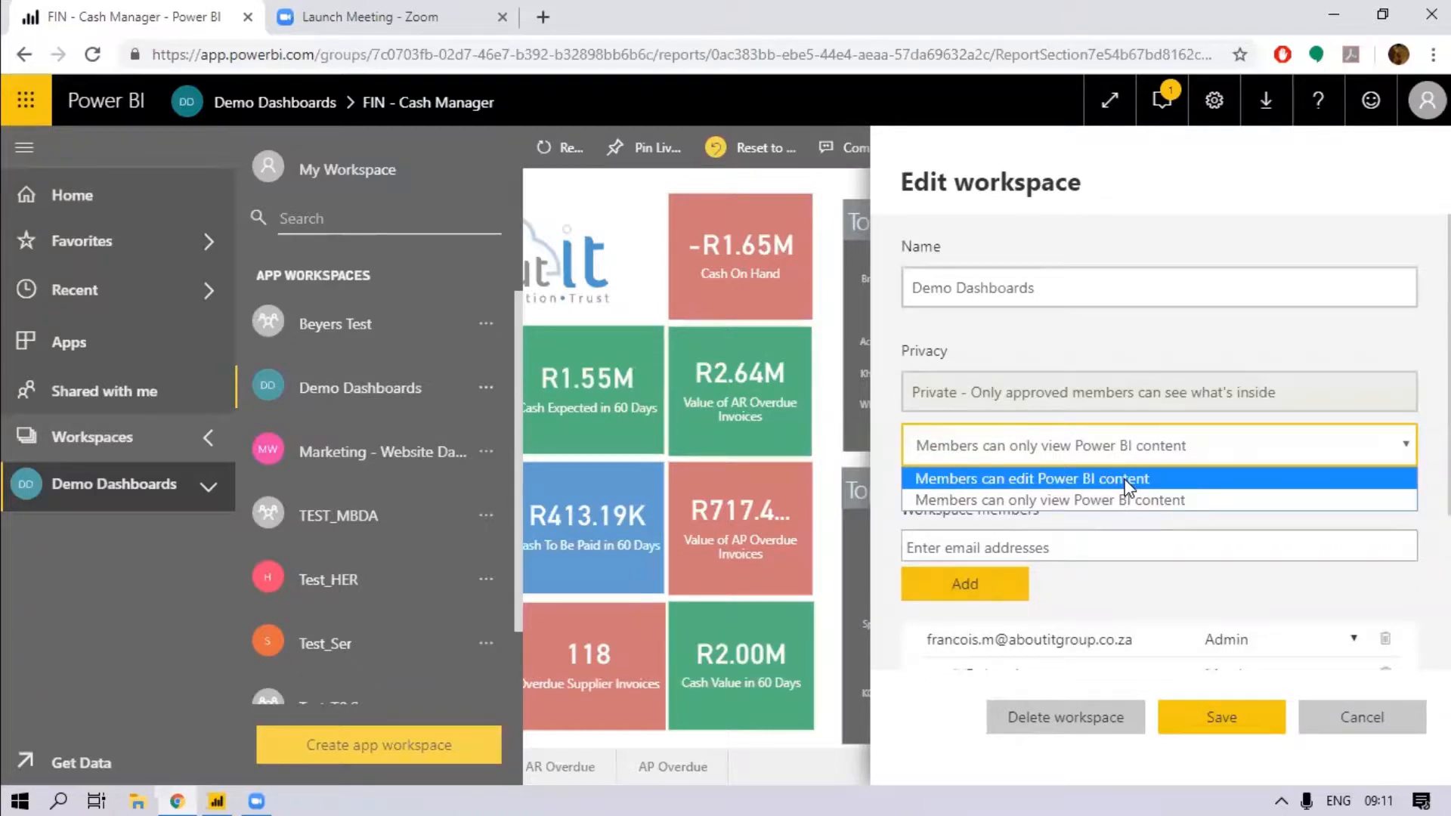
{"action": "left_click", "coordinate": [1144, 497]}
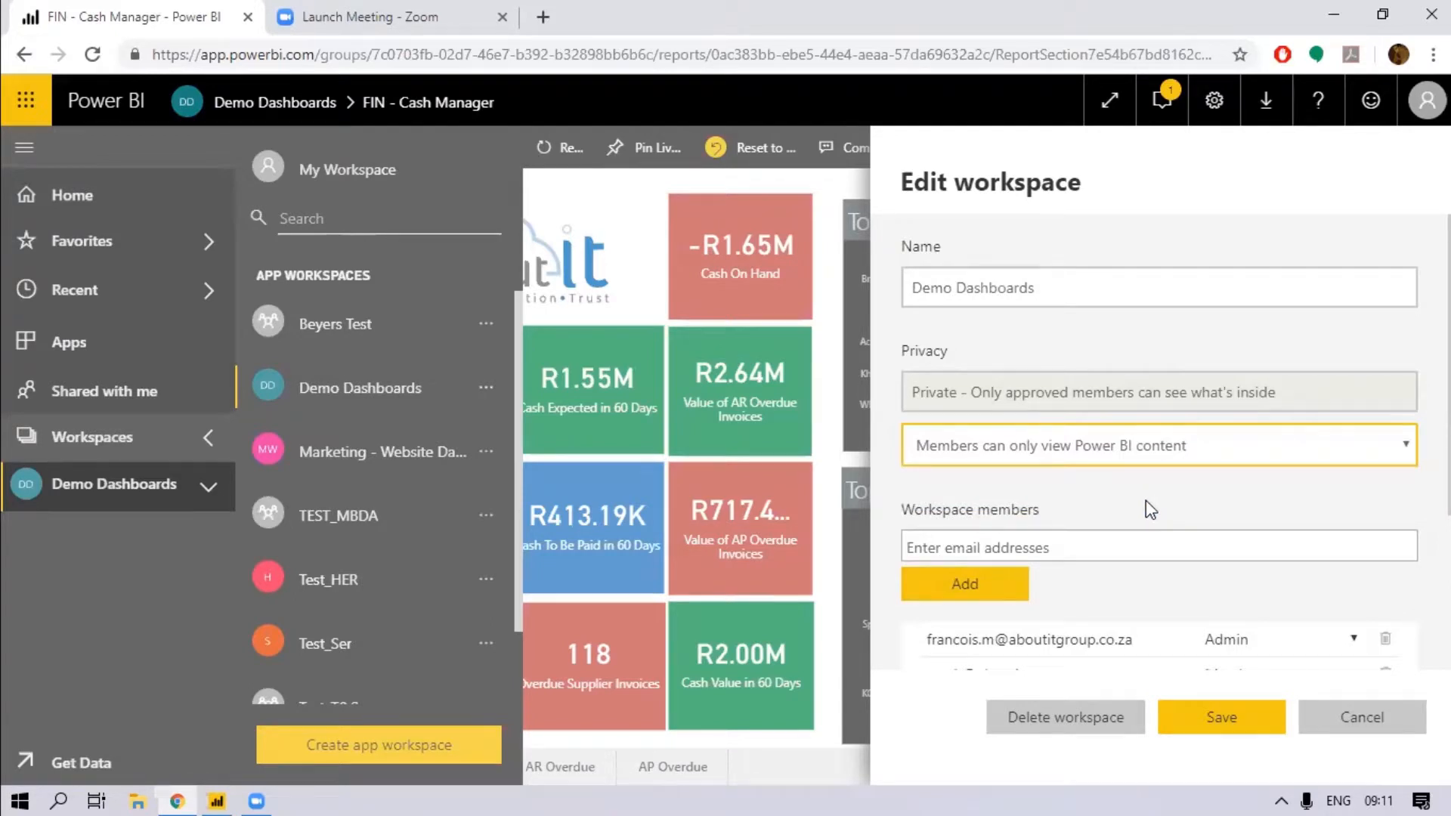
{"action": "scroll", "coordinate": [1145, 500], "scroll_direction": "down", "scroll_amount": 3}
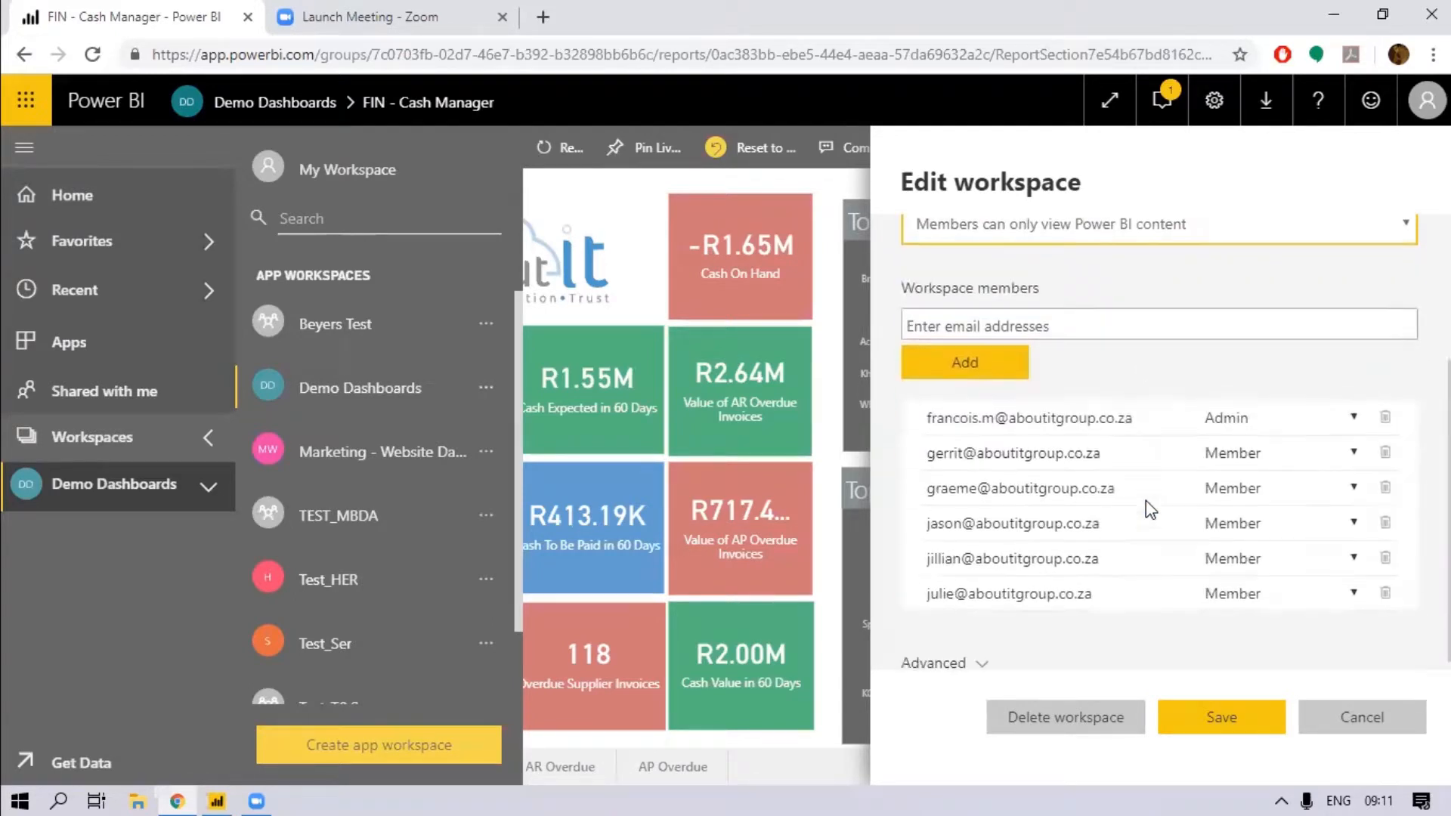
{"action": "left_click", "coordinate": [1215, 725]}
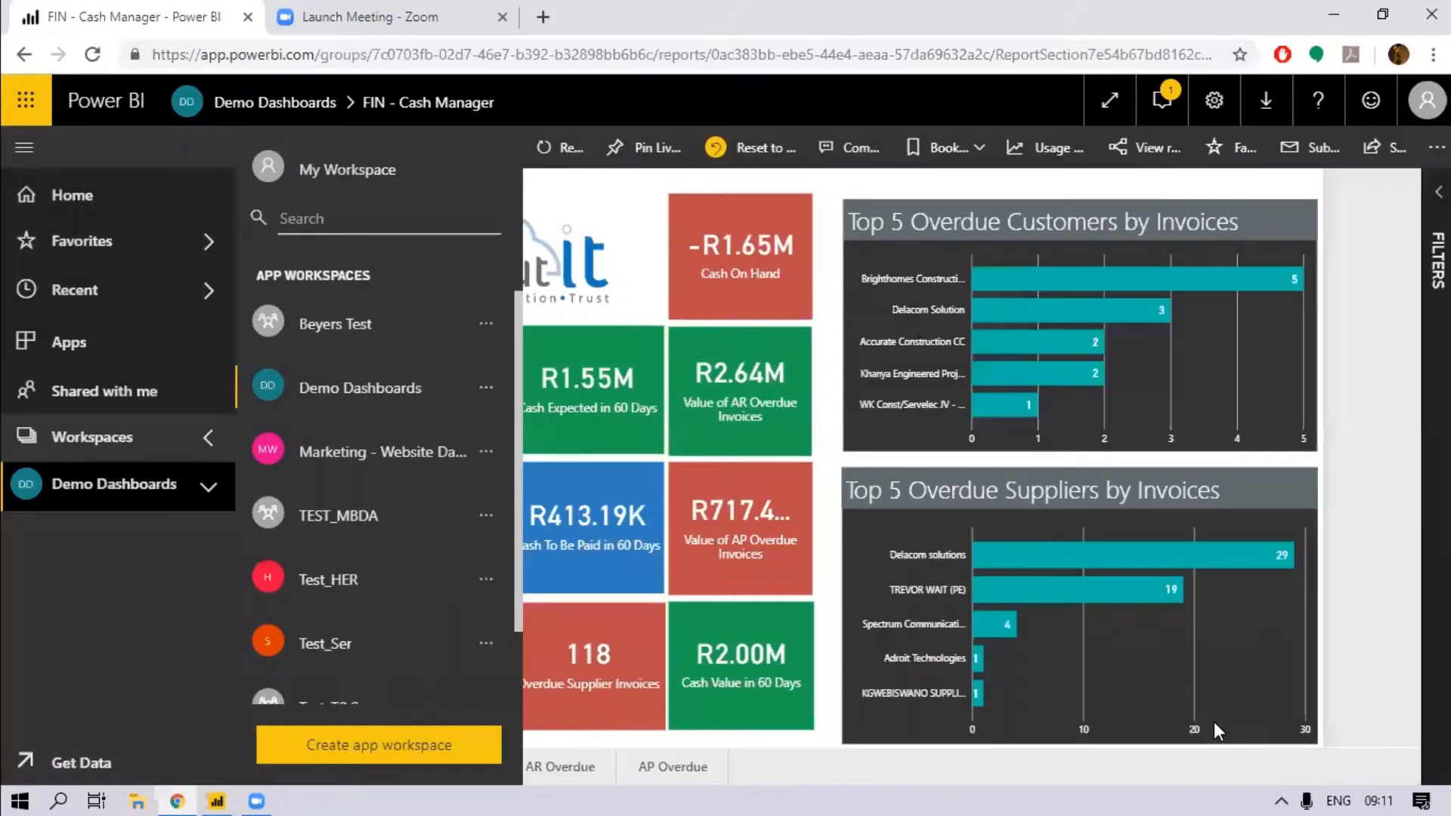
{"action": "left_click", "coordinate": [1393, 447]}
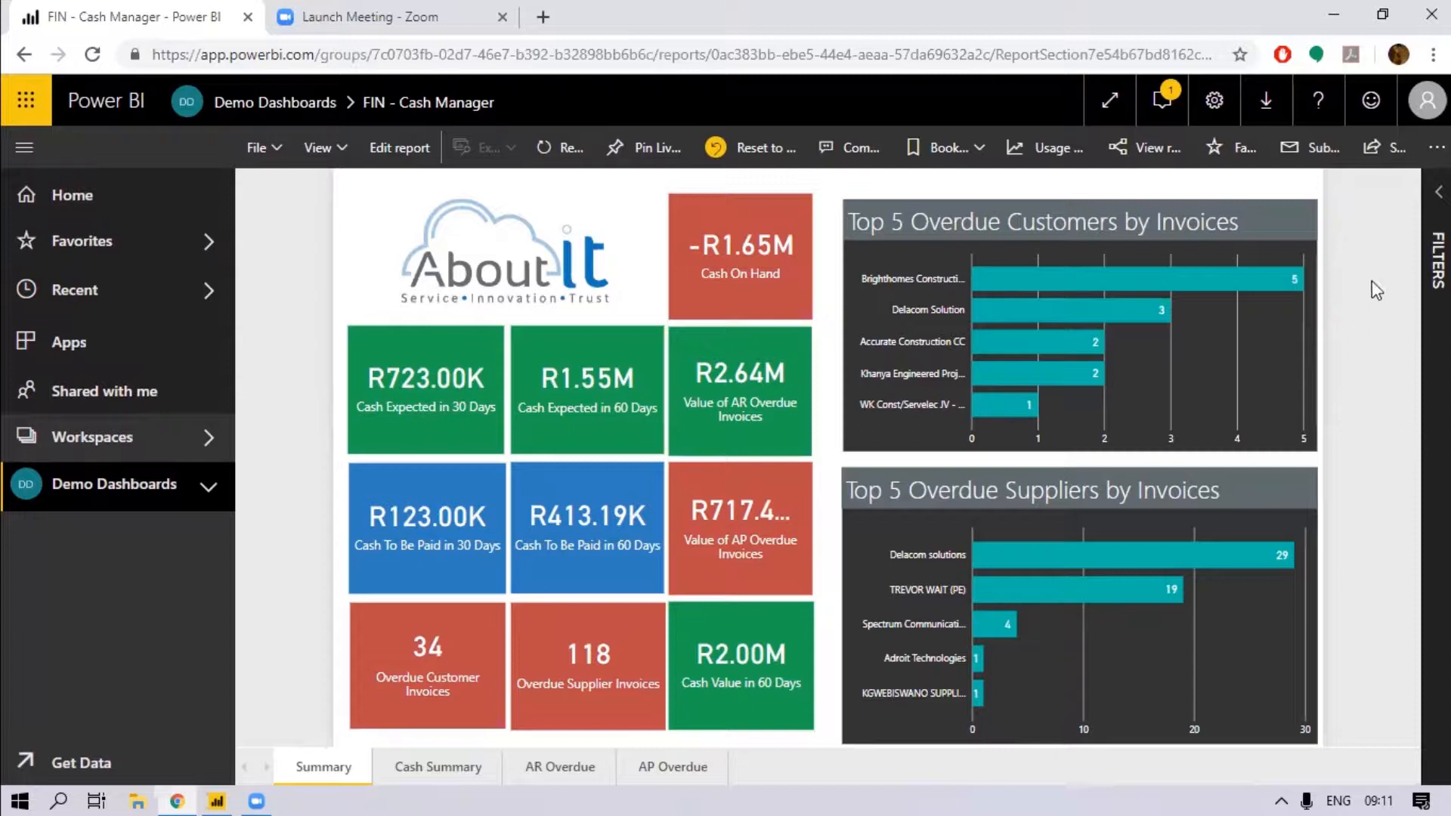
- Sign out of Power BI and reach the Power BI sign-in page through Google search
{"action": "left_click", "coordinate": [1427, 101]}
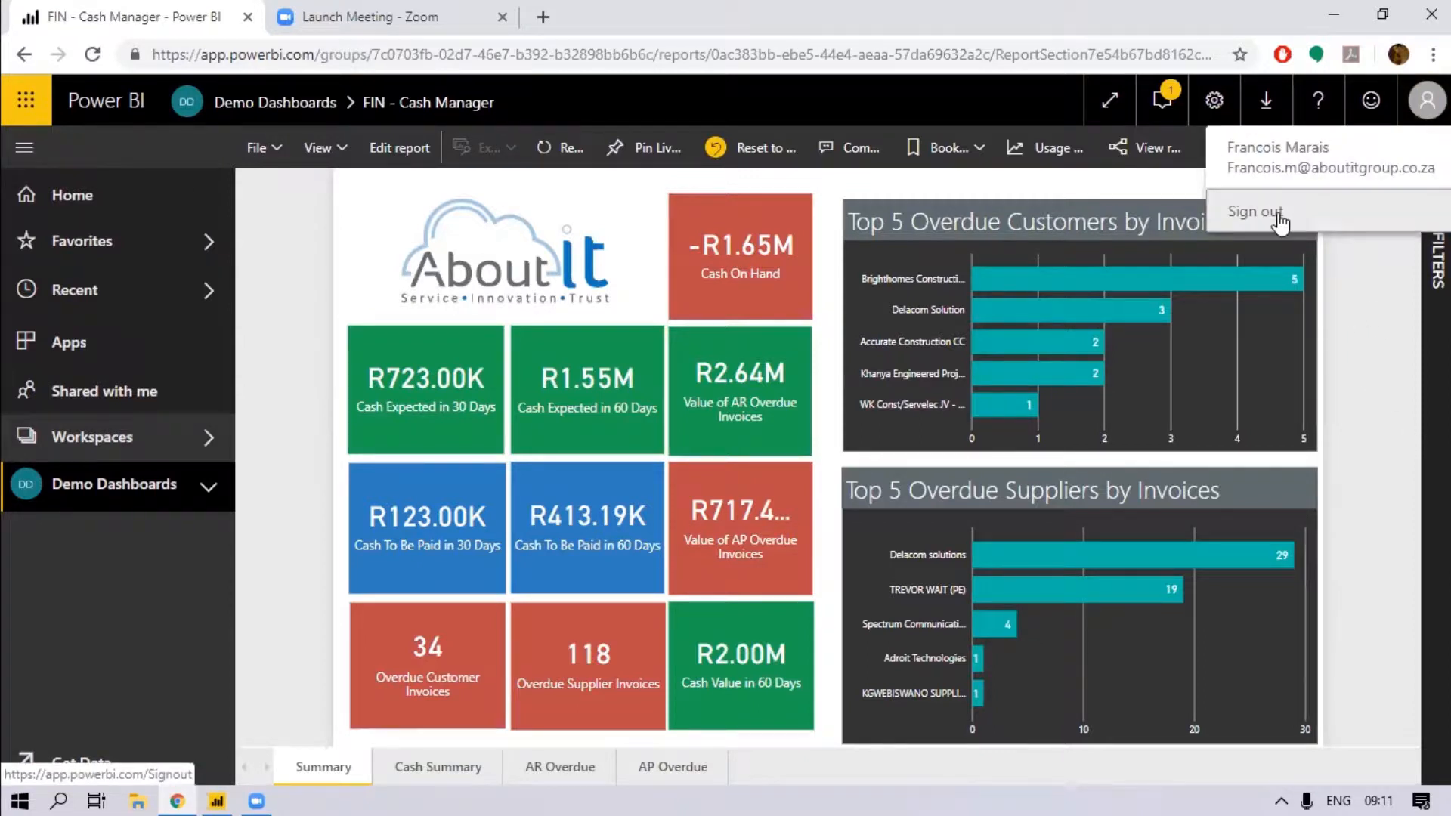
{"action": "left_click", "coordinate": [1279, 221]}
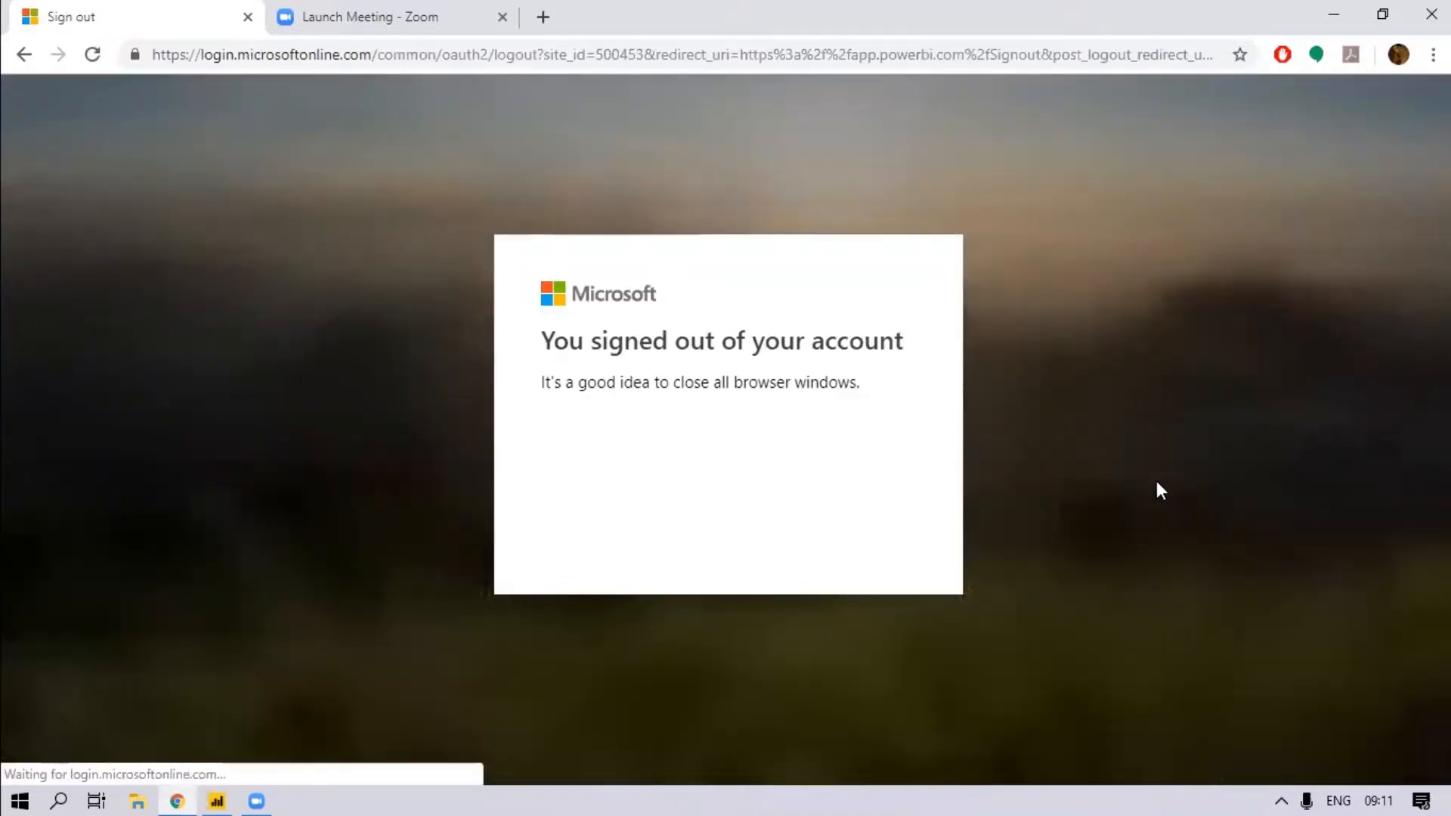
{"action": "left_click", "coordinate": [393, 57]}
{"action": "type", "text": "pow"}
{"action": "key", "text": "Return"}
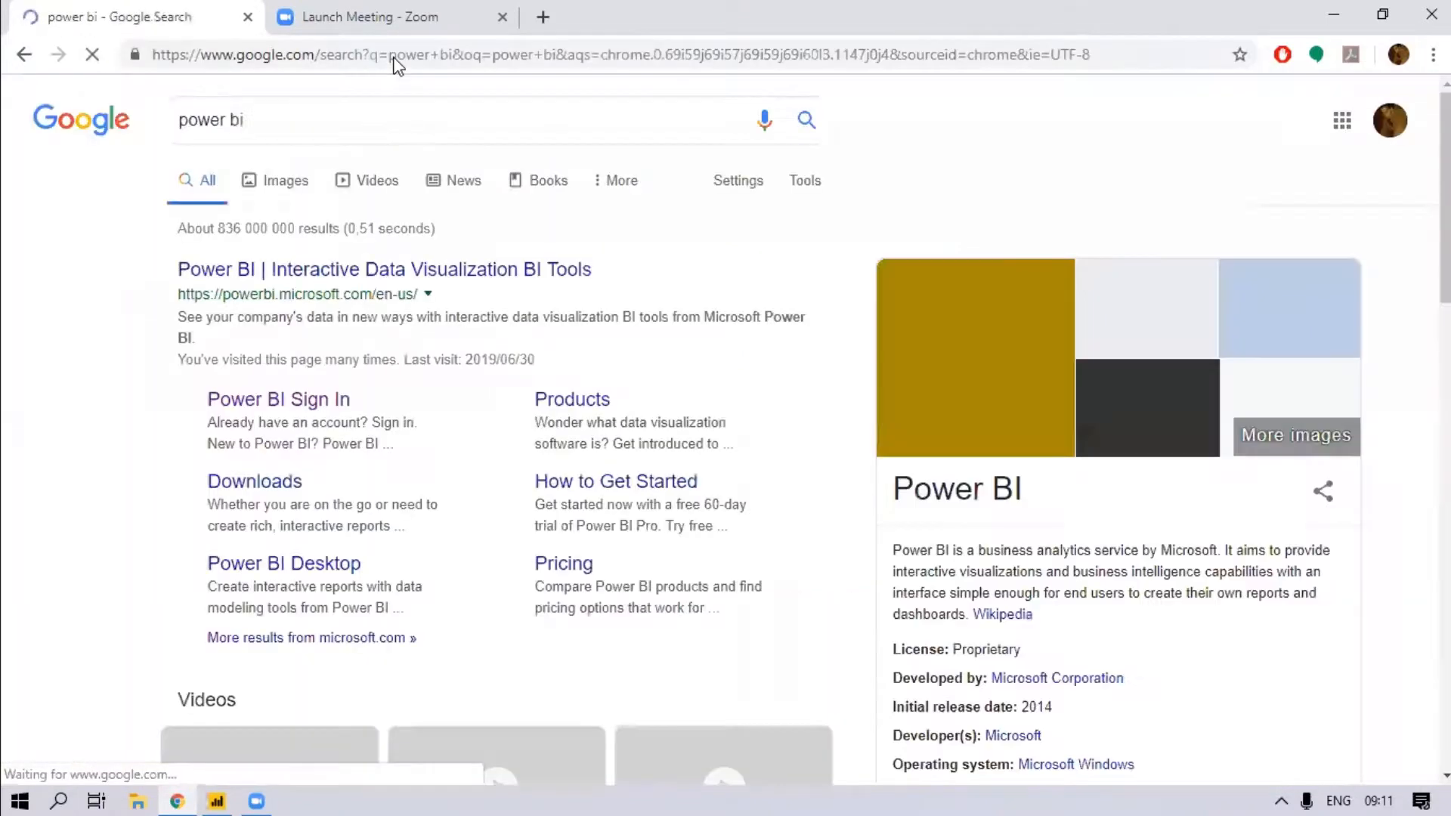
{"action": "left_click", "coordinate": [287, 404]}
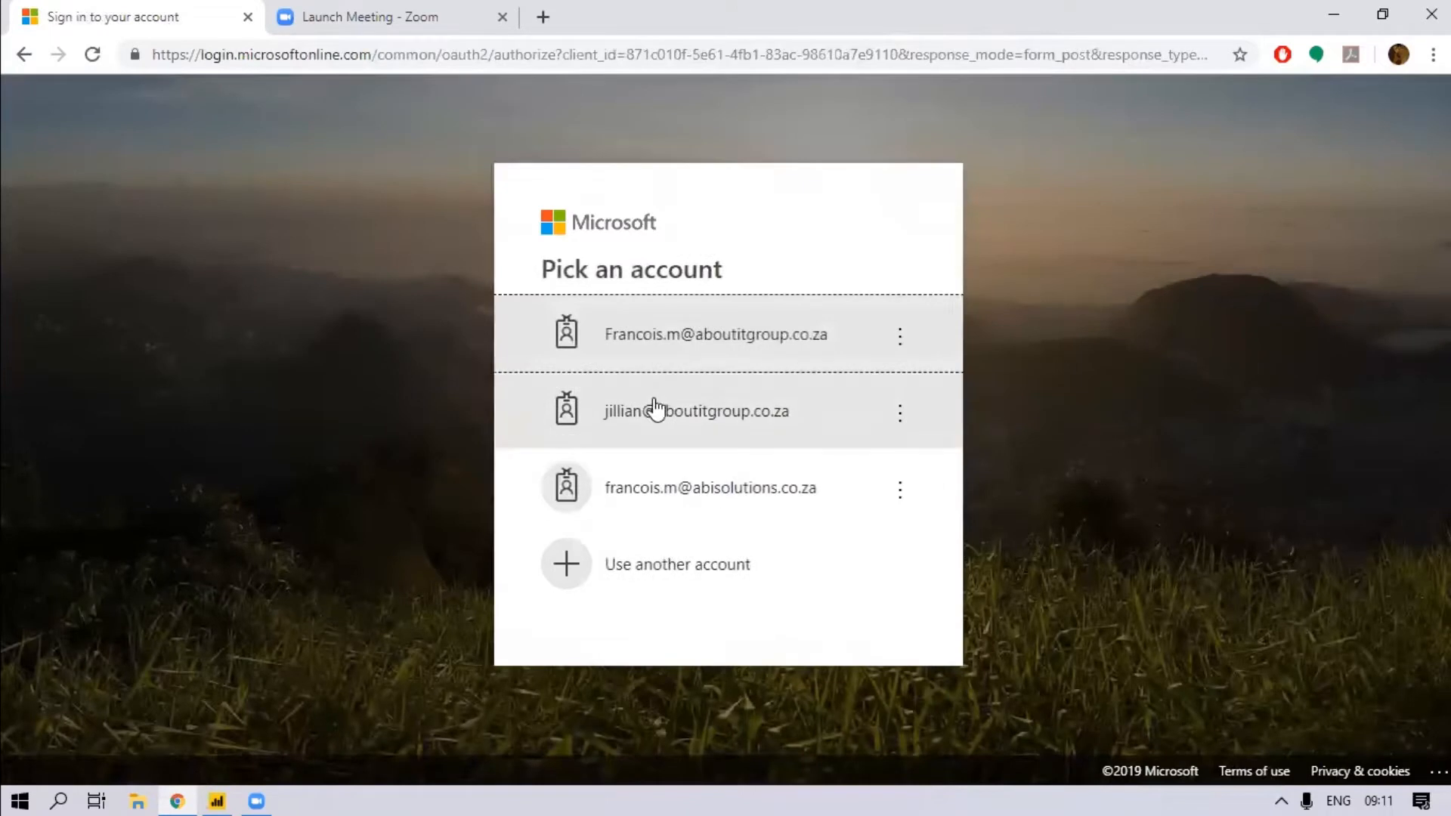
- Sign in with the colleague's account and its password
{"action": "left_click", "coordinate": [655, 408]}
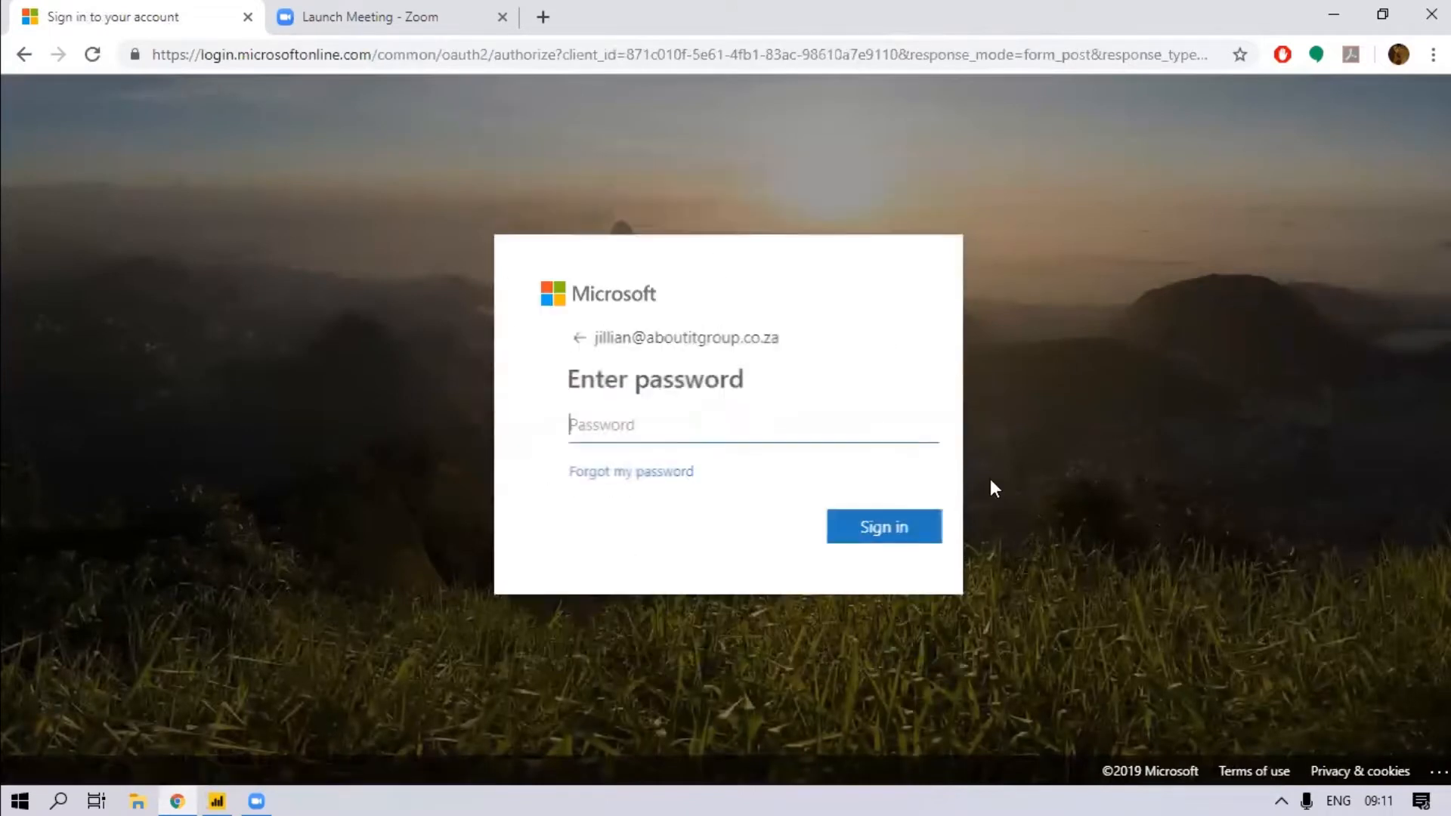
{"action": "type", "text": "••••••••••••"}
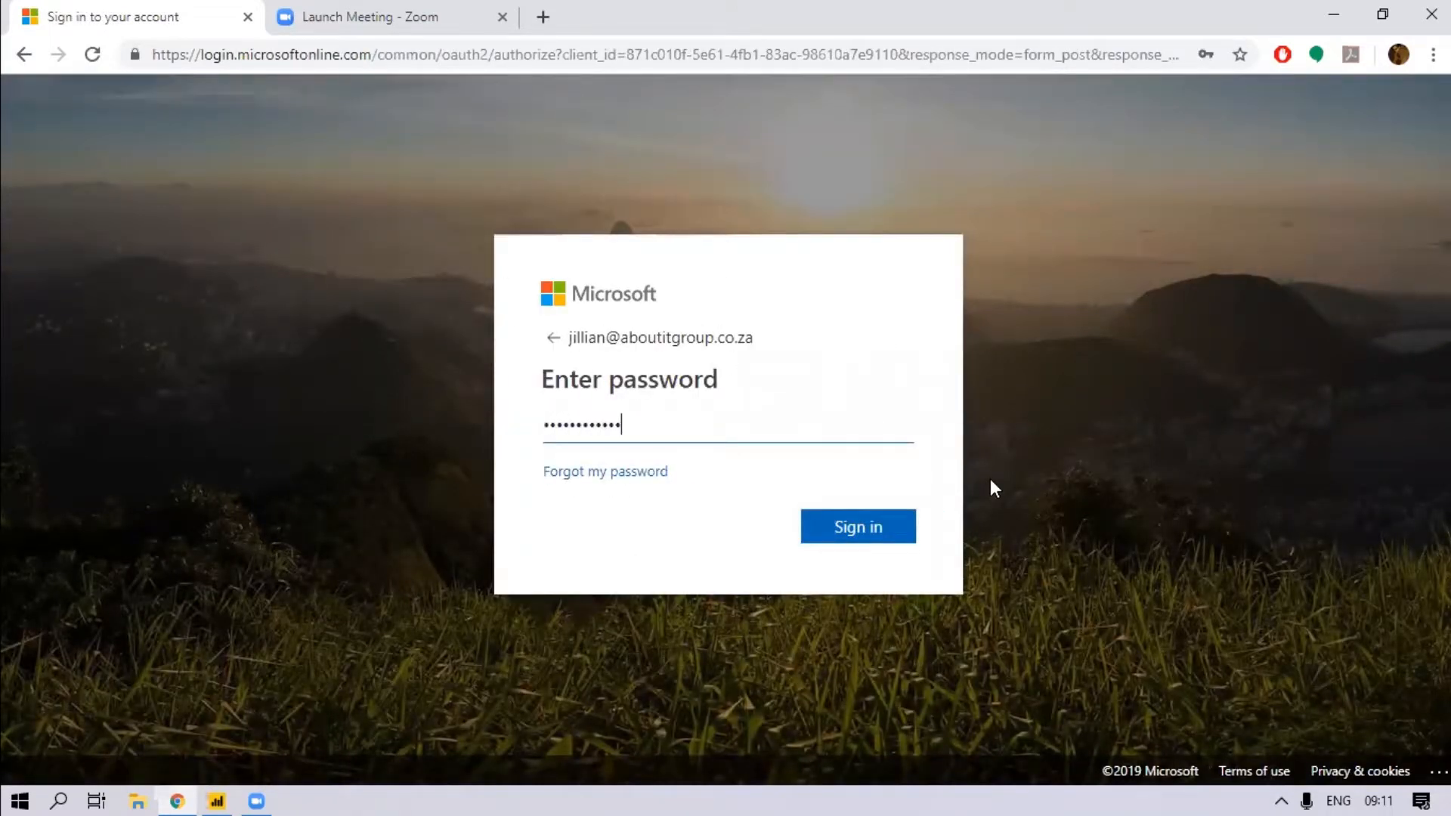
{"action": "key", "text": "Return"}
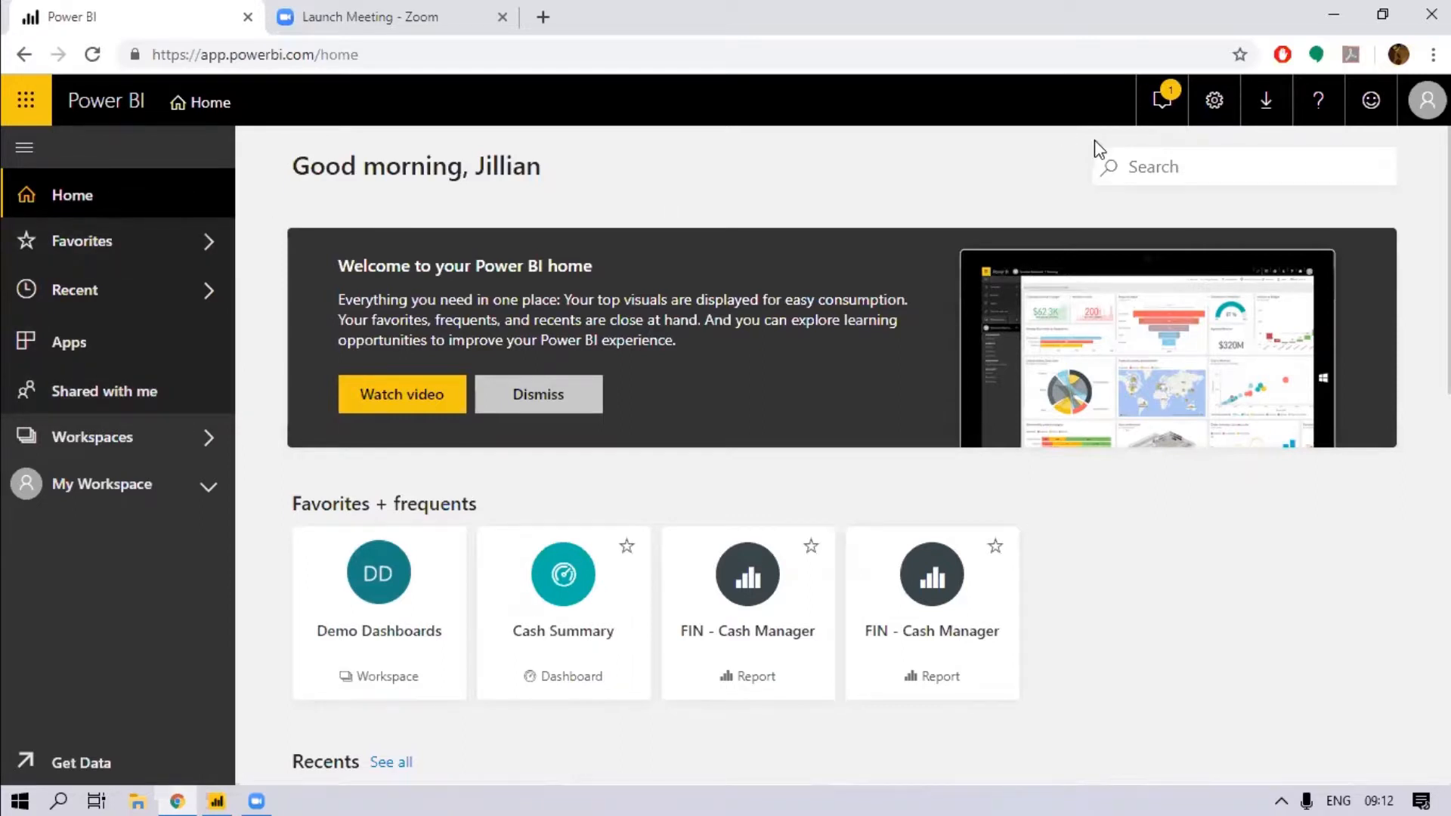
- Open the Demo Dashboards workspace from the Workspaces list on the Home page
{"action": "scroll", "coordinate": [1212, 634], "scroll_direction": "down", "scroll_amount": 4}
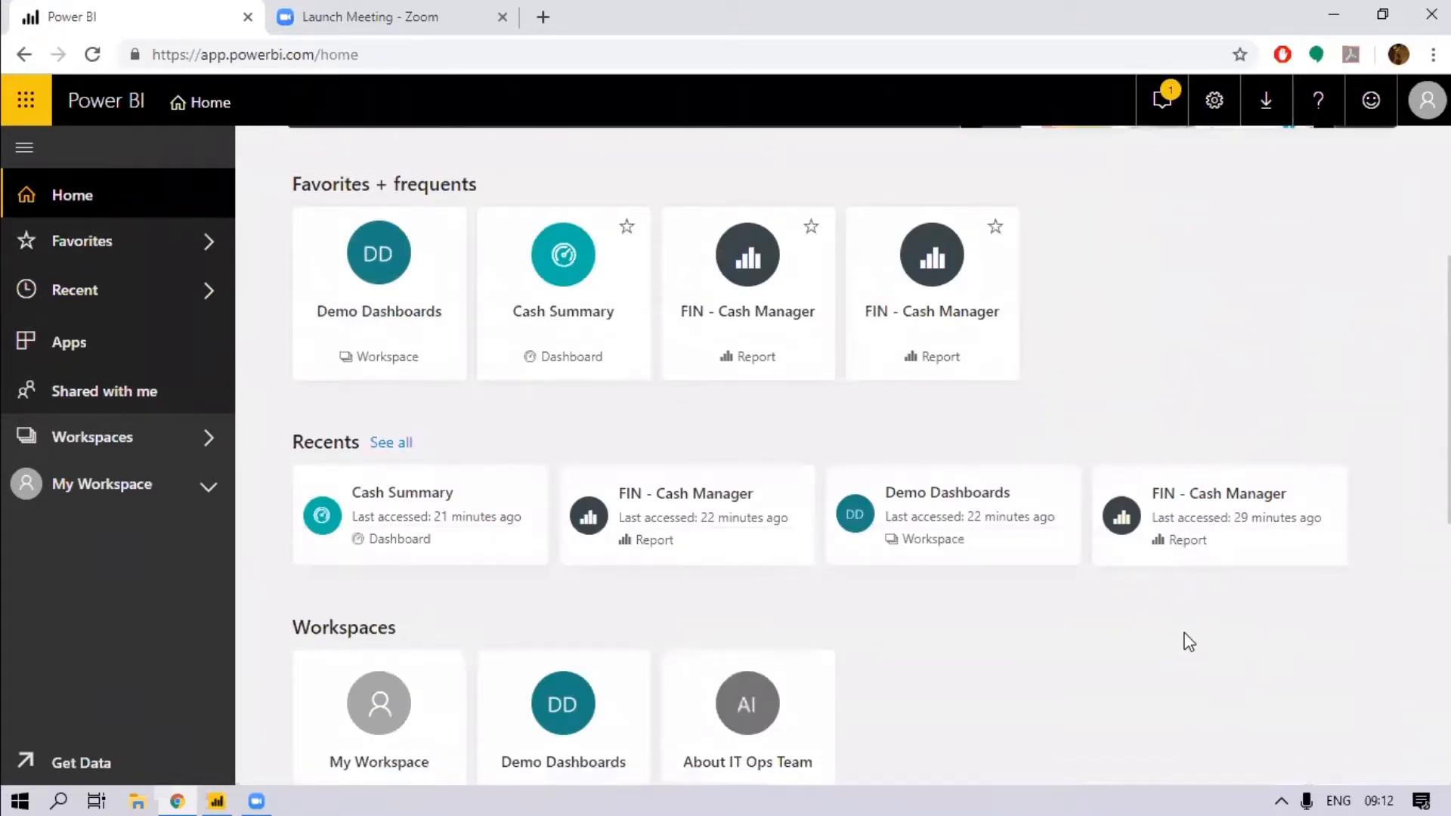
{"action": "scroll", "coordinate": [1189, 641], "scroll_direction": "up", "scroll_amount": 3}
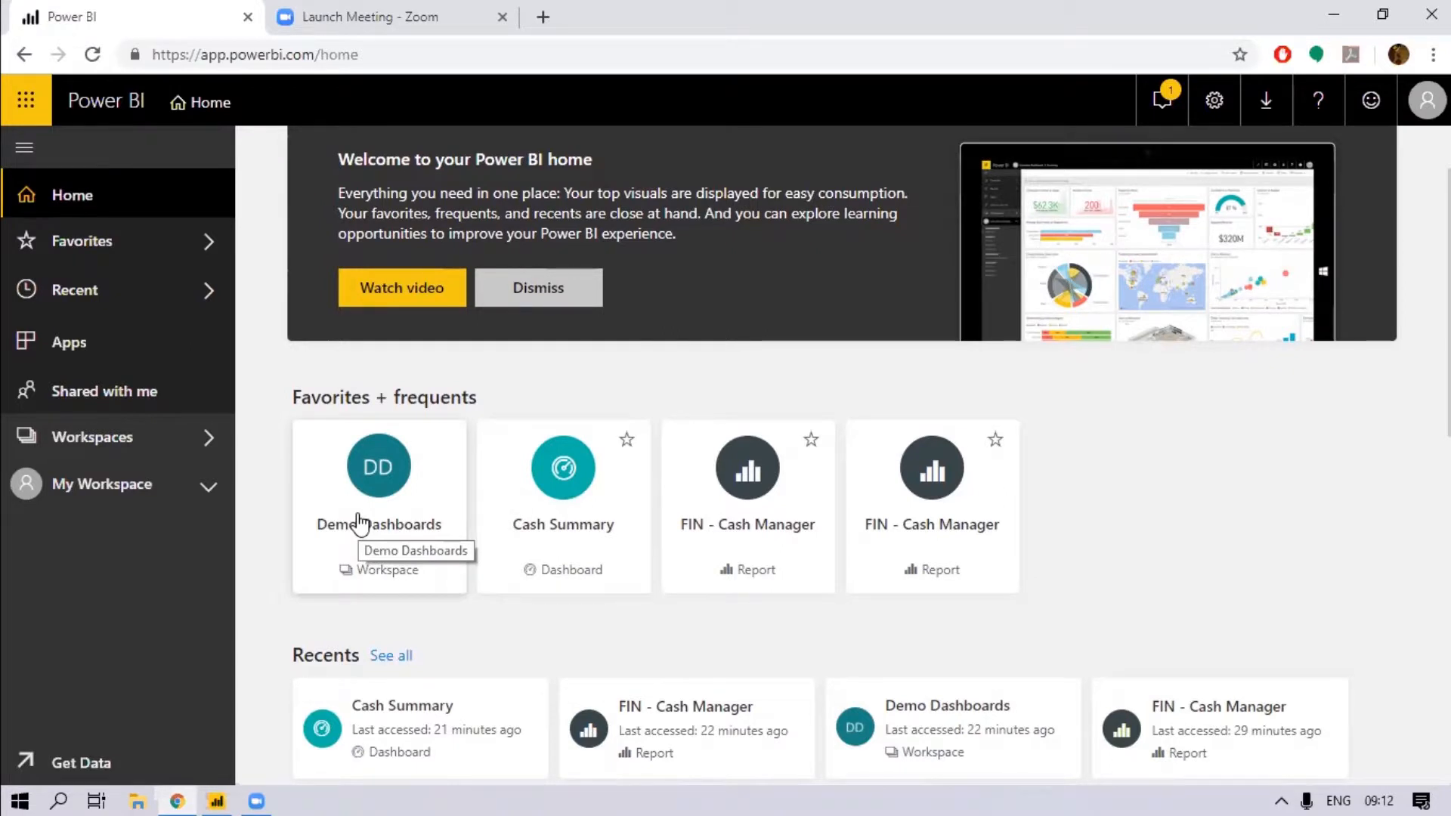
{"action": "left_click", "coordinate": [155, 446]}
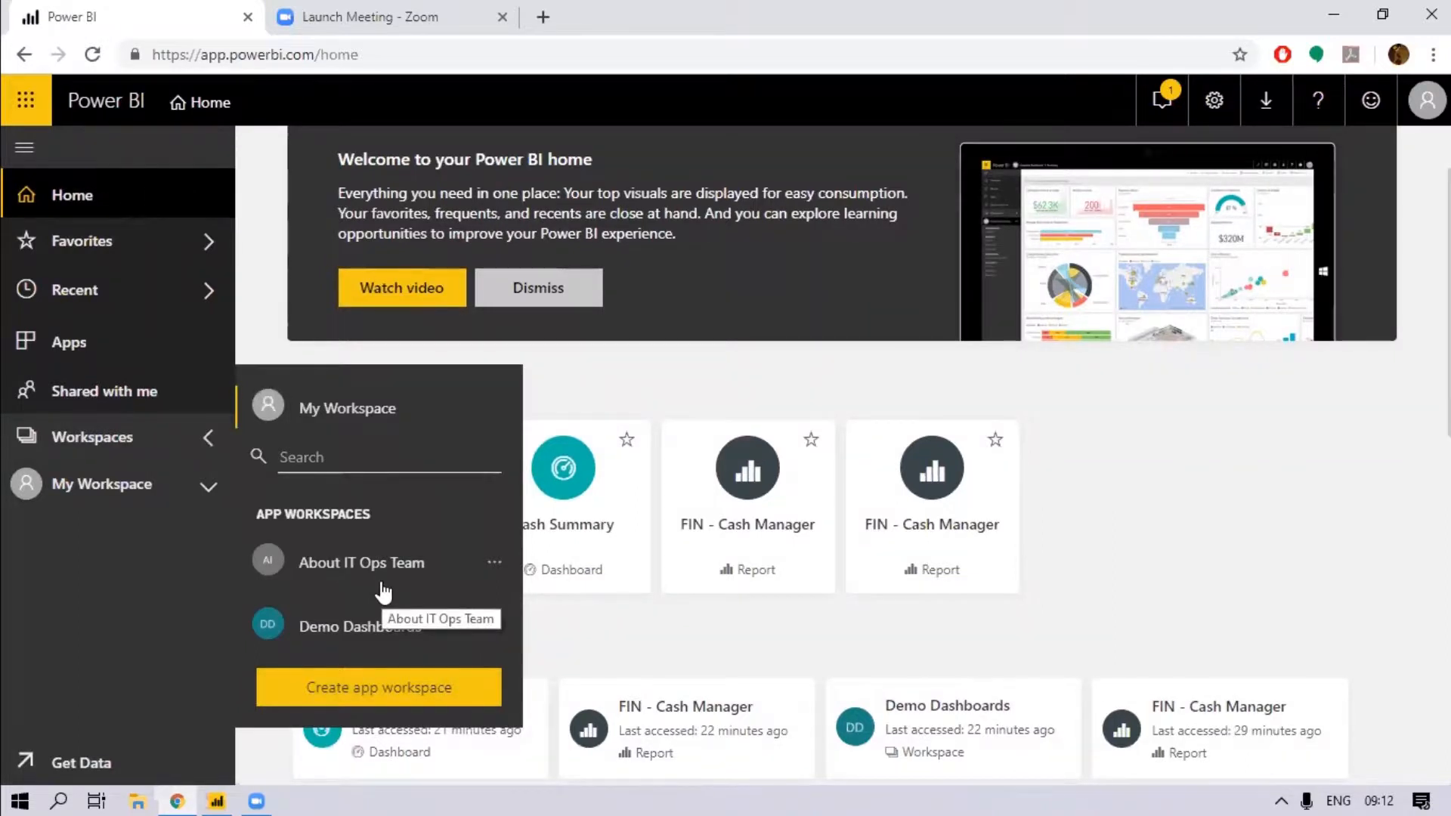
{"action": "left_click", "coordinate": [325, 632]}
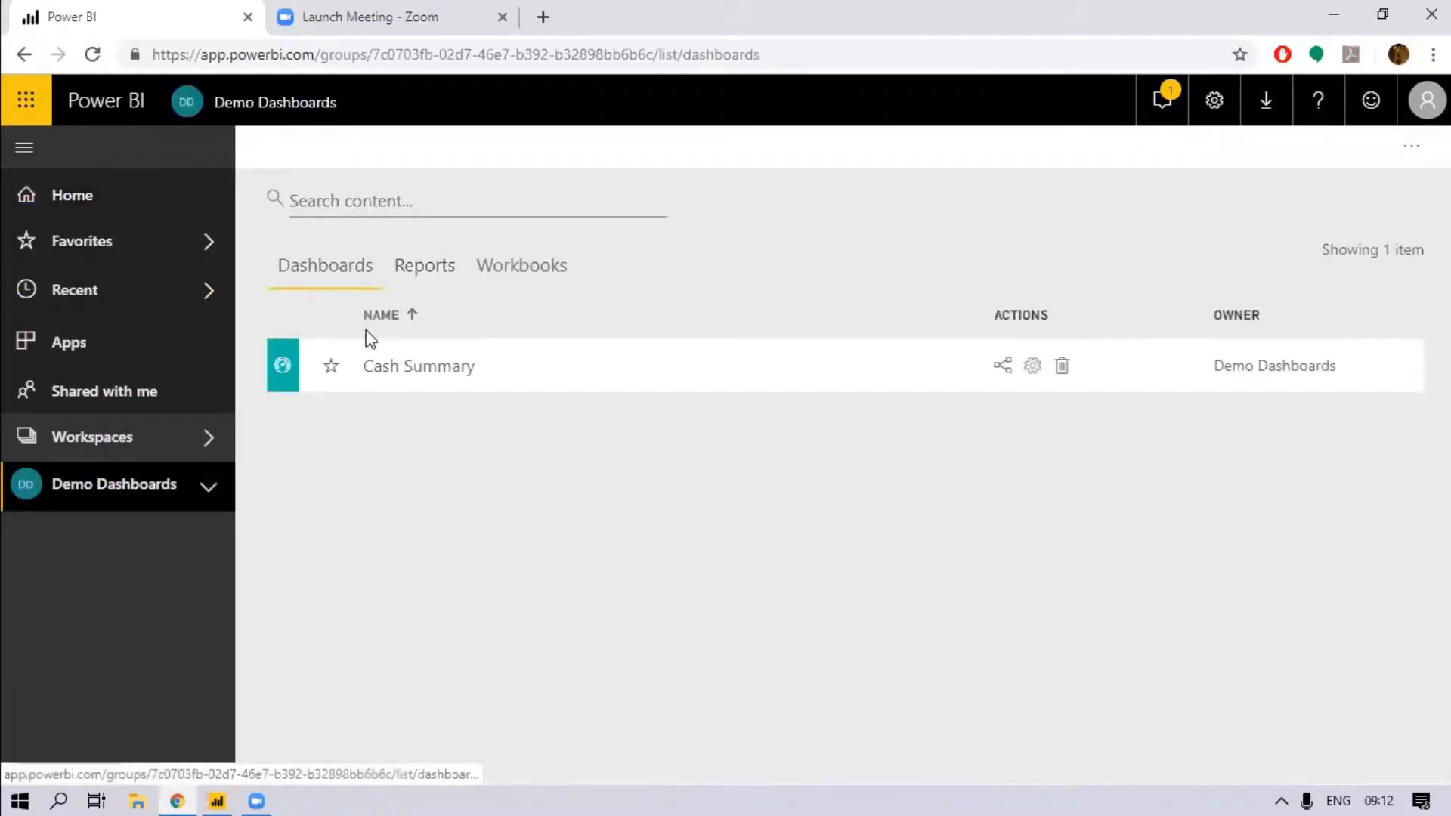
- Open FIN - Cash Manager from the Demo Dashboards Reports list to view its Summary page
{"action": "left_click", "coordinate": [433, 270]}
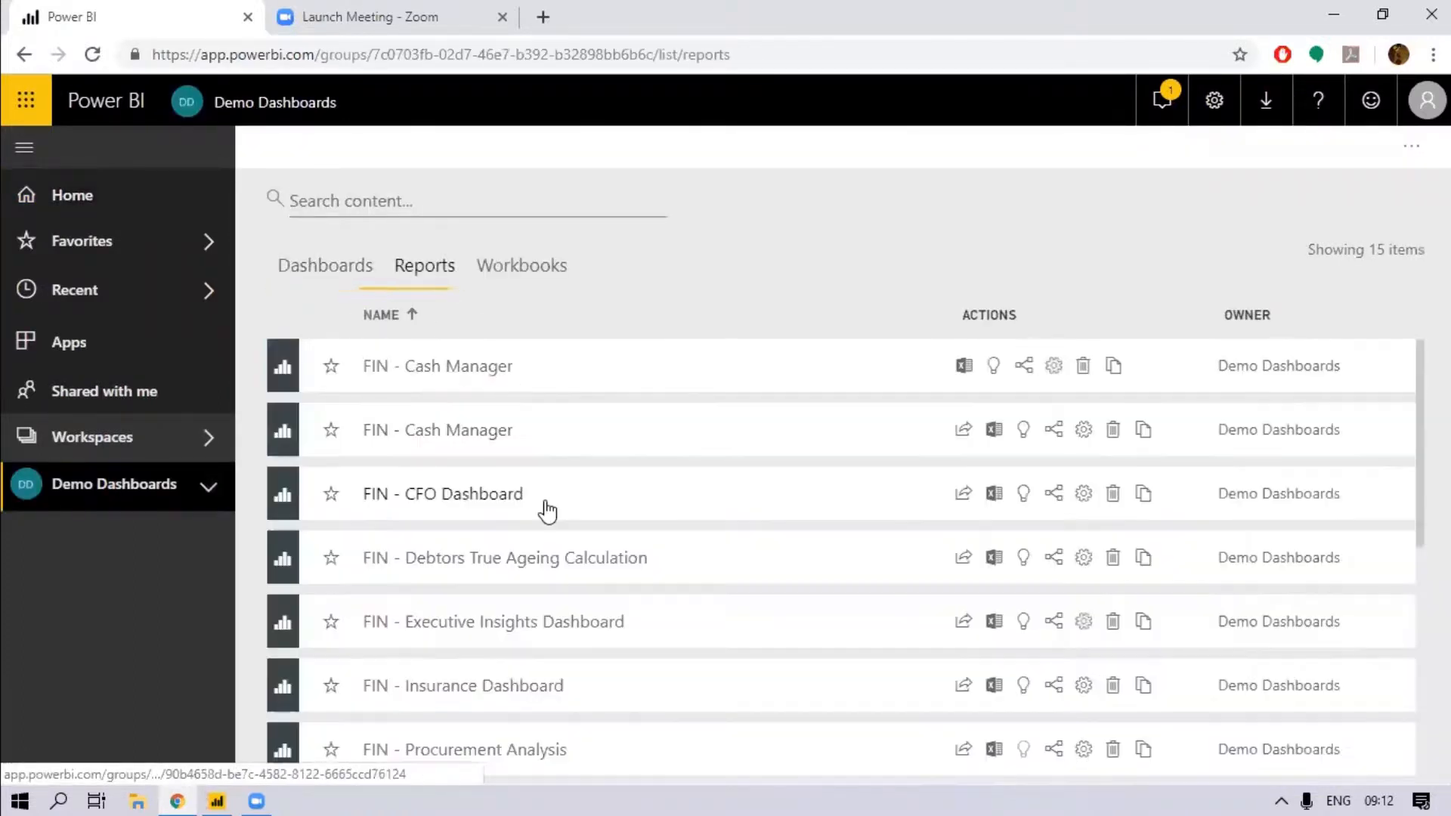
{"action": "scroll", "coordinate": [544, 502], "scroll_direction": "down", "scroll_amount": 6}
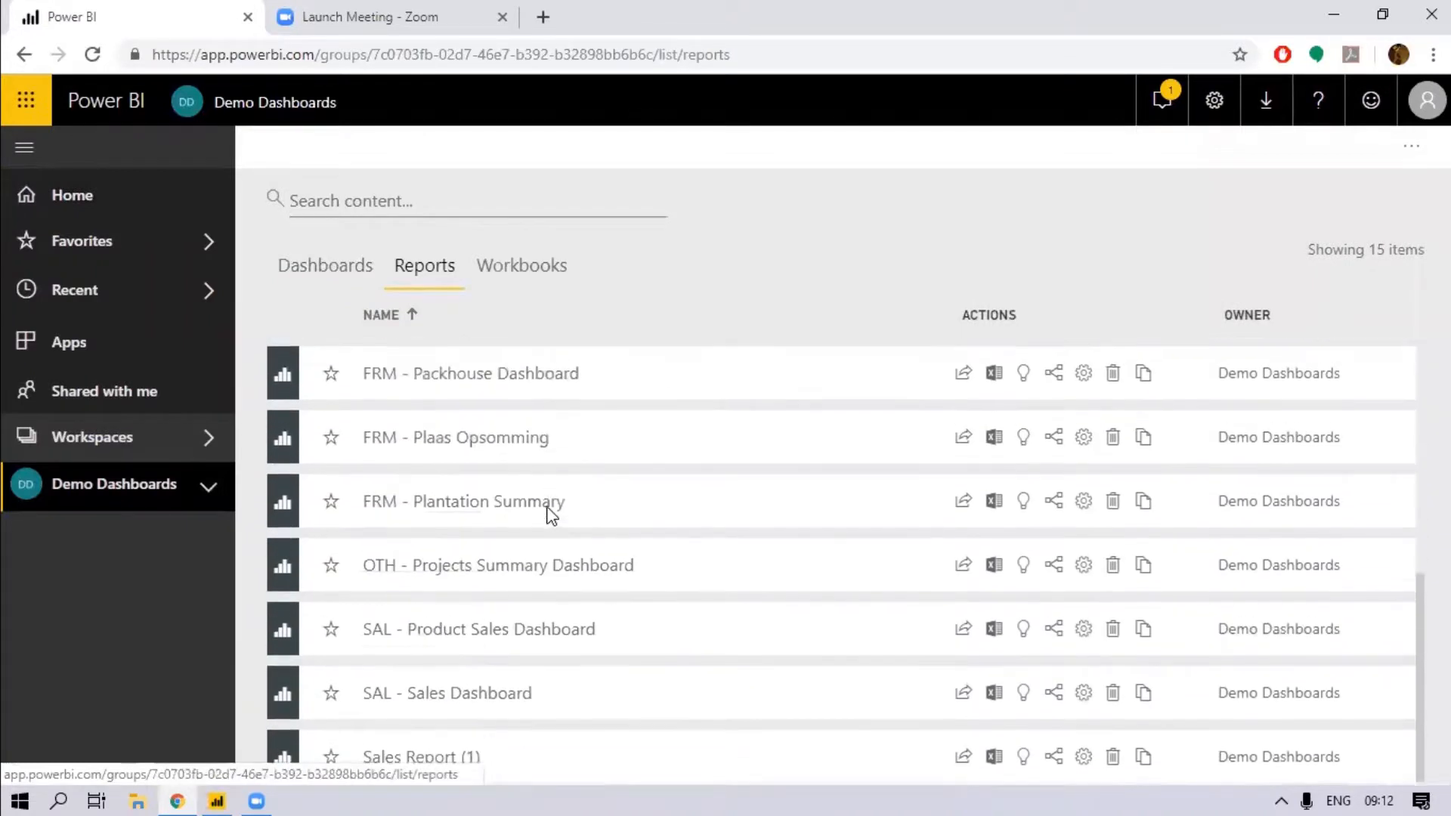
{"action": "scroll", "coordinate": [550, 507], "scroll_direction": "up", "scroll_amount": 6}
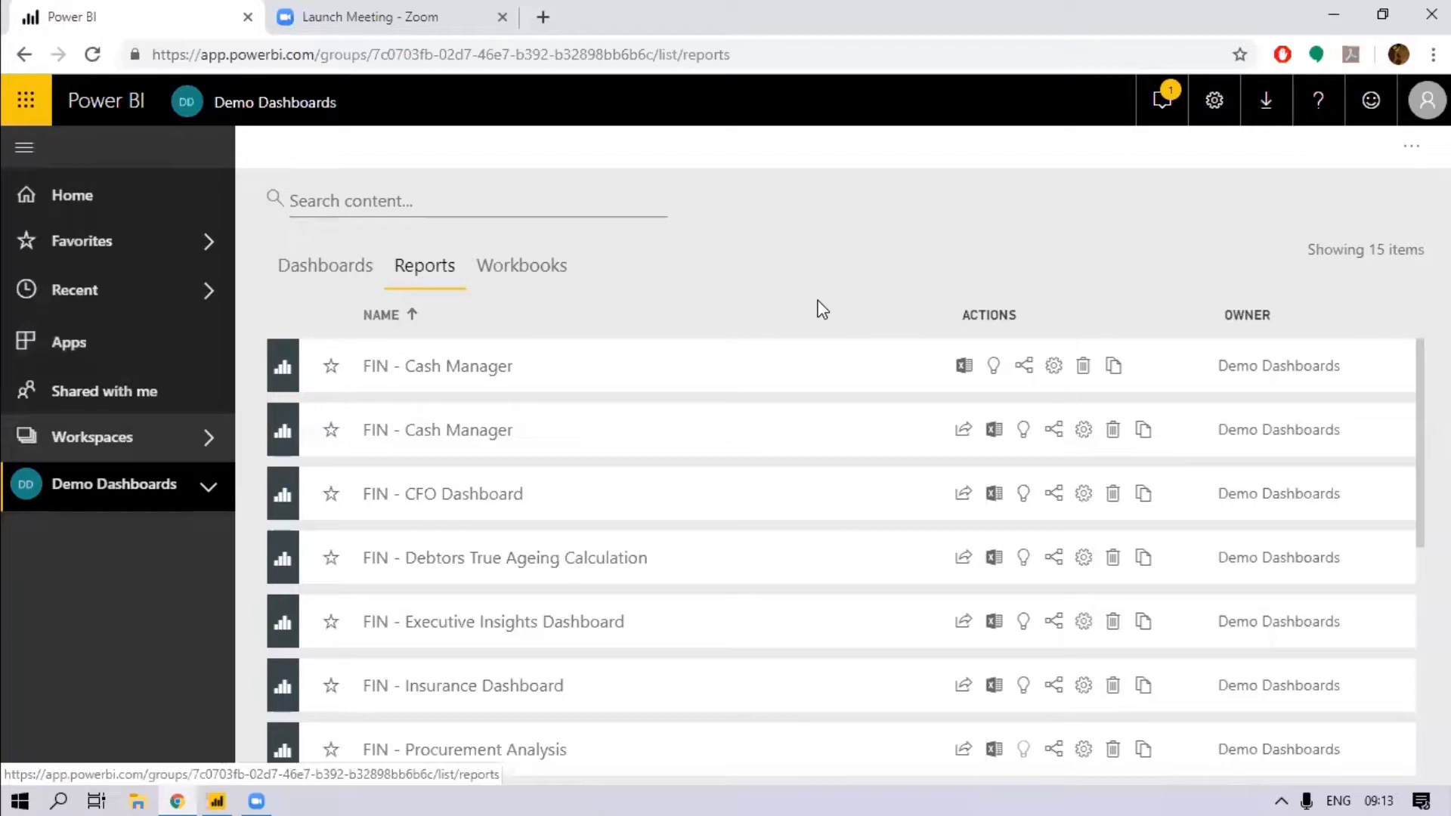
{"action": "left_click", "coordinate": [478, 371]}
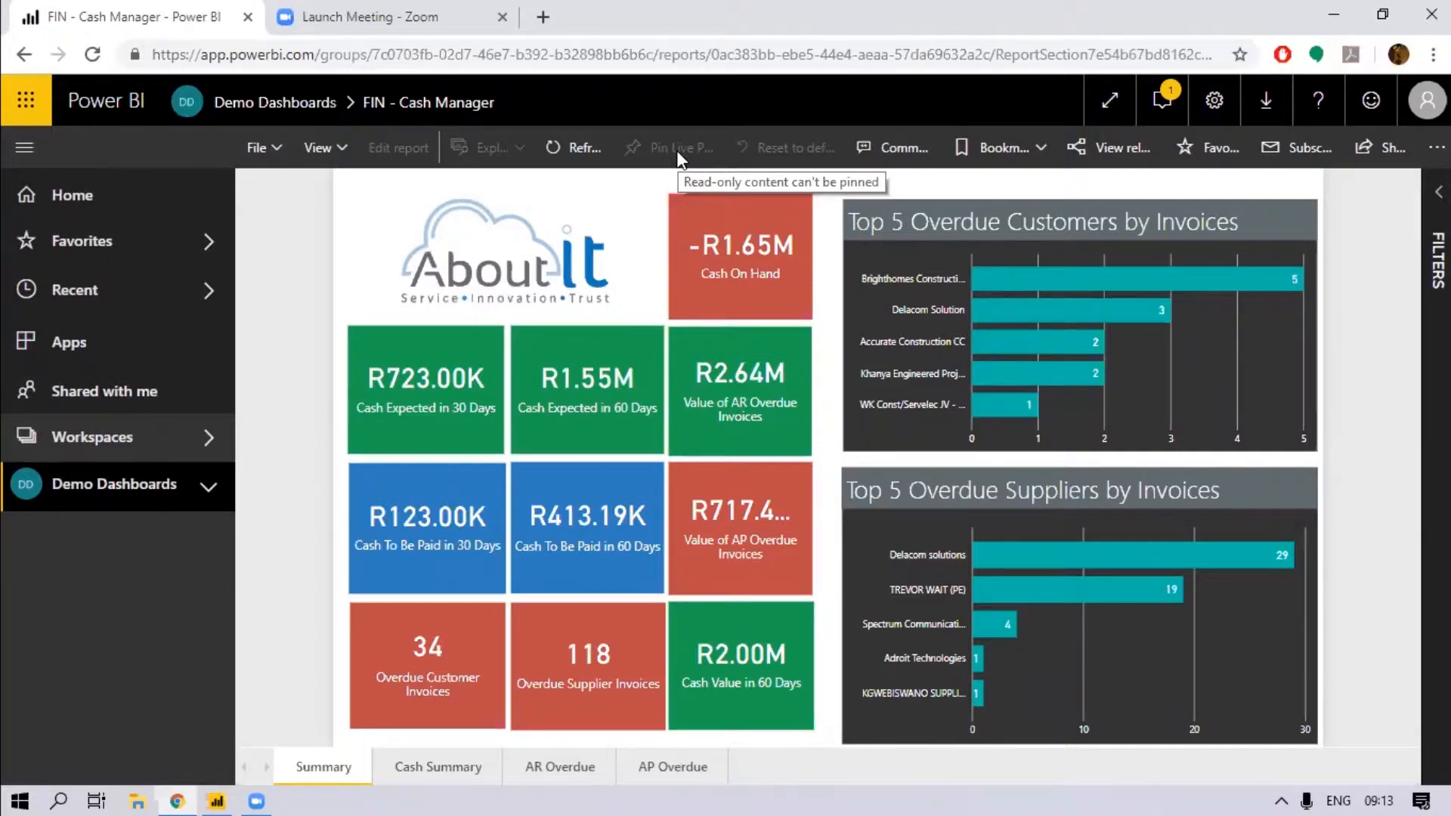
- Leave the FIN - Cash Manager report and return to the Demo Dashboards list of 15 reports
{"action": "left_click", "coordinate": [256, 149]}
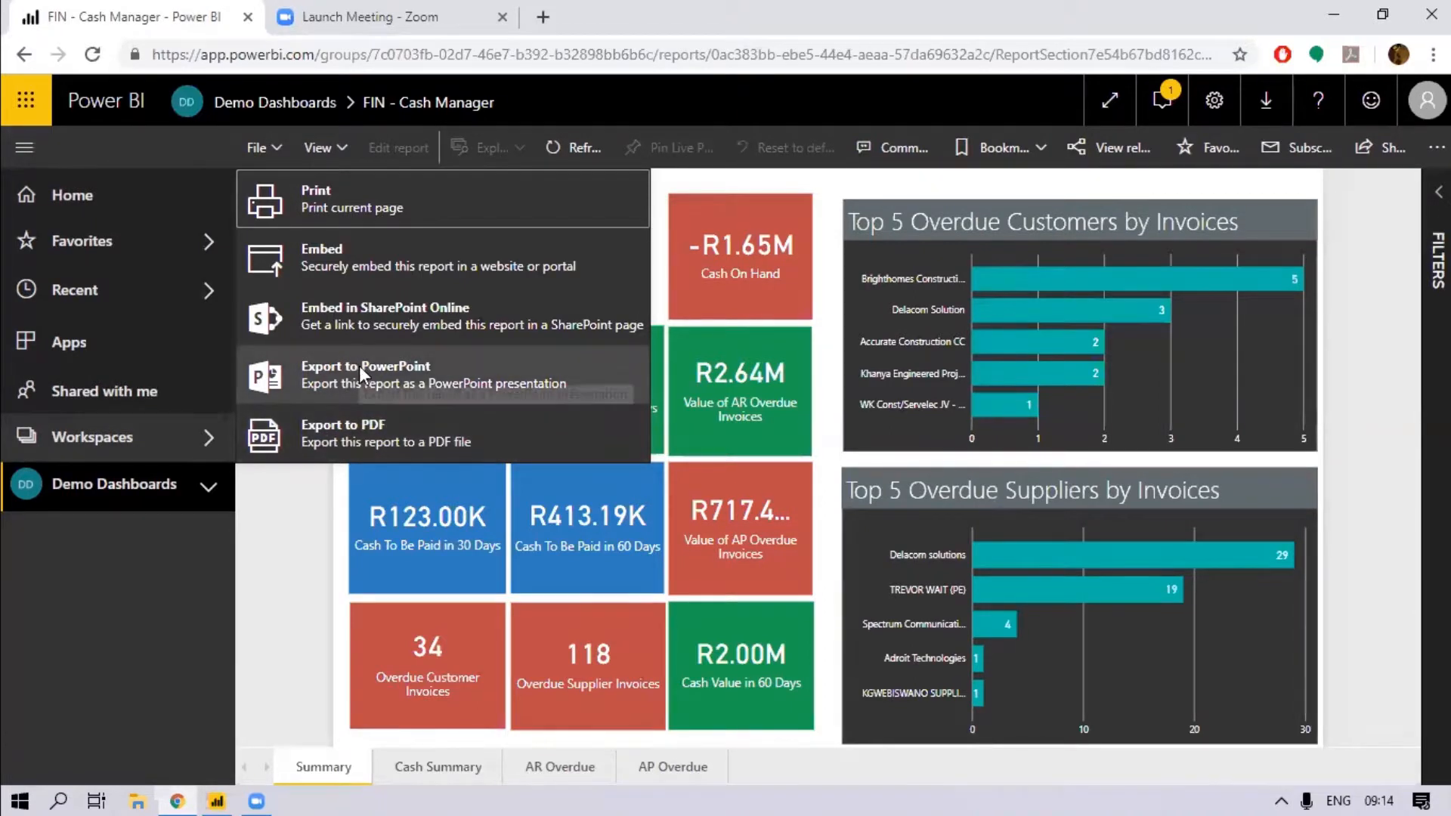
{"action": "left_click", "coordinate": [288, 572]}
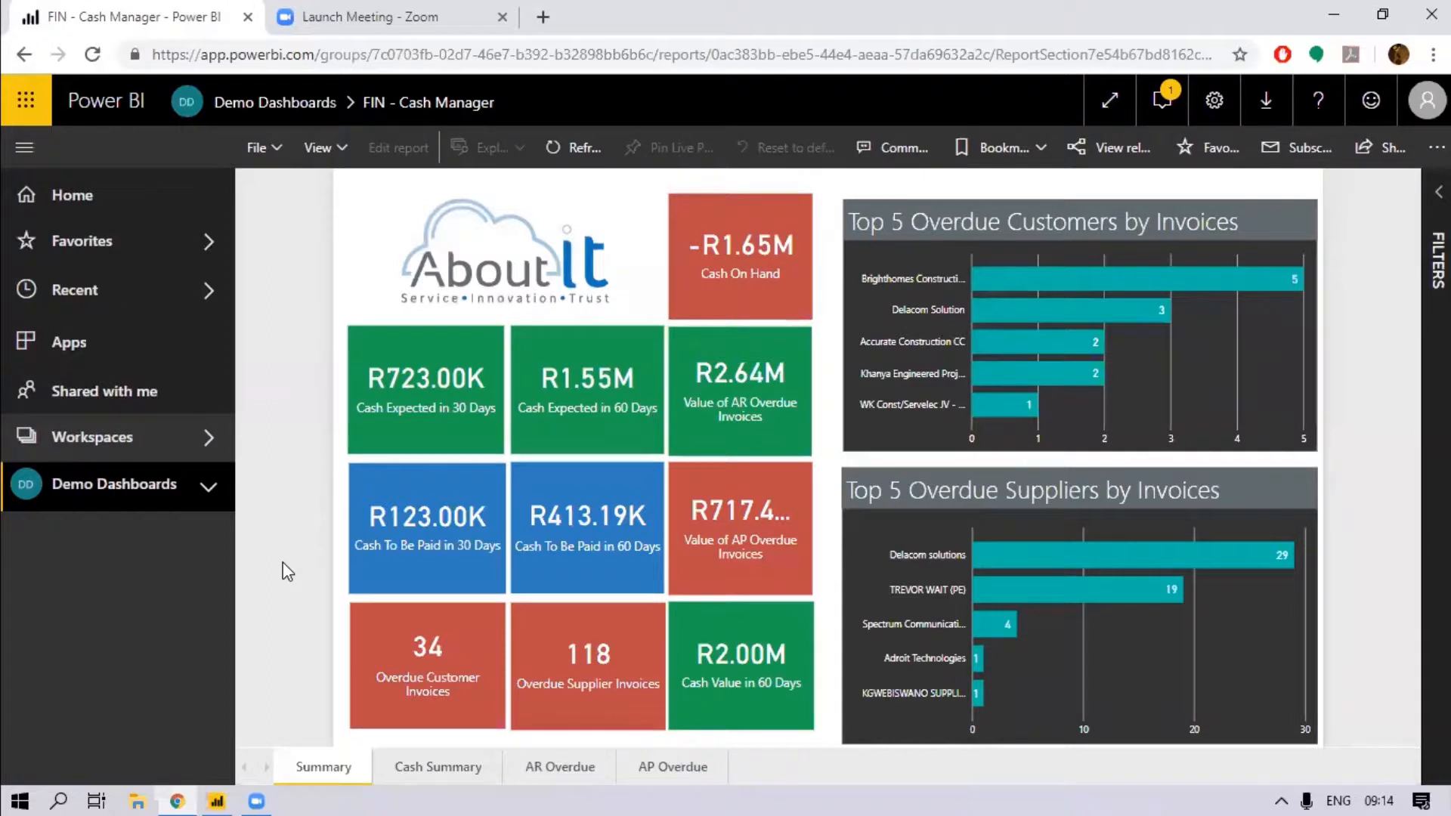
{"action": "left_click", "coordinate": [114, 489]}
{"action": "left_click", "coordinate": [427, 270]}
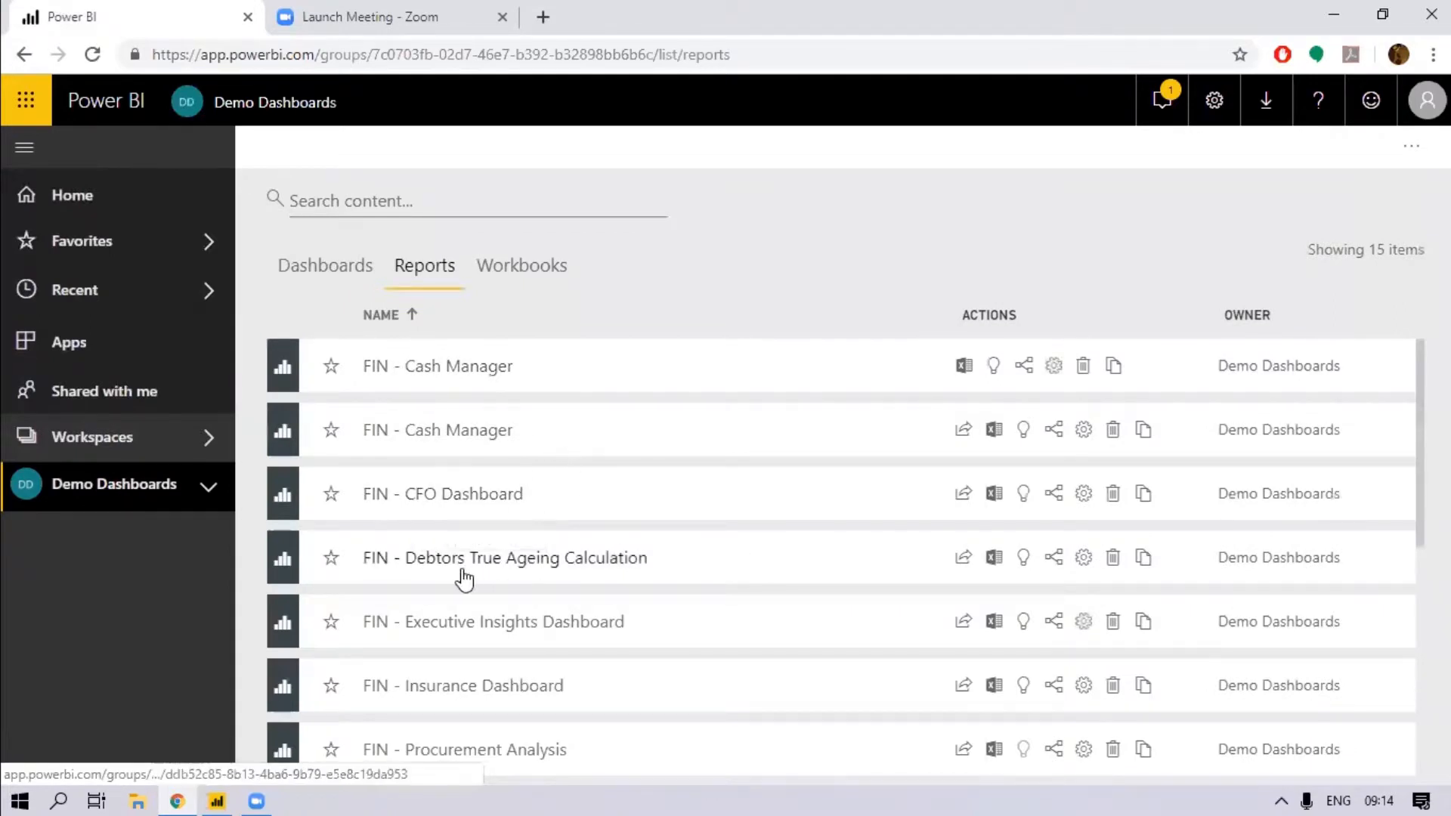
- Open the first FIN - Cash Manager report in the Demo Dashboards reports list
{"action": "scroll", "coordinate": [680, 601], "scroll_direction": "down", "scroll_amount": 3}
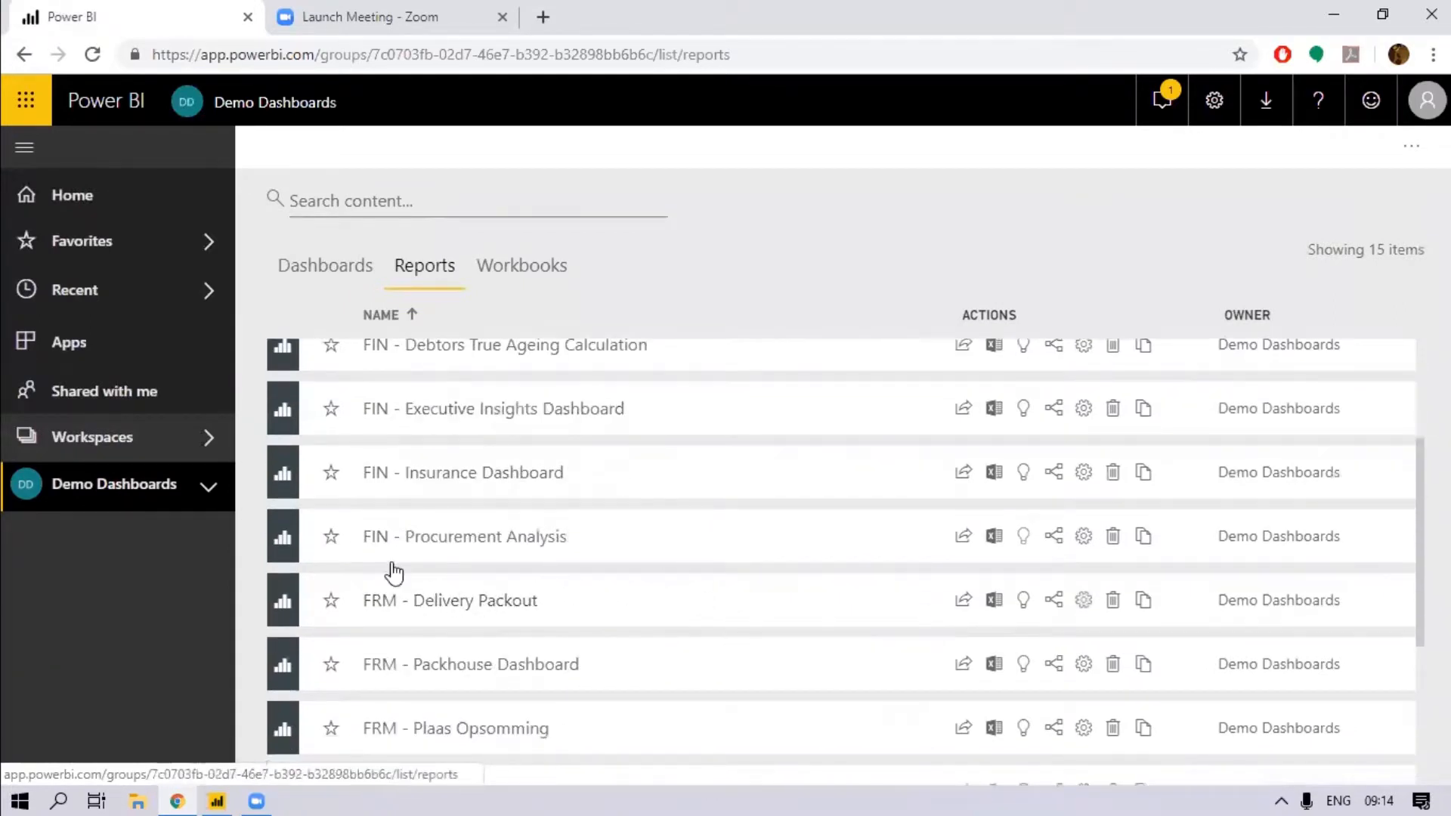
{"action": "scroll", "coordinate": [438, 519], "scroll_direction": "up", "scroll_amount": 3}
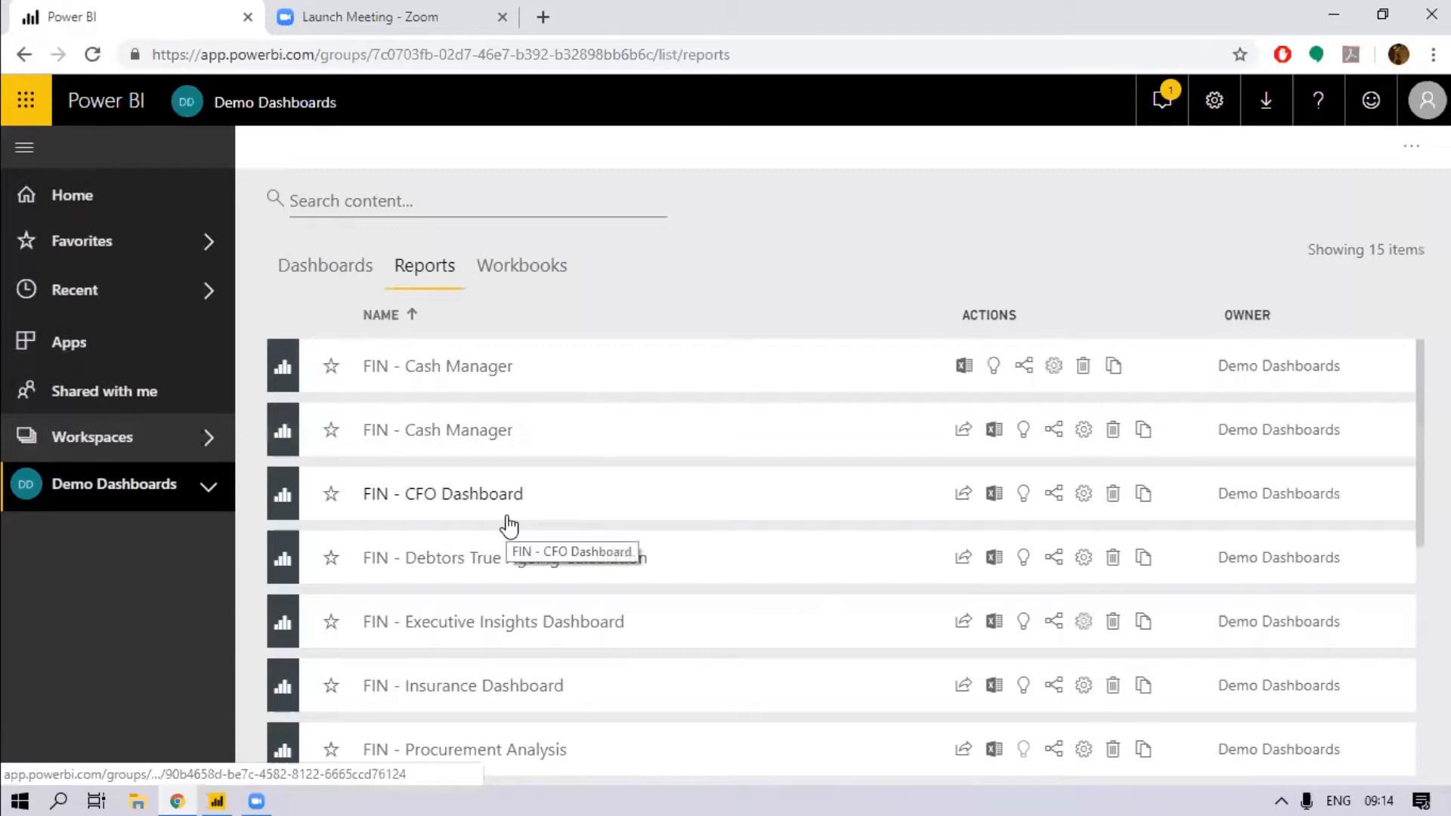
{"action": "left_click", "coordinate": [457, 367]}
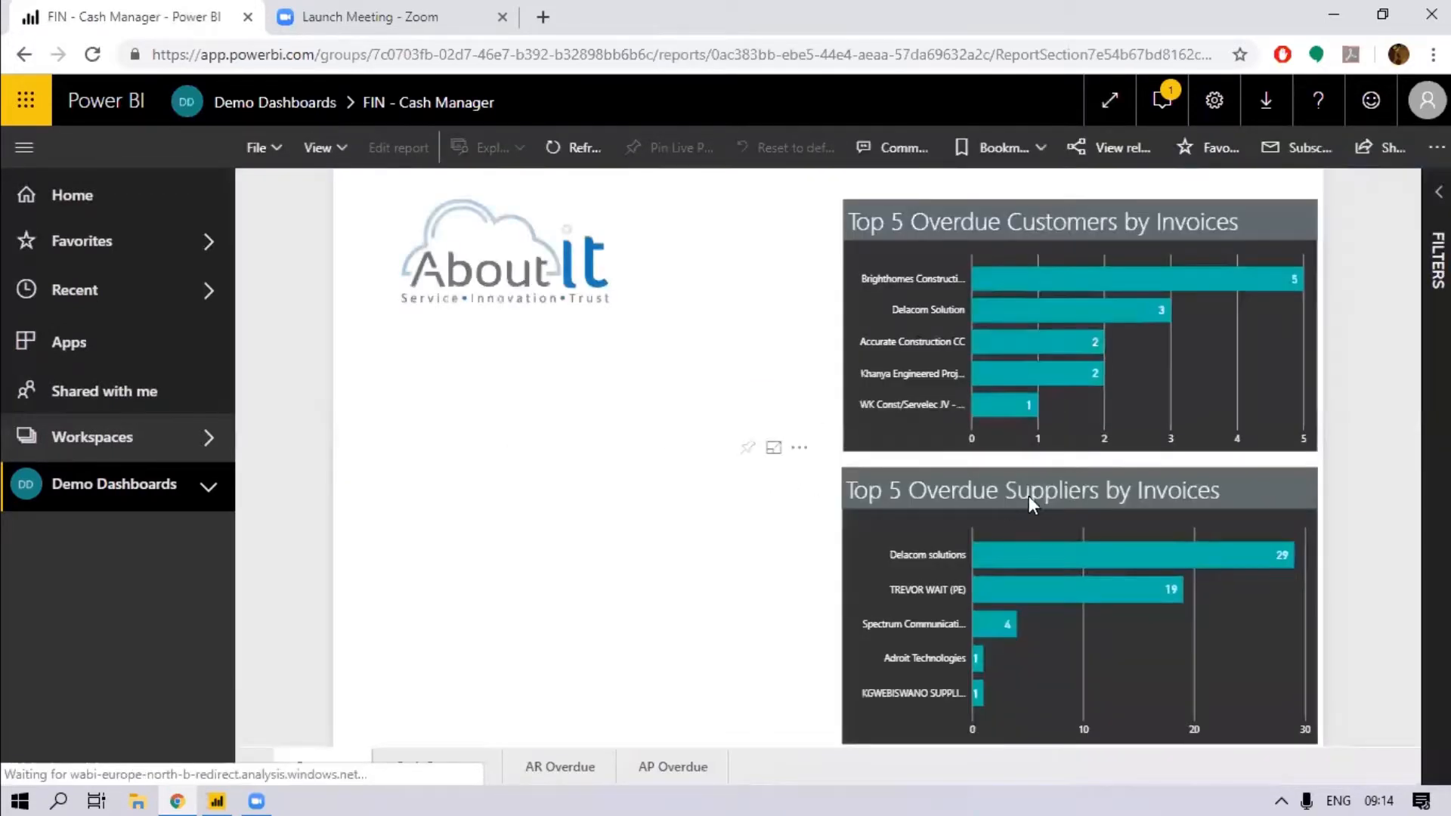
- Cross-filter the Top 5 Overdue Customers chart, including Delacom Solution, then view the Cash Summary page
{"action": "left_click", "coordinate": [1014, 284]}
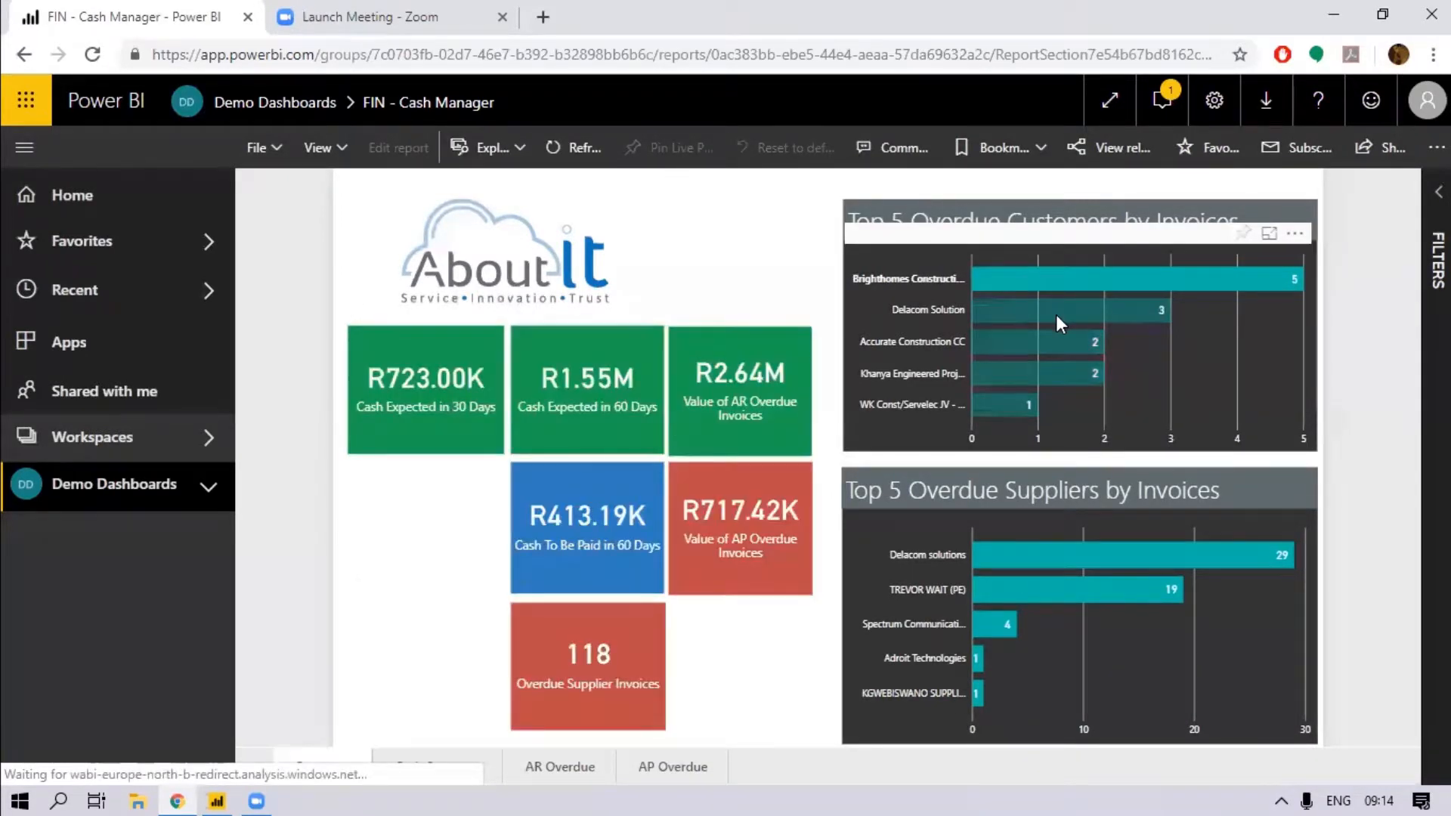
{"action": "left_click", "coordinate": [1055, 314]}
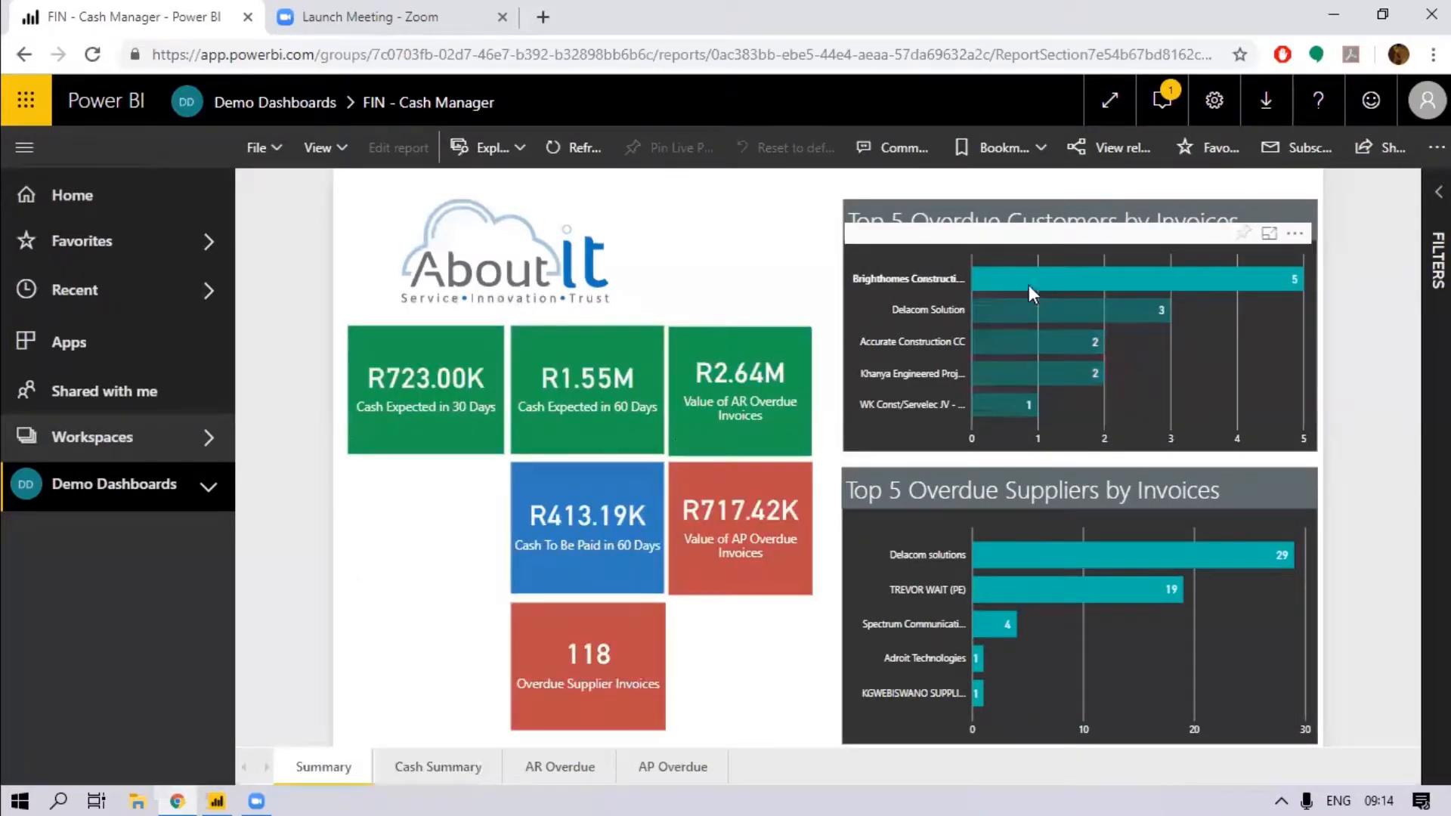
{"action": "left_click", "coordinate": [477, 766]}
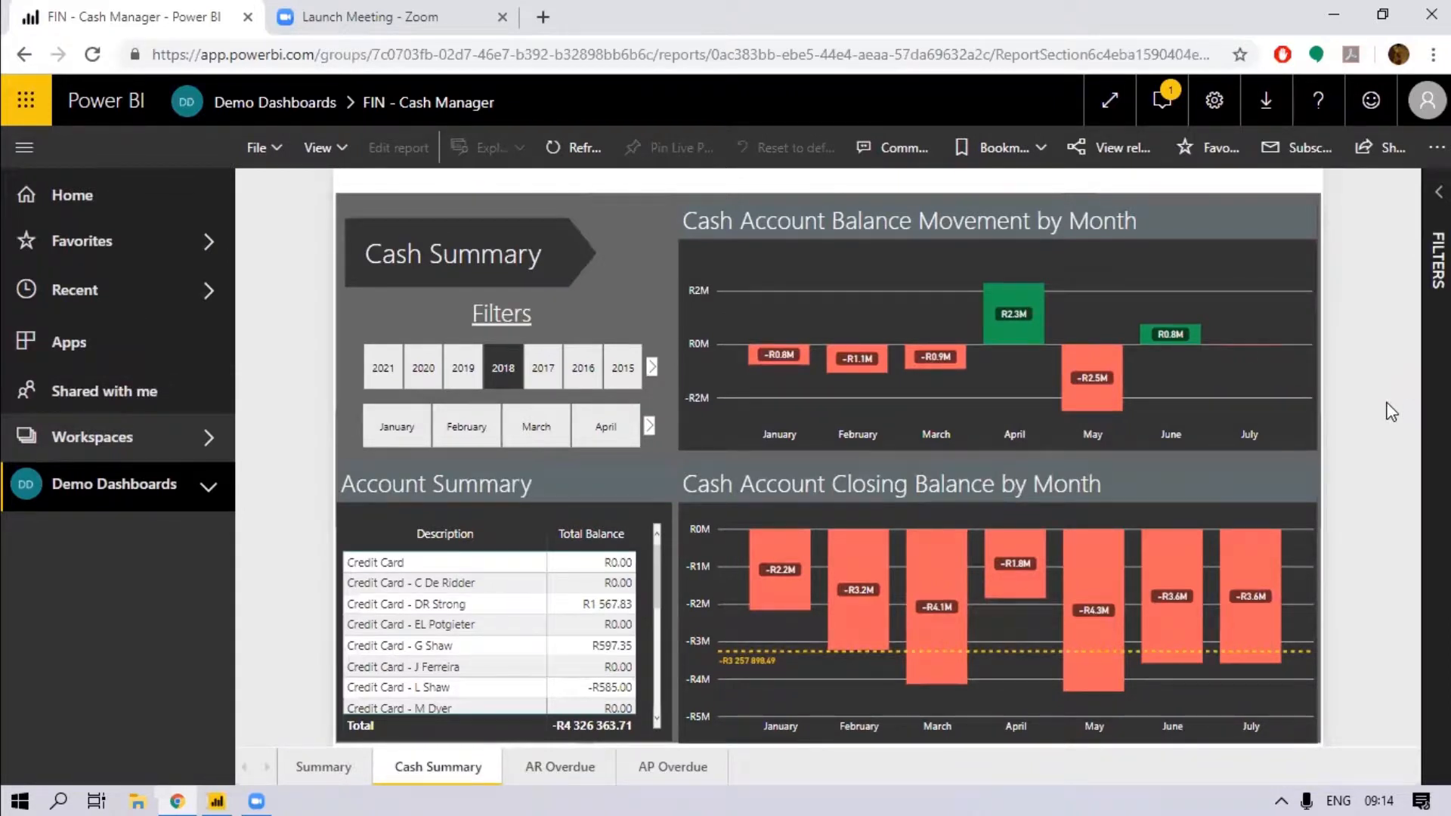
{"action": "left_click", "coordinate": [1419, 110]}
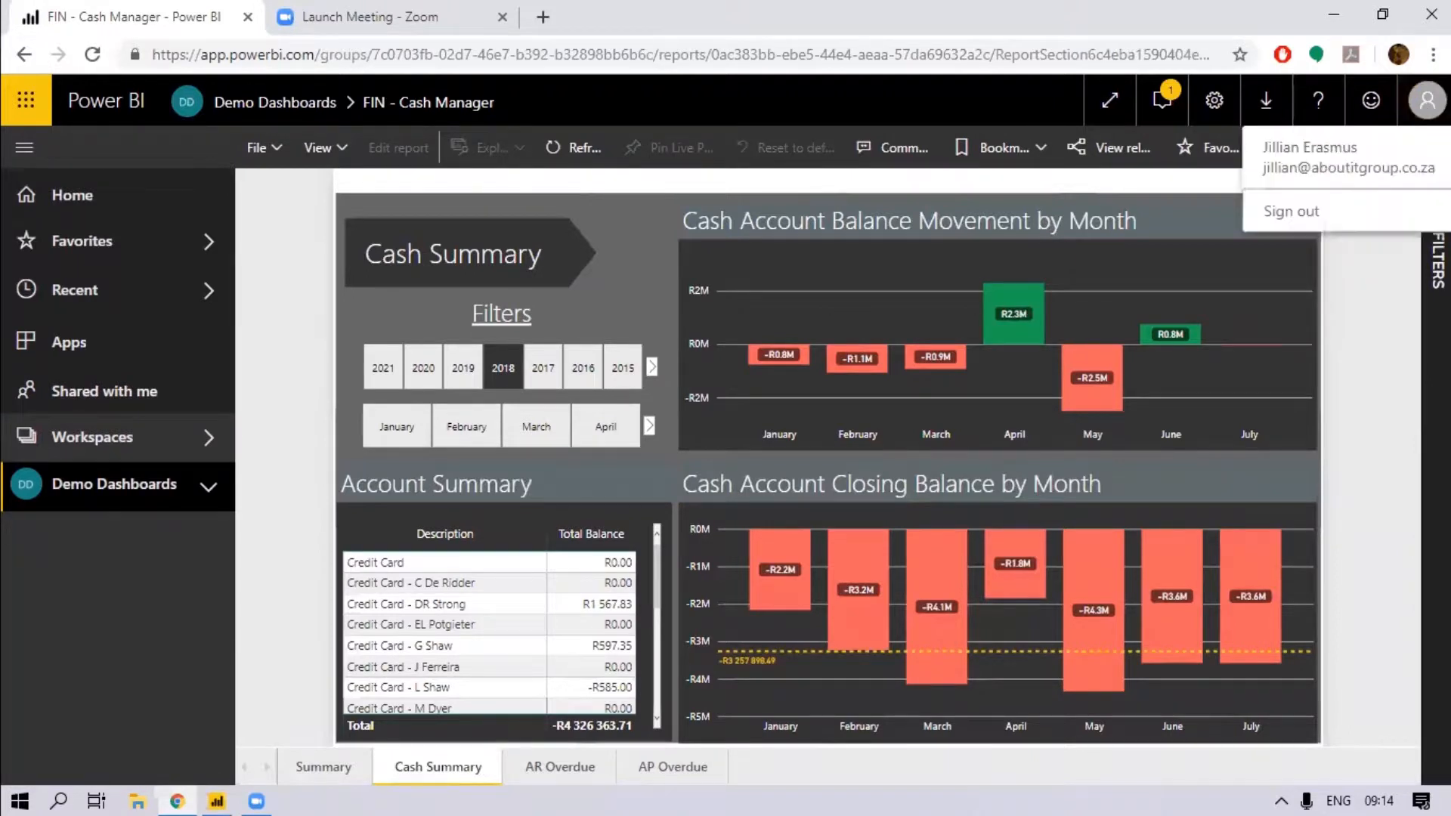
- Sign out of the current account and open the Demo Dashboards workspace's reports list
{"action": "left_click", "coordinate": [1340, 218]}
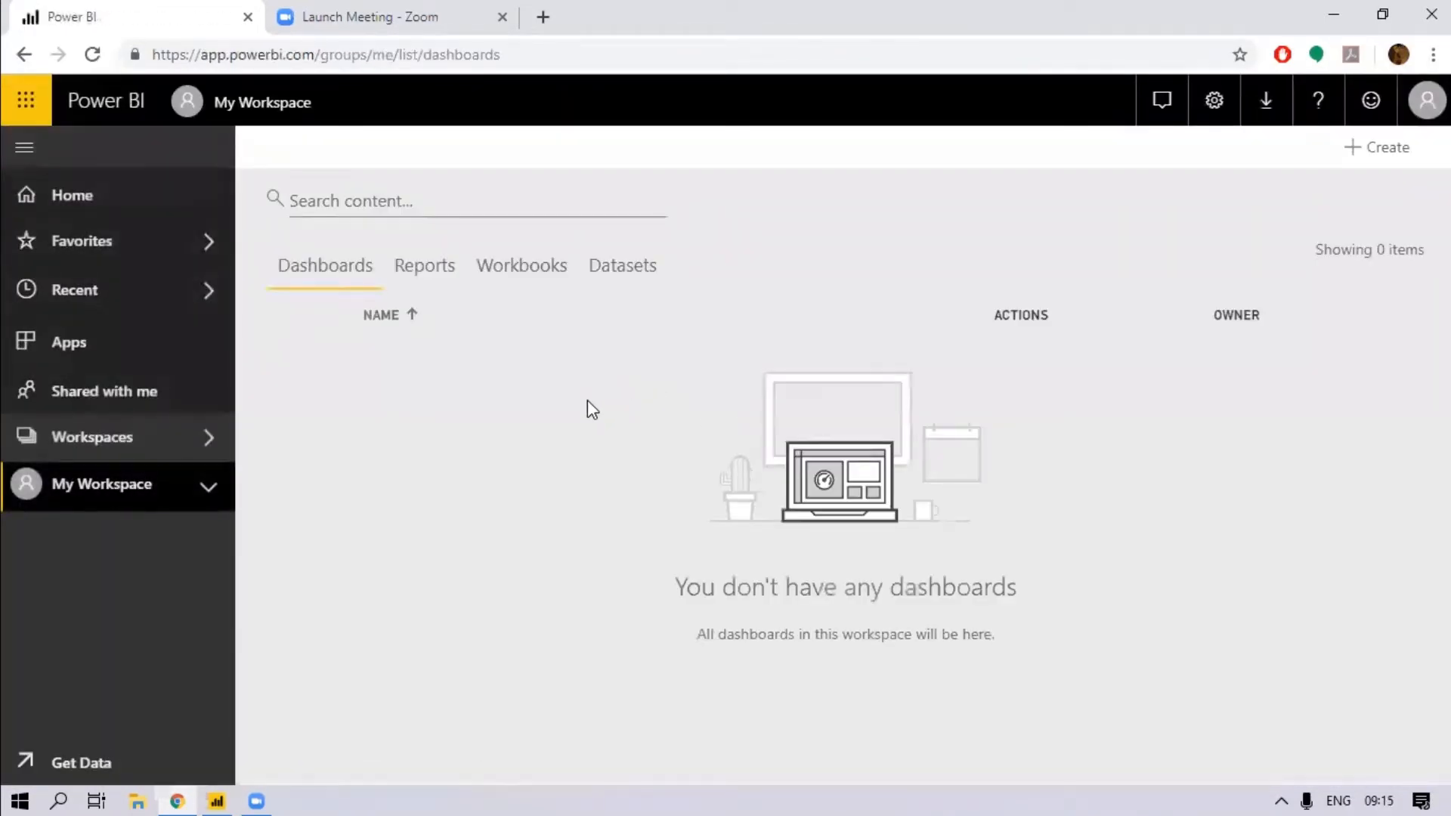
{"action": "left_click", "coordinate": [165, 441]}
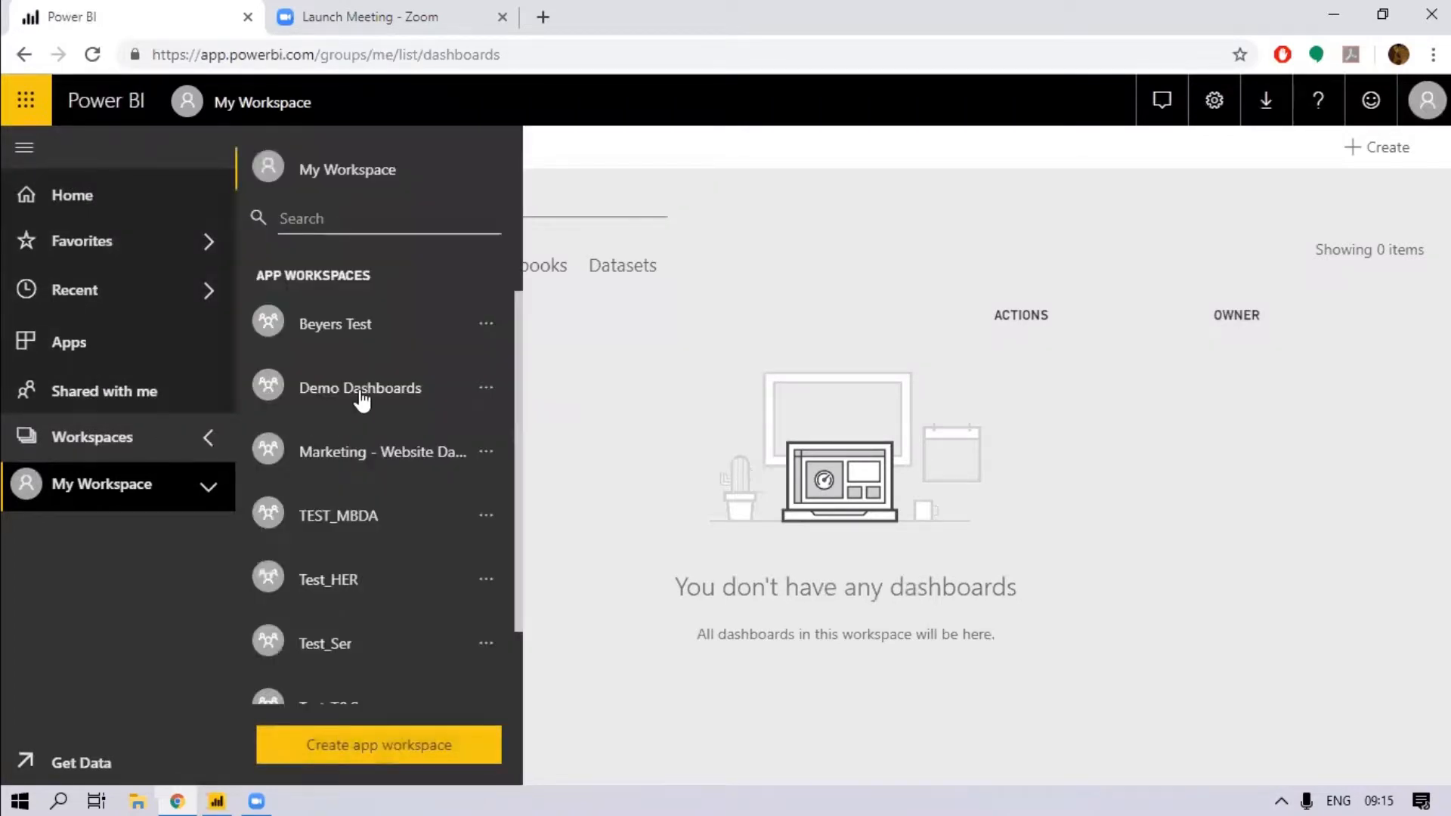
{"action": "left_click", "coordinate": [360, 393]}
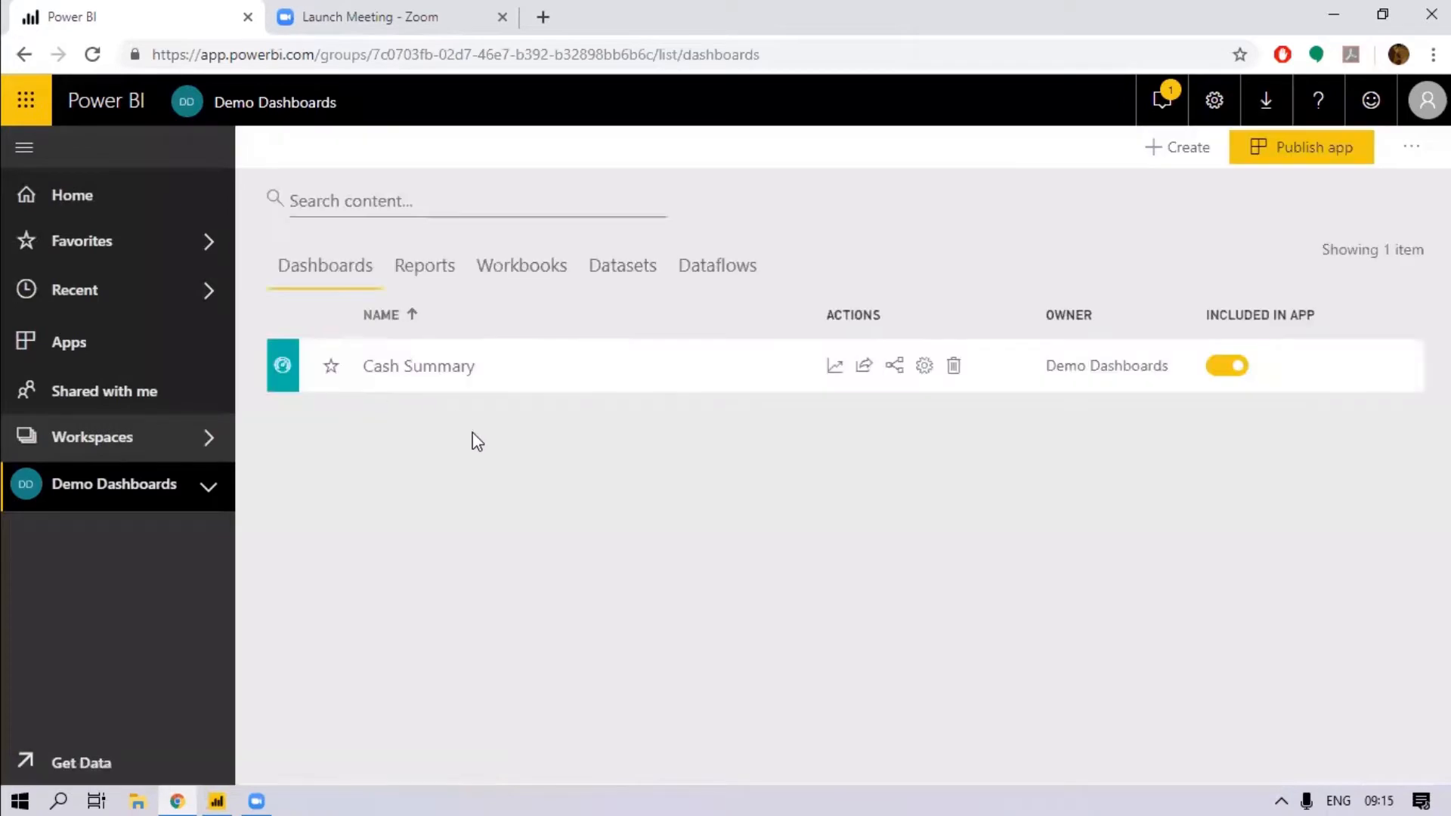
{"action": "left_click", "coordinate": [422, 270]}
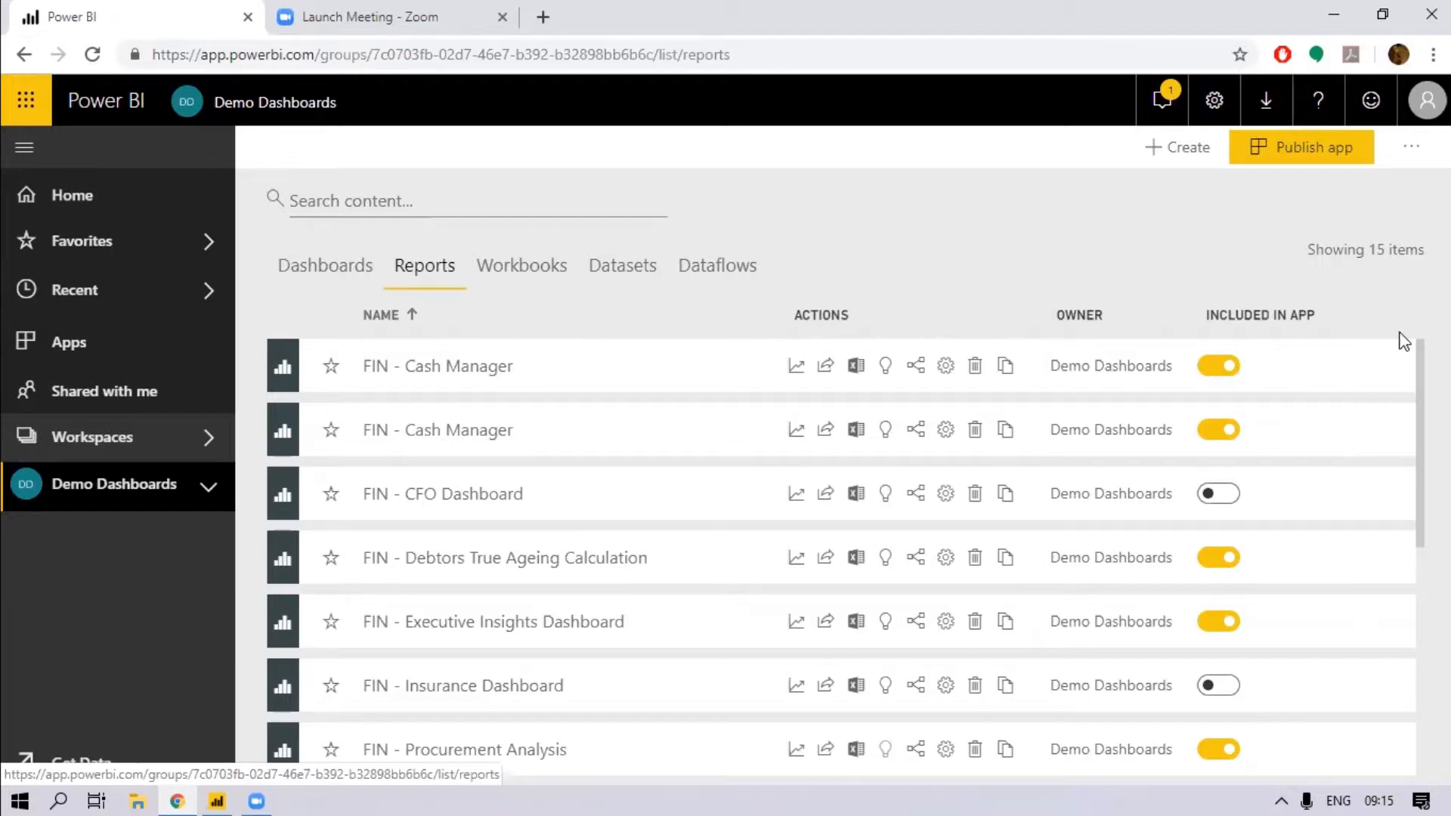
- Exclude the second FIN - Cash Manager, Debtors True Ageing Calculation, Procurement Analysis and the Cash Summary dashboard from the app
{"action": "left_click", "coordinate": [1227, 443]}
{"action": "left_click", "coordinate": [1222, 559]}
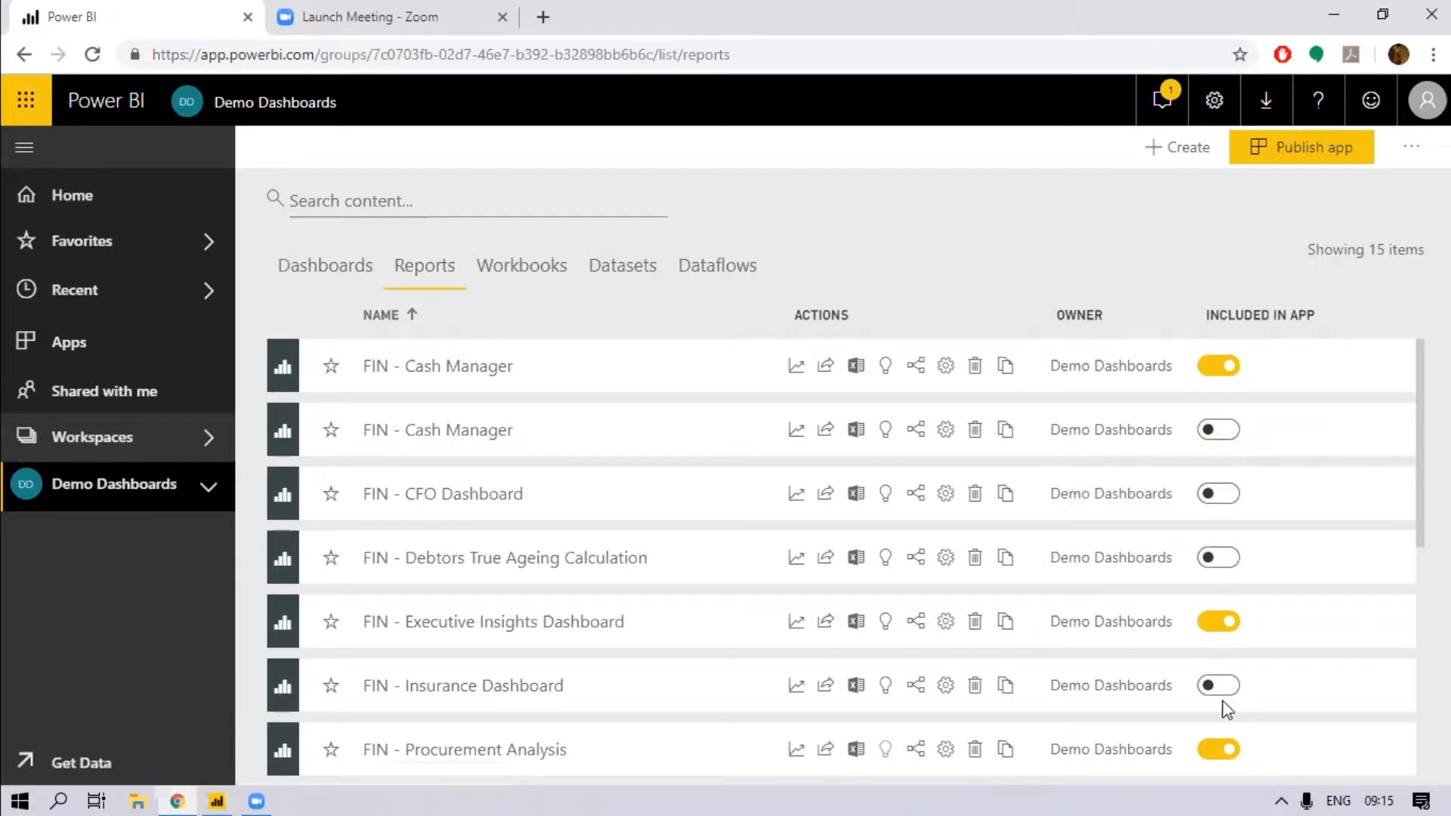
{"action": "left_click", "coordinate": [1217, 748]}
{"action": "left_click", "coordinate": [315, 271]}
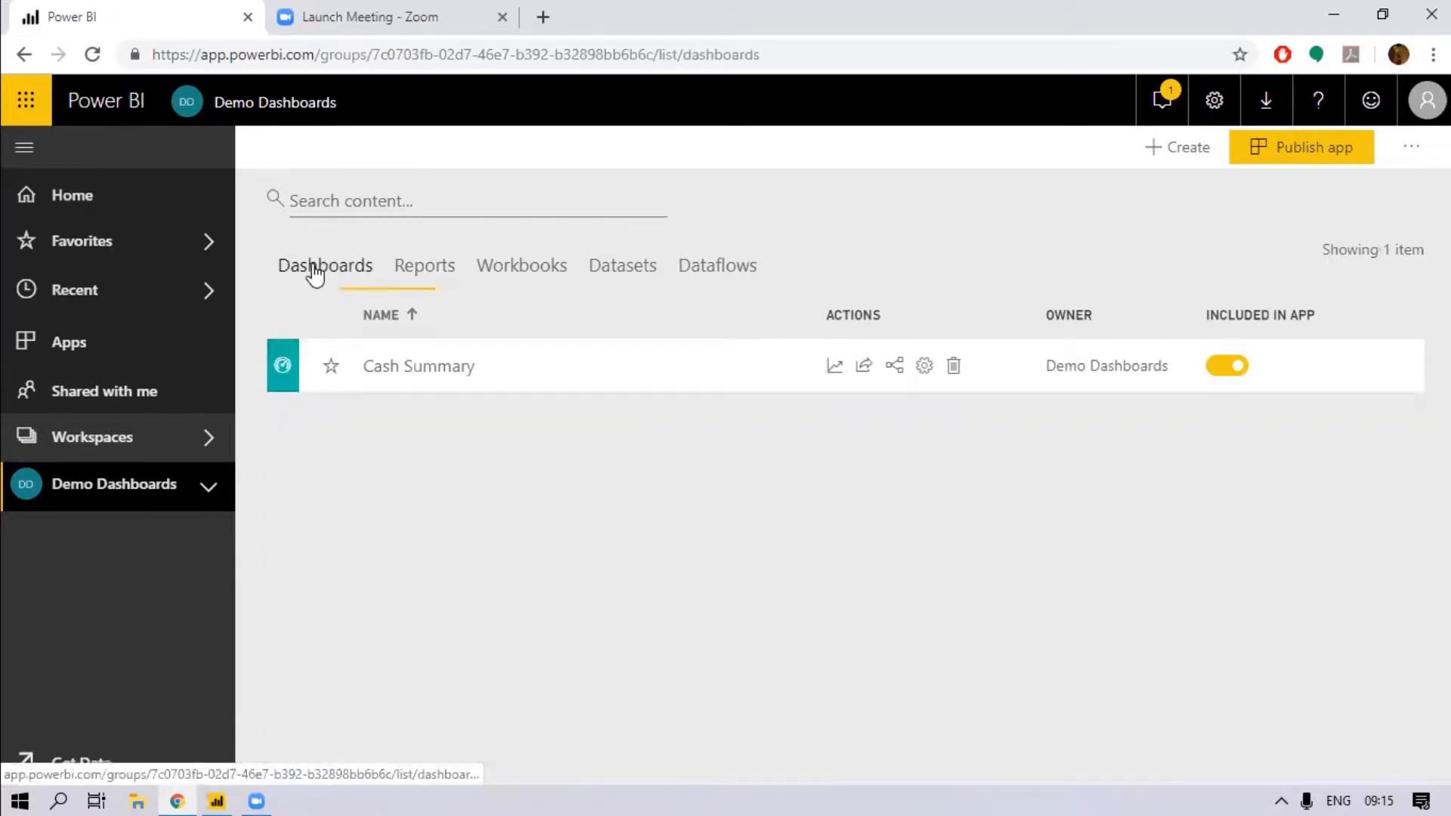
{"action": "left_click", "coordinate": [1224, 370]}
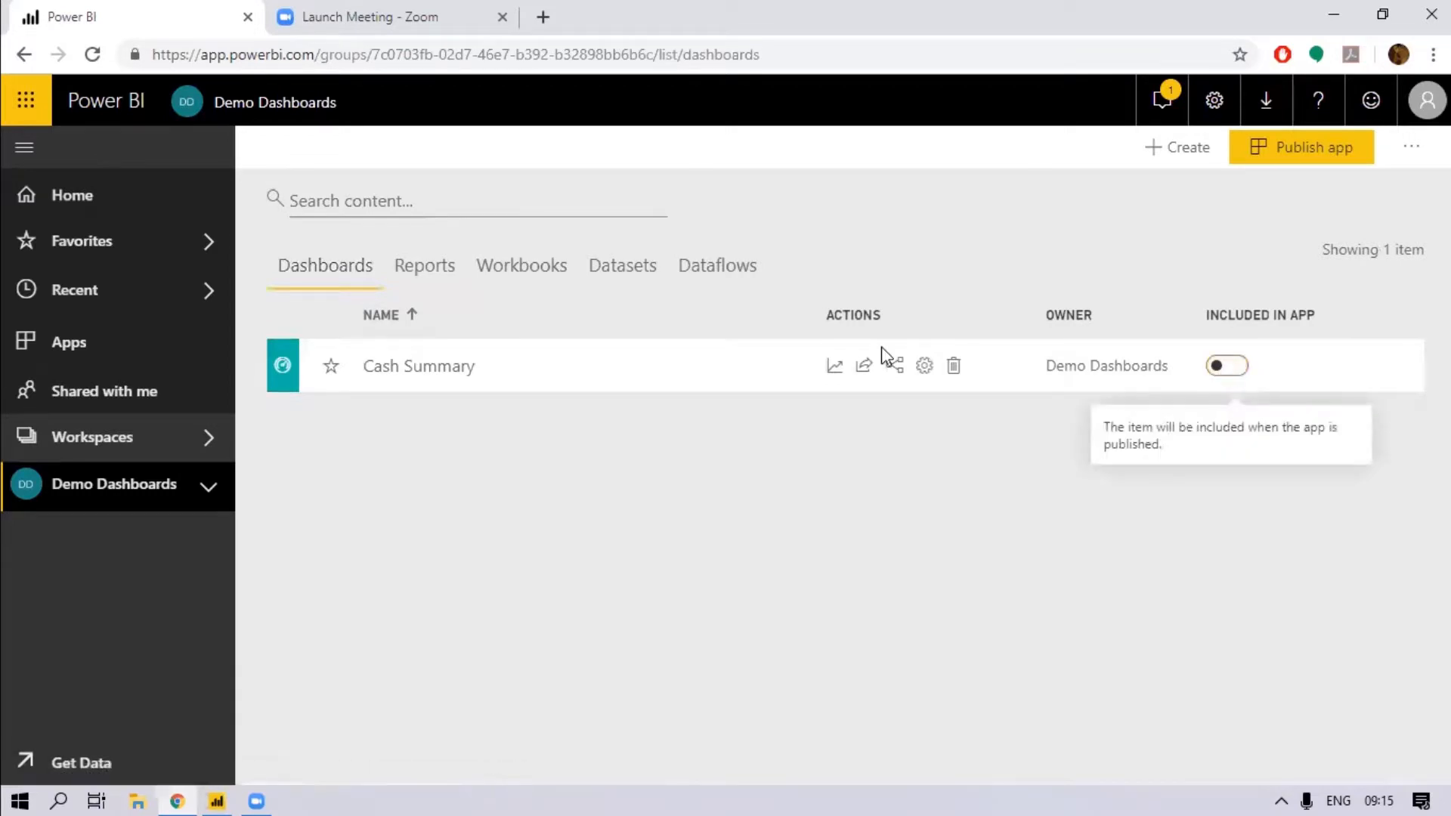
{"action": "left_click", "coordinate": [445, 284]}
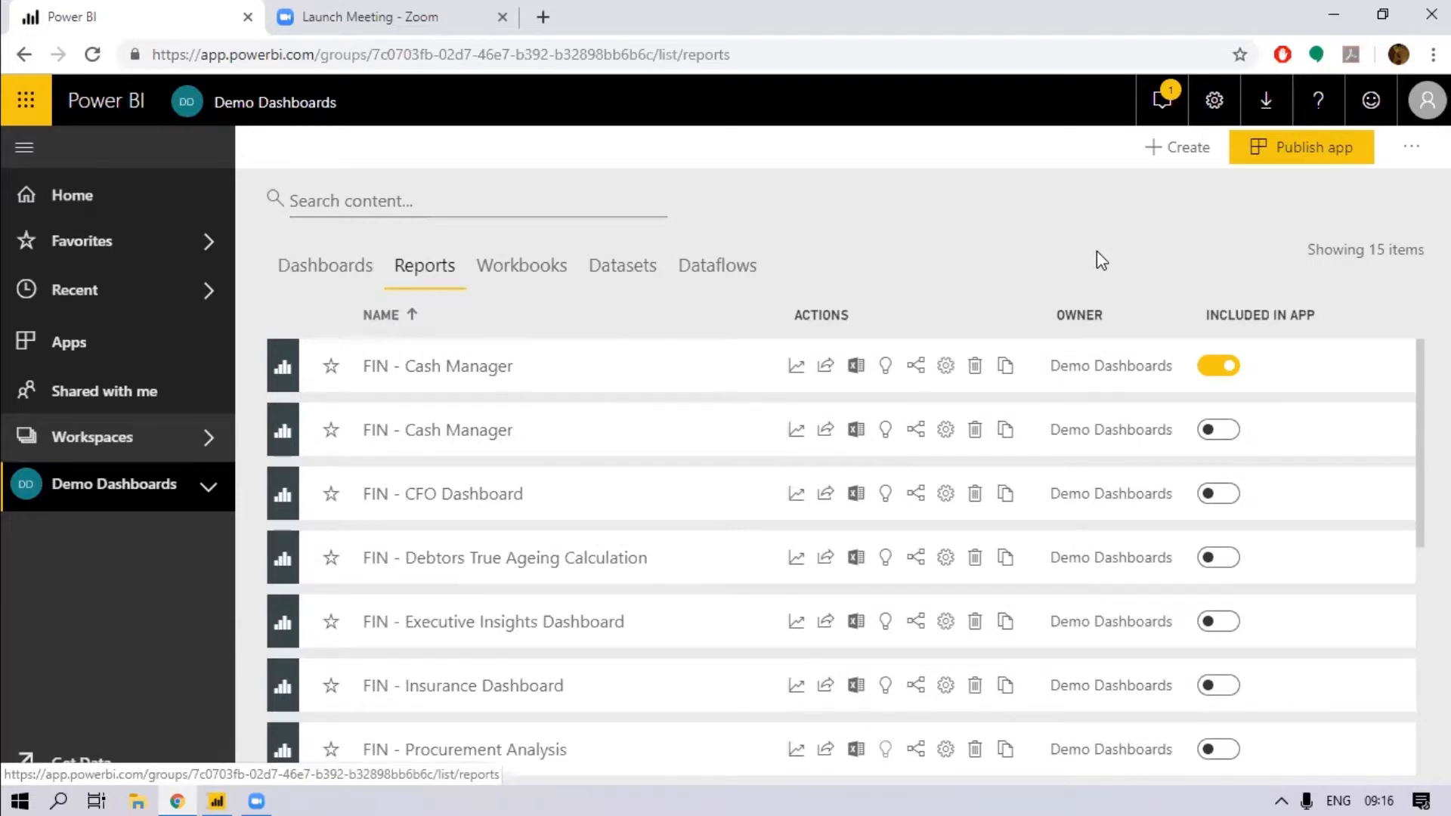
- Start the app setup and name the app 'Financial Reports'
{"action": "left_click", "coordinate": [1282, 150]}
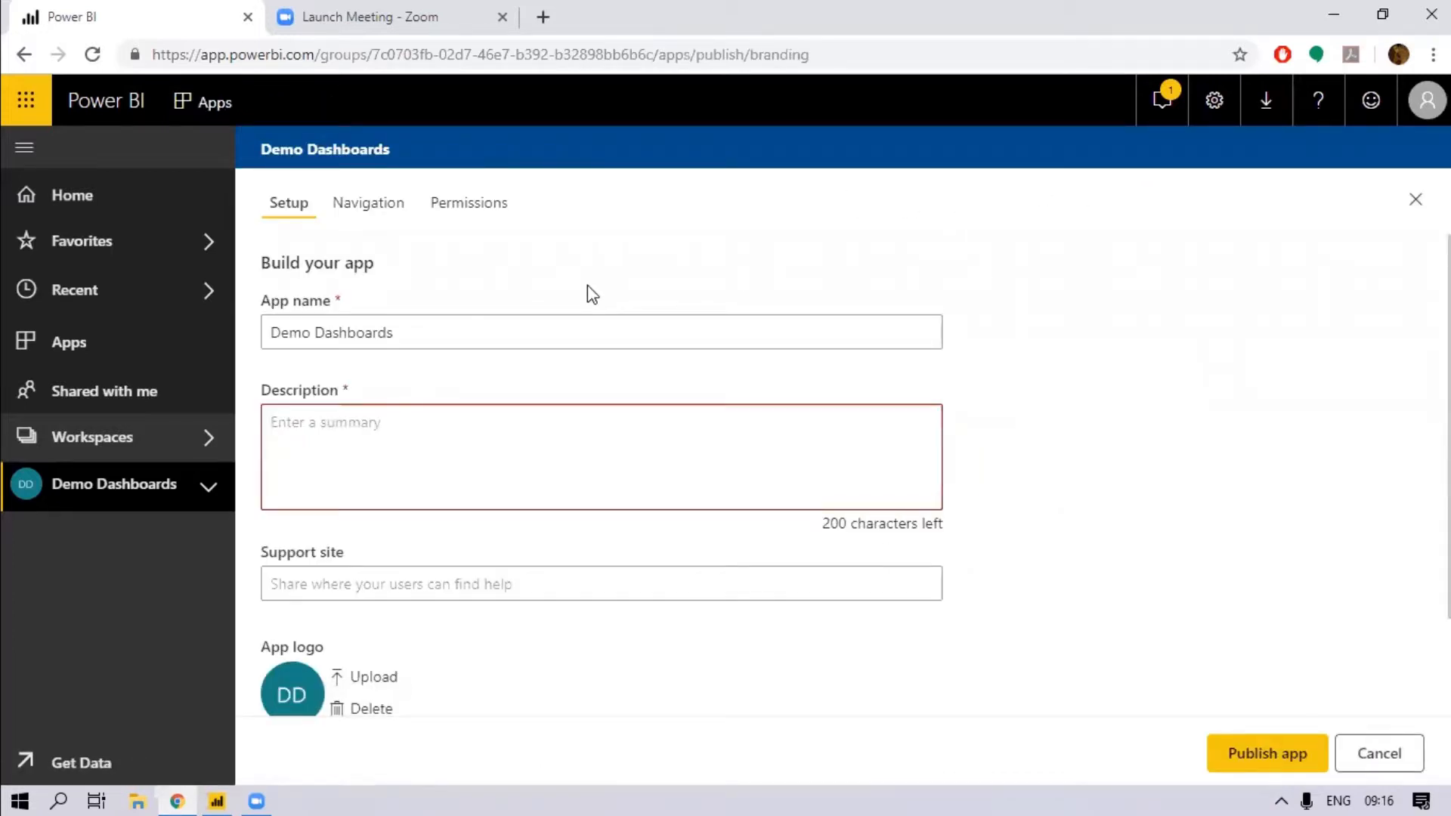
{"action": "scroll", "coordinate": [456, 335], "scroll_direction": "down", "scroll_amount": 2}
{"action": "scroll", "coordinate": [453, 335], "scroll_direction": "up", "scroll_amount": 2}
{"action": "left_click_drag", "start_coordinate": [386, 325], "coordinate": [247, 312]}
{"action": "key", "text": "BackSpace"}
{"action": "type", "text": "Cash"}
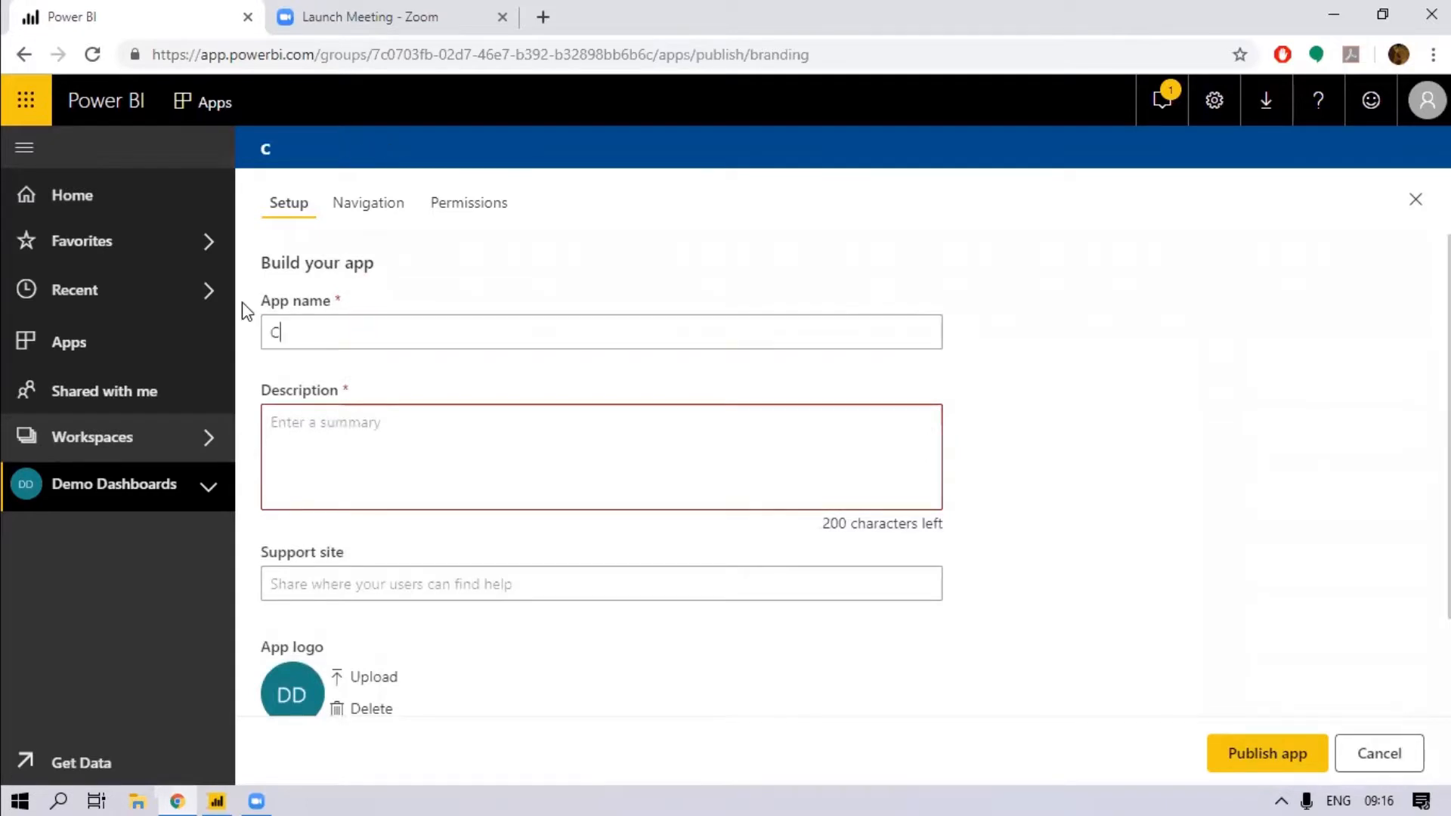
{"action": "key", "text": "BackSpace"}
{"action": "key", "text": "BackSpace"}
{"action": "key", "text": "BackSpace"}
{"action": "key", "text": "BackSpace"}
{"action": "type", "text": "Financial Reports"}
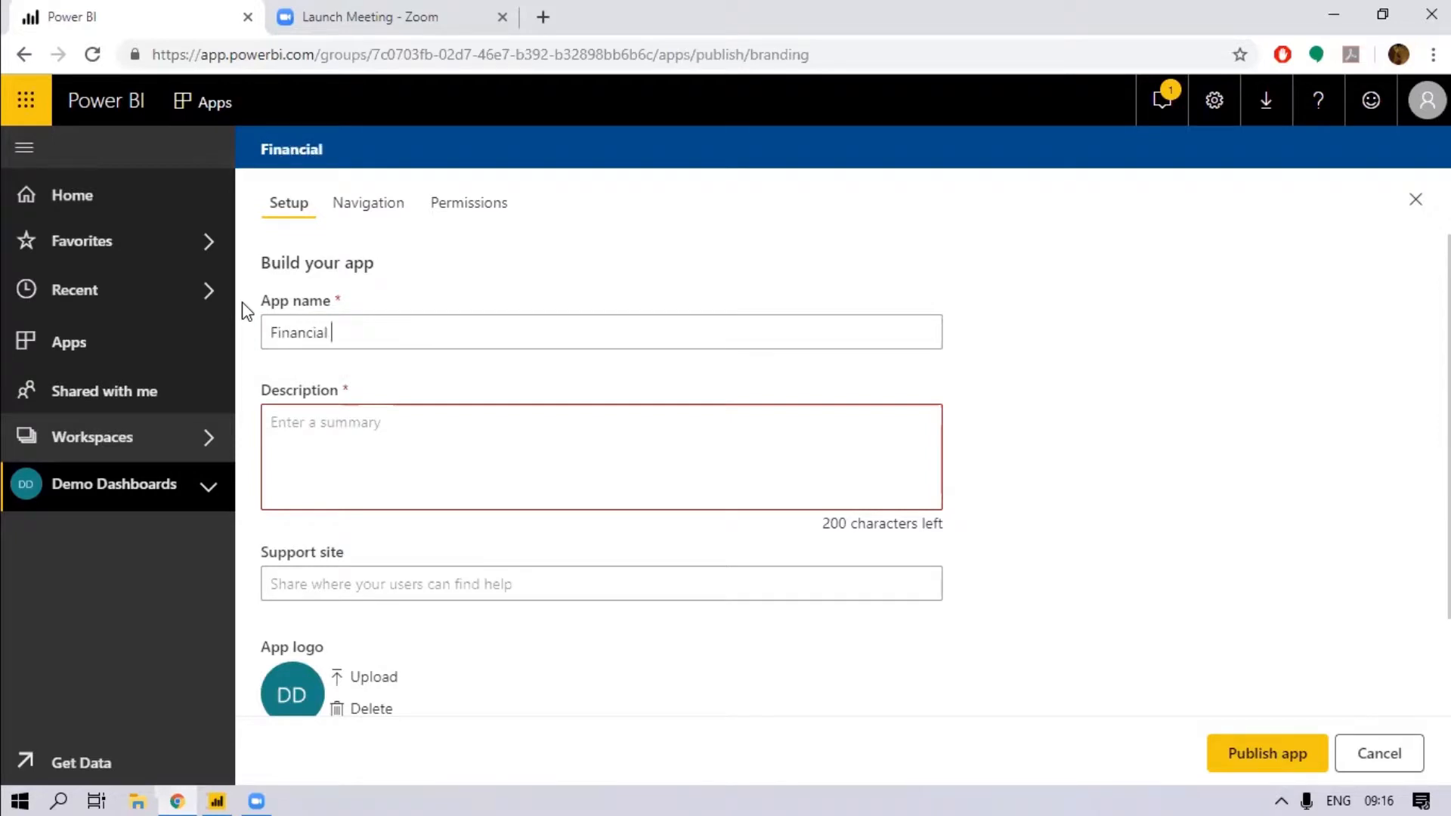
{"action": "right_click", "coordinate": [257, 276]}
- Enter the description 'This app will contain all reports for financial purposes', correcting the 'containn' typo
{"action": "left_click", "coordinate": [654, 421]}
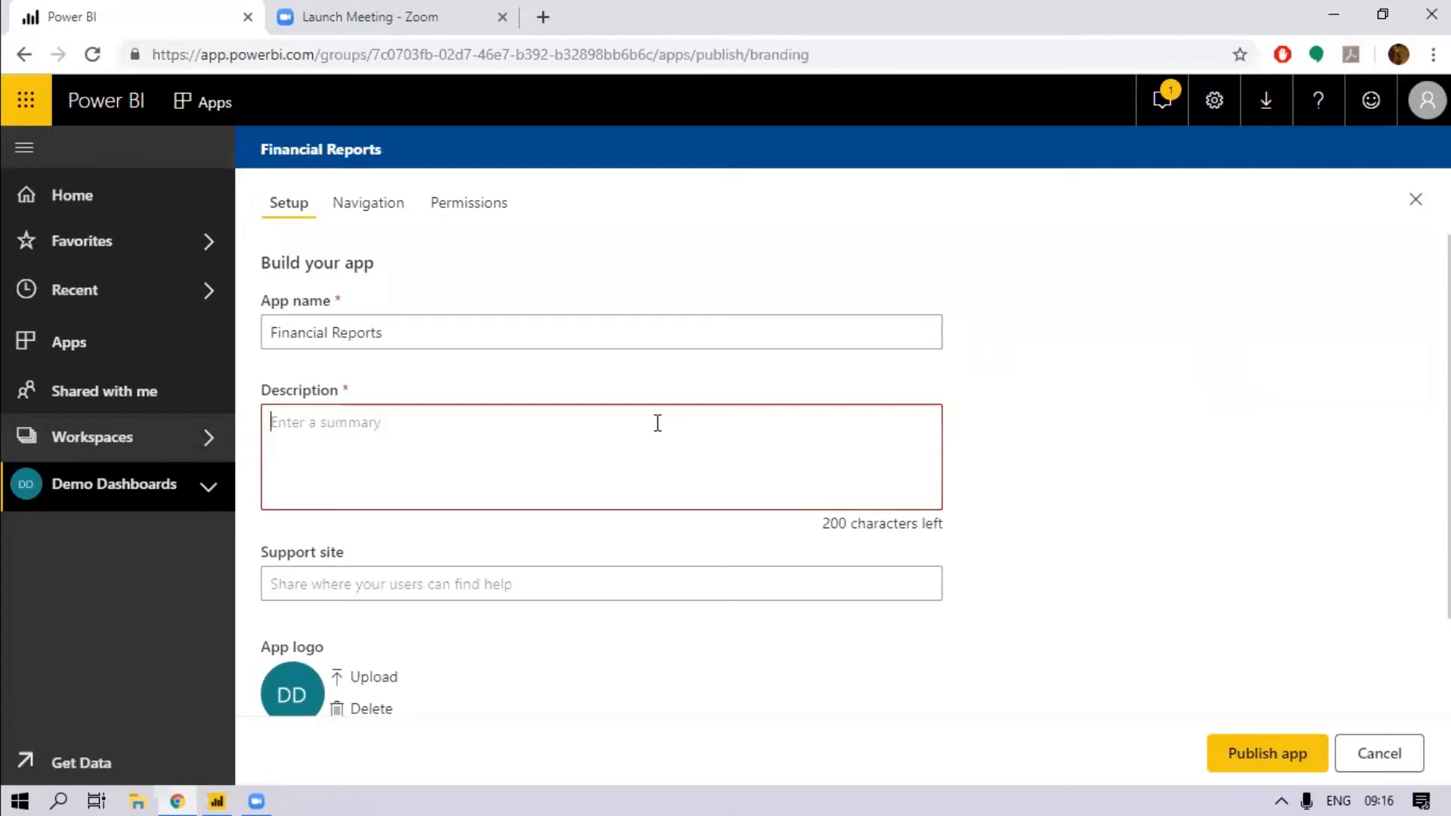
{"action": "type", "text": "This"}
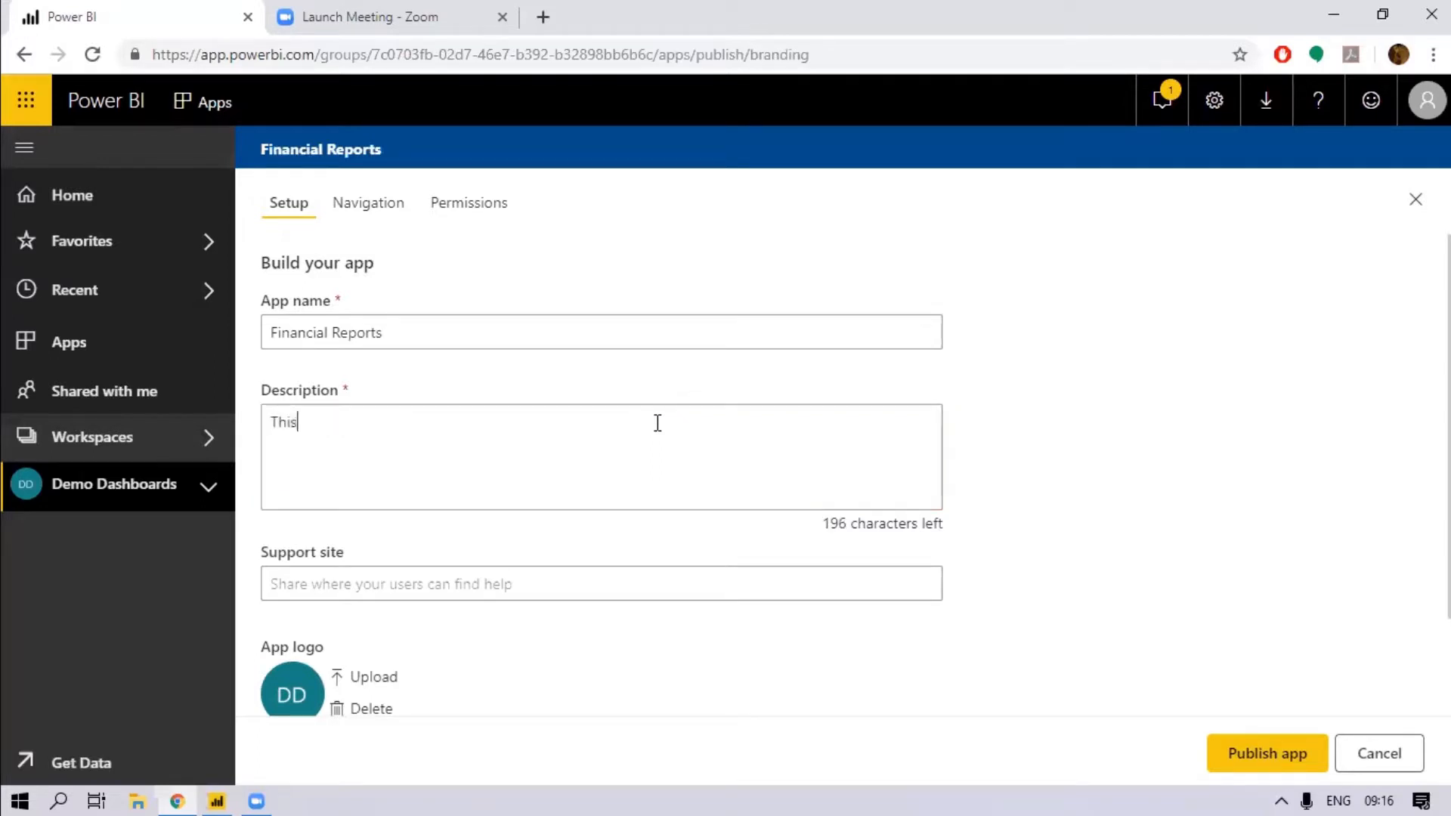
{"action": "type", "text": " app will conta"}
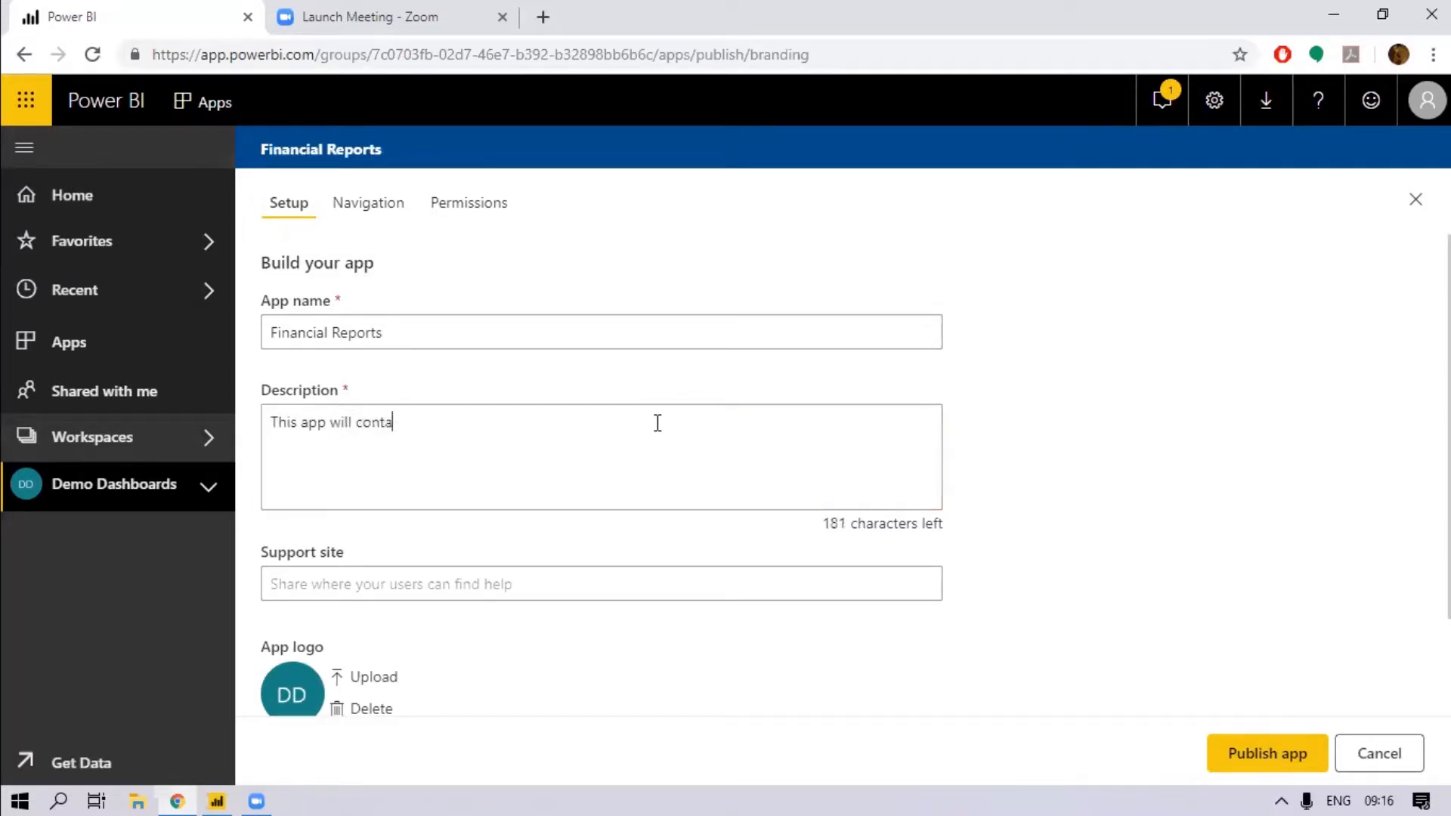
{"action": "type", "text": "inn all reports"}
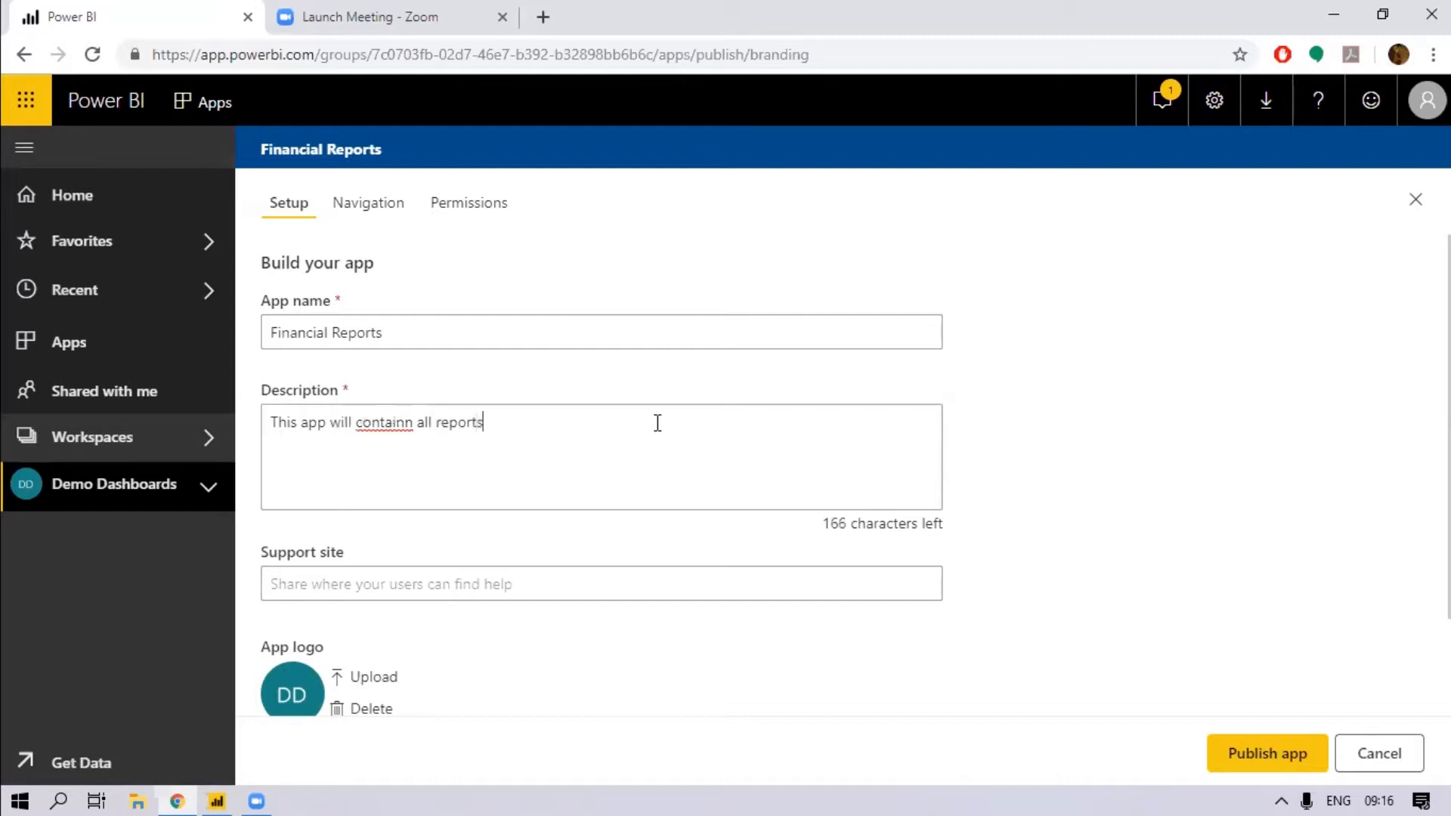
{"action": "type", "text": " for financial purposes"}
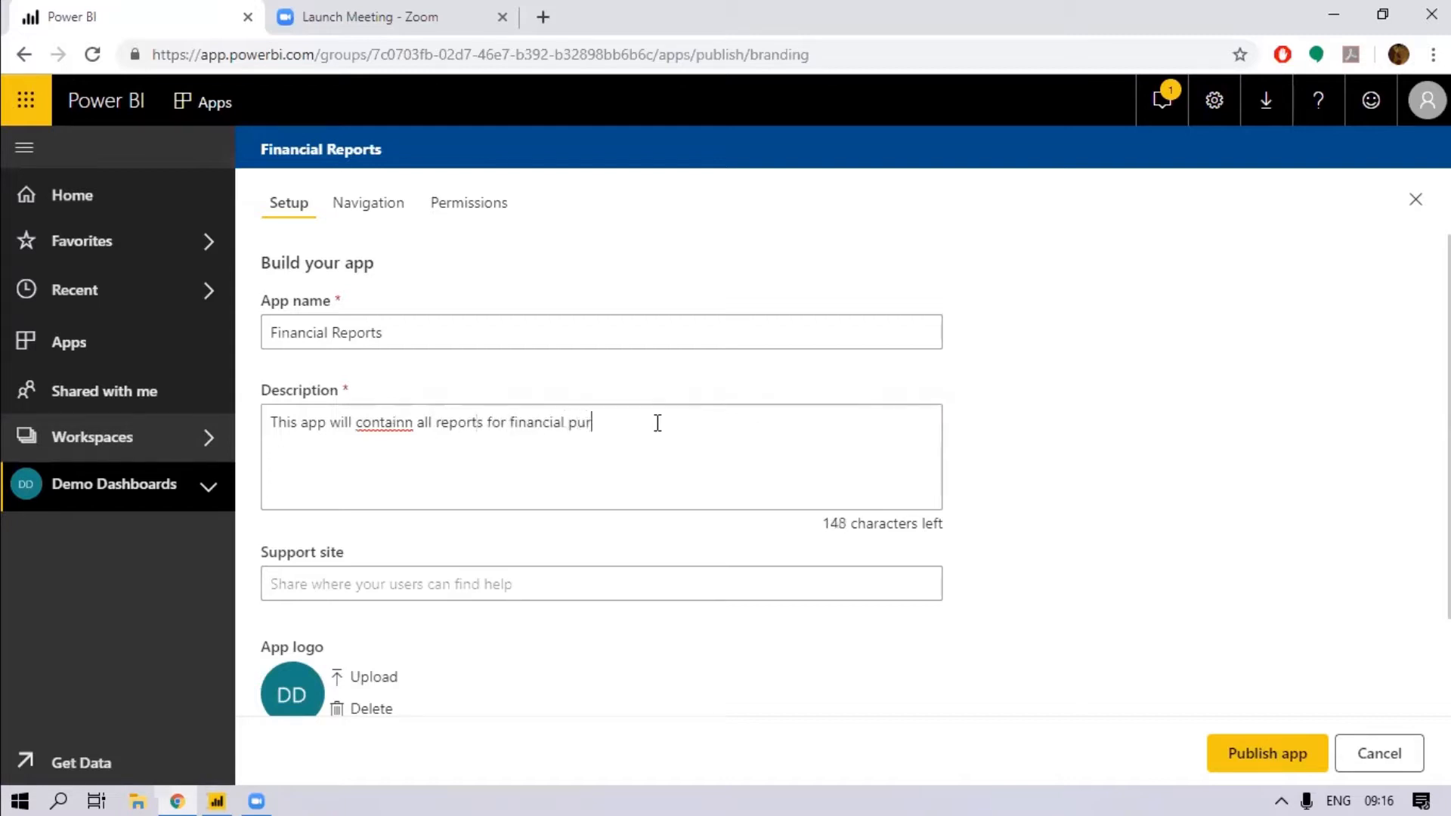
{"action": "right_click", "coordinate": [384, 420]}
{"action": "left_click", "coordinate": [453, 430]}
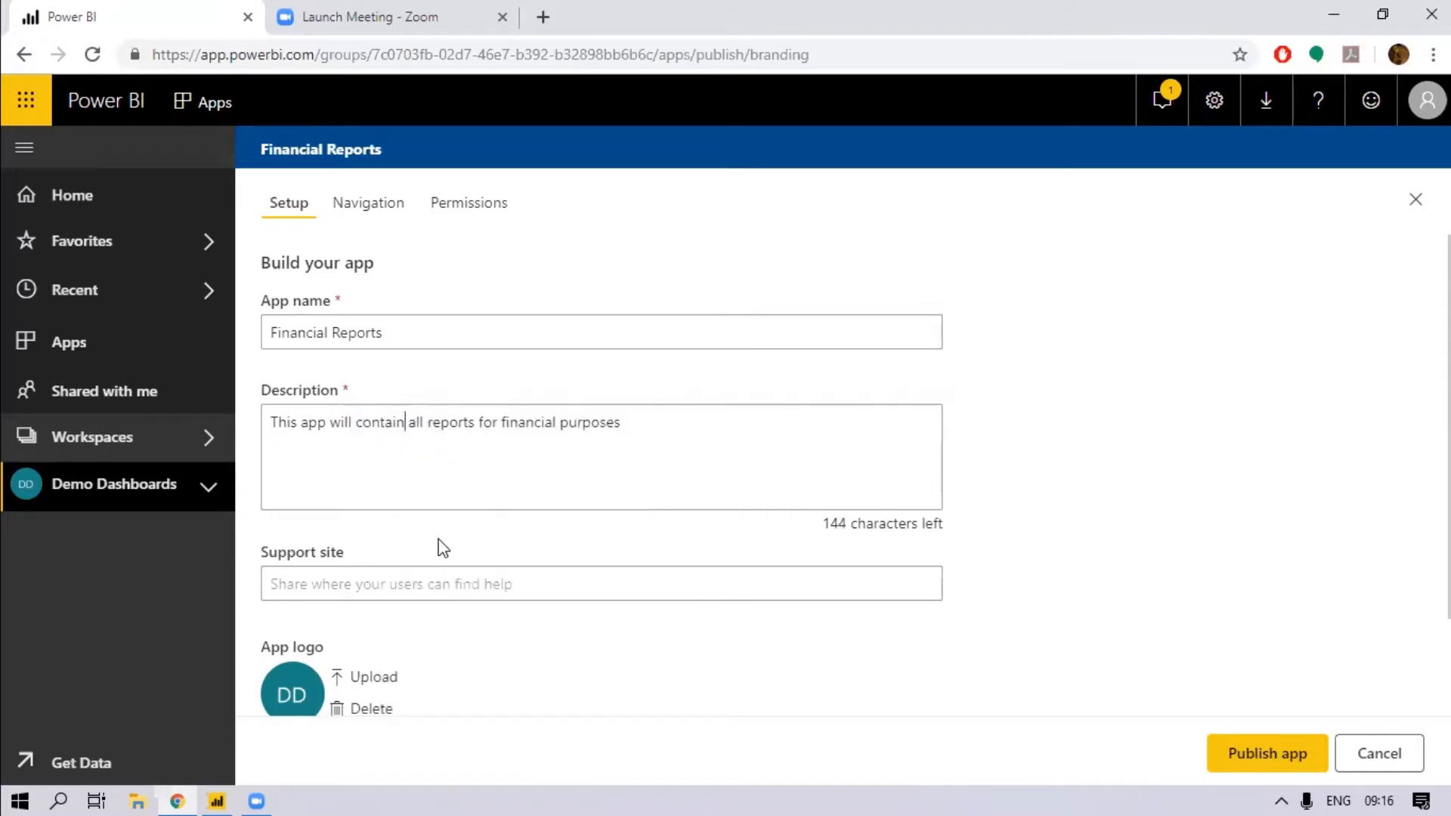
- Try a dark red app theme colour, then restore the original navy theme
{"action": "scroll", "coordinate": [440, 547], "scroll_direction": "down", "scroll_amount": 2}
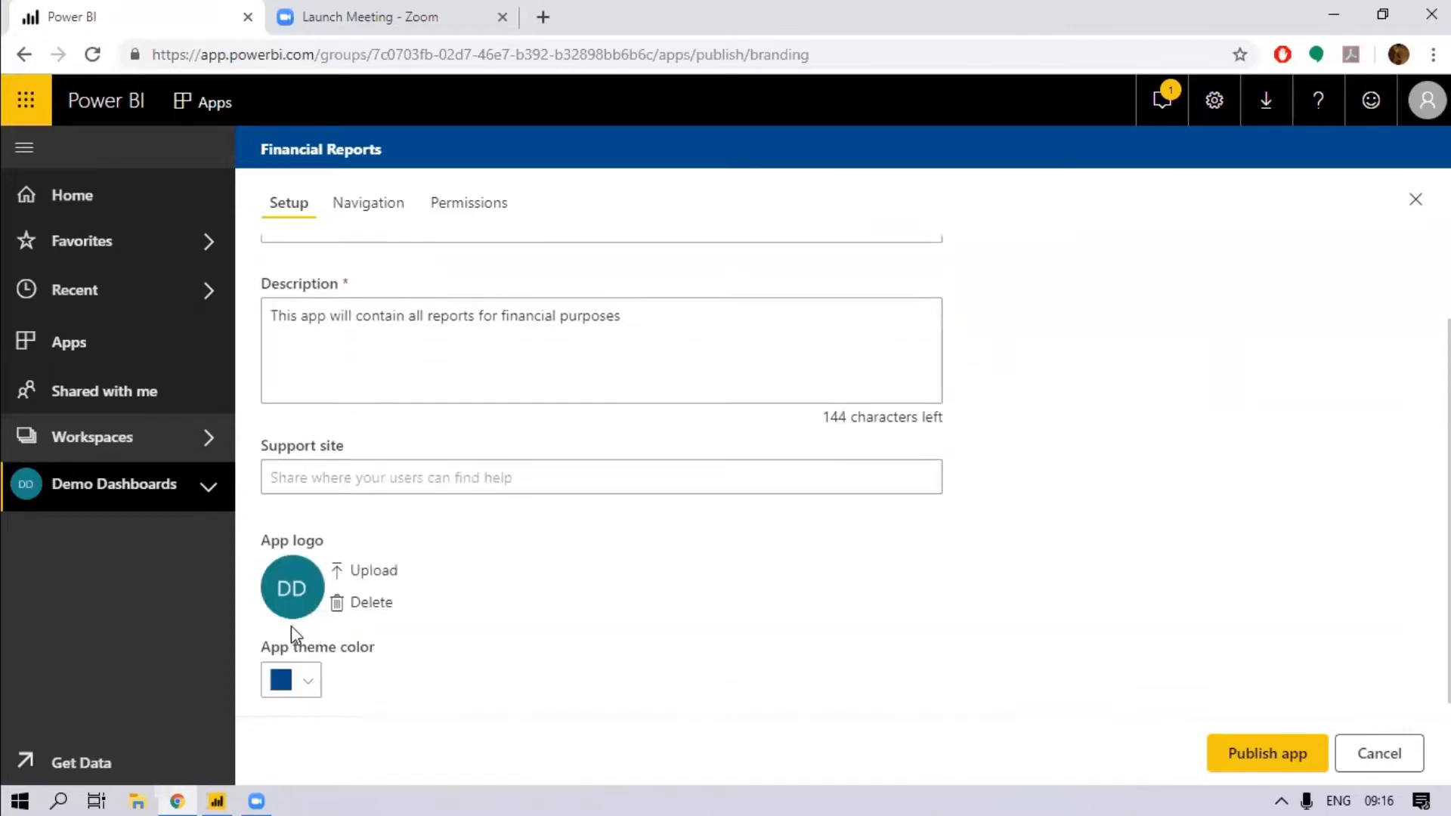
{"action": "left_click", "coordinate": [308, 683]}
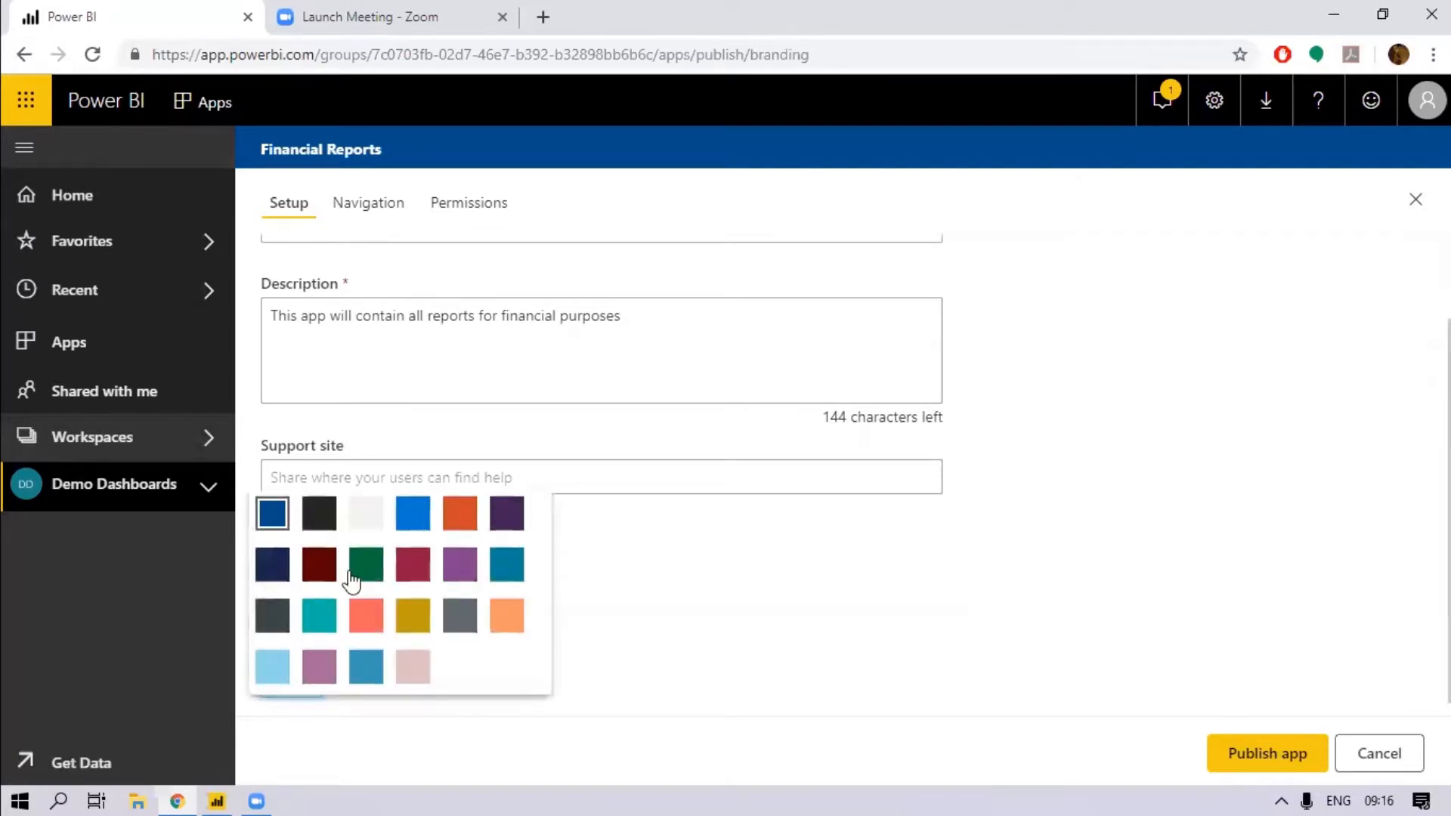
{"action": "left_click", "coordinate": [318, 564]}
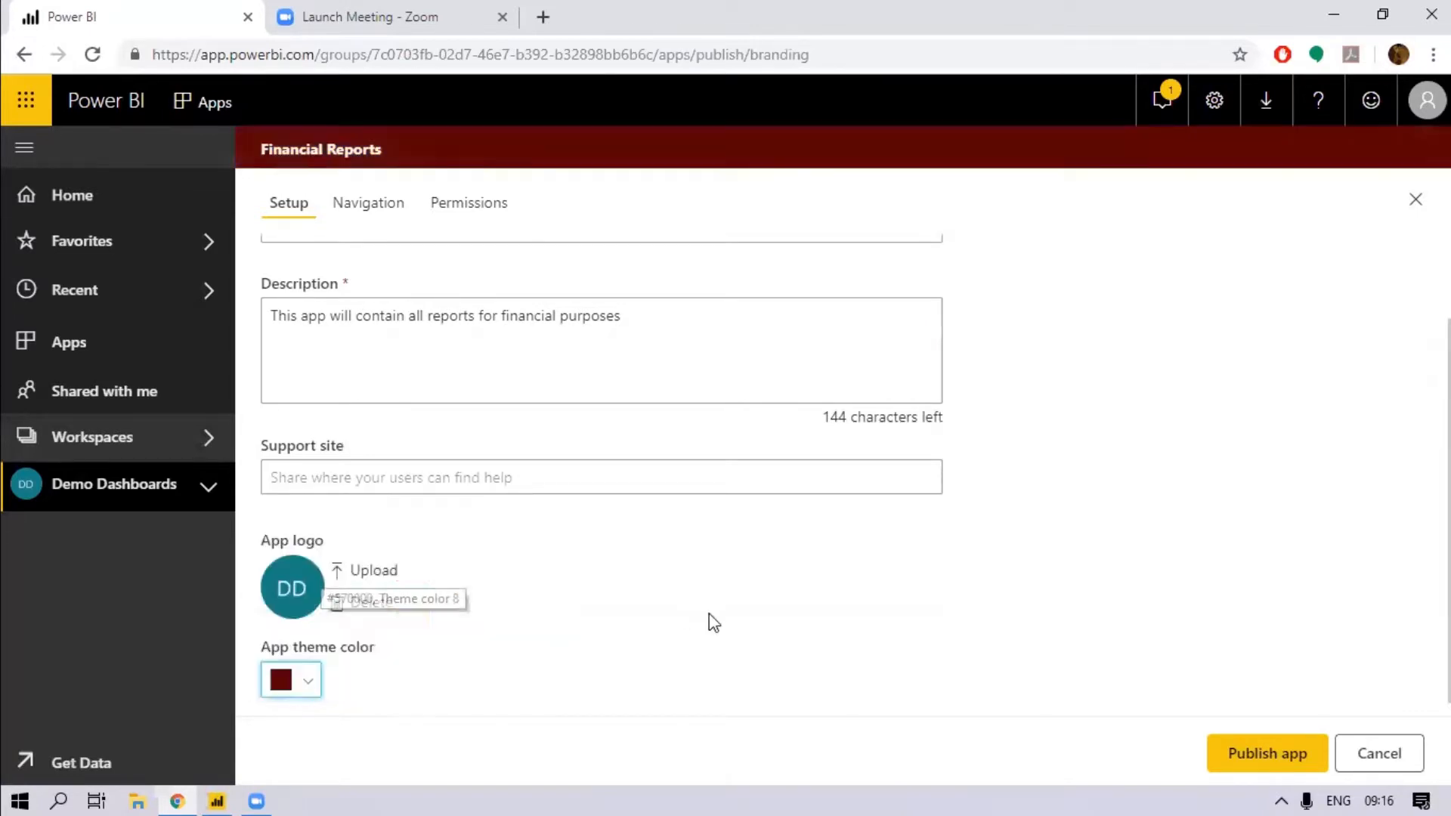
{"action": "left_click", "coordinate": [315, 688]}
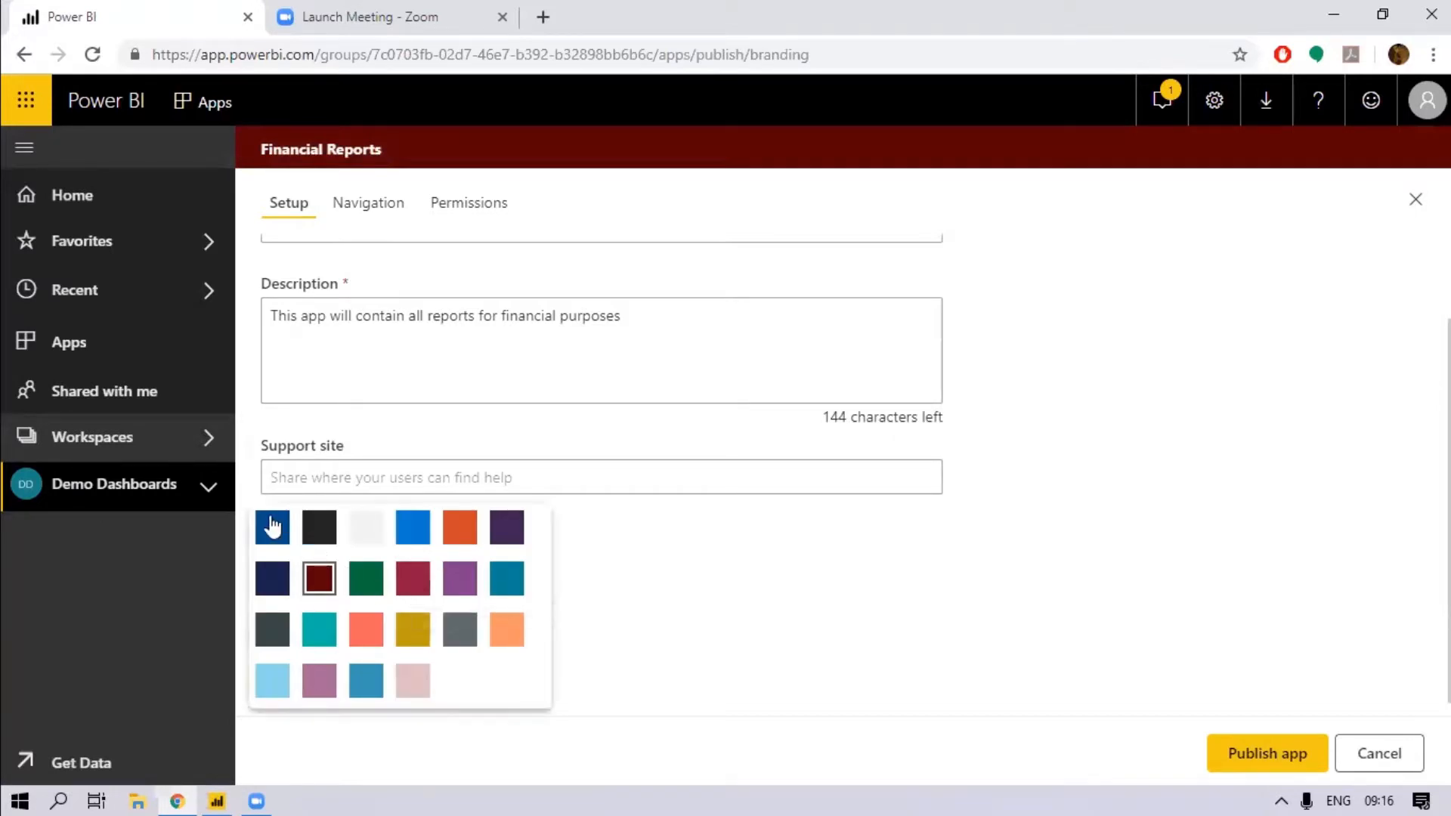
{"action": "left_click", "coordinate": [272, 529]}
{"action": "scroll", "coordinate": [684, 629], "scroll_direction": "up", "scroll_amount": 2}
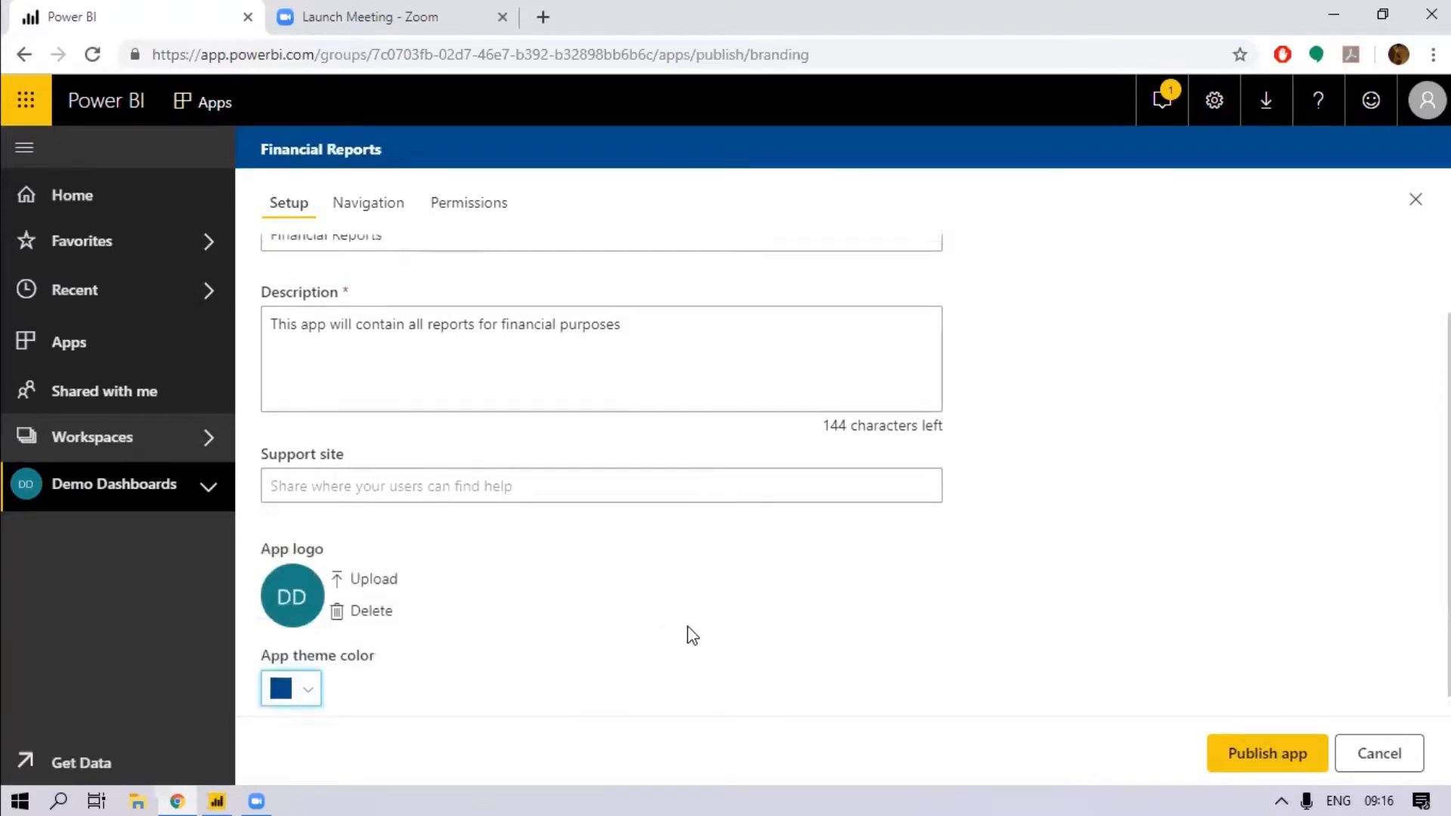
- Review the FIN - Cash Manager report listed in the app's navigation settings
{"action": "left_click", "coordinate": [349, 206]}
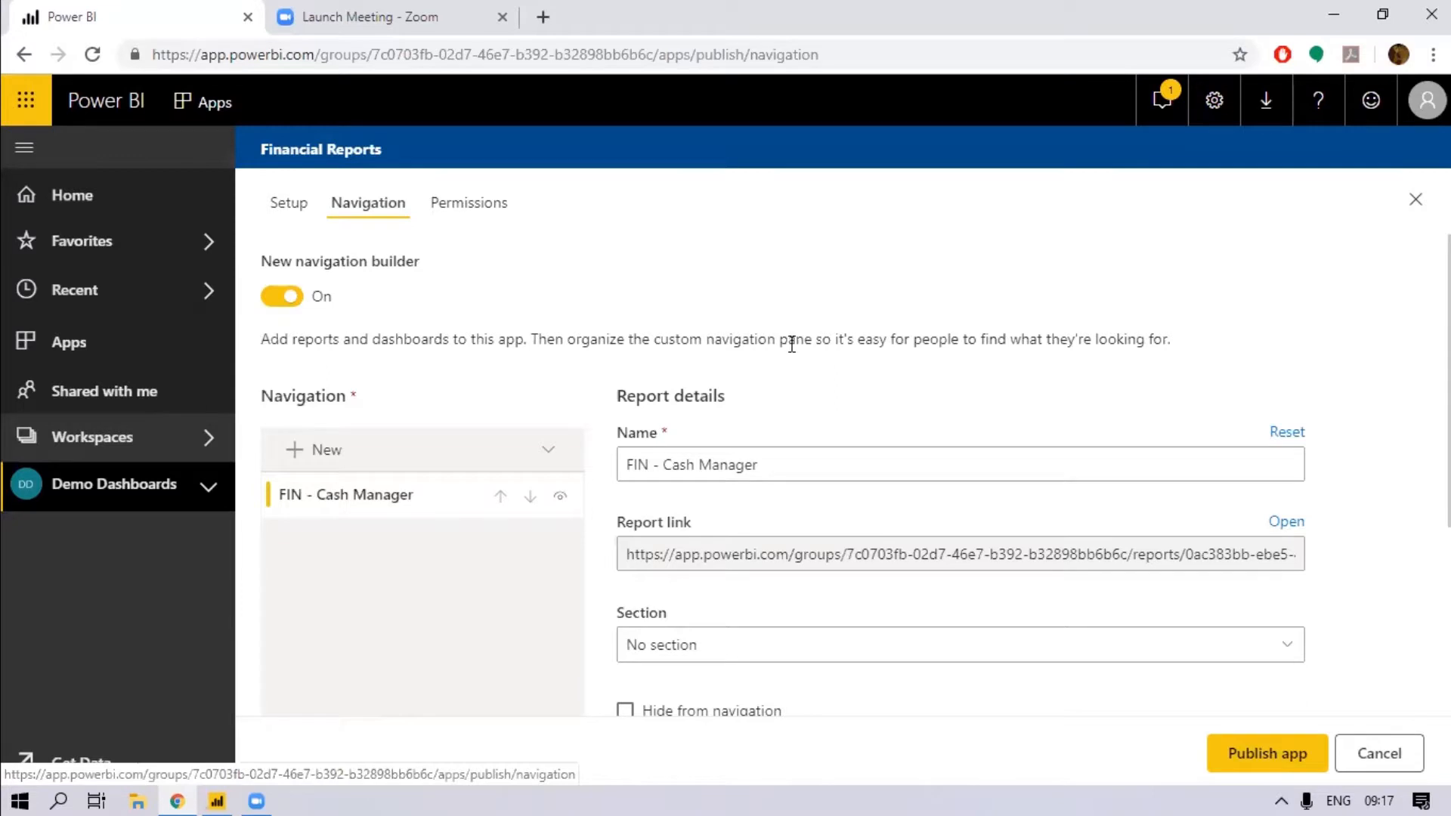
{"action": "scroll", "coordinate": [789, 345], "scroll_direction": "down", "scroll_amount": 2}
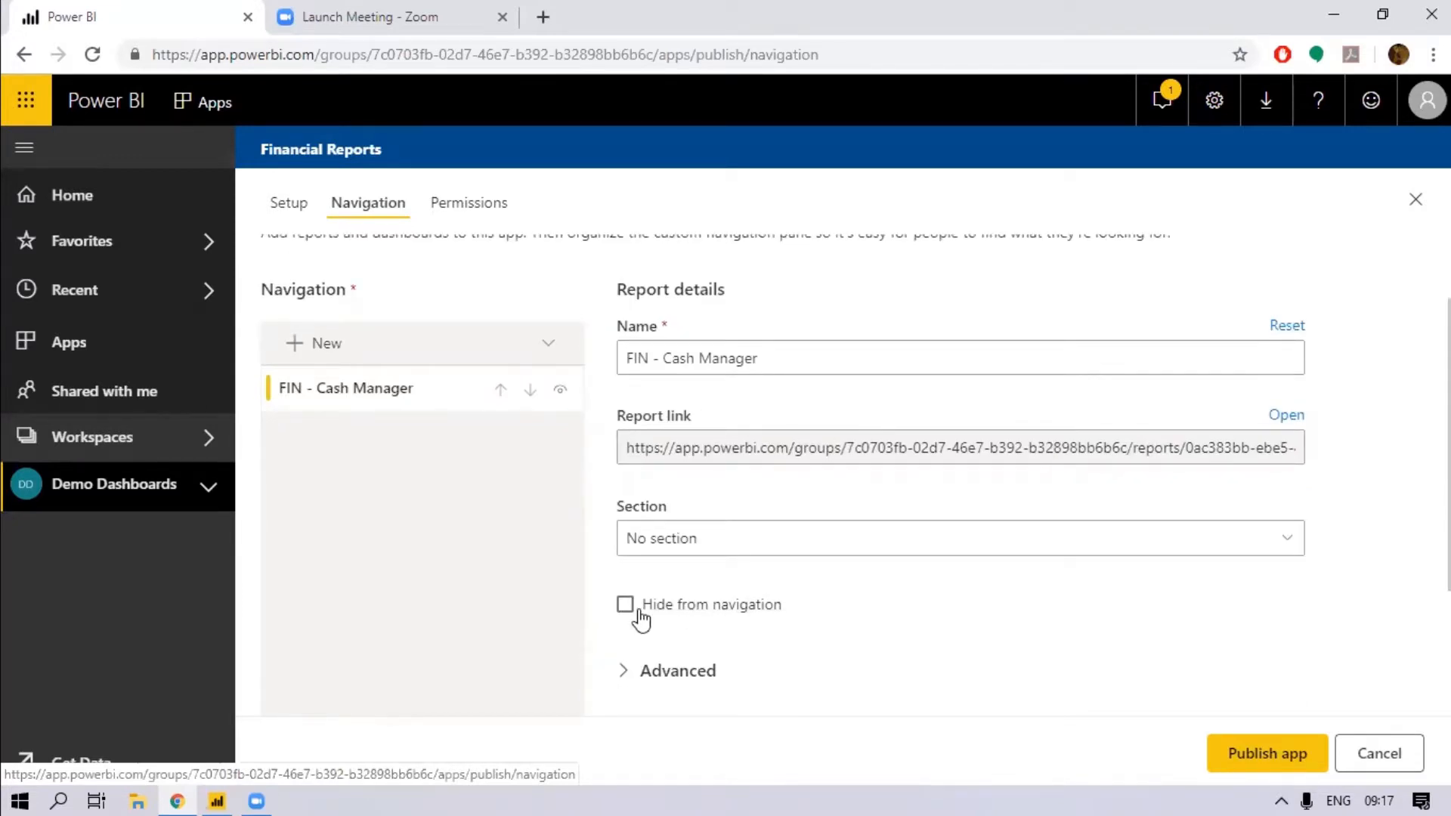
{"action": "scroll", "coordinate": [641, 616], "scroll_direction": "up", "scroll_amount": 2}
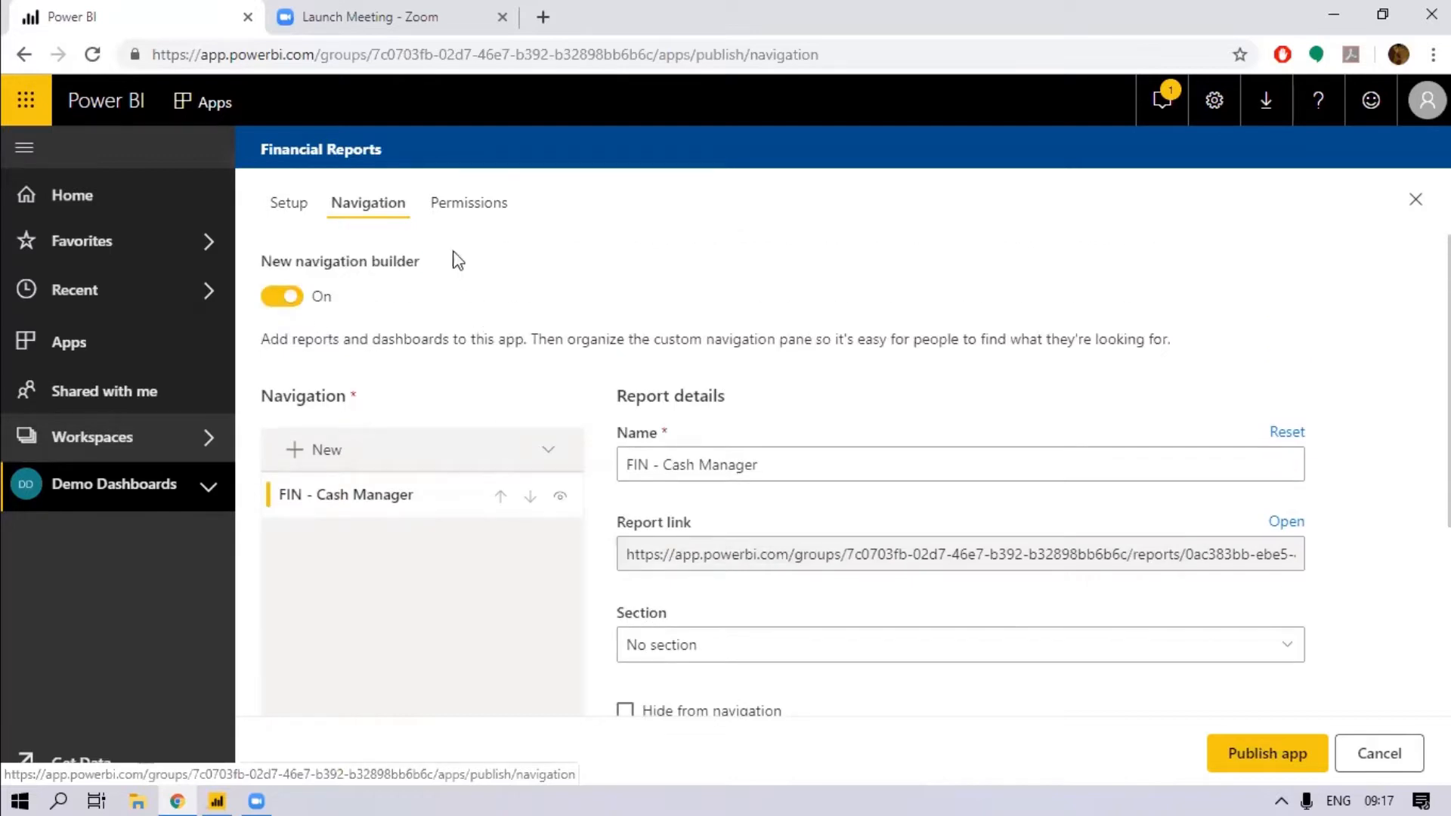
{"action": "left_click", "coordinate": [469, 210]}
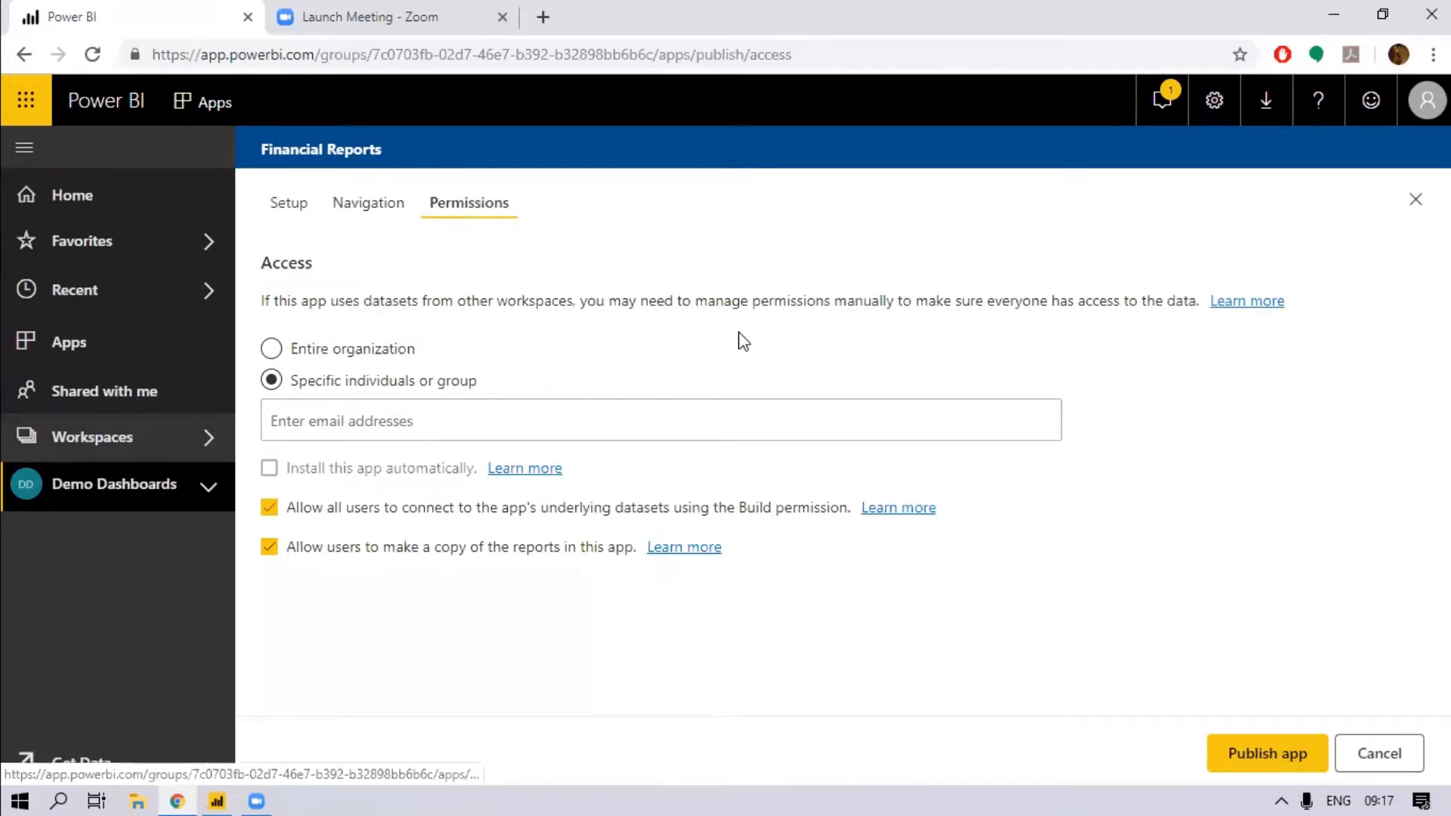
- Grant app access to one specific colleague and disallow users copying the app's reports
{"action": "left_click", "coordinate": [433, 433]}
{"action": "type", "text": "jill"}
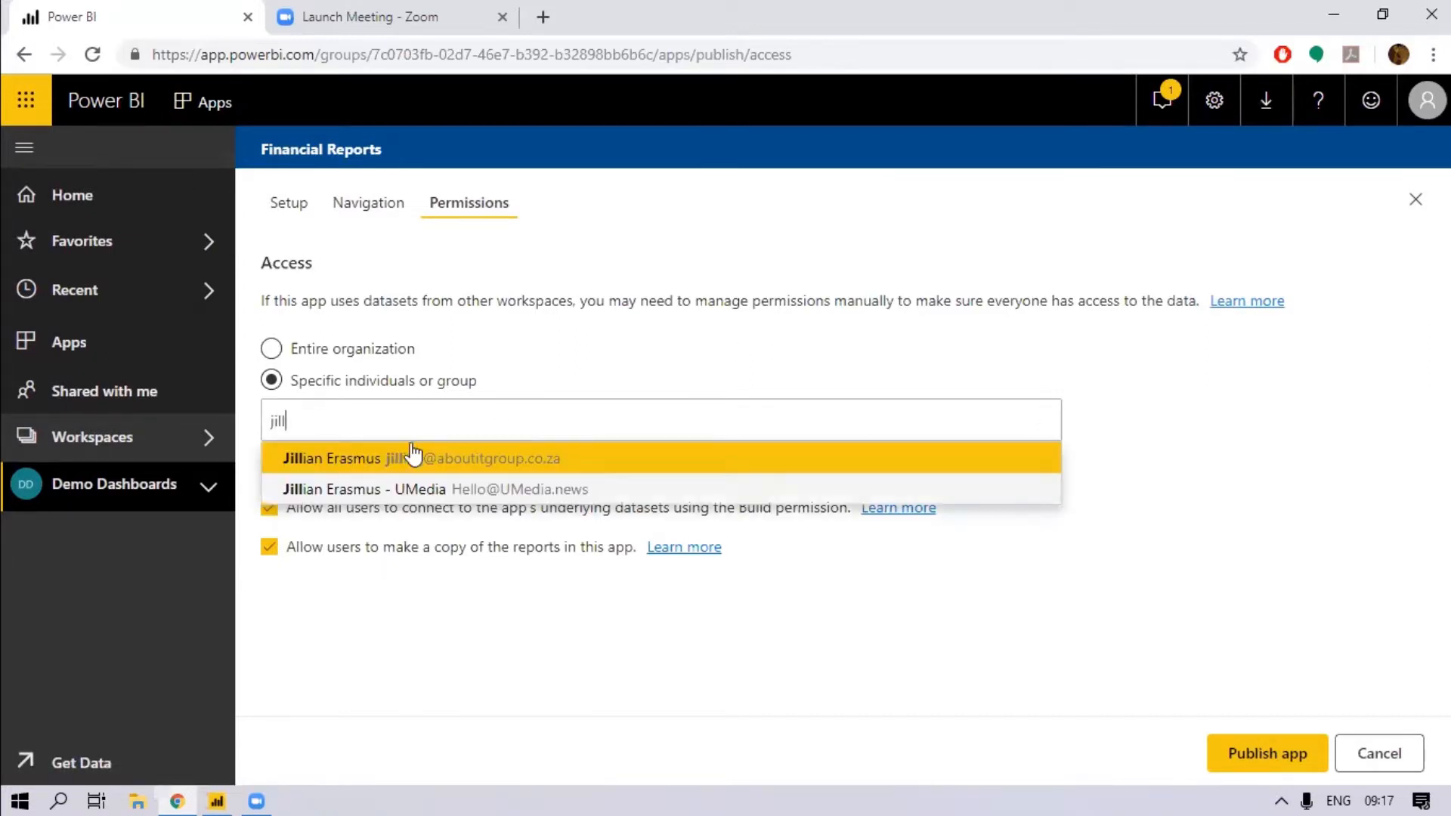
{"action": "left_click", "coordinate": [412, 456]}
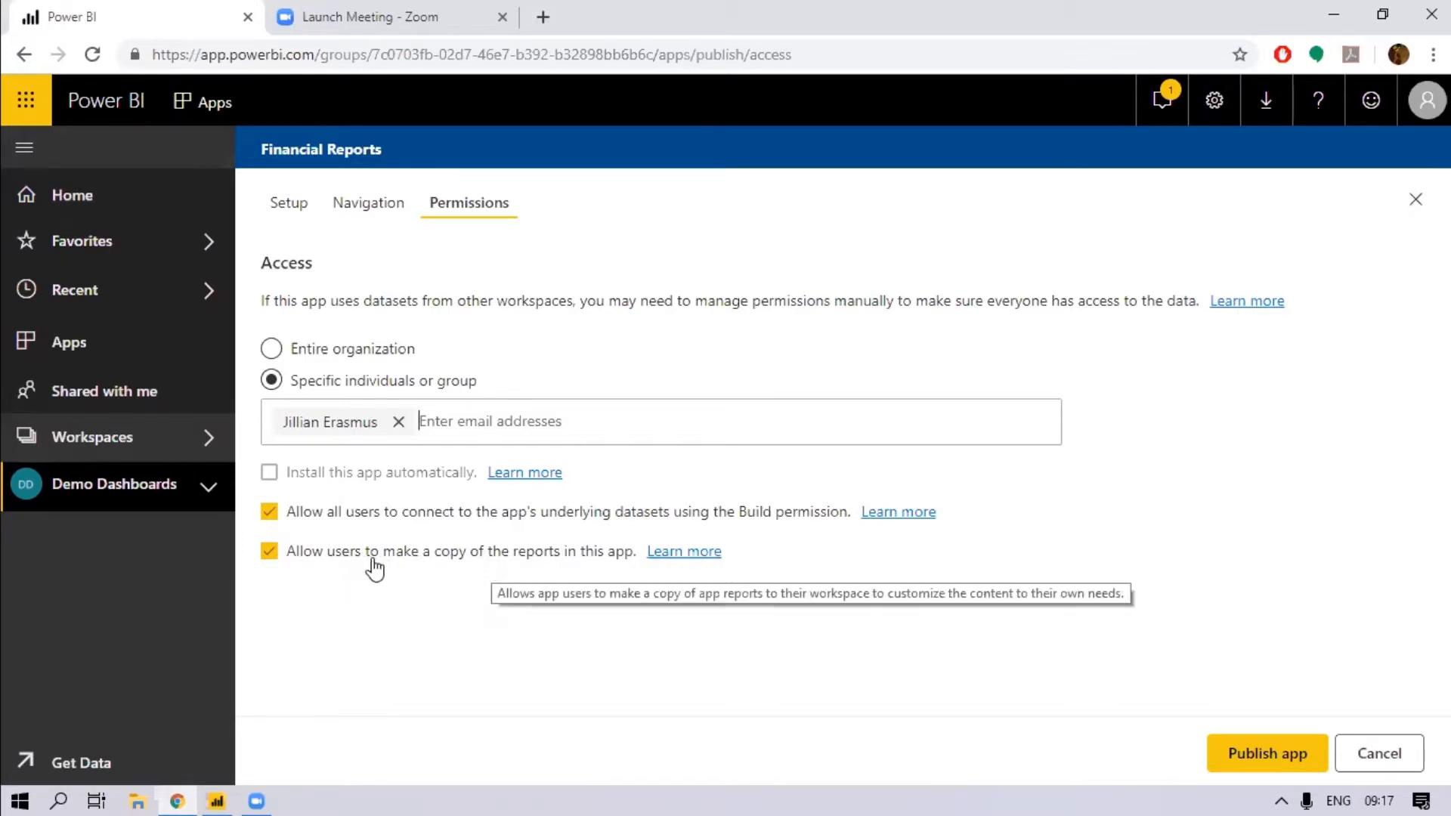
{"action": "left_click", "coordinate": [269, 551]}
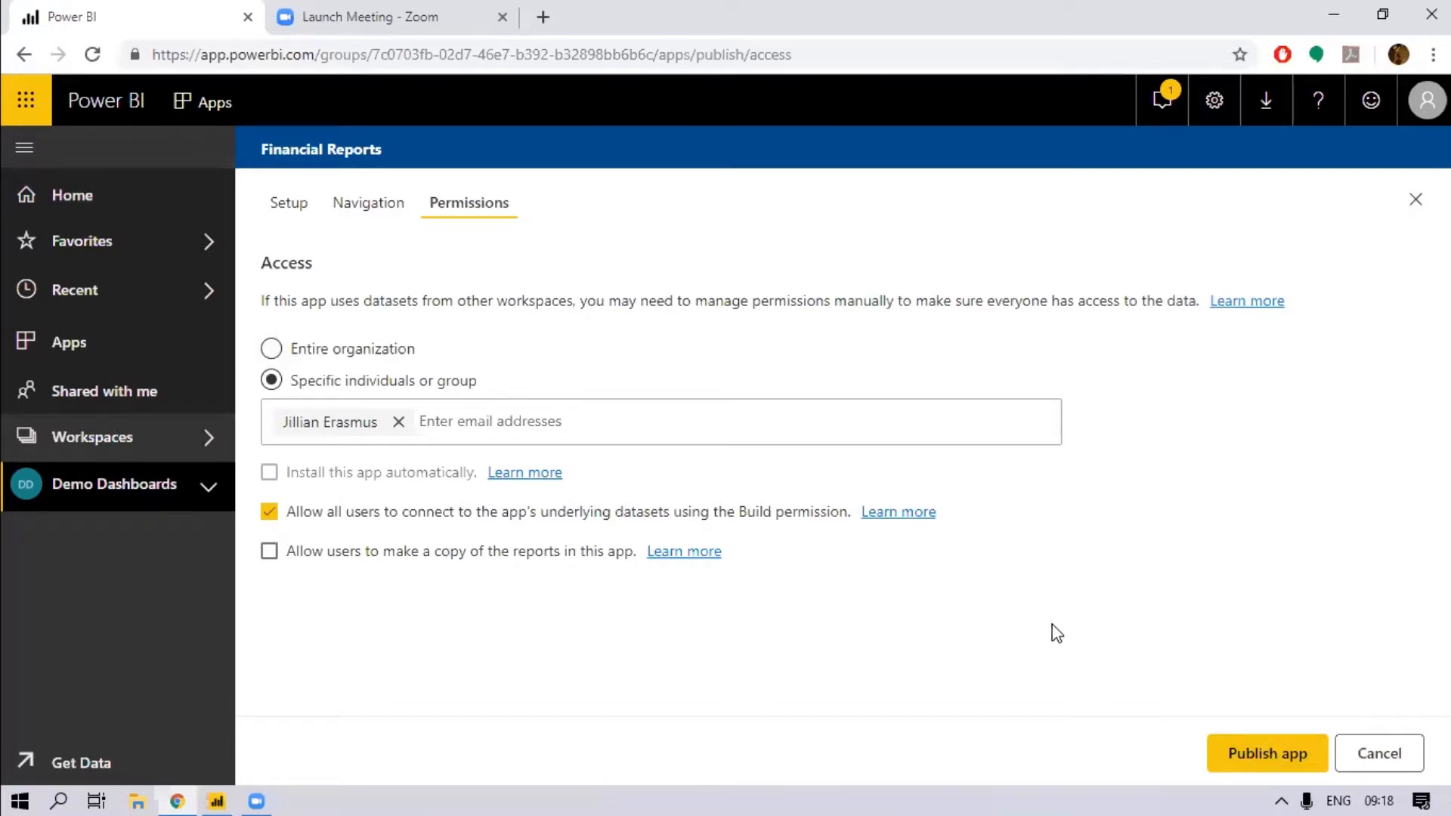
{"action": "left_click", "coordinate": [1245, 749]}
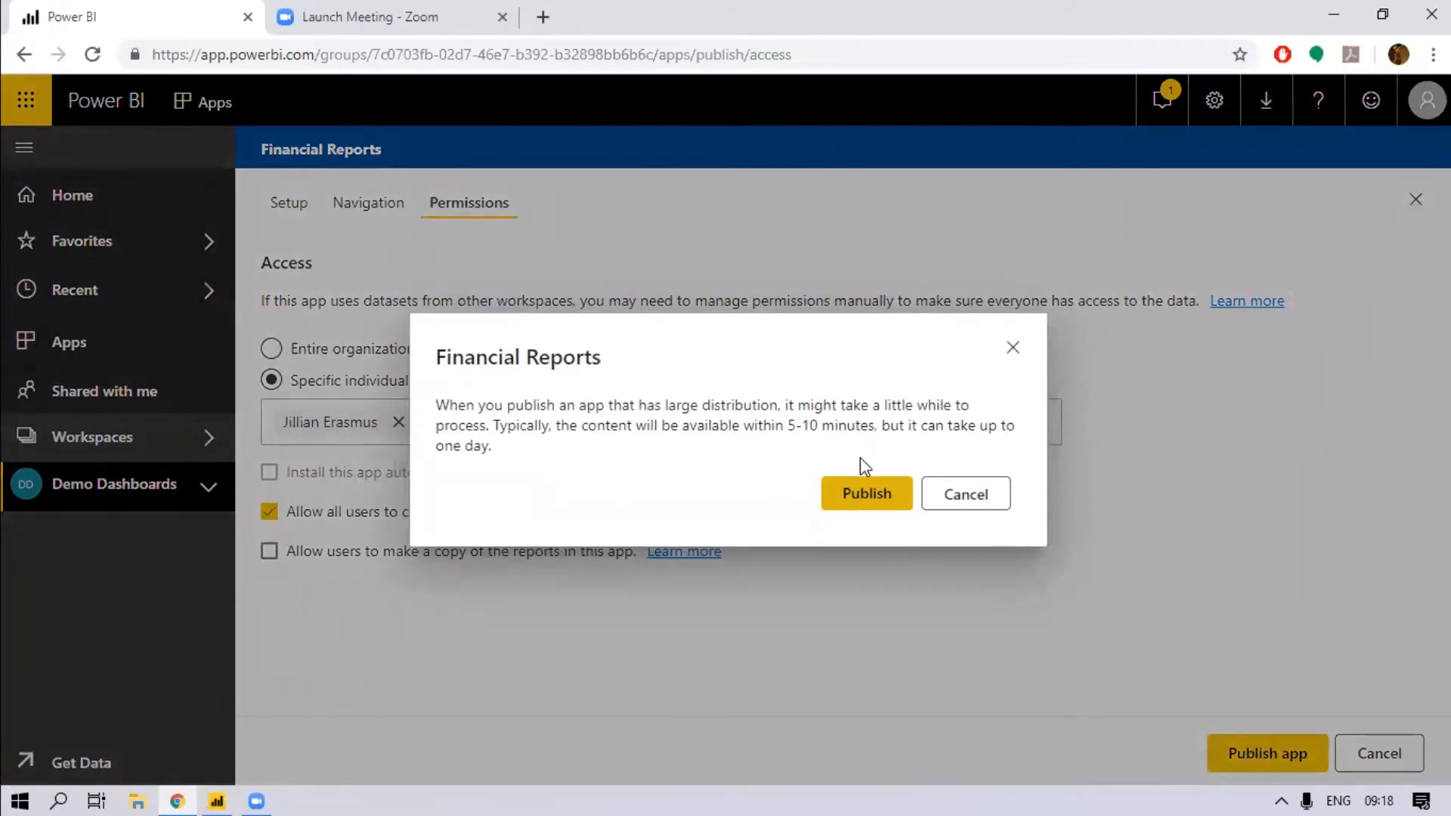
- Confirm publishing the Financial Reports app and go to the published app
{"action": "left_click", "coordinate": [879, 500]}
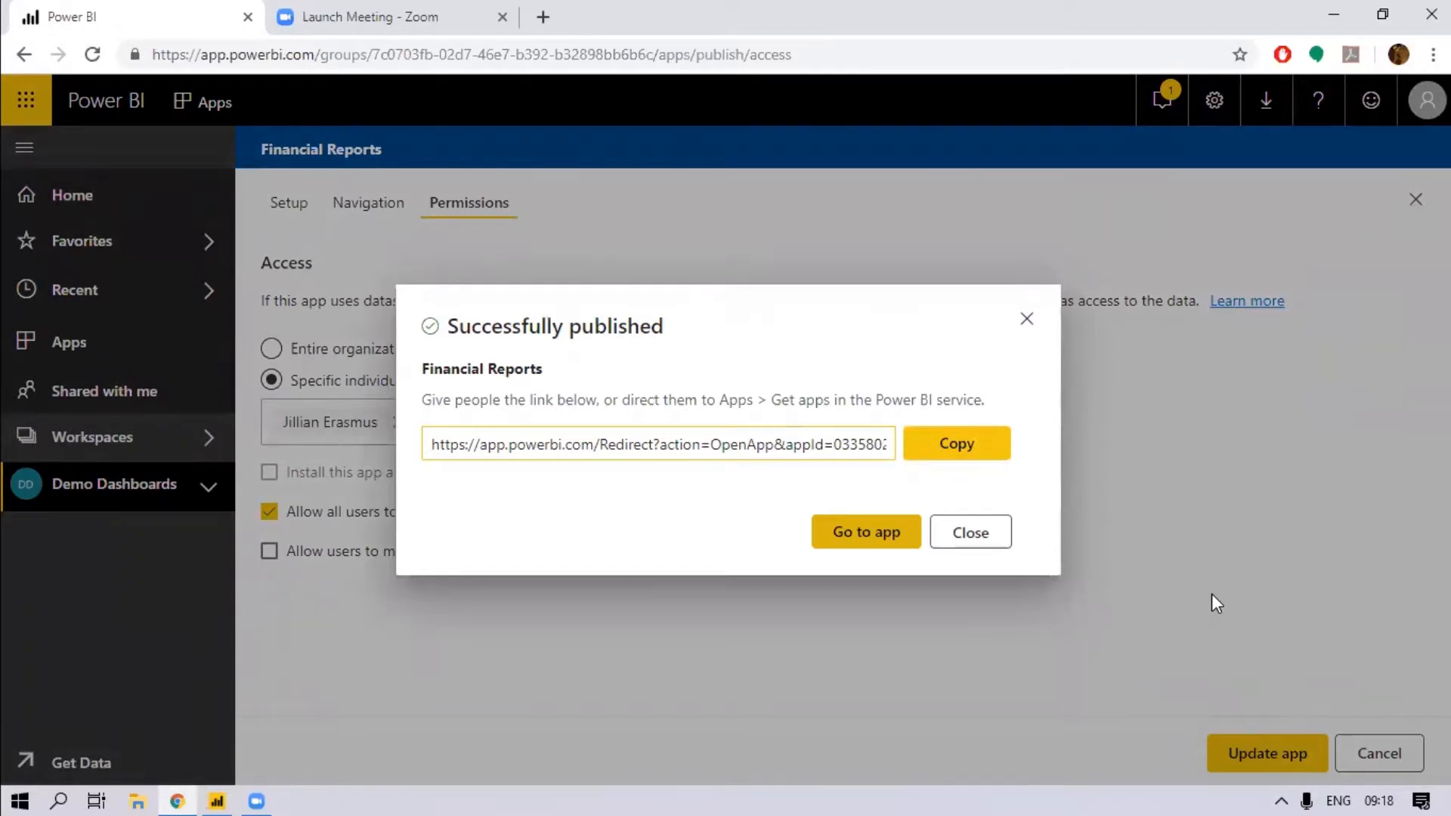
{"action": "left_click", "coordinate": [849, 542]}
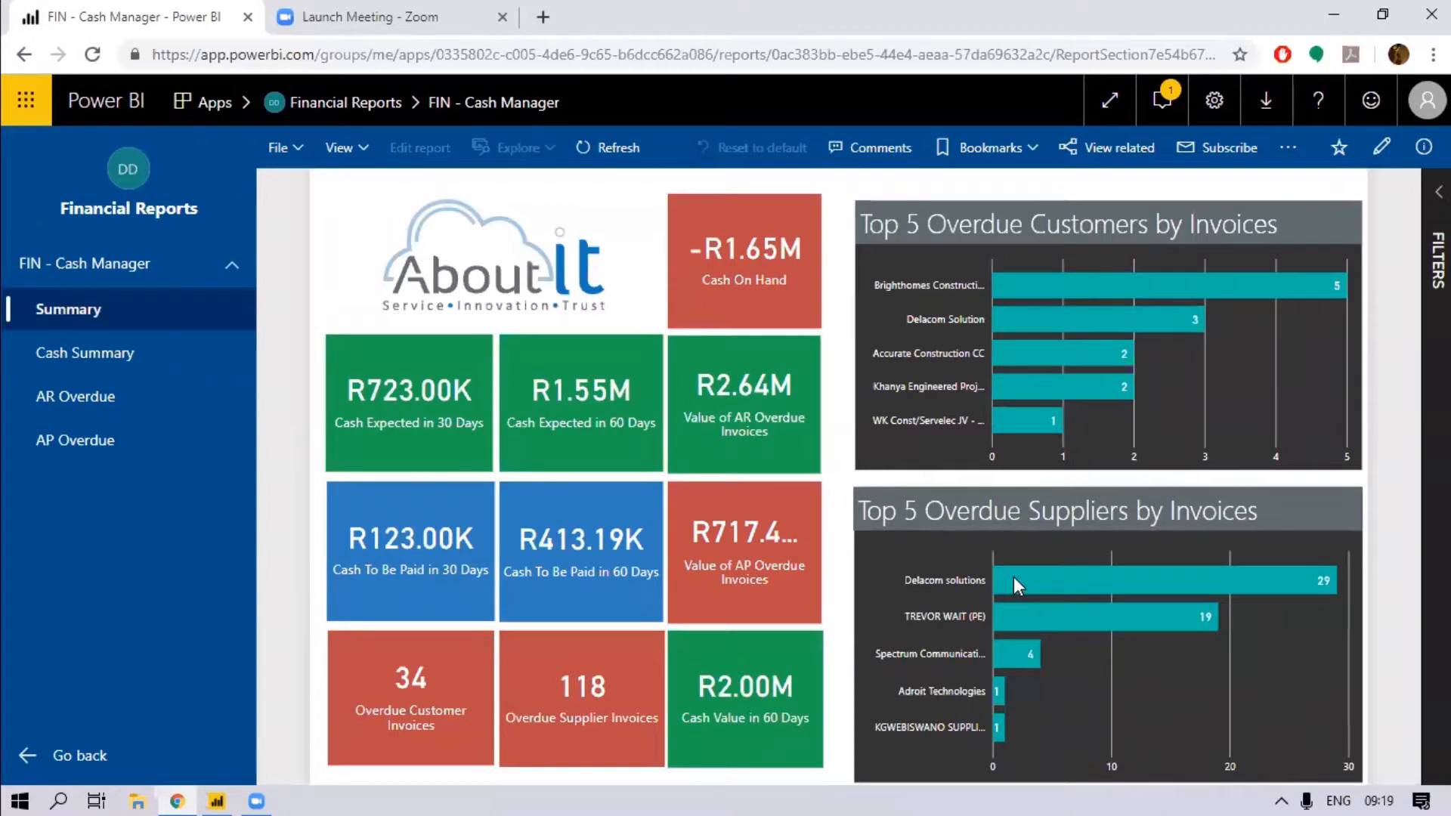
- View the FIN - Cash Manager Cash Summary, AR Overdue and AP Overdue pages in the app navigation
{"action": "left_click", "coordinate": [232, 269]}
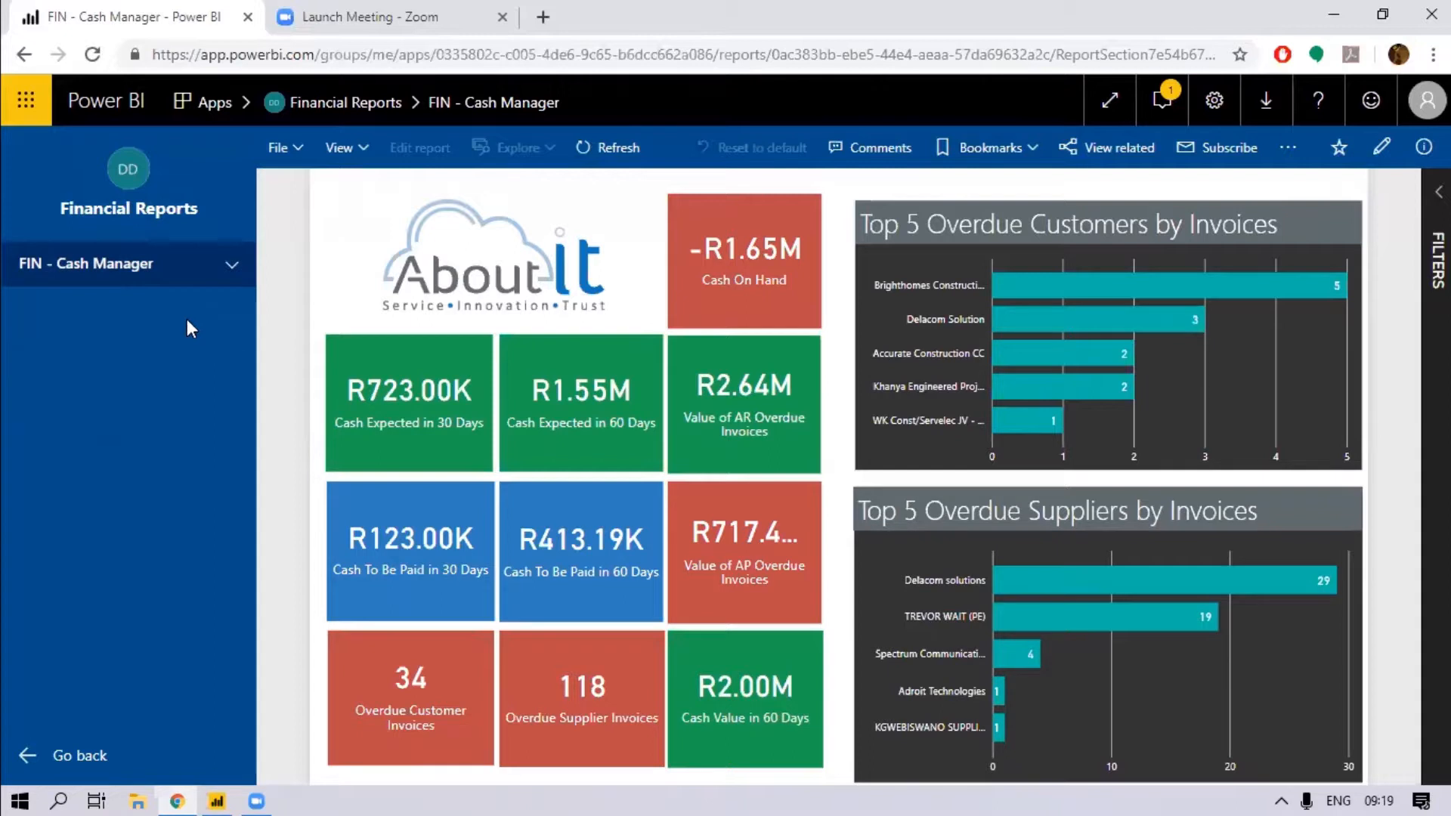
{"action": "left_click", "coordinate": [232, 265]}
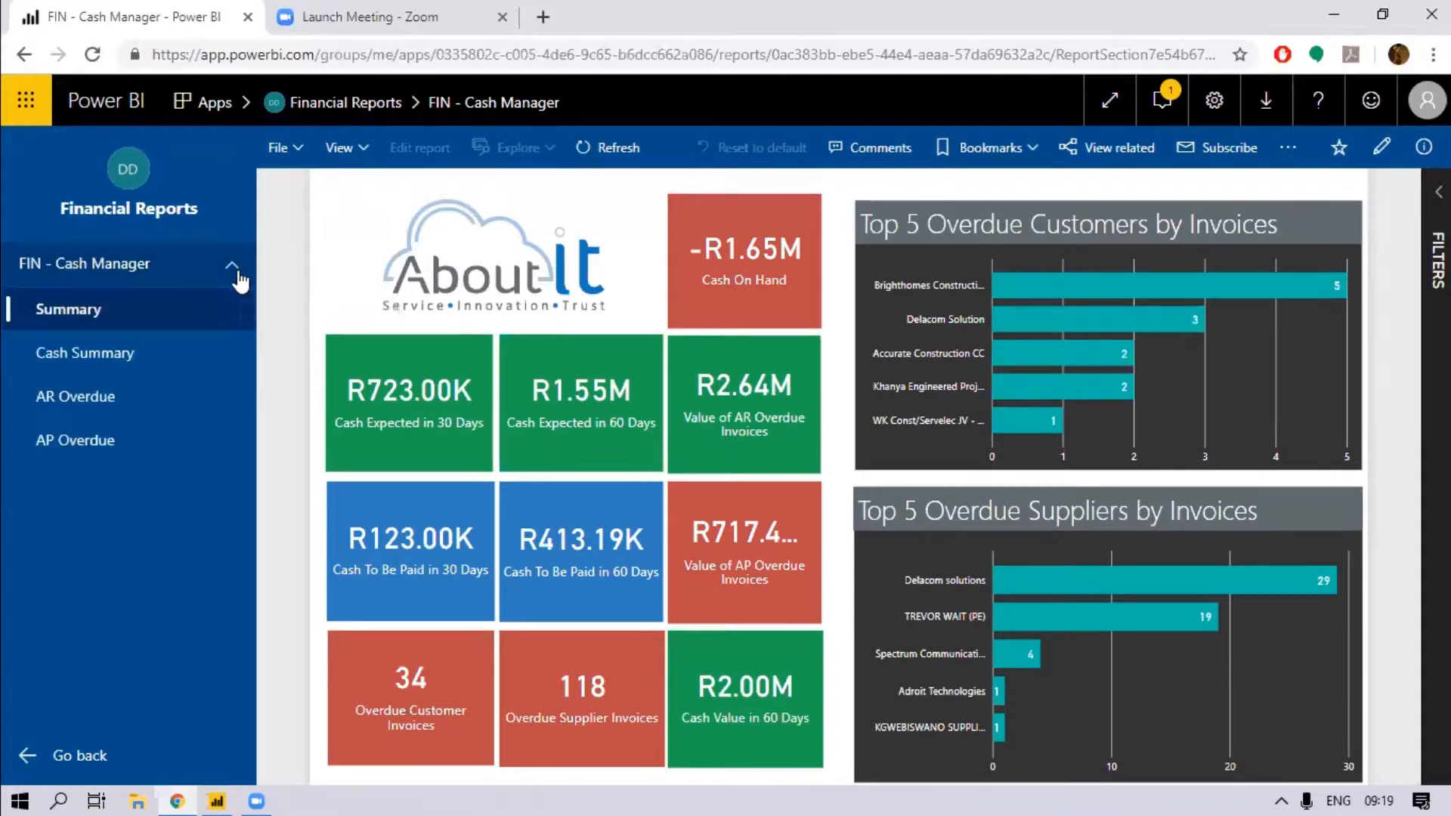
{"action": "left_click", "coordinate": [91, 355]}
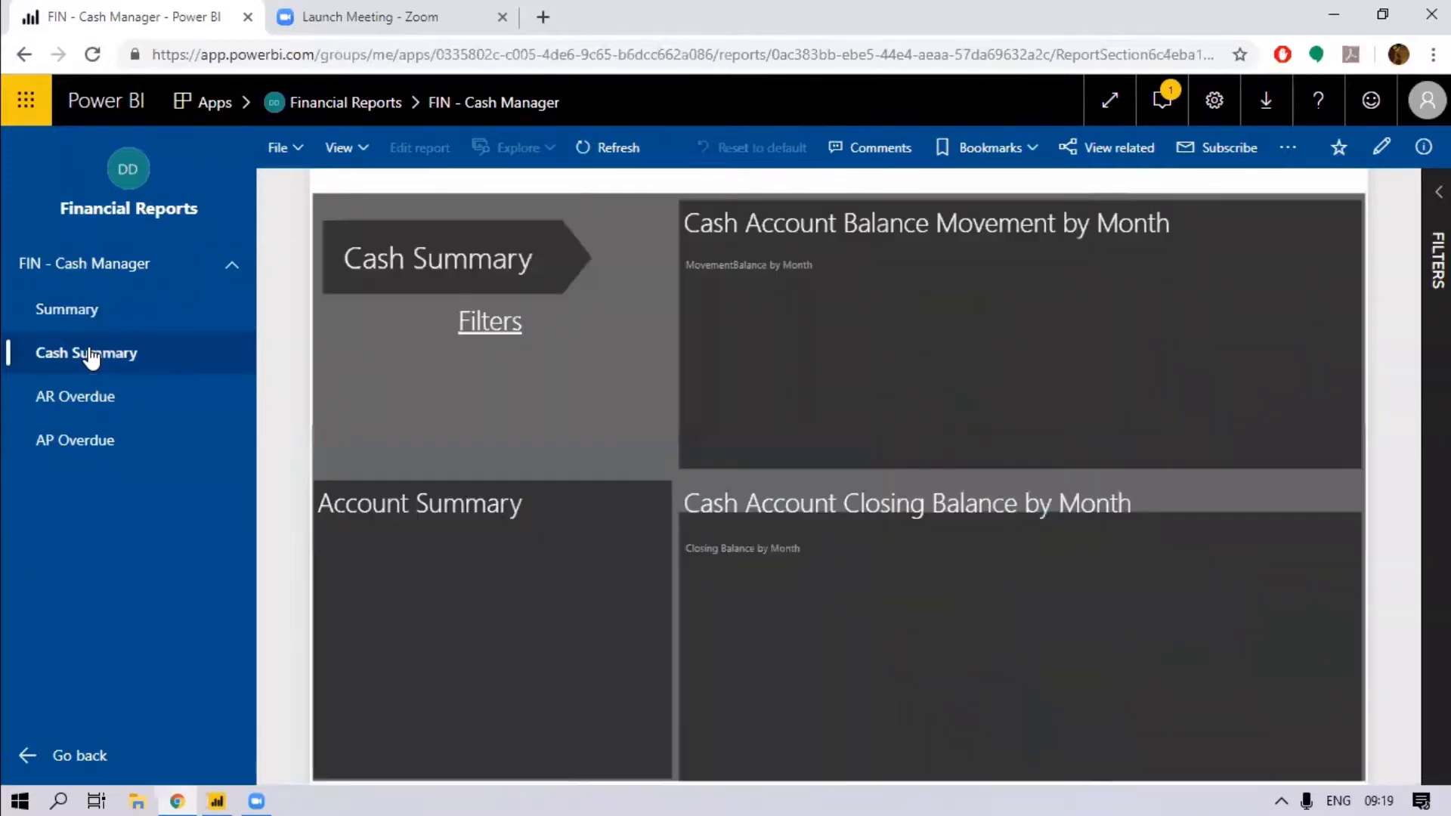
{"action": "left_click", "coordinate": [96, 403]}
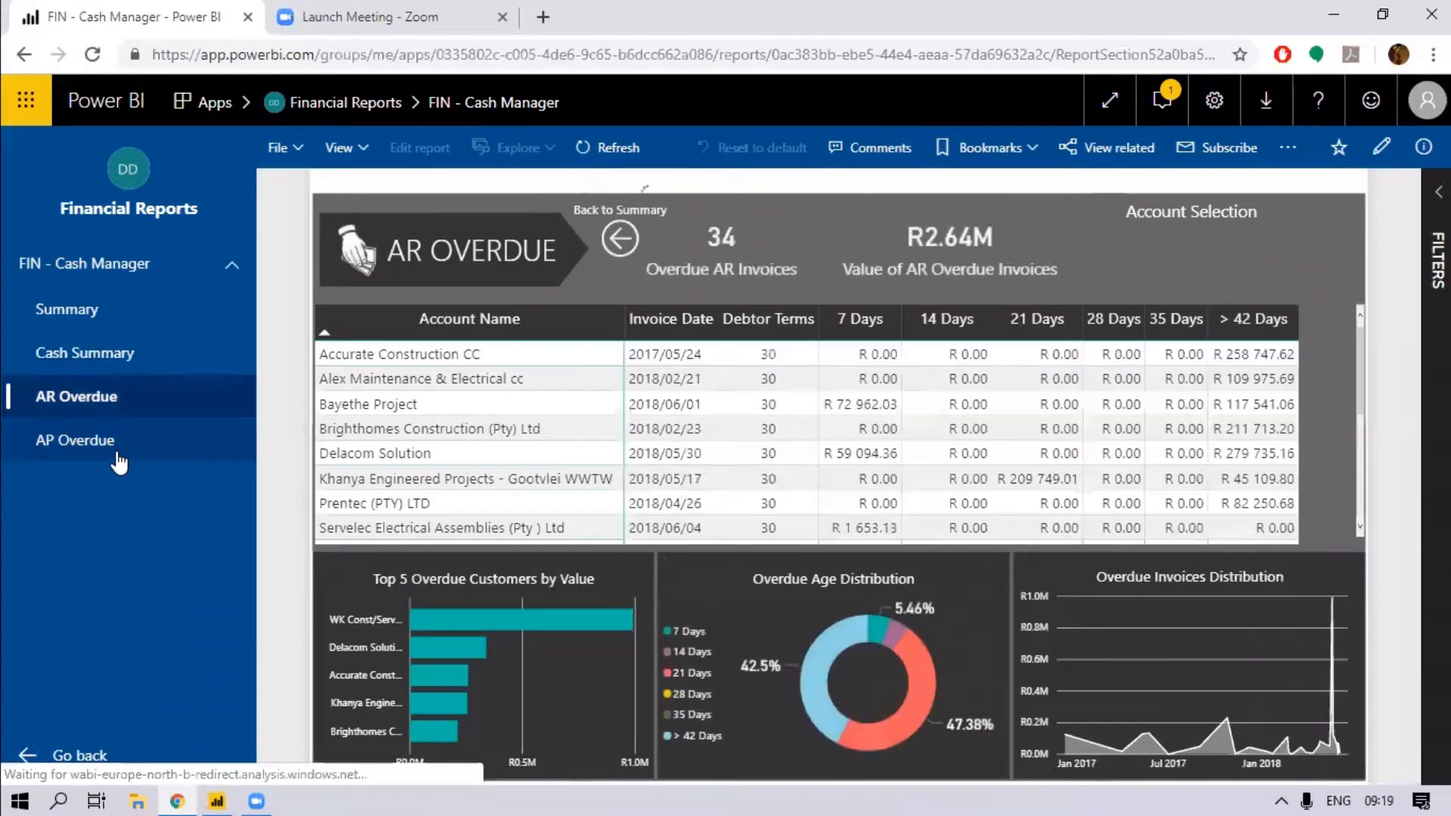
{"action": "left_click", "coordinate": [115, 450]}
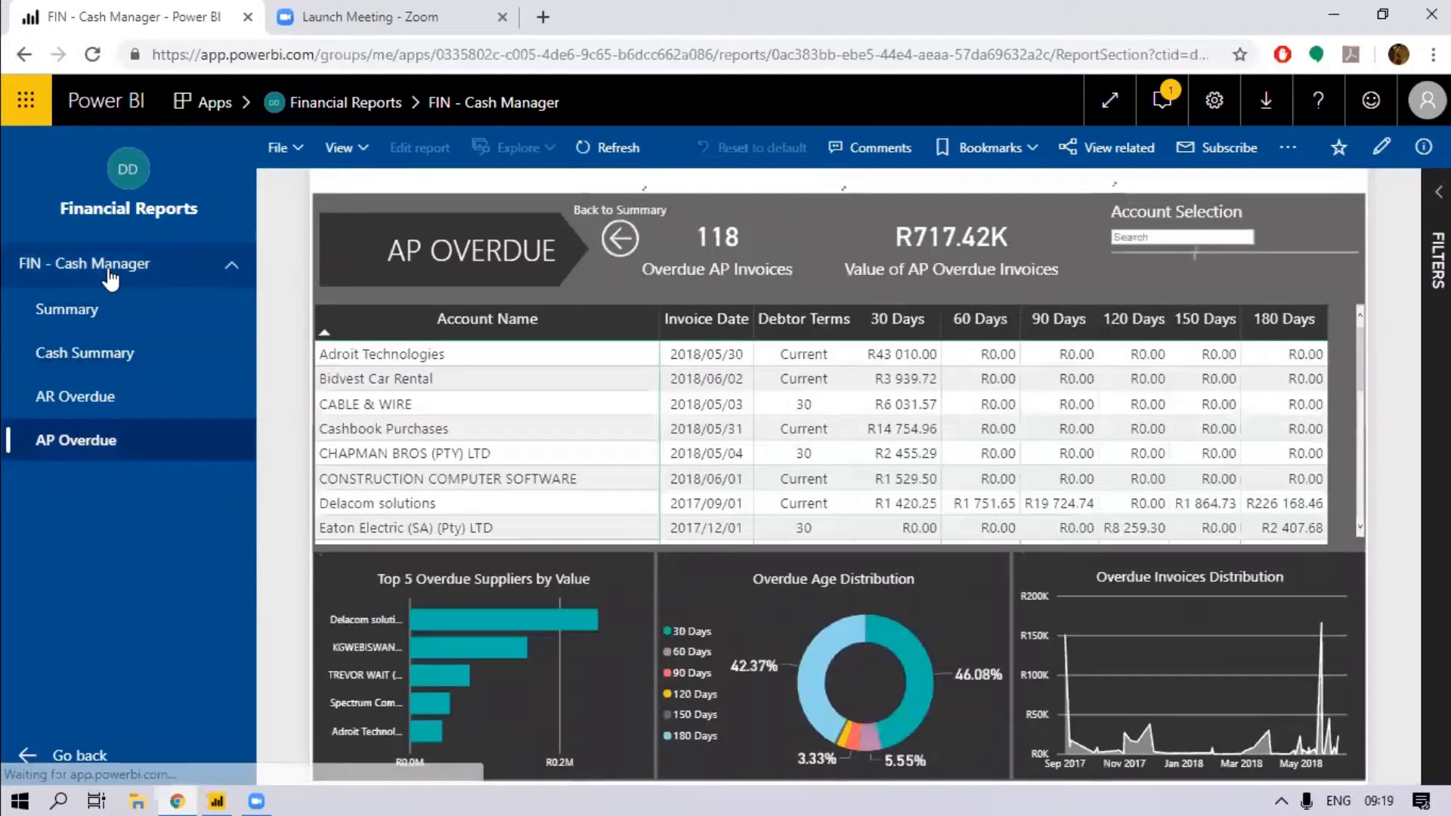
{"action": "left_click", "coordinate": [232, 266]}
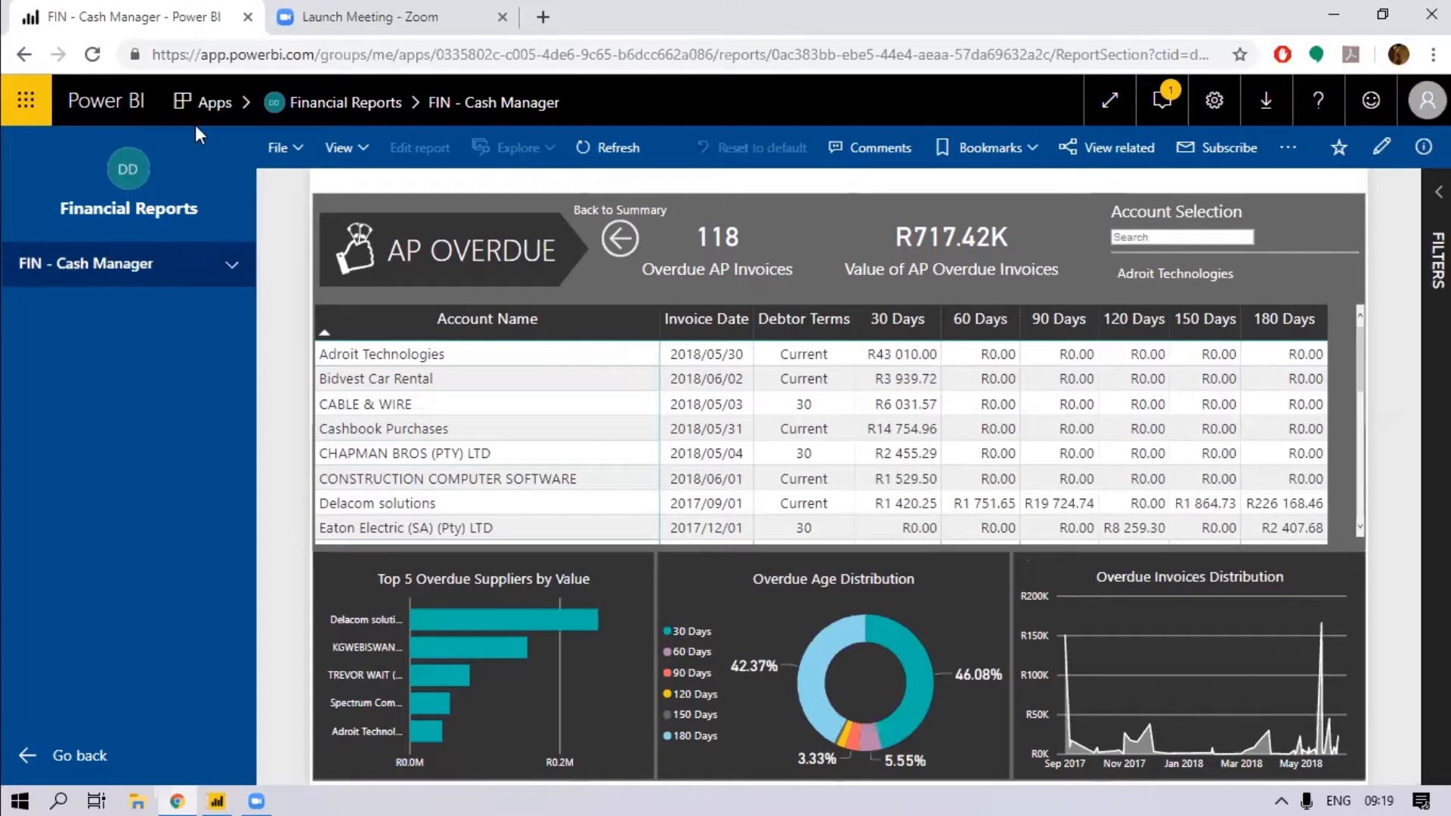
- Open the Demo Dashboards workspace's edit settings from the workspaces list
{"action": "left_click", "coordinate": [106, 108]}
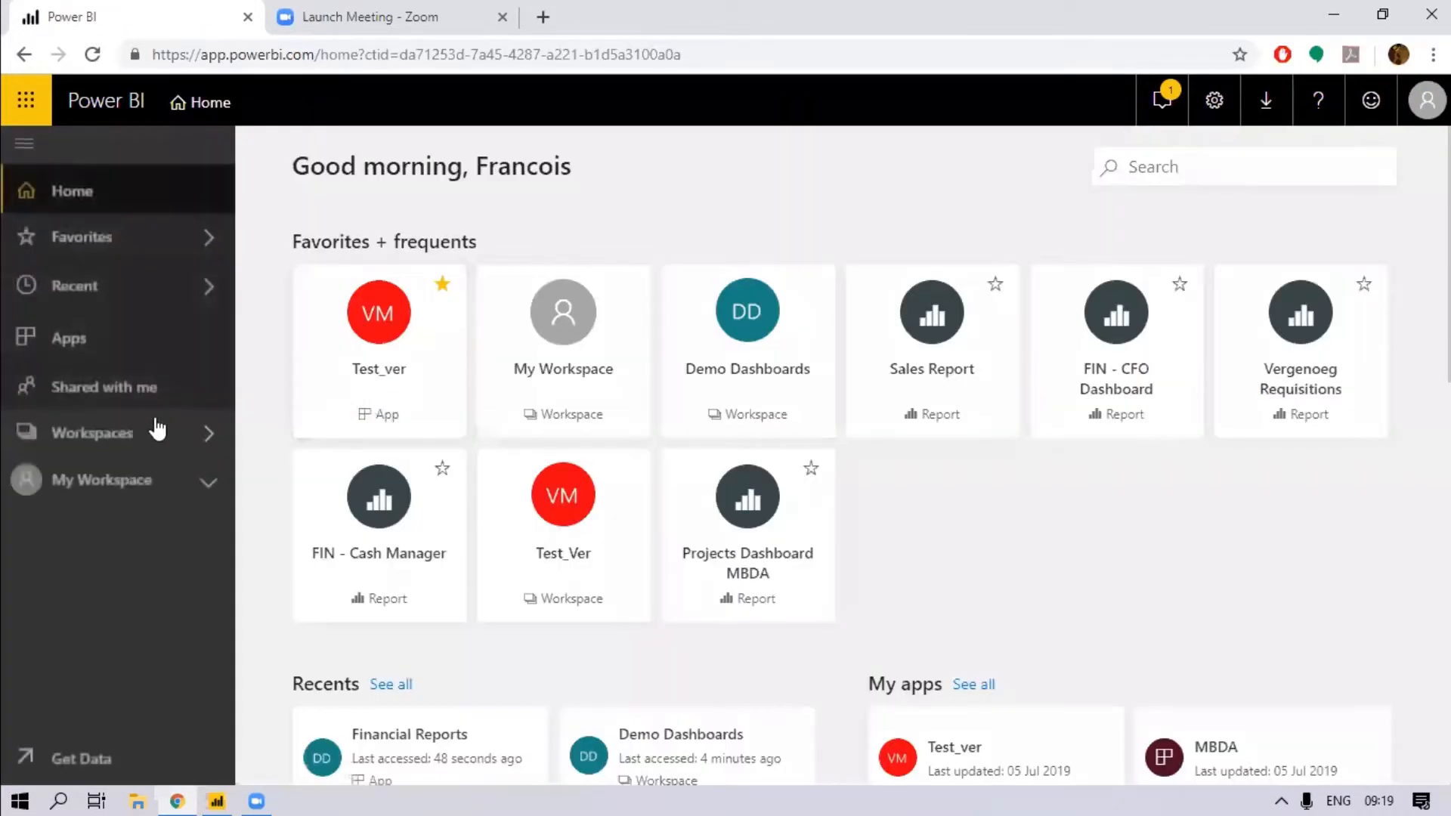
{"action": "left_click", "coordinate": [169, 450]}
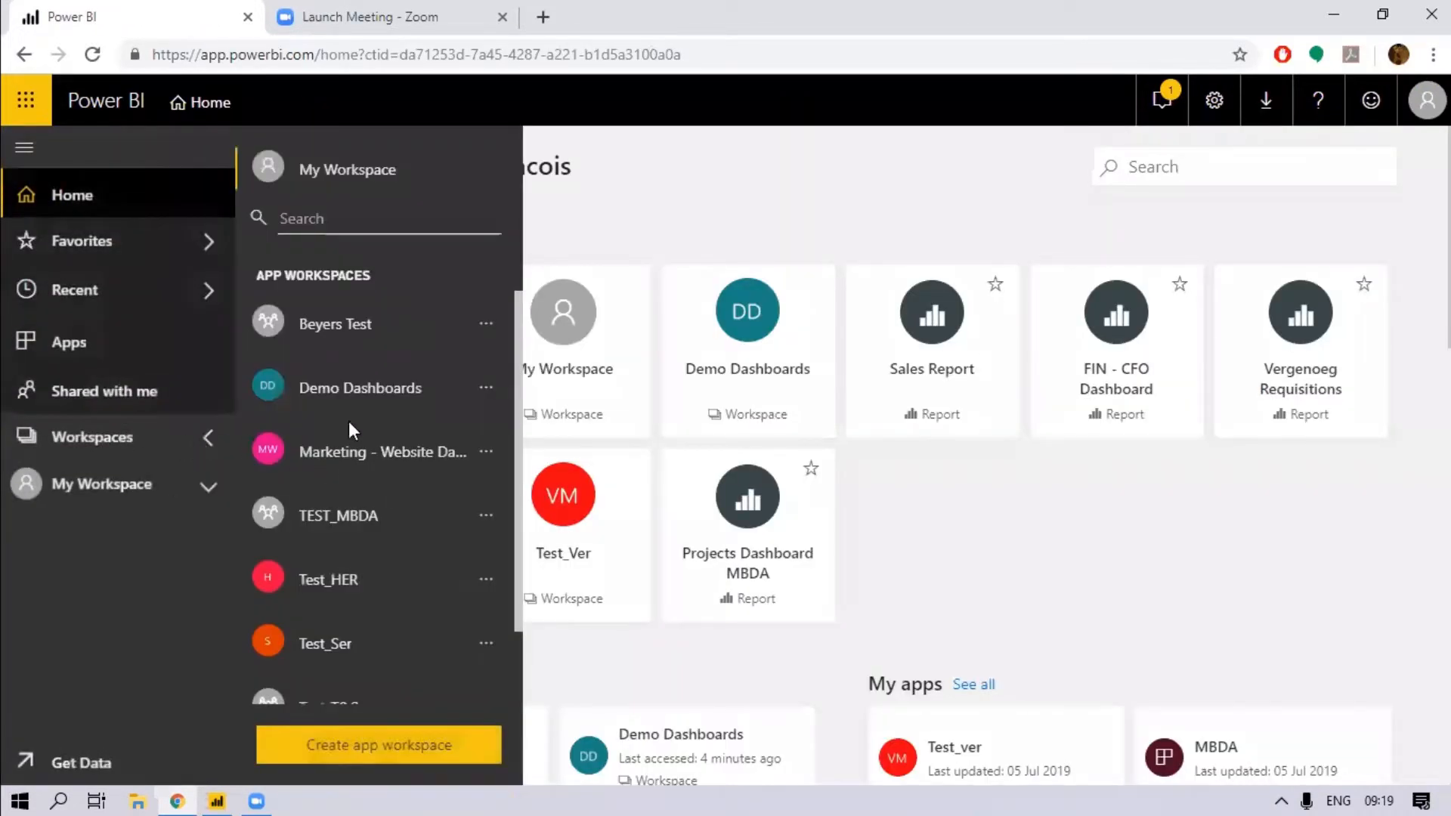
{"action": "left_click", "coordinate": [485, 387]}
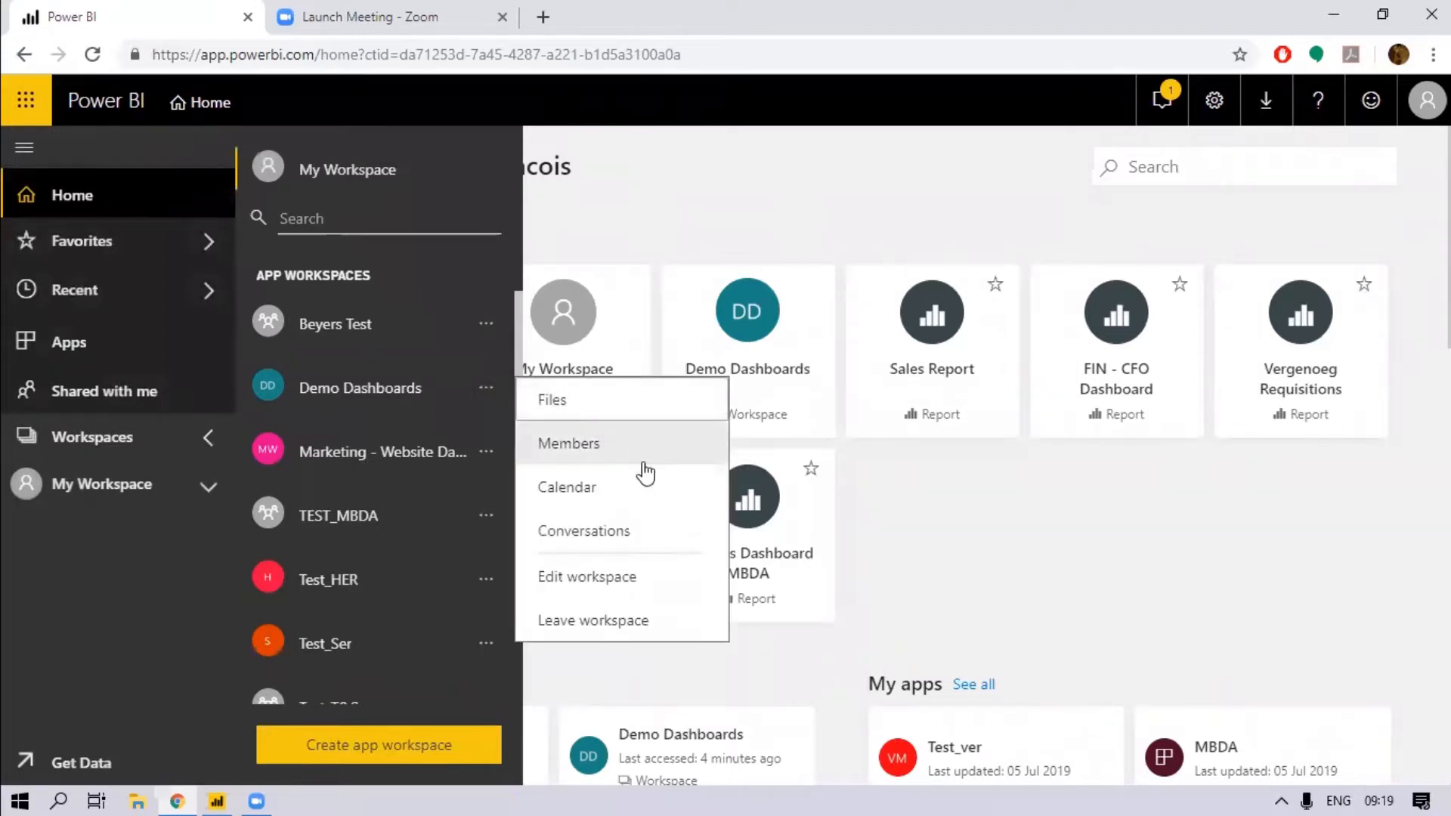
{"action": "left_click", "coordinate": [655, 582]}
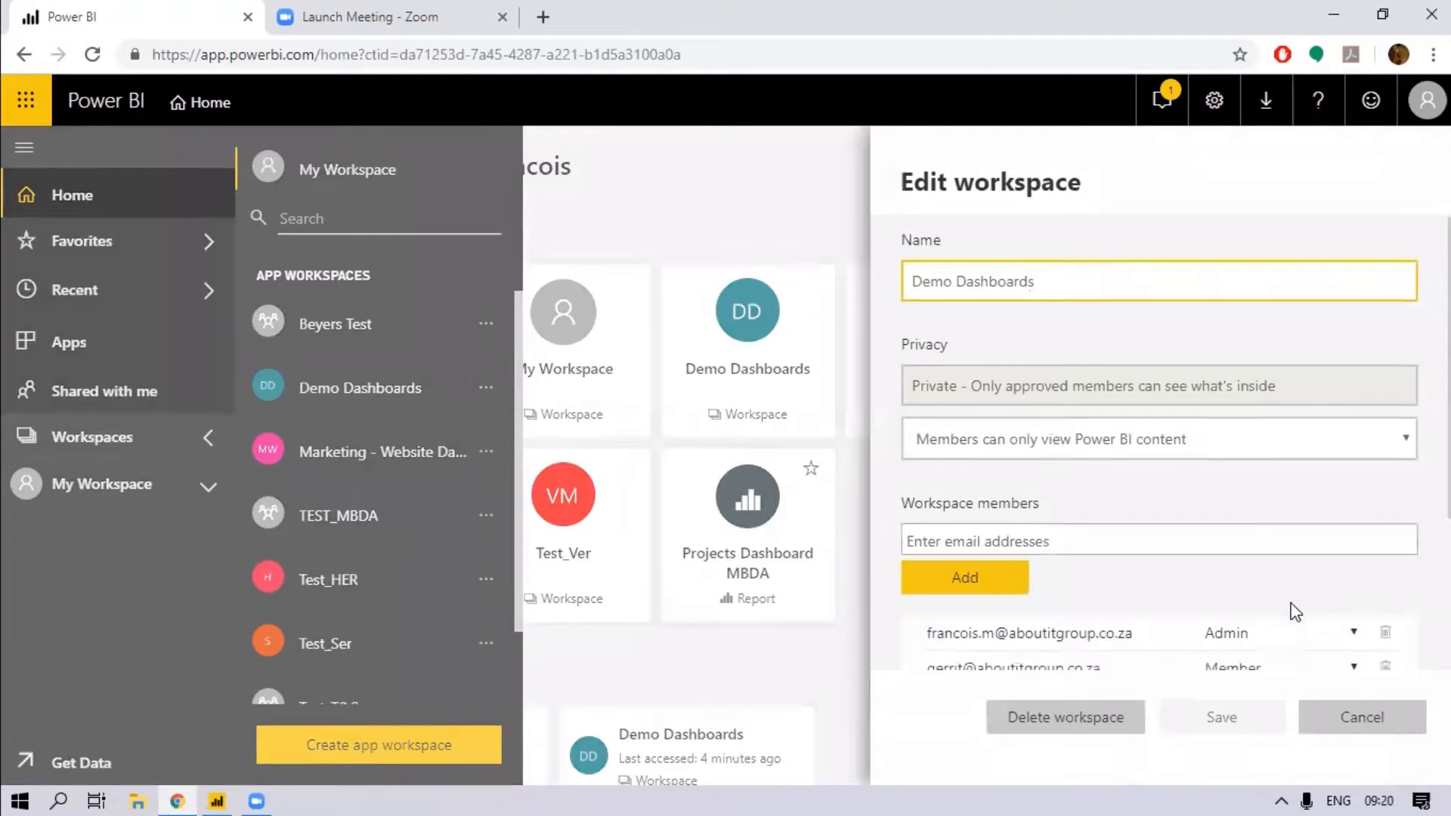
- Delete one colleague's member row, save the workspace, and return to account sign-in
{"action": "scroll", "coordinate": [1293, 611], "scroll_direction": "down", "scroll_amount": 3}
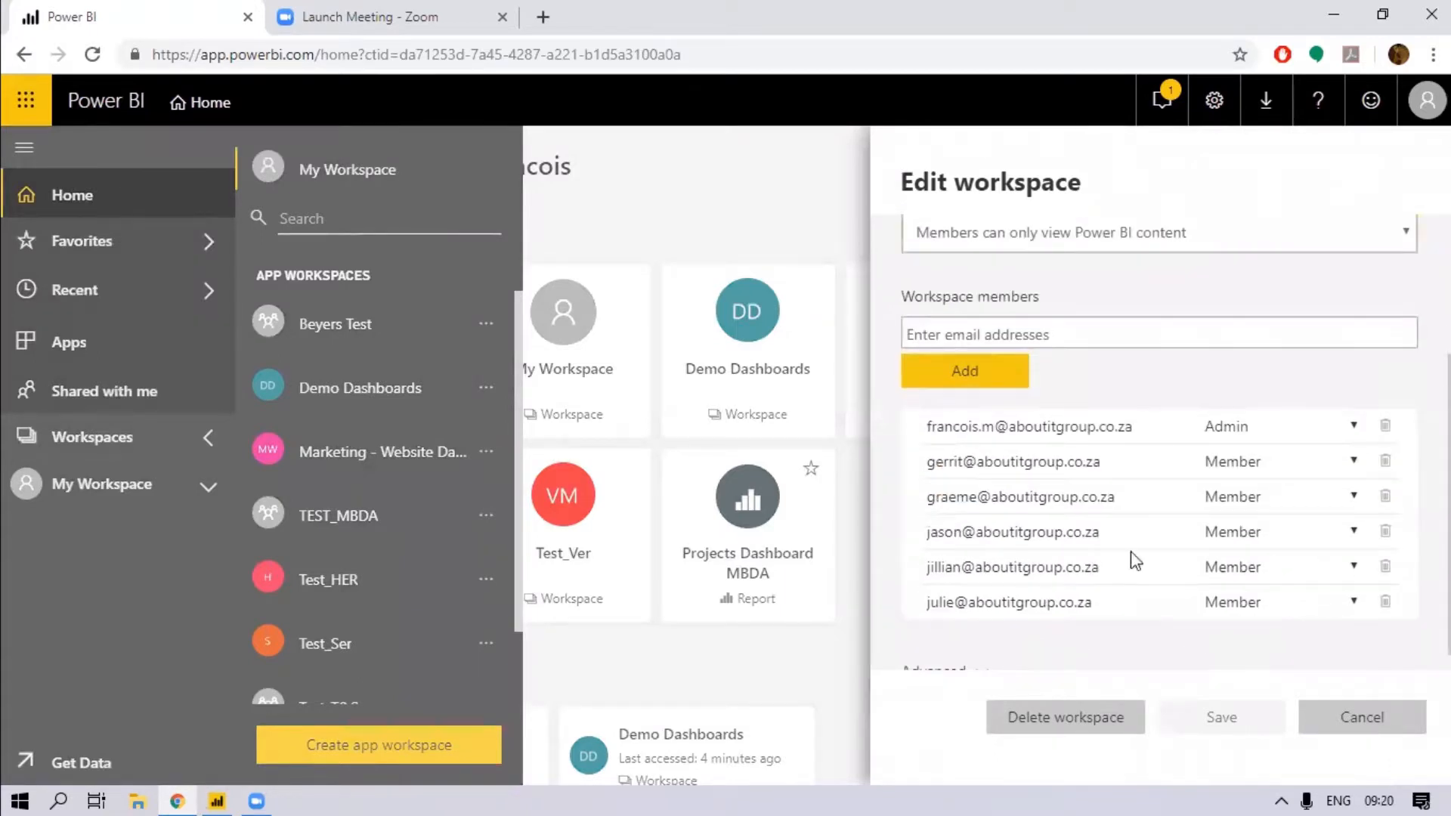
{"action": "left_click", "coordinate": [1384, 567]}
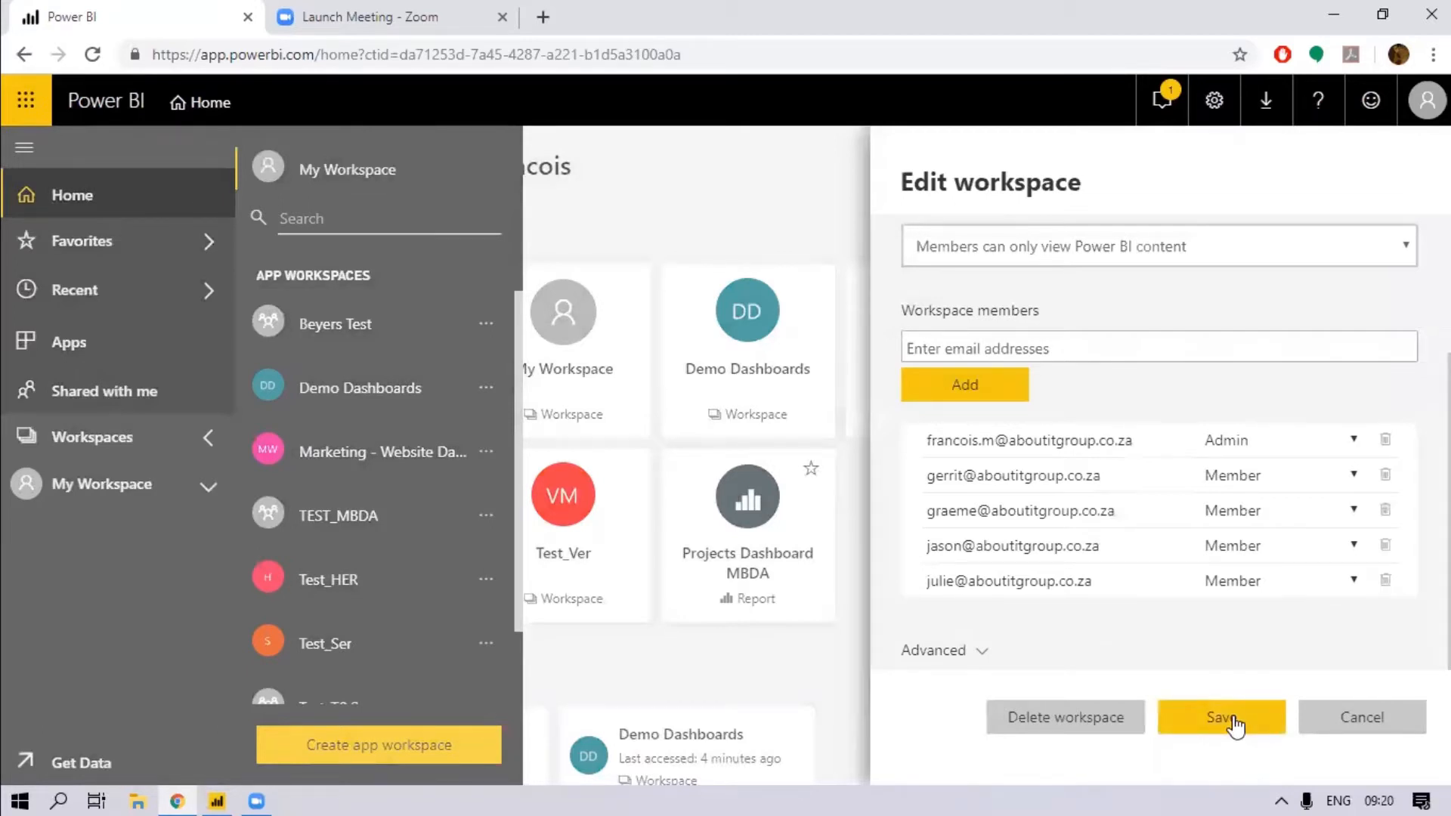
{"action": "left_click", "coordinate": [1234, 723]}
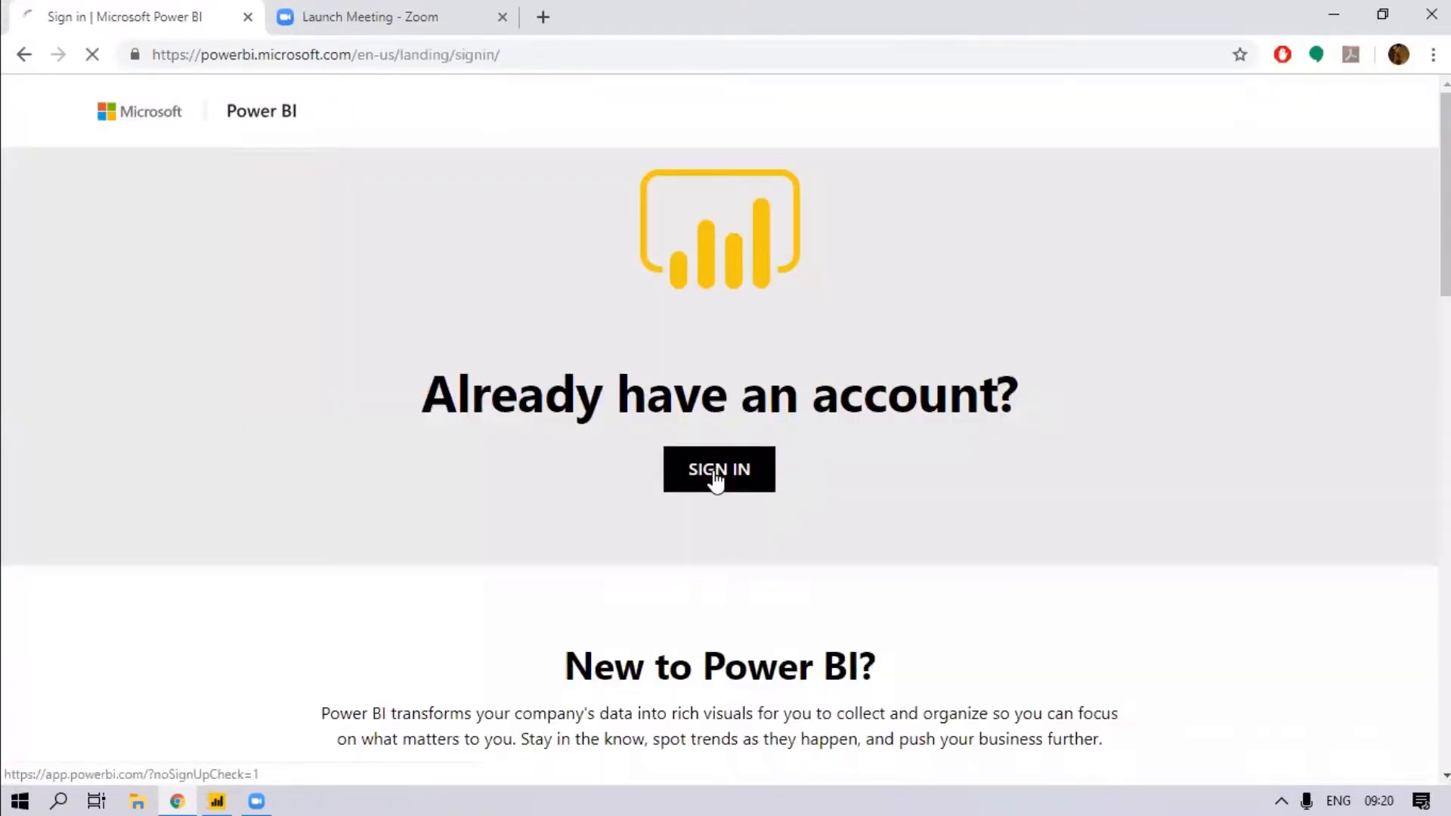
{"action": "left_click", "coordinate": [714, 472]}
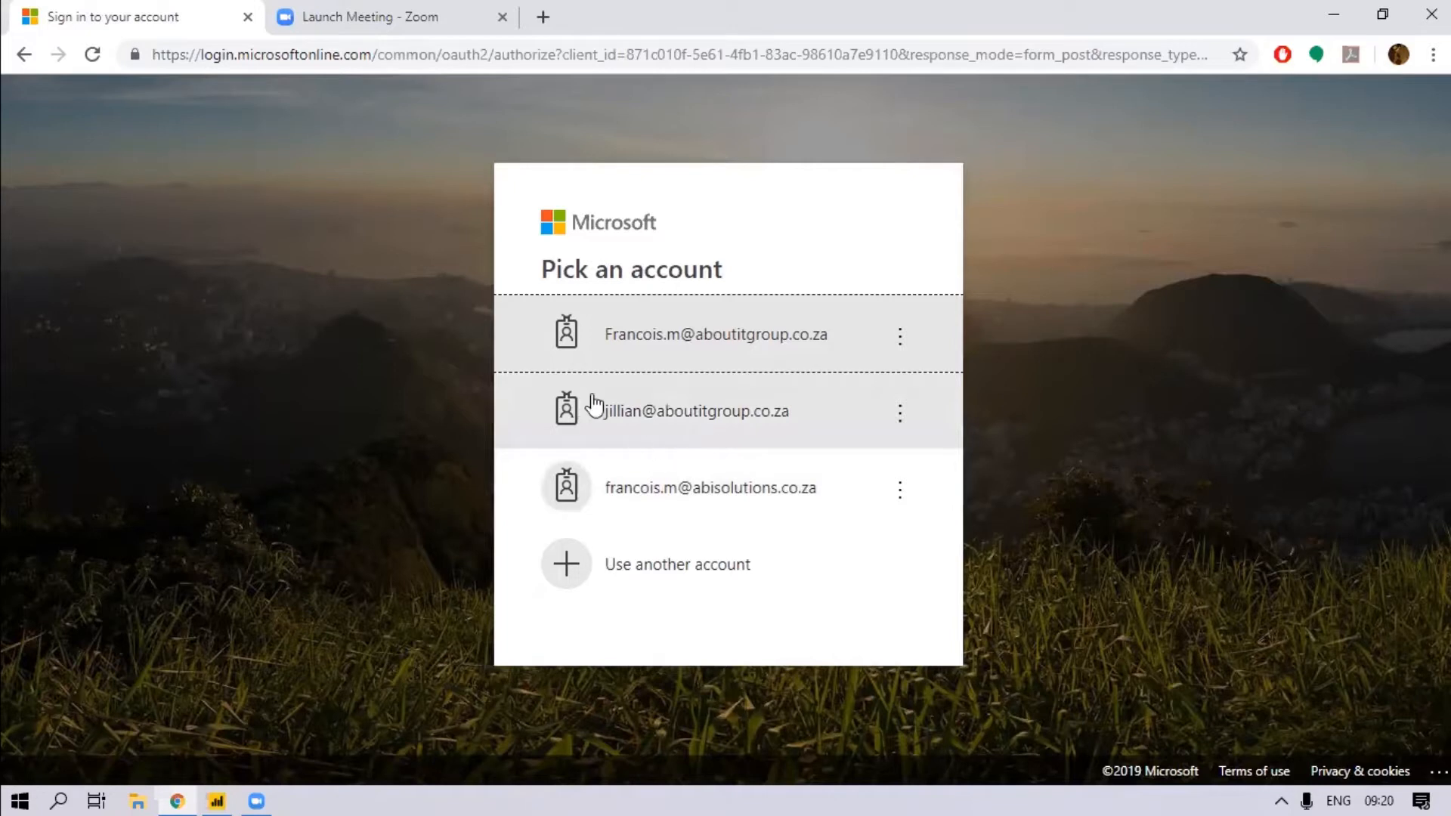
- Choose the colleague's work account on the Pick an account screen
{"action": "left_click", "coordinate": [673, 410]}
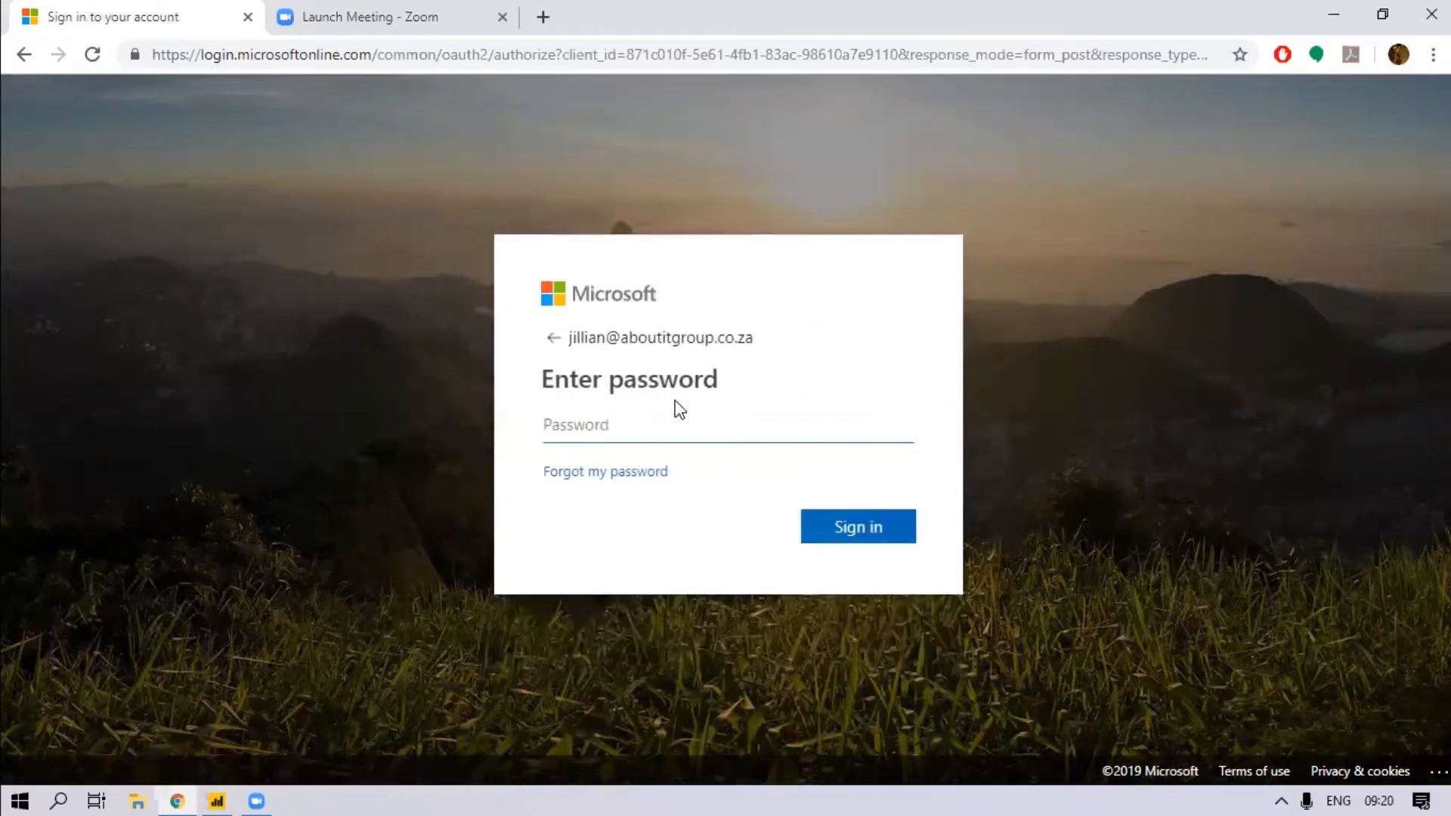
- Sign in with the colleague's password and view the workspaces the account can reach
{"action": "type", "text": "••••••••••"}
{"action": "key", "text": "Return"}
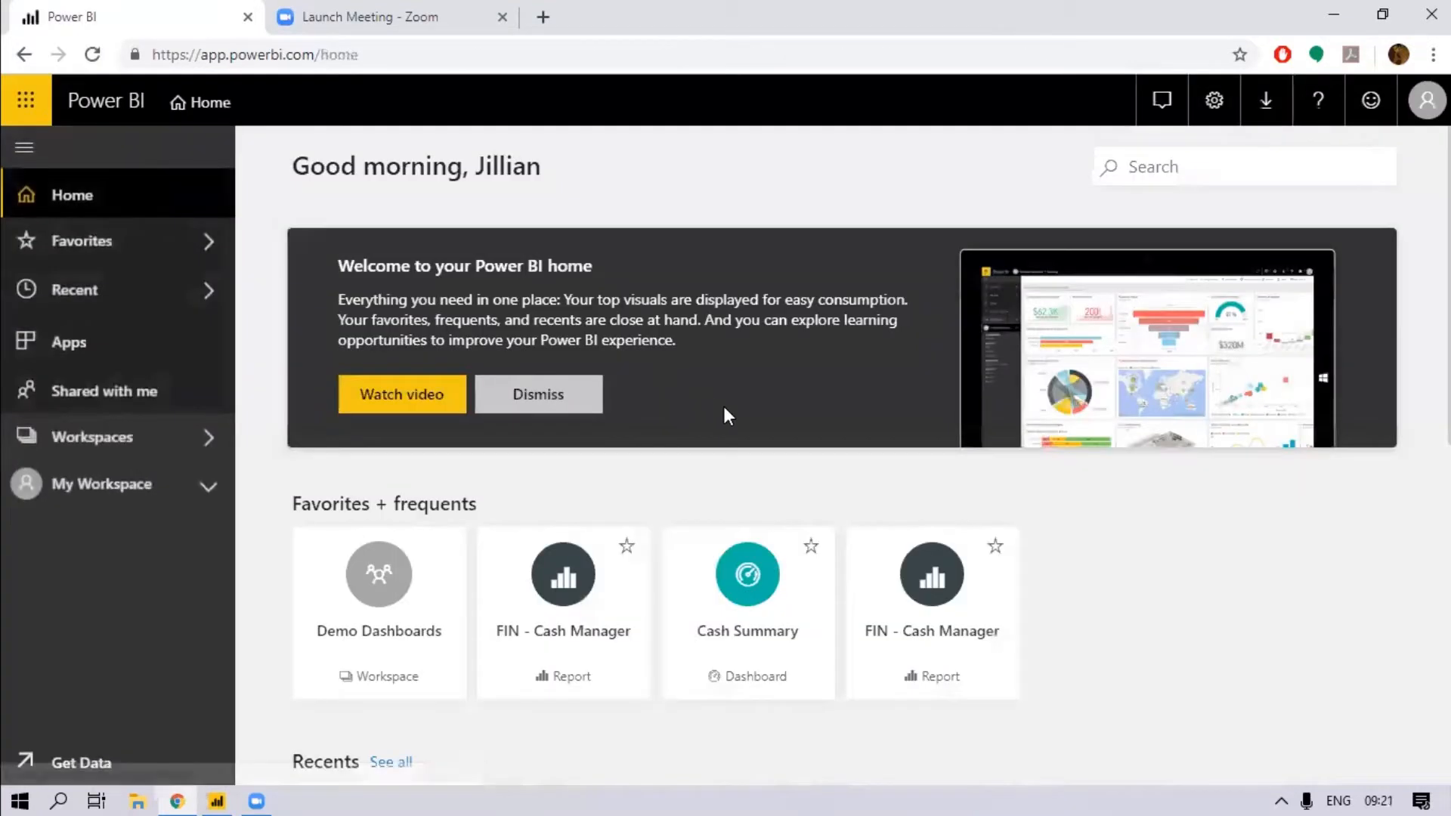
{"action": "left_click", "coordinate": [83, 428]}
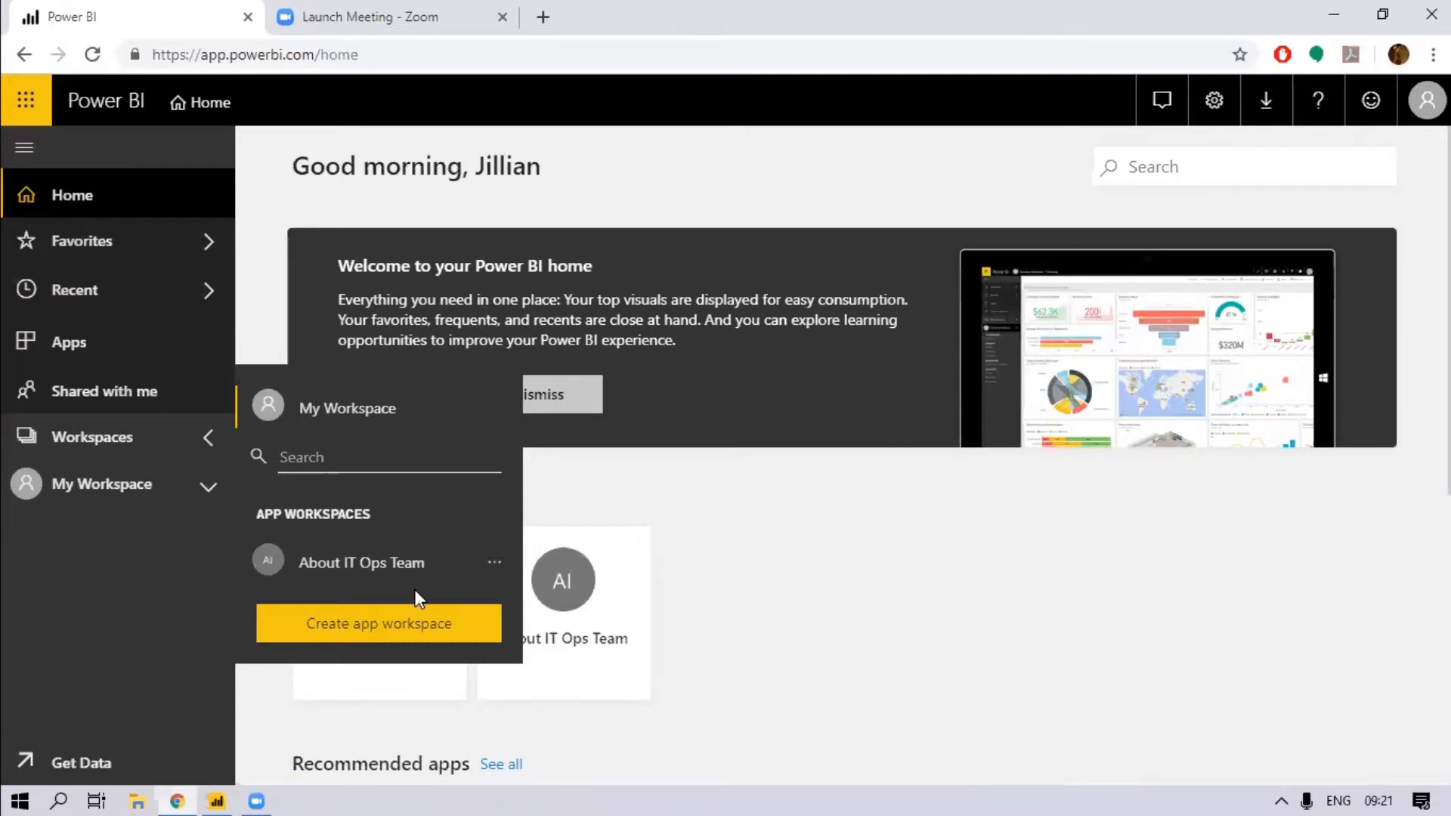
- Go to the still-empty Apps page and browse apps available to install
{"action": "left_click", "coordinate": [654, 462]}
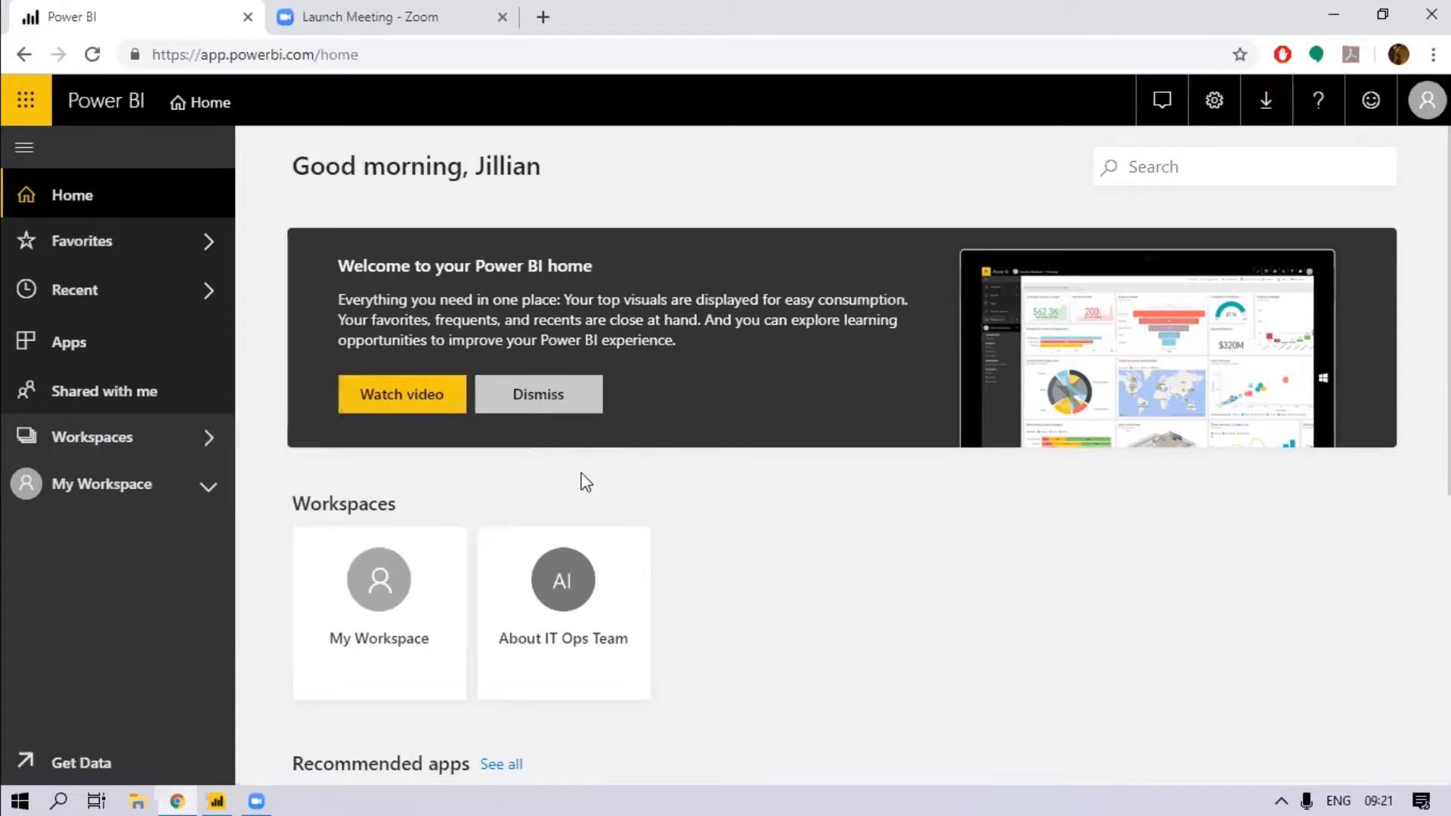
{"action": "left_click", "coordinate": [67, 346]}
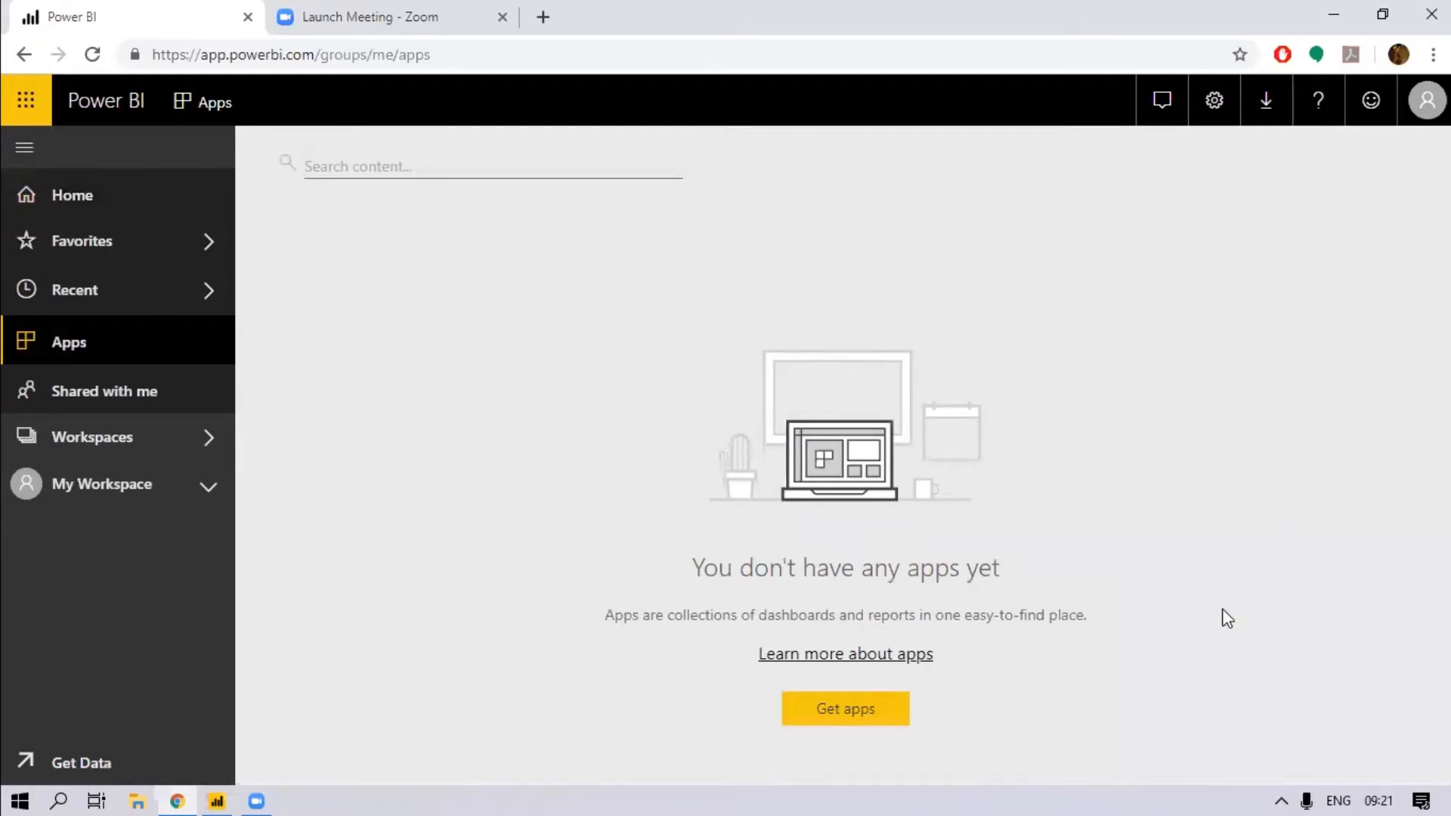
{"action": "left_click", "coordinate": [852, 718]}
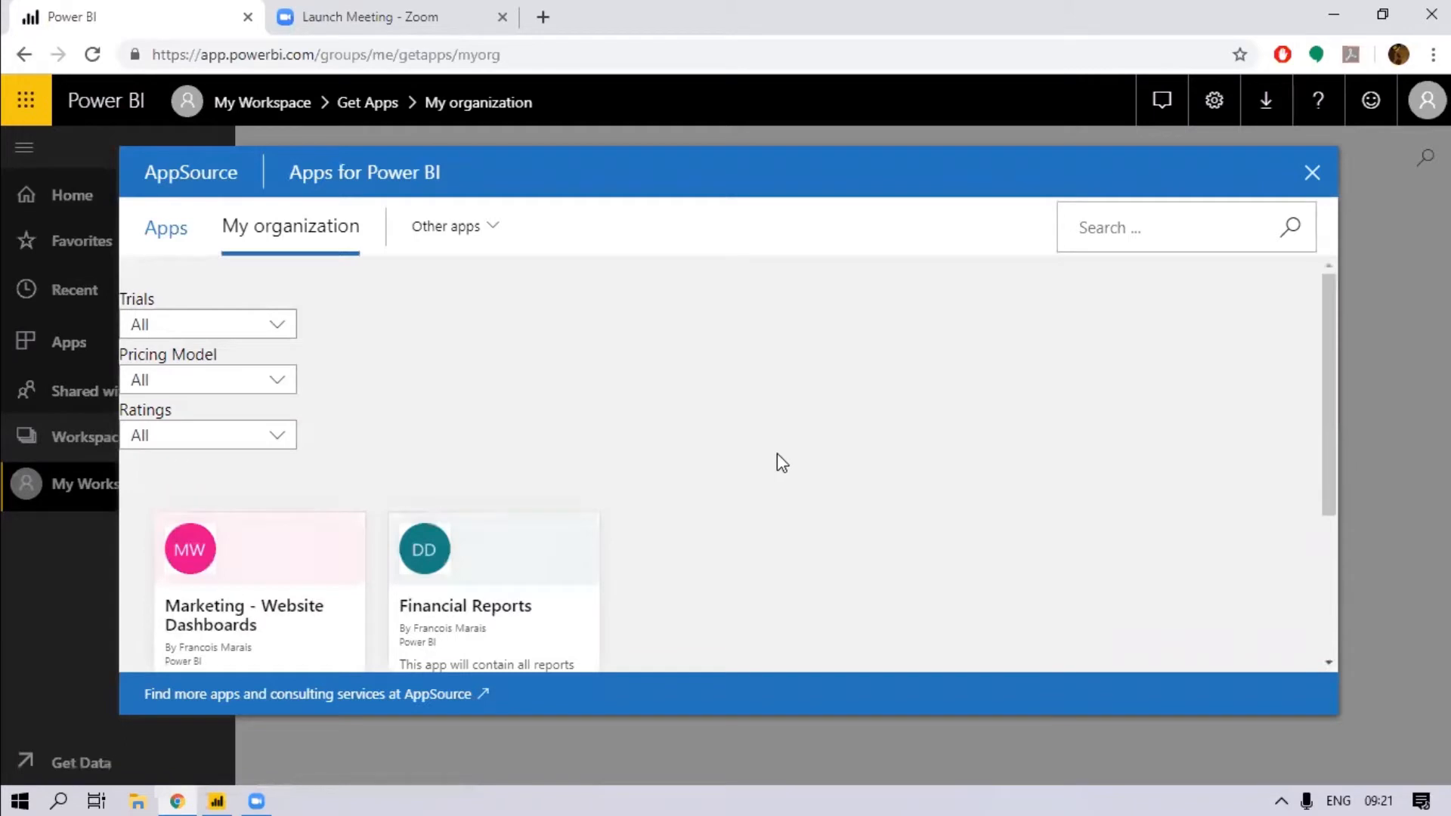
- Scroll to Financial Reports under My organization and install it
{"action": "scroll", "coordinate": [777, 462], "scroll_direction": "down", "scroll_amount": 3}
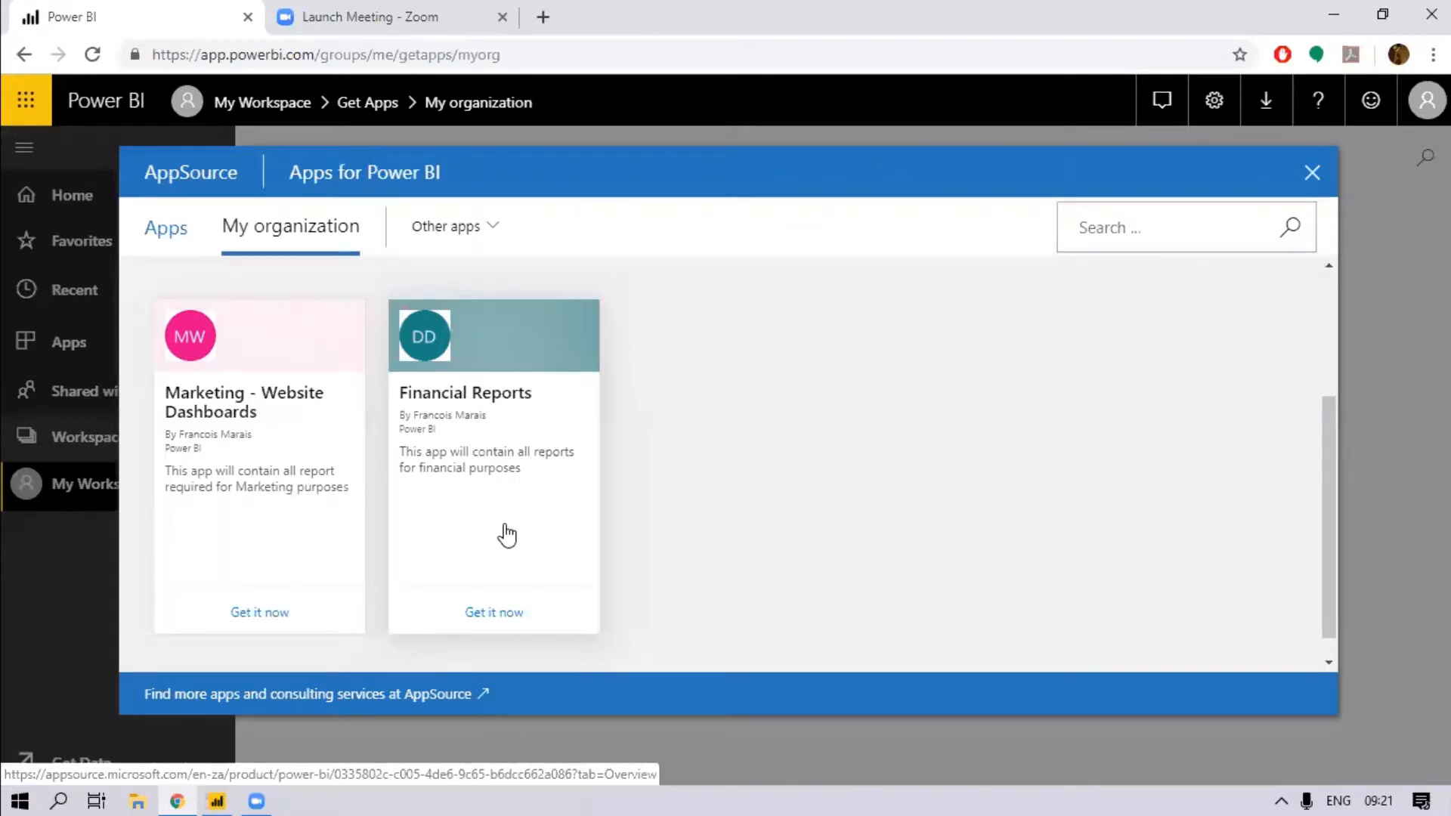
{"action": "left_click", "coordinate": [498, 627]}
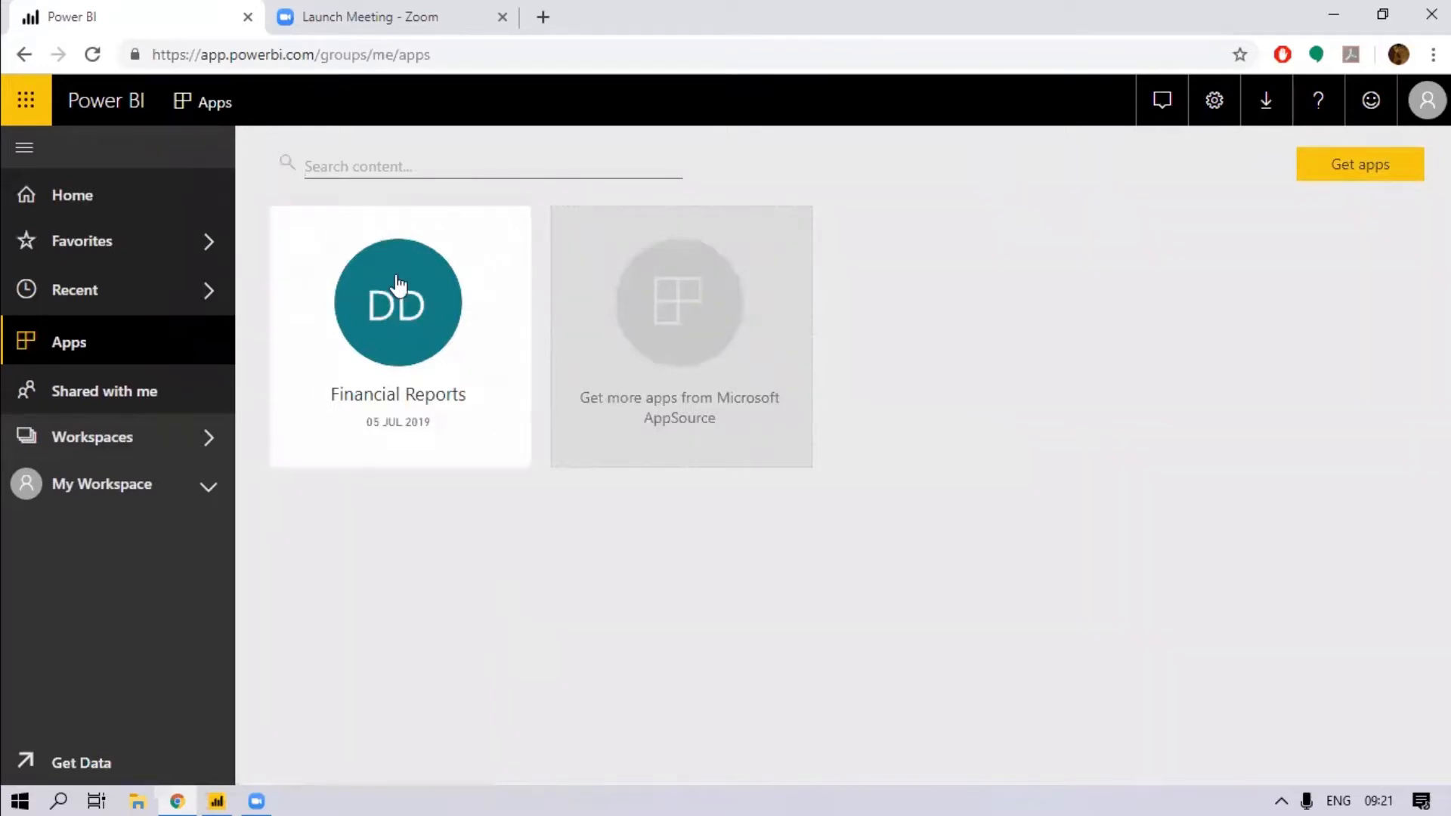
{"action": "mouse_move", "coordinate": [395, 375]}
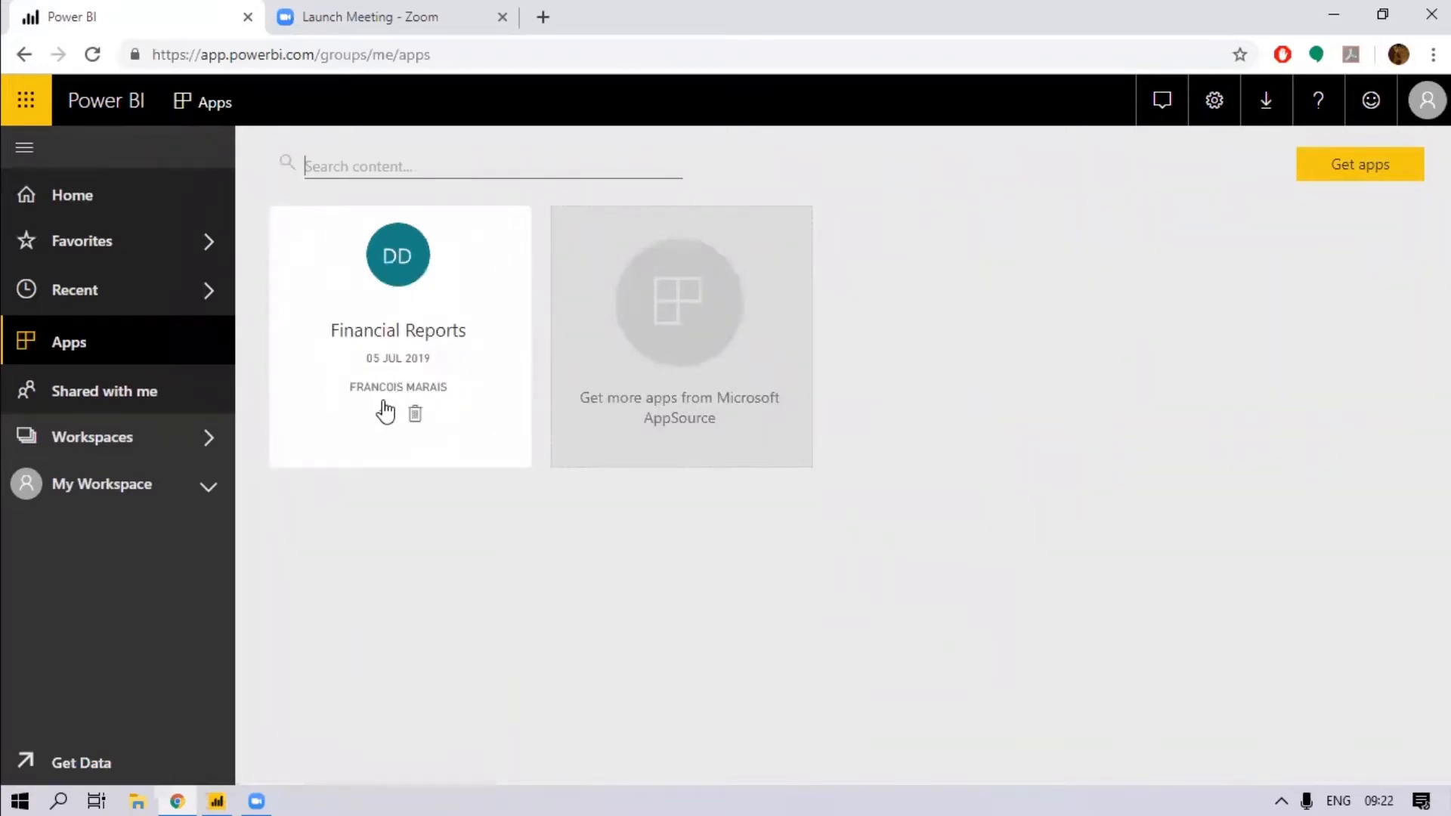
{"action": "left_click", "coordinate": [390, 253]}
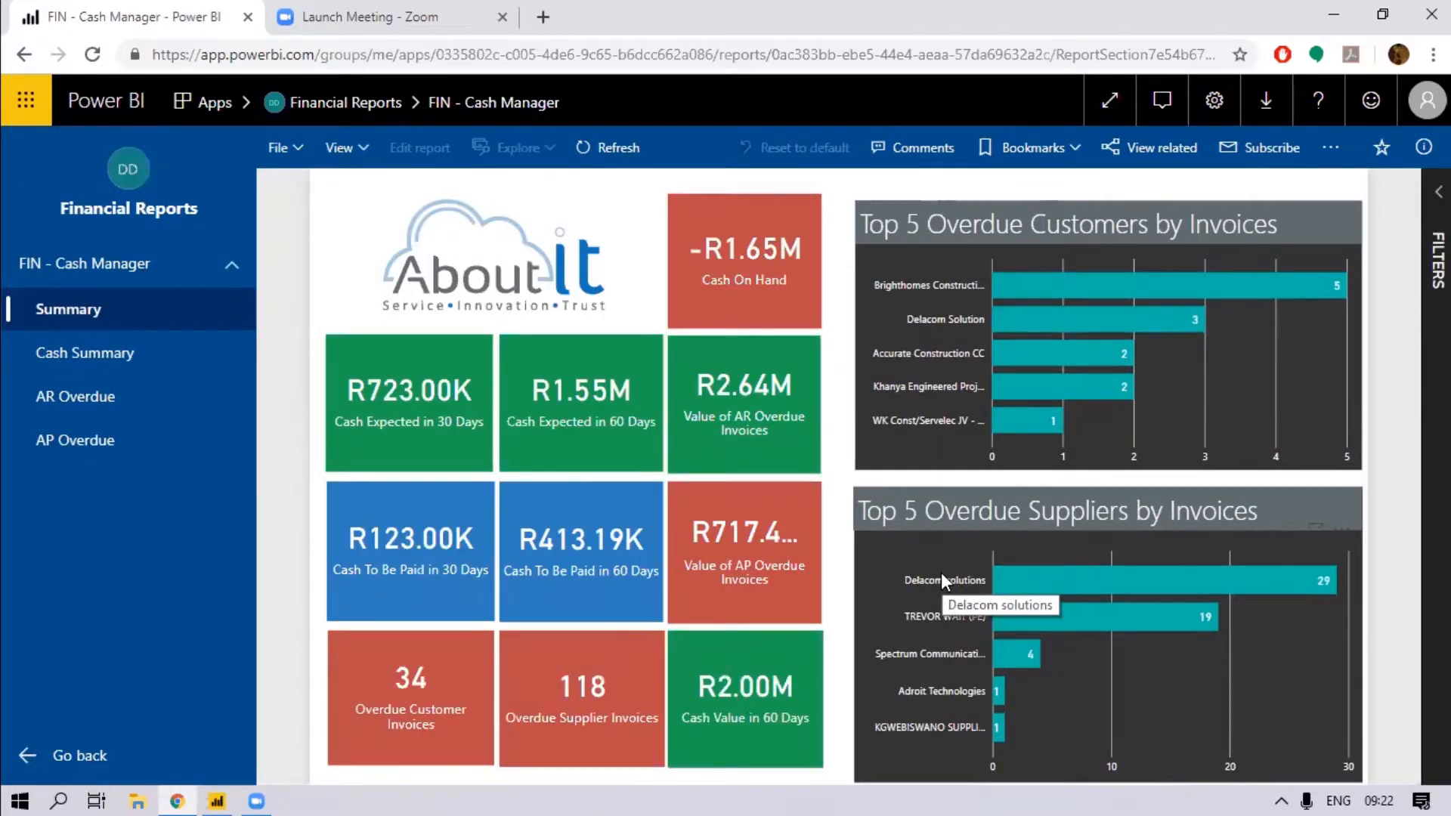
{"action": "left_click", "coordinate": [183, 127]}
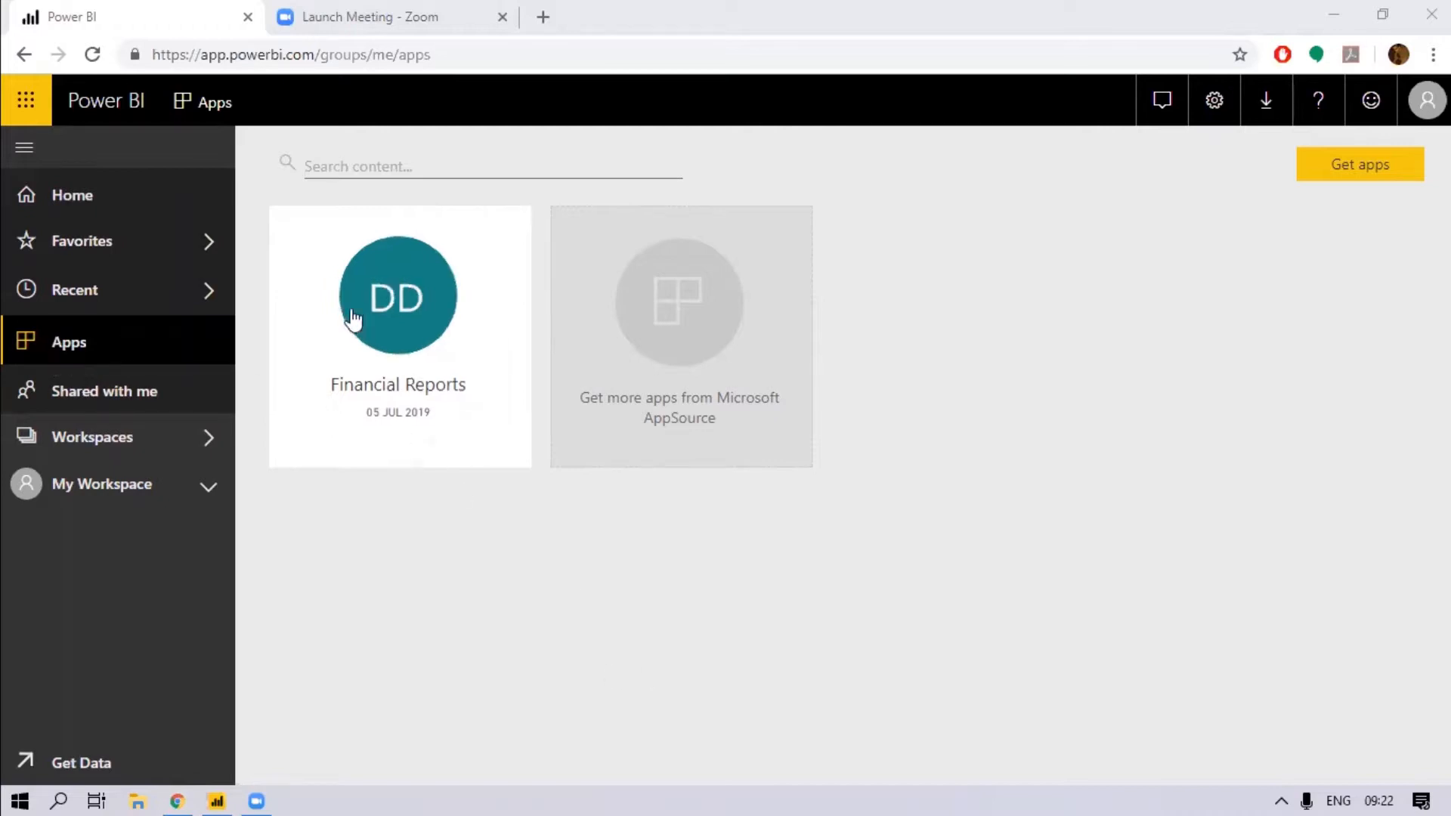
{"action": "mouse_move", "coordinate": [379, 282]}
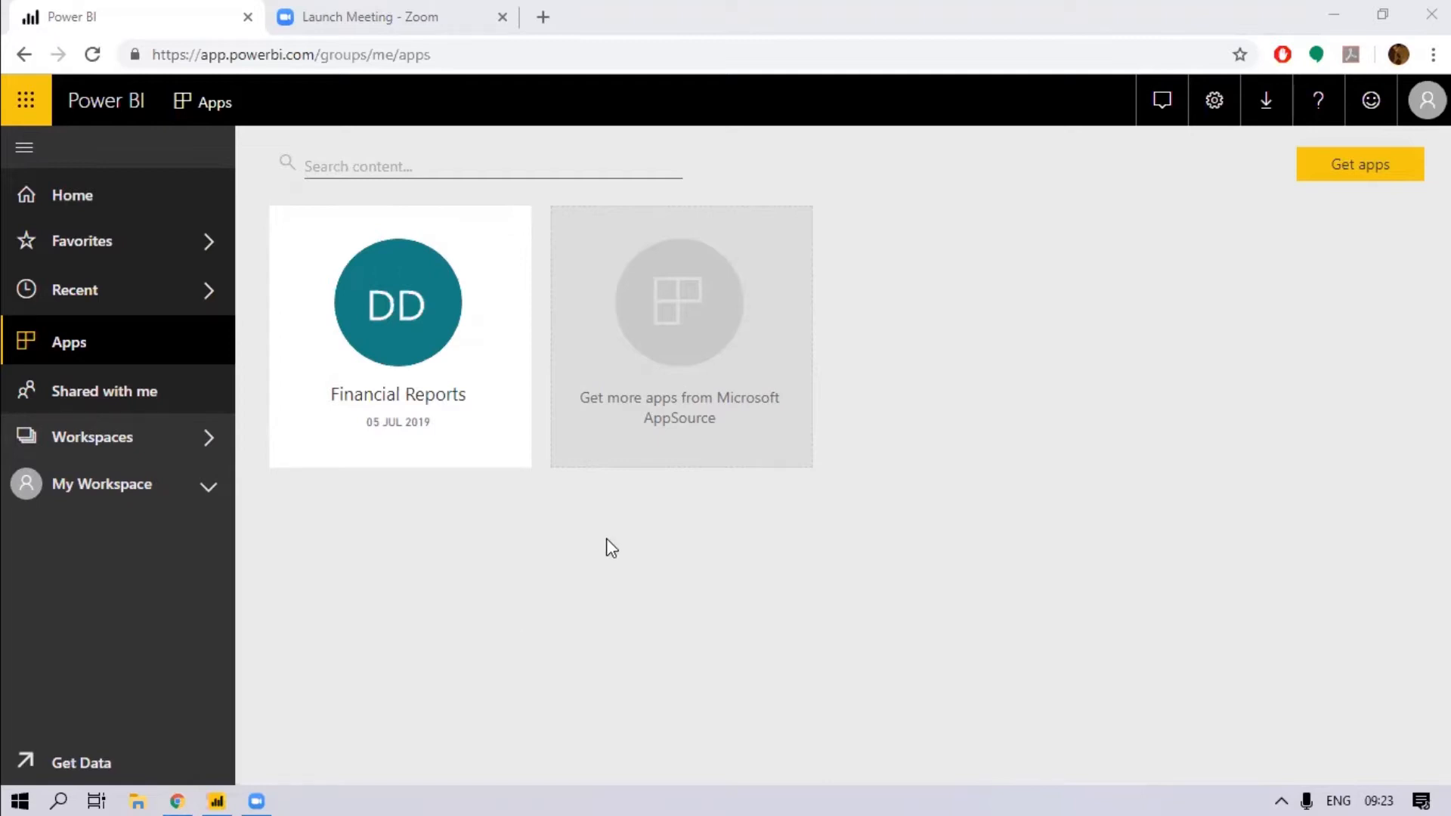
{"action": "left_click", "coordinate": [1333, 18]}
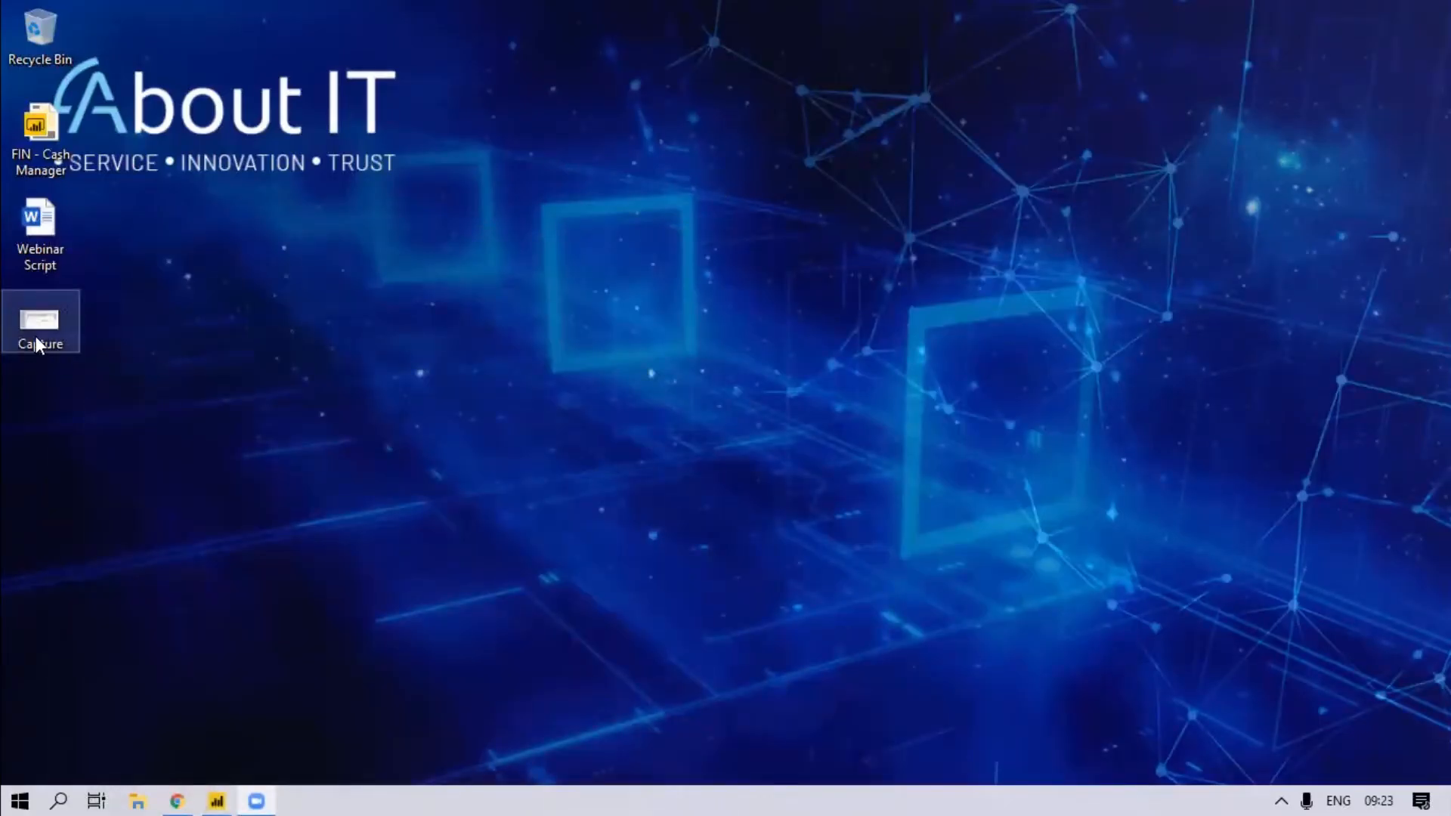
{"action": "double_click", "coordinate": [36, 338]}
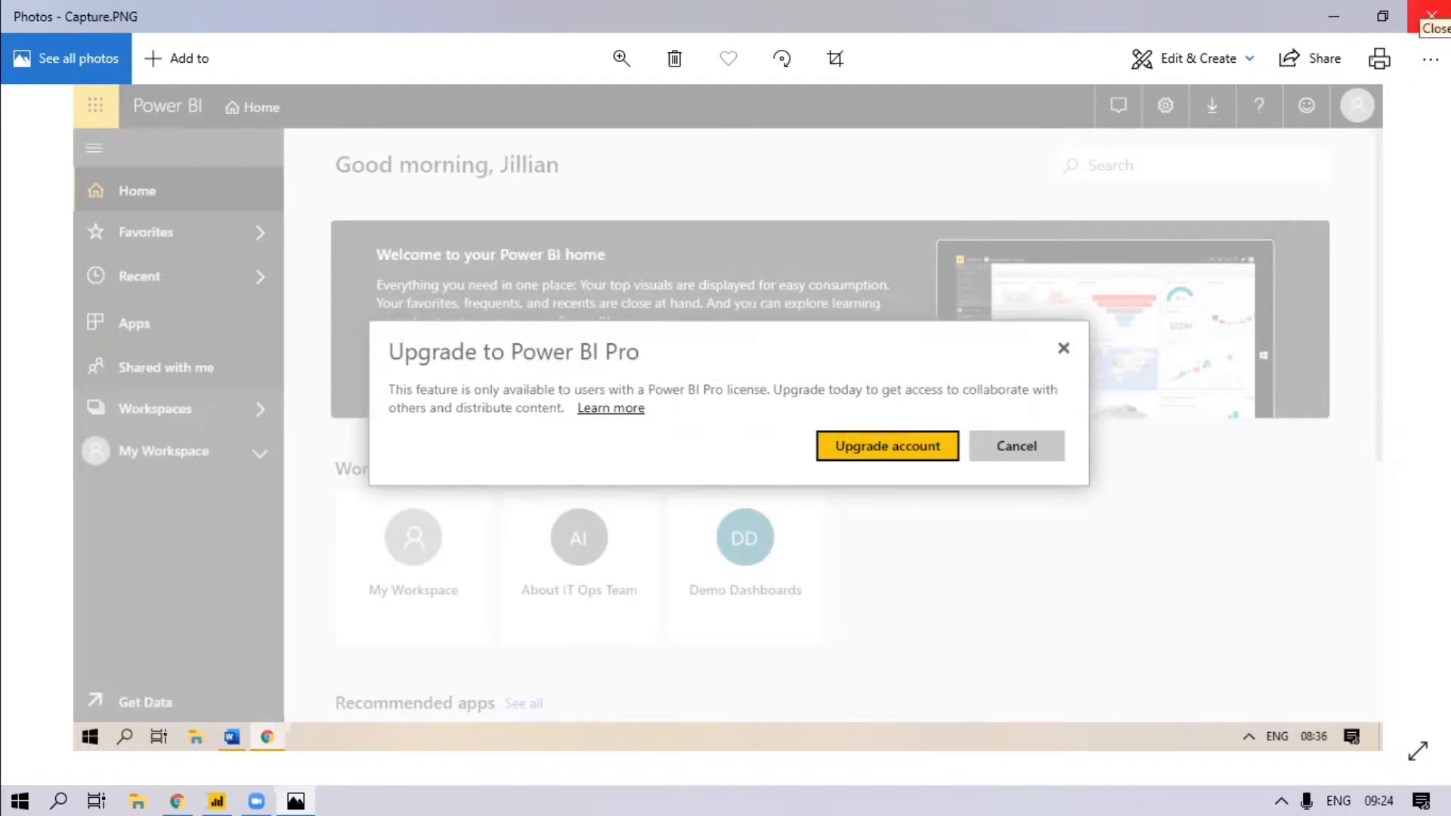
{"action": "left_click", "coordinate": [1431, 14]}
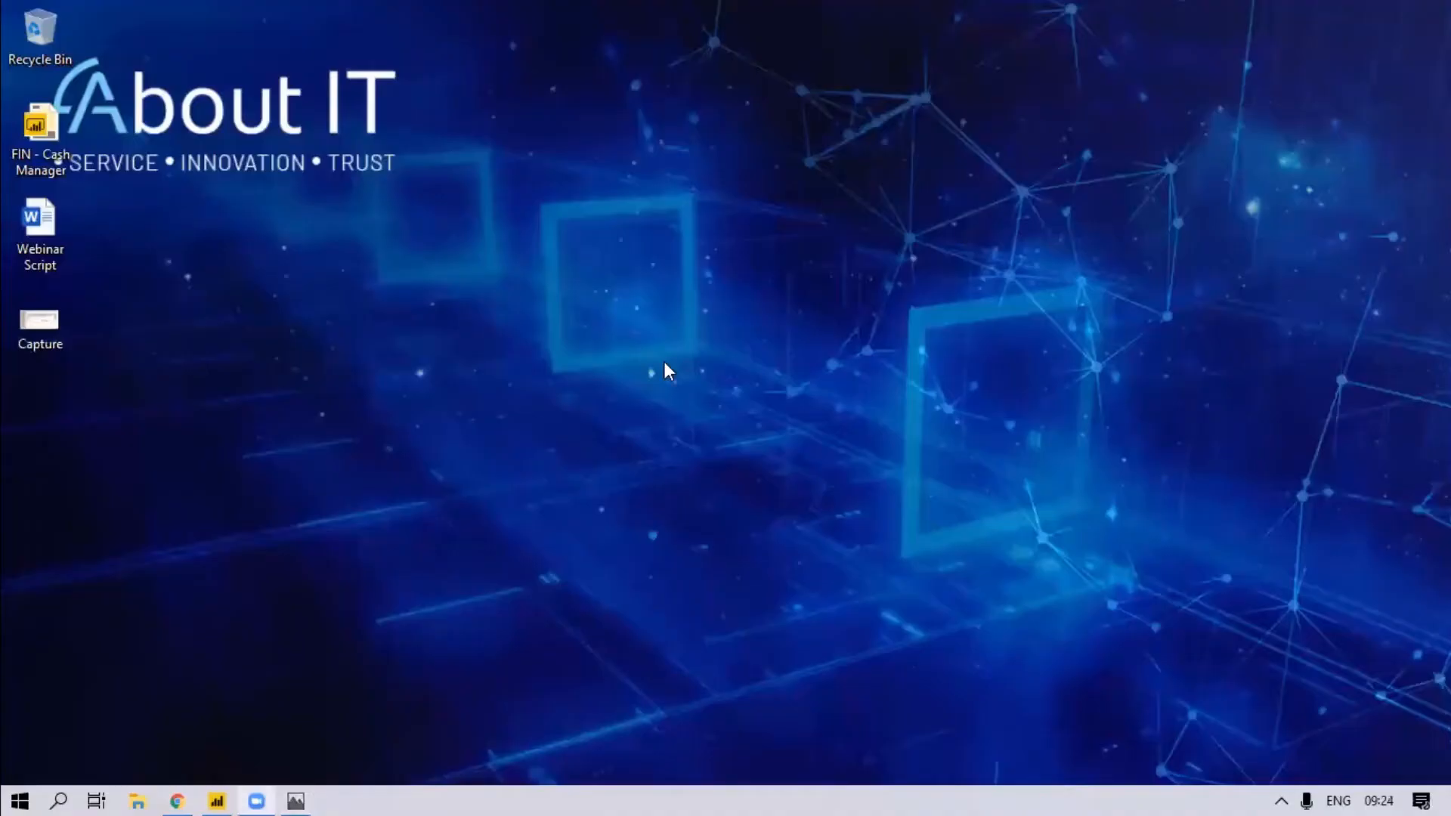
{"action": "left_click", "coordinate": [177, 801]}
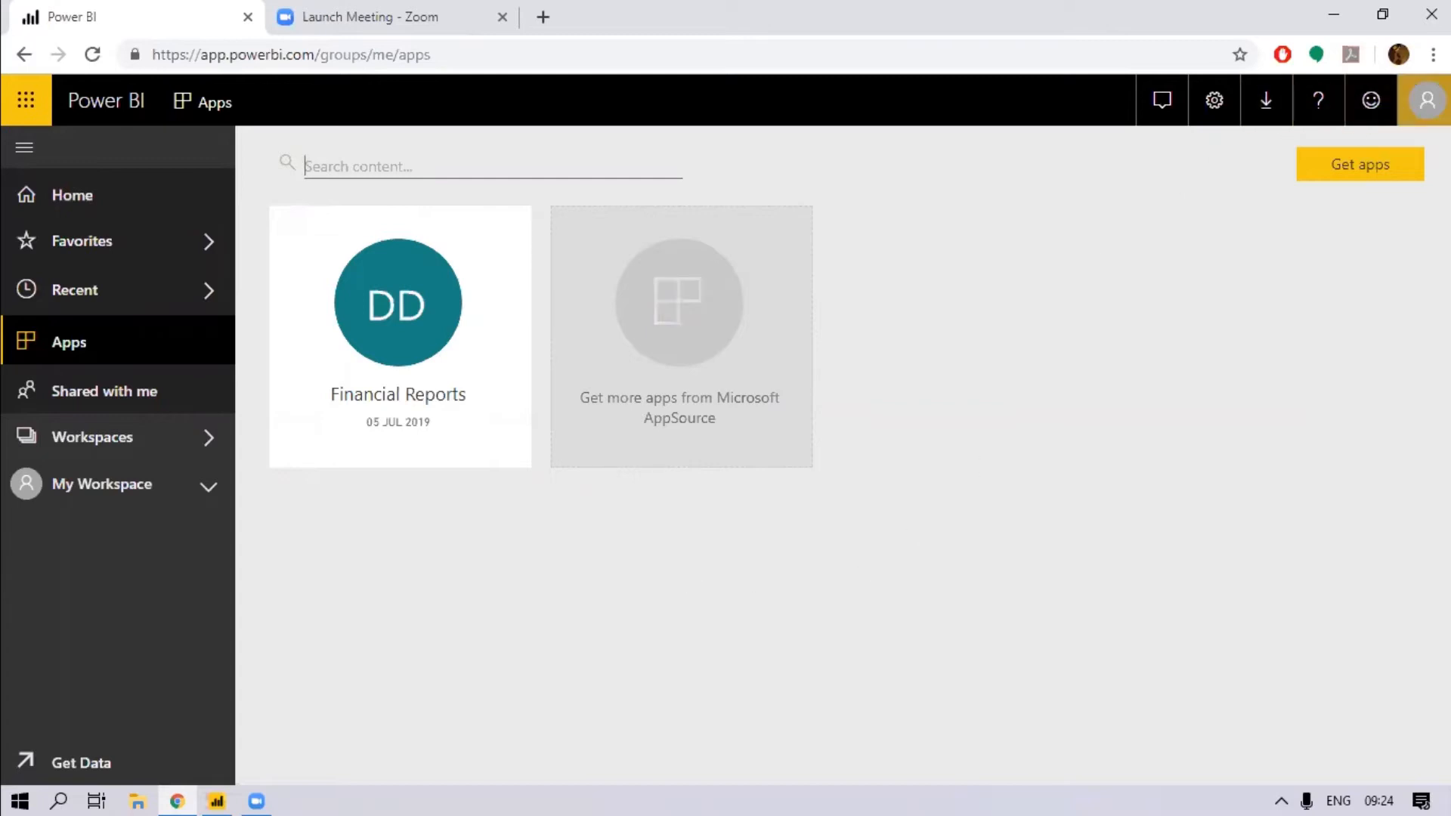
- Sign out of Power BI and search the web for 'power bi'
{"action": "left_click", "coordinate": [1426, 100]}
{"action": "left_click", "coordinate": [1324, 215]}
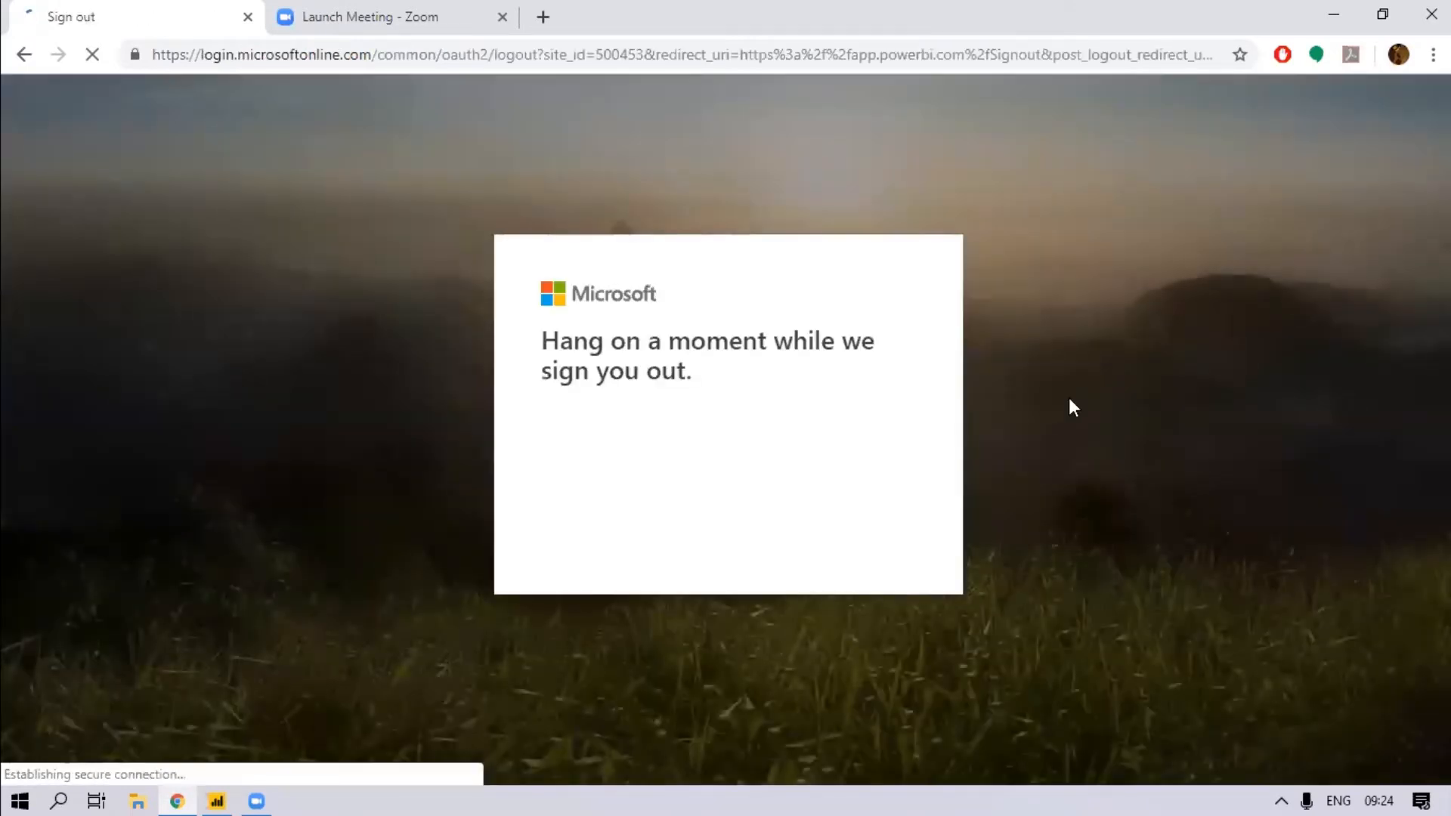
{"action": "left_click", "coordinate": [435, 54]}
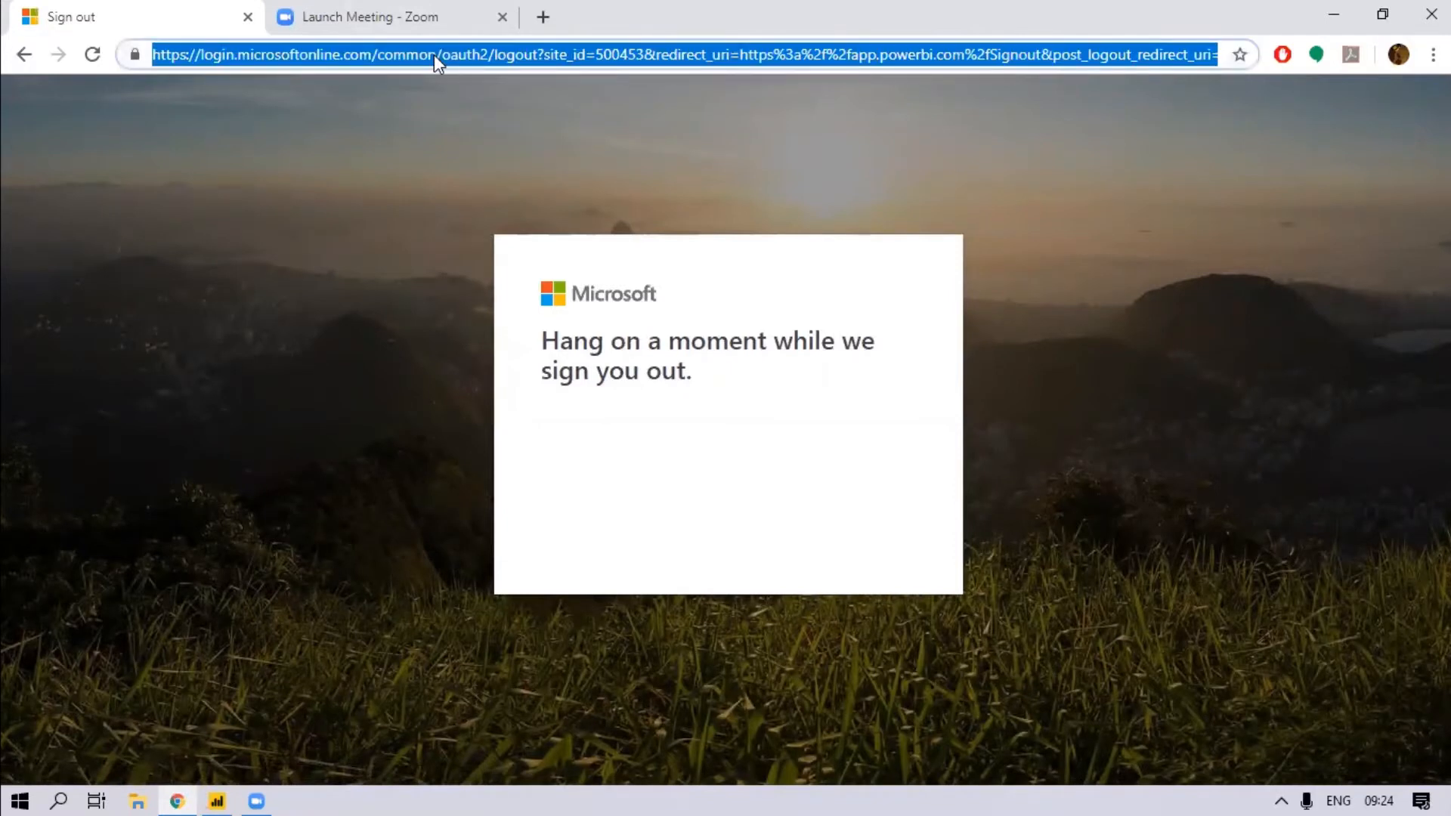
{"action": "type", "text": "power bi"}
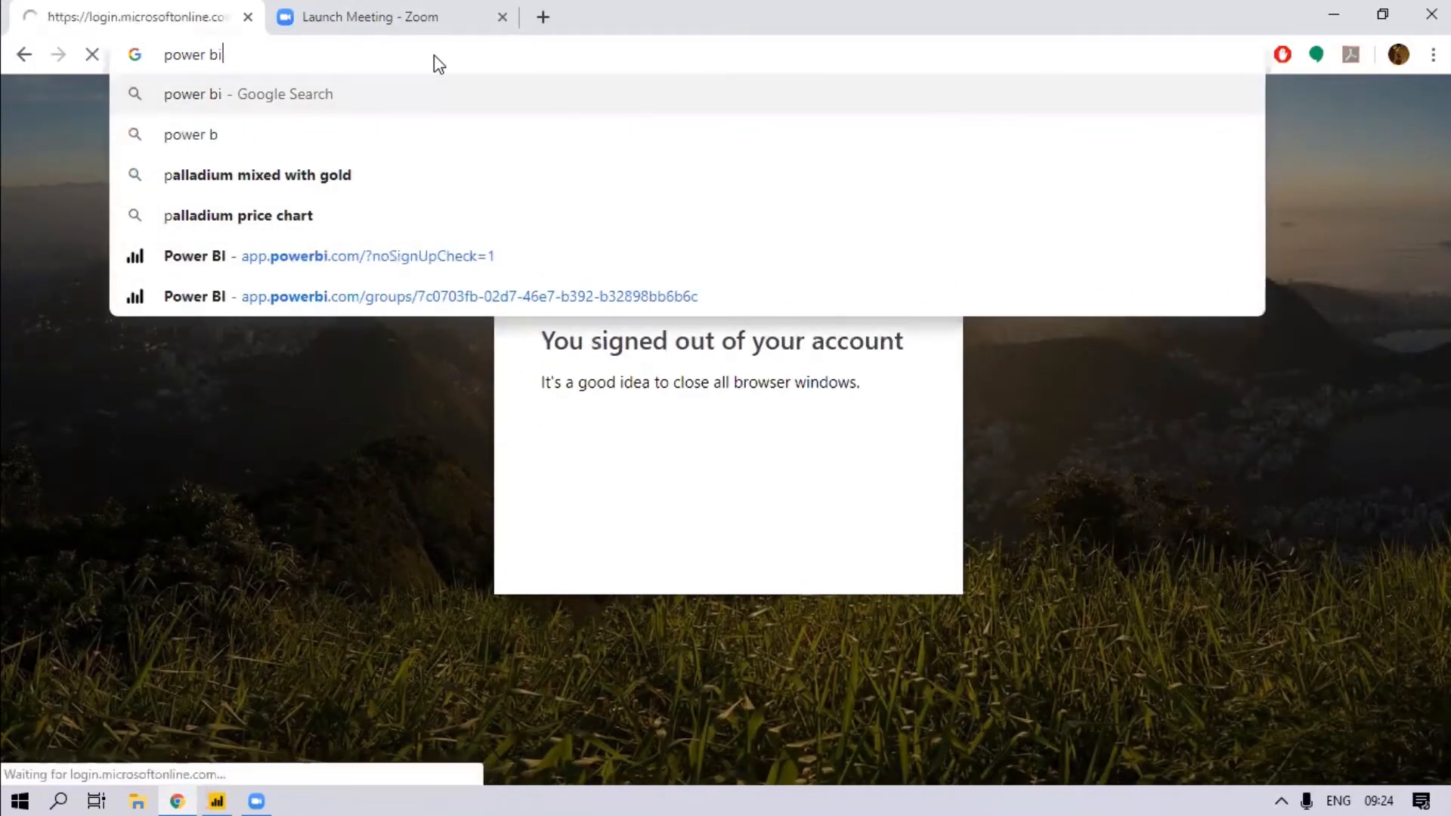
{"action": "key", "text": "Return"}
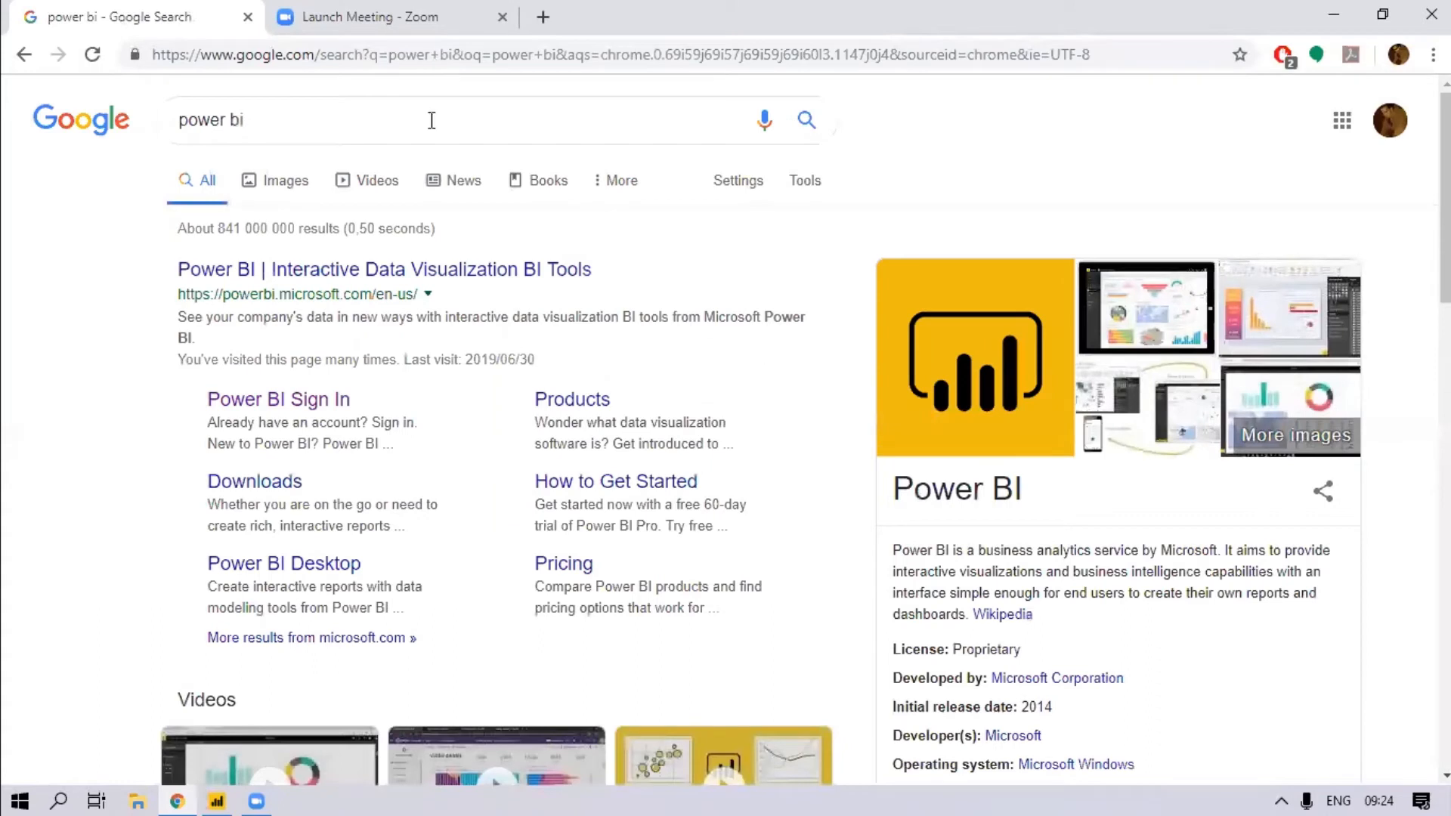
- Sign back in to Power BI with the presenter's own work account and password
{"action": "left_click", "coordinate": [281, 410]}
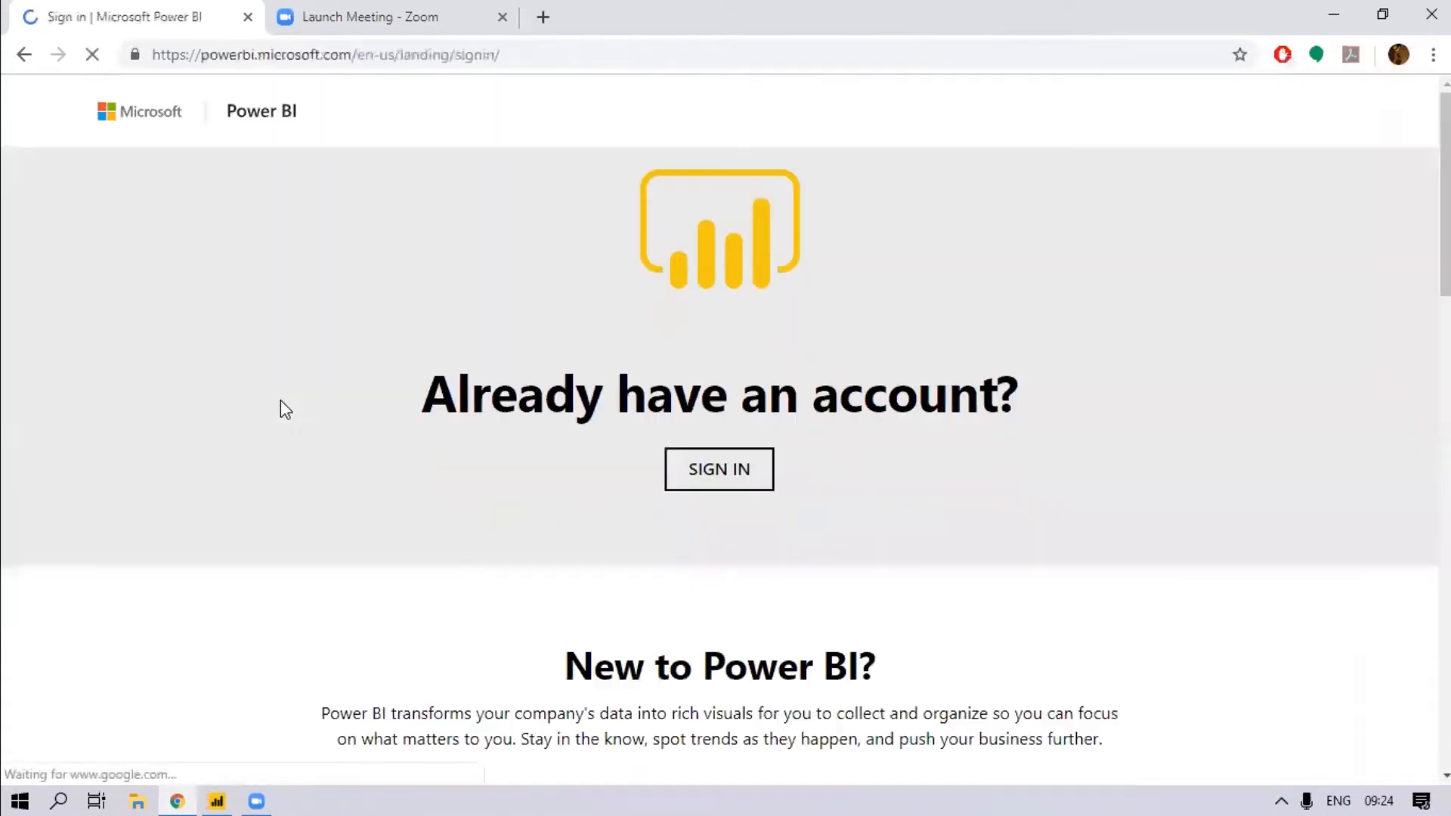
{"action": "left_click", "coordinate": [720, 473]}
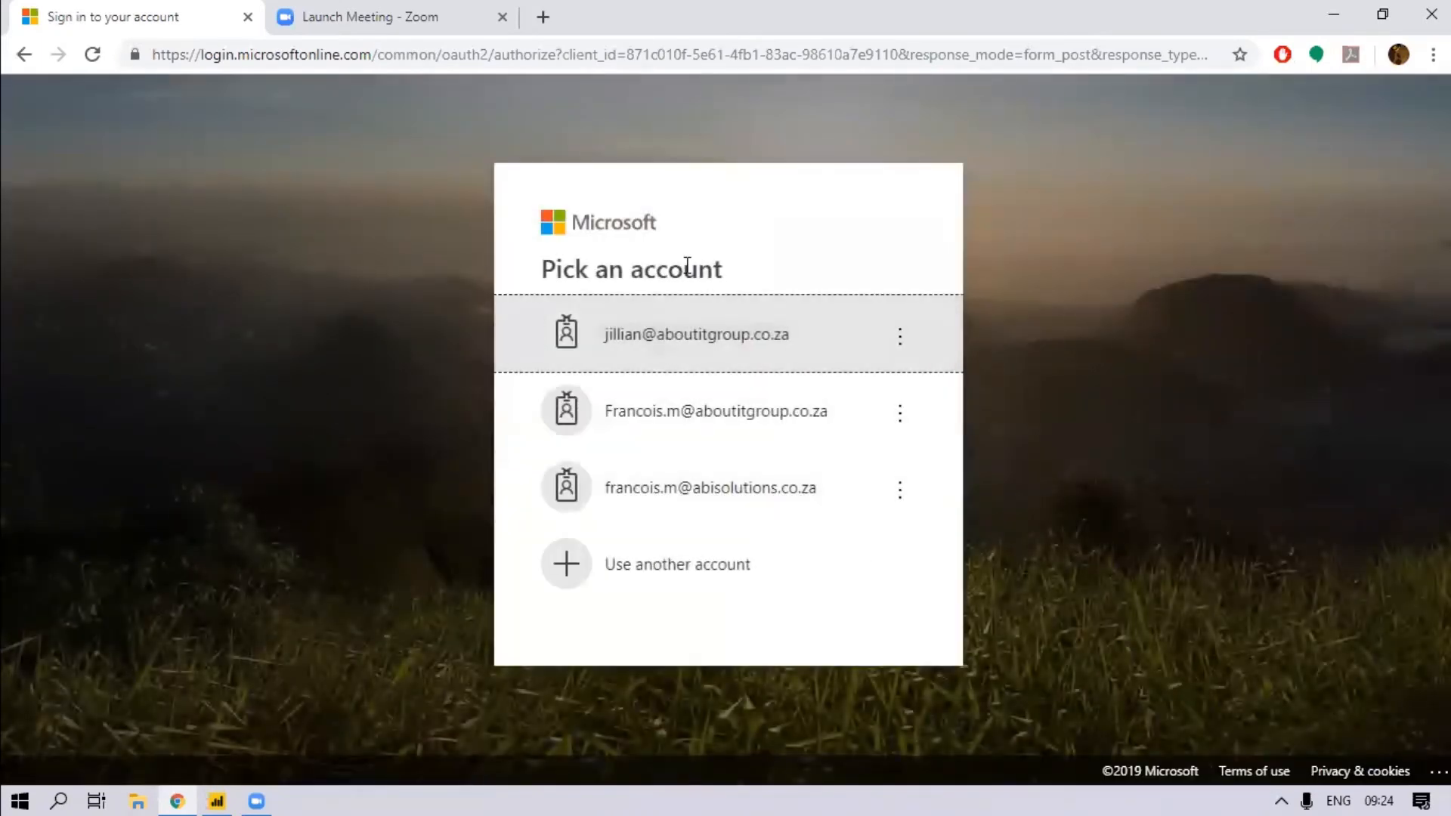
{"action": "left_click", "coordinate": [718, 420]}
{"action": "type", "text": "********"}
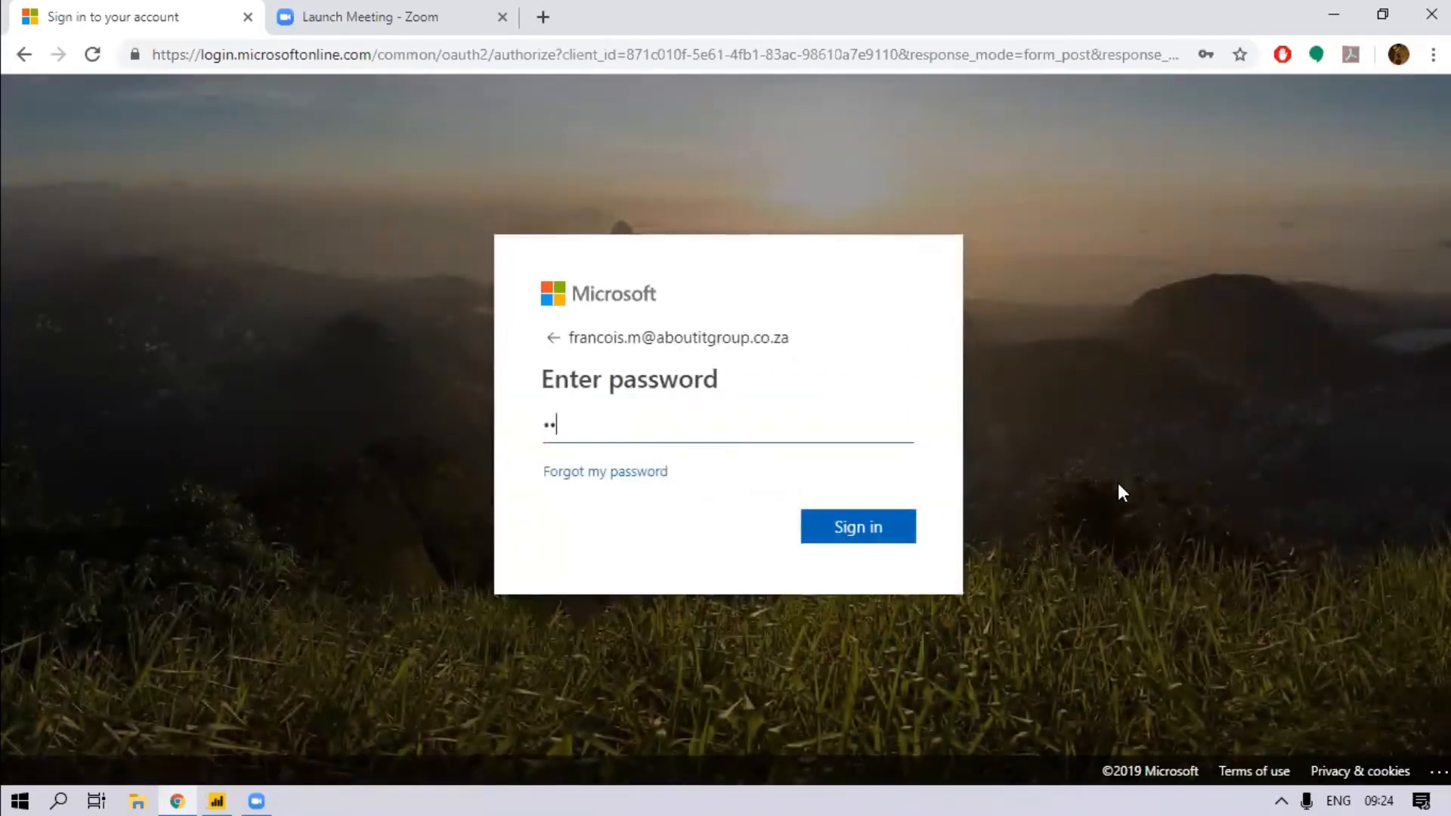
{"action": "key", "text": "Return"}
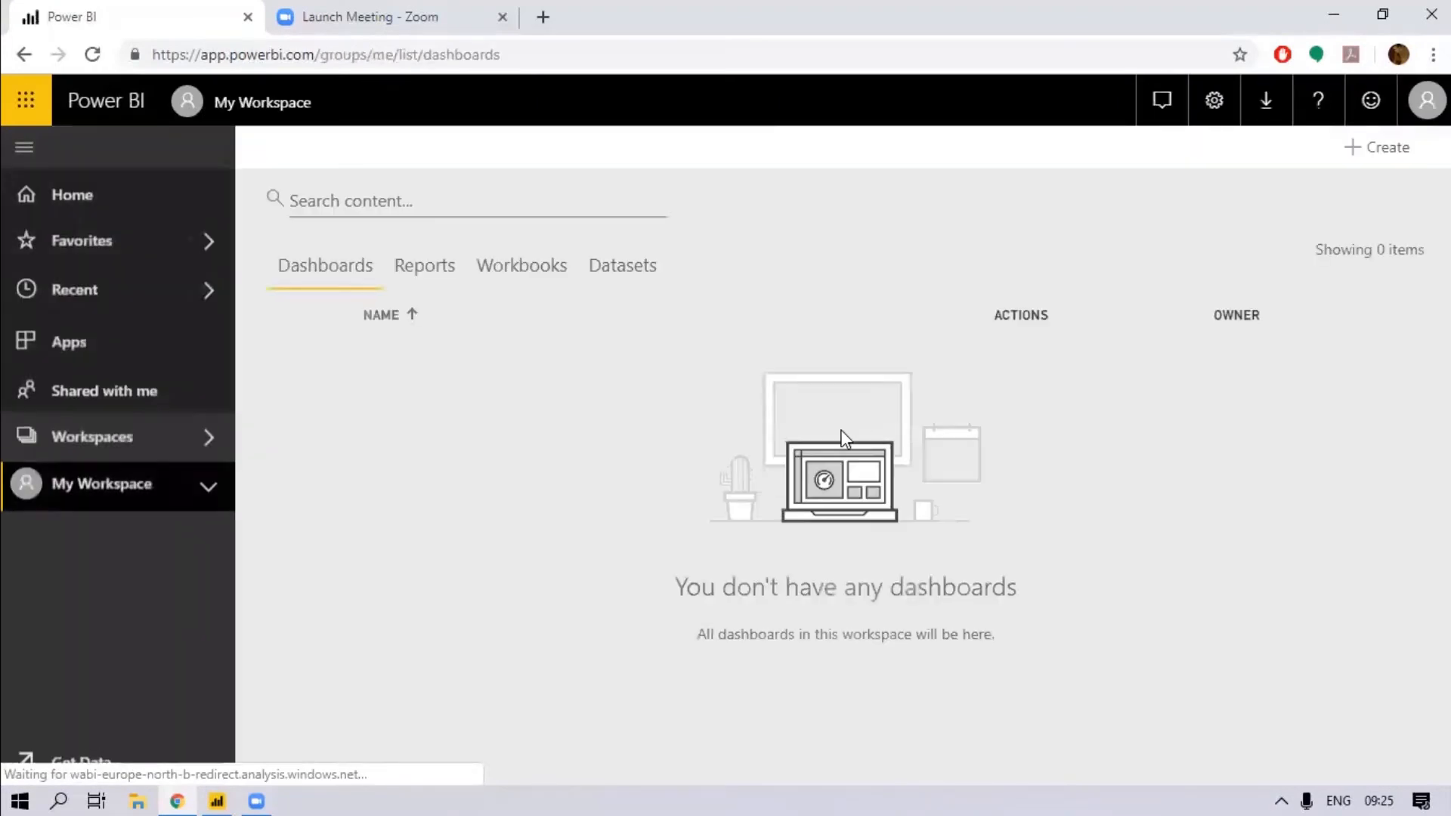
- Open the Demo Dashboards workspace and try reaching its members page from the workspace options
{"action": "left_click", "coordinate": [182, 436]}
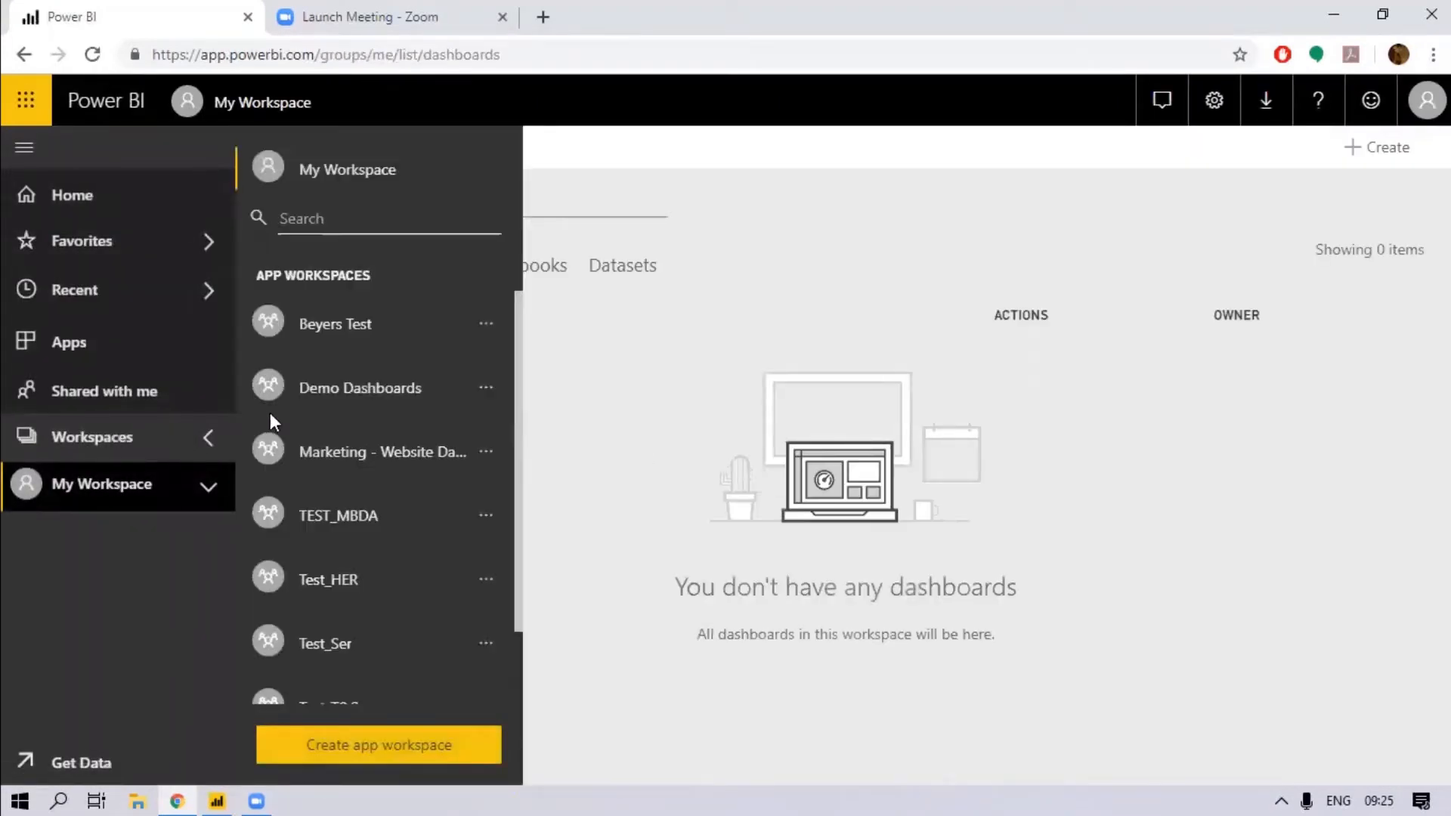
{"action": "left_click", "coordinate": [361, 398]}
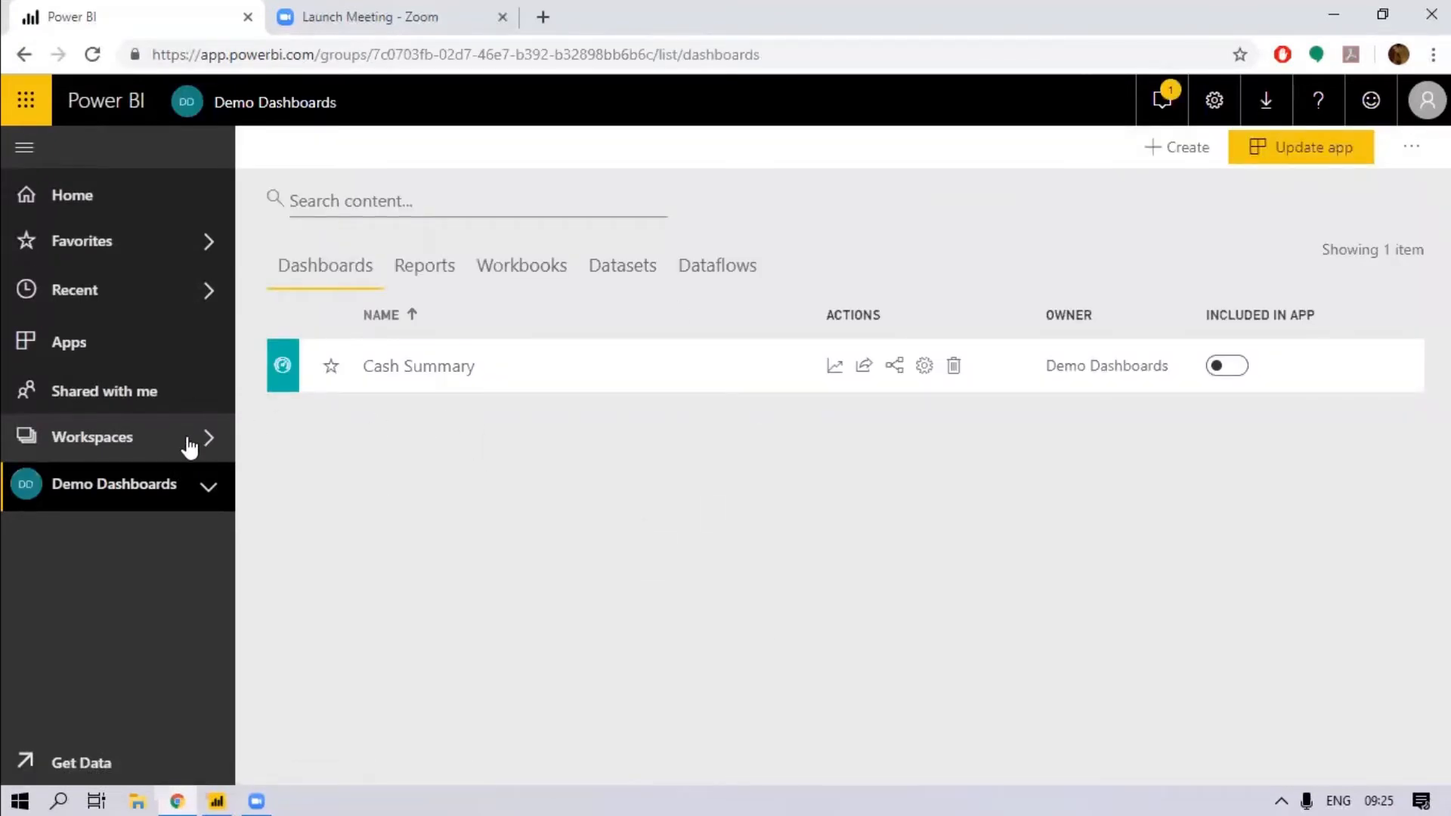
{"action": "left_click", "coordinate": [211, 442]}
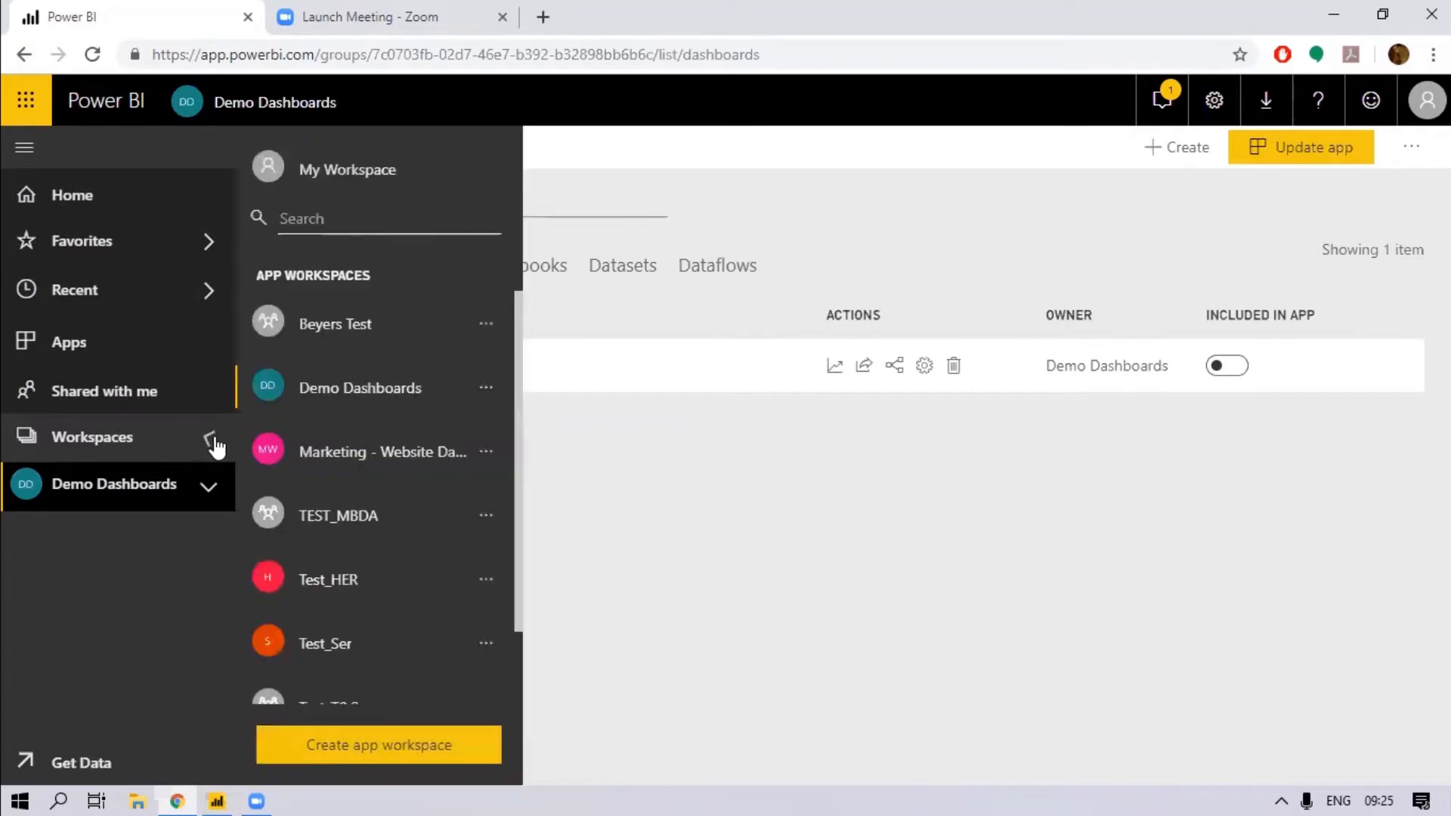
{"action": "left_click", "coordinate": [486, 388]}
{"action": "left_click", "coordinate": [618, 457]}
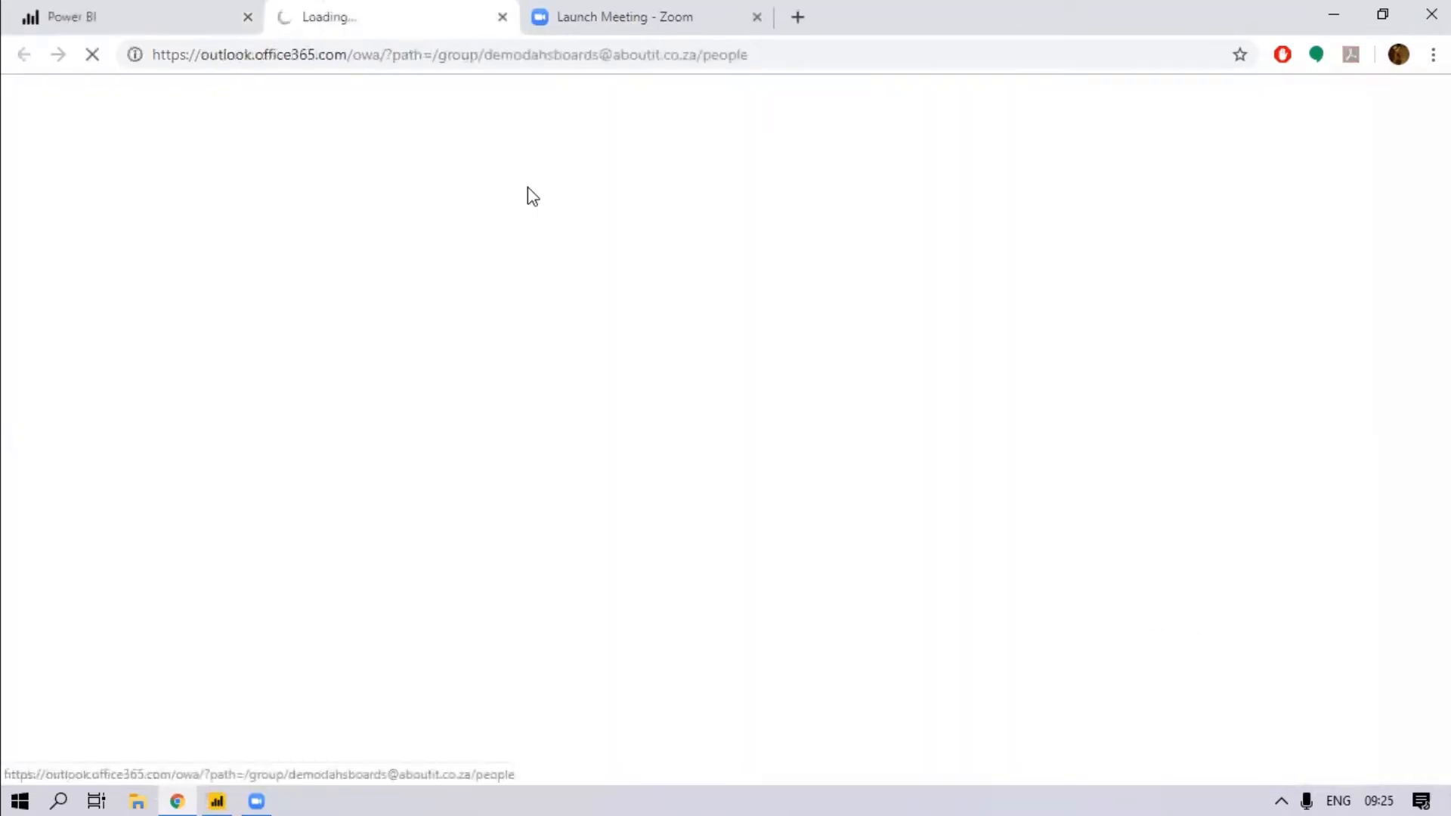
{"action": "left_click", "coordinate": [502, 17]}
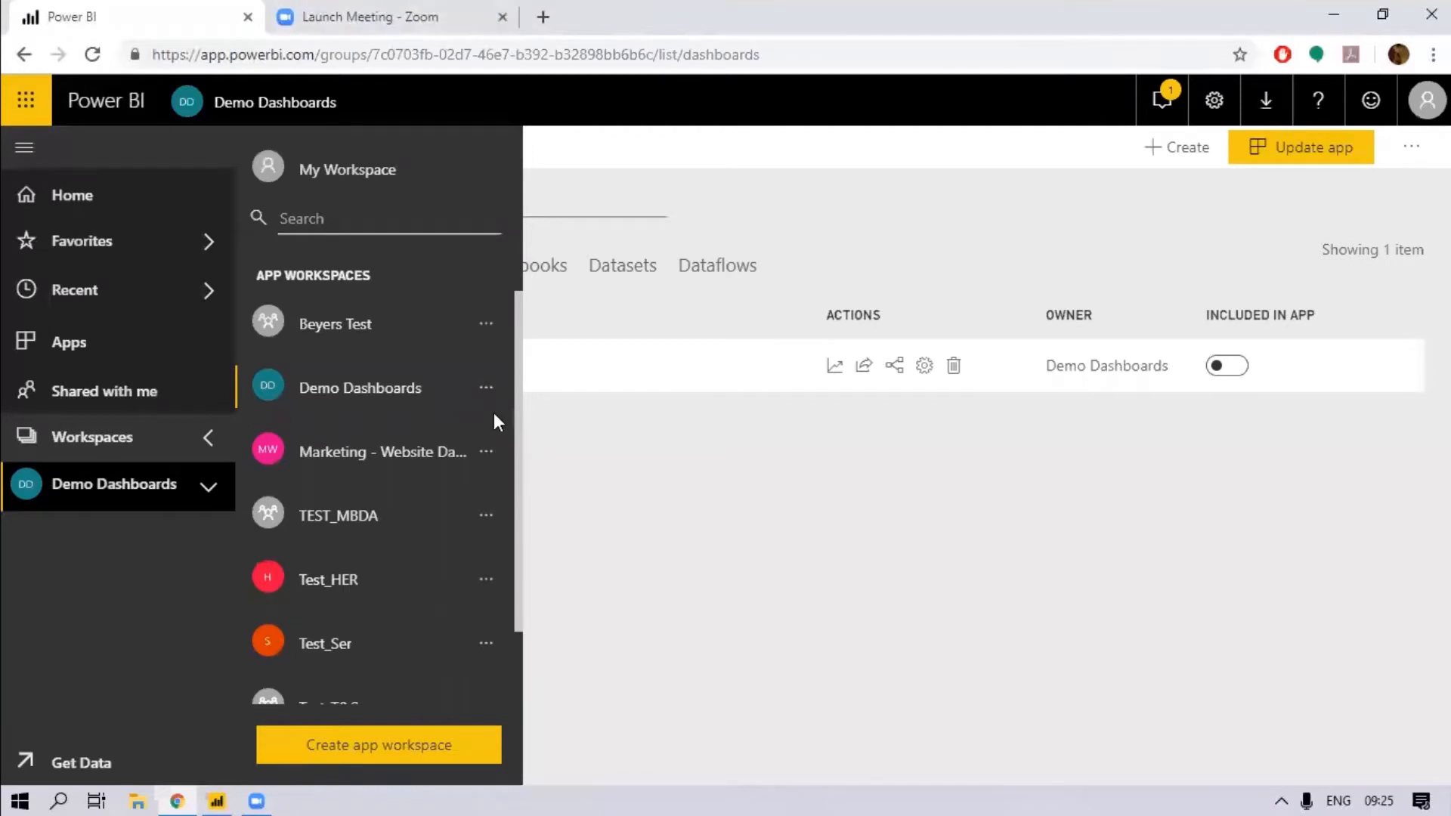
- Add the colleague as a Demo Dashboards workspace member, save, and show the Reports list
{"action": "left_click", "coordinate": [485, 390]}
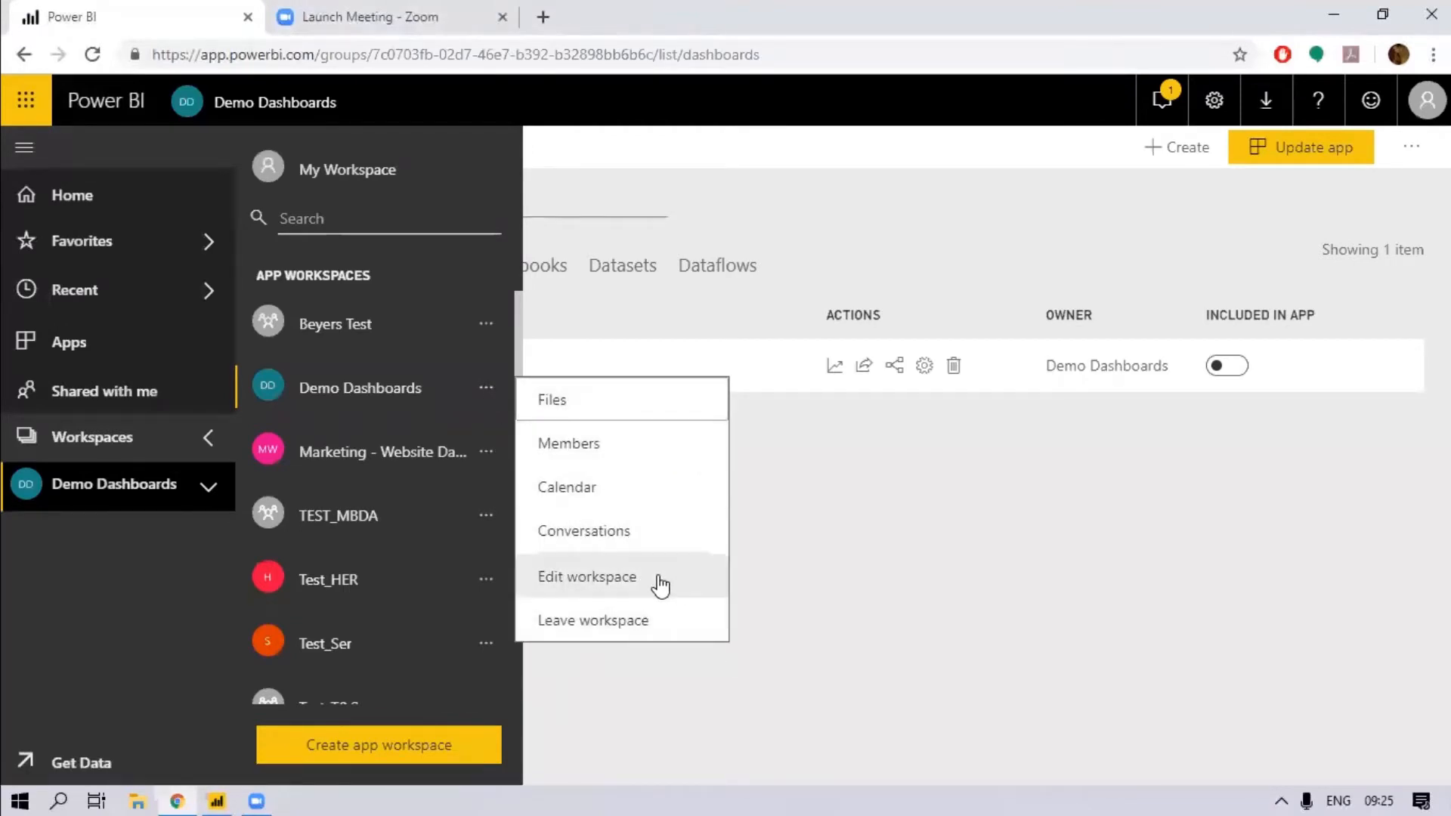
{"action": "left_click", "coordinate": [656, 580]}
{"action": "scroll", "coordinate": [1085, 551], "scroll_direction": "down", "scroll_amount": 3}
{"action": "left_click", "coordinate": [1049, 345]}
{"action": "type", "text": "jill"}
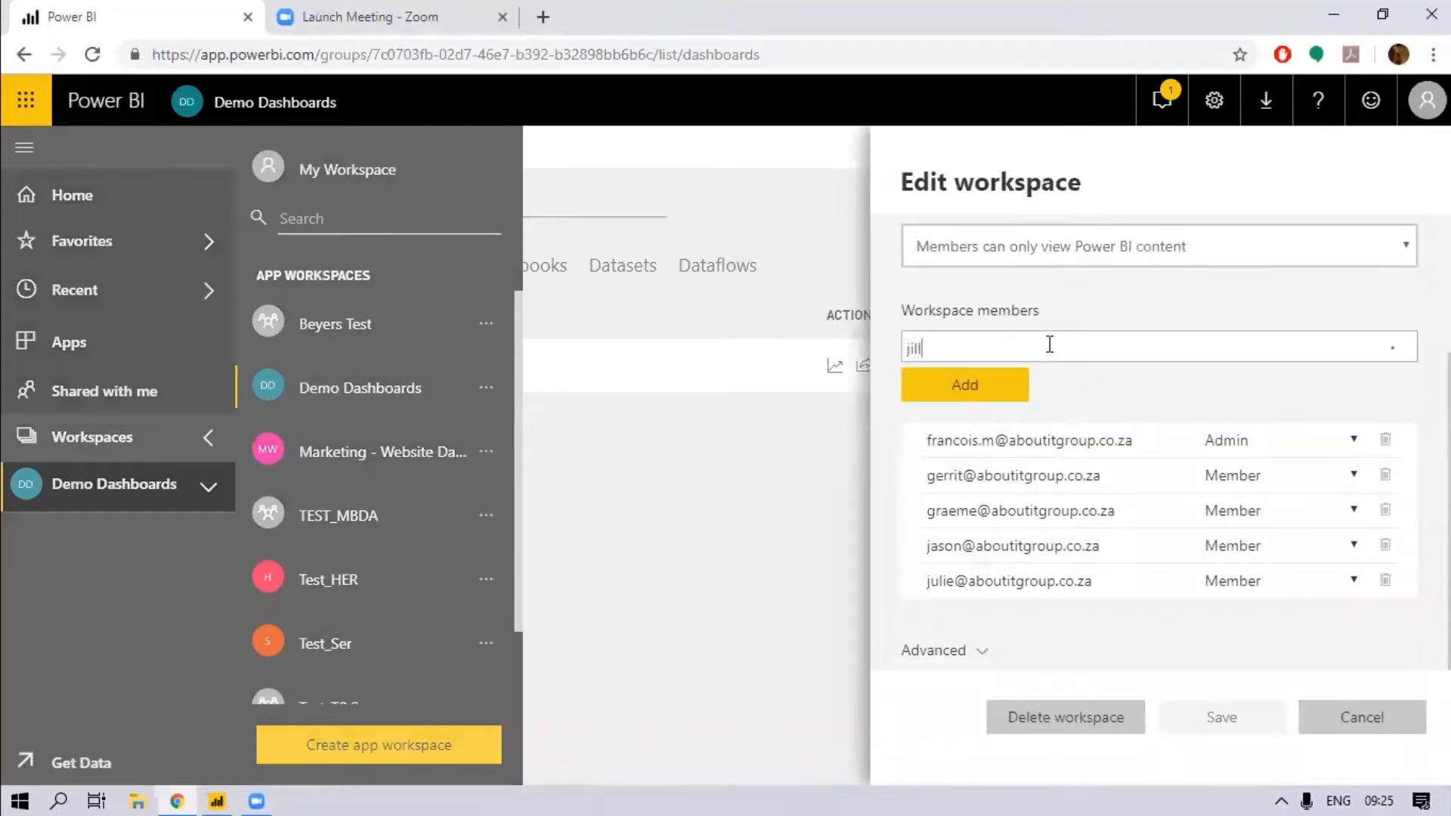
{"action": "left_click", "coordinate": [1024, 377]}
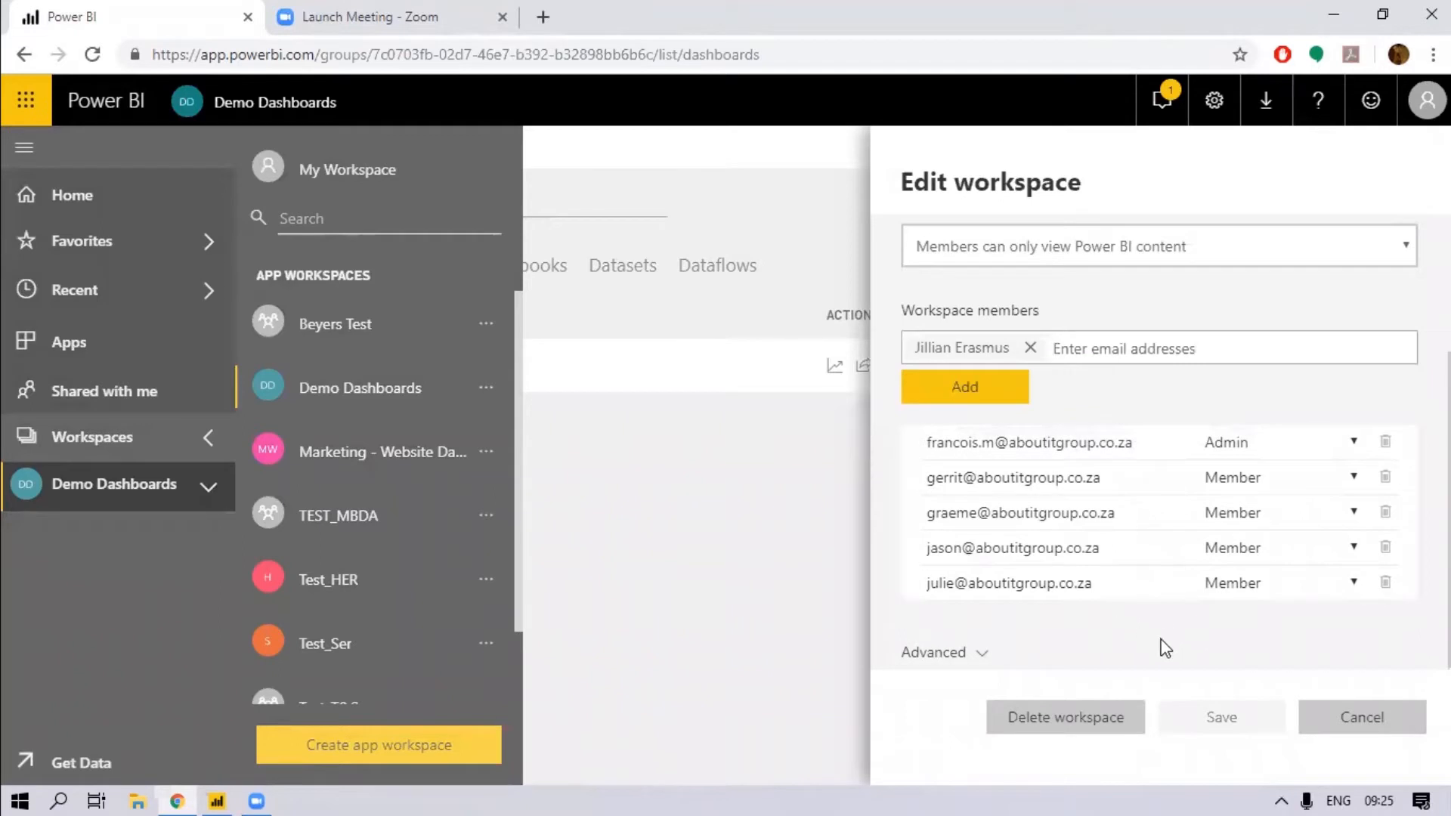
{"action": "left_click", "coordinate": [1009, 396]}
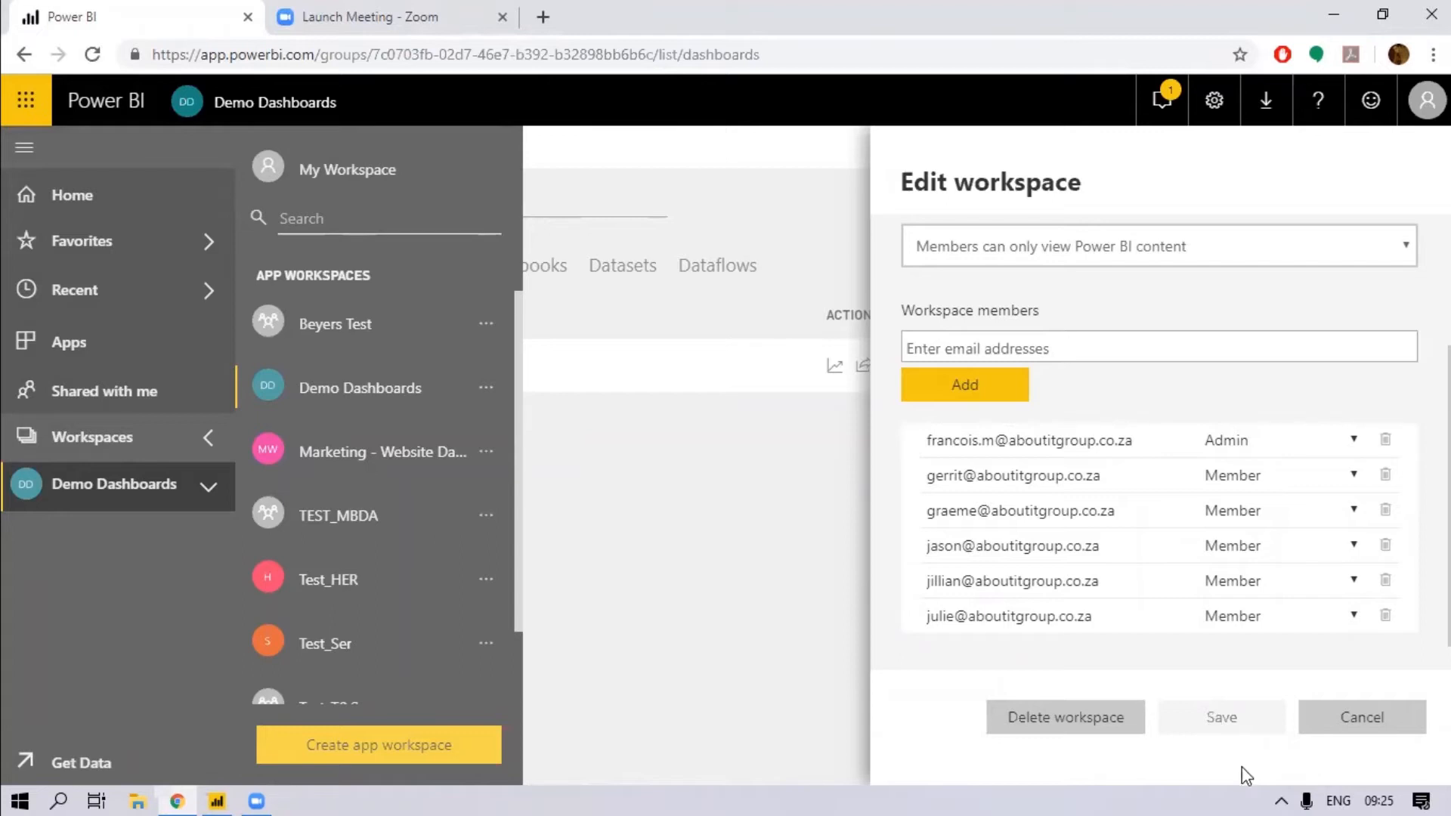
{"action": "left_click", "coordinate": [1219, 729]}
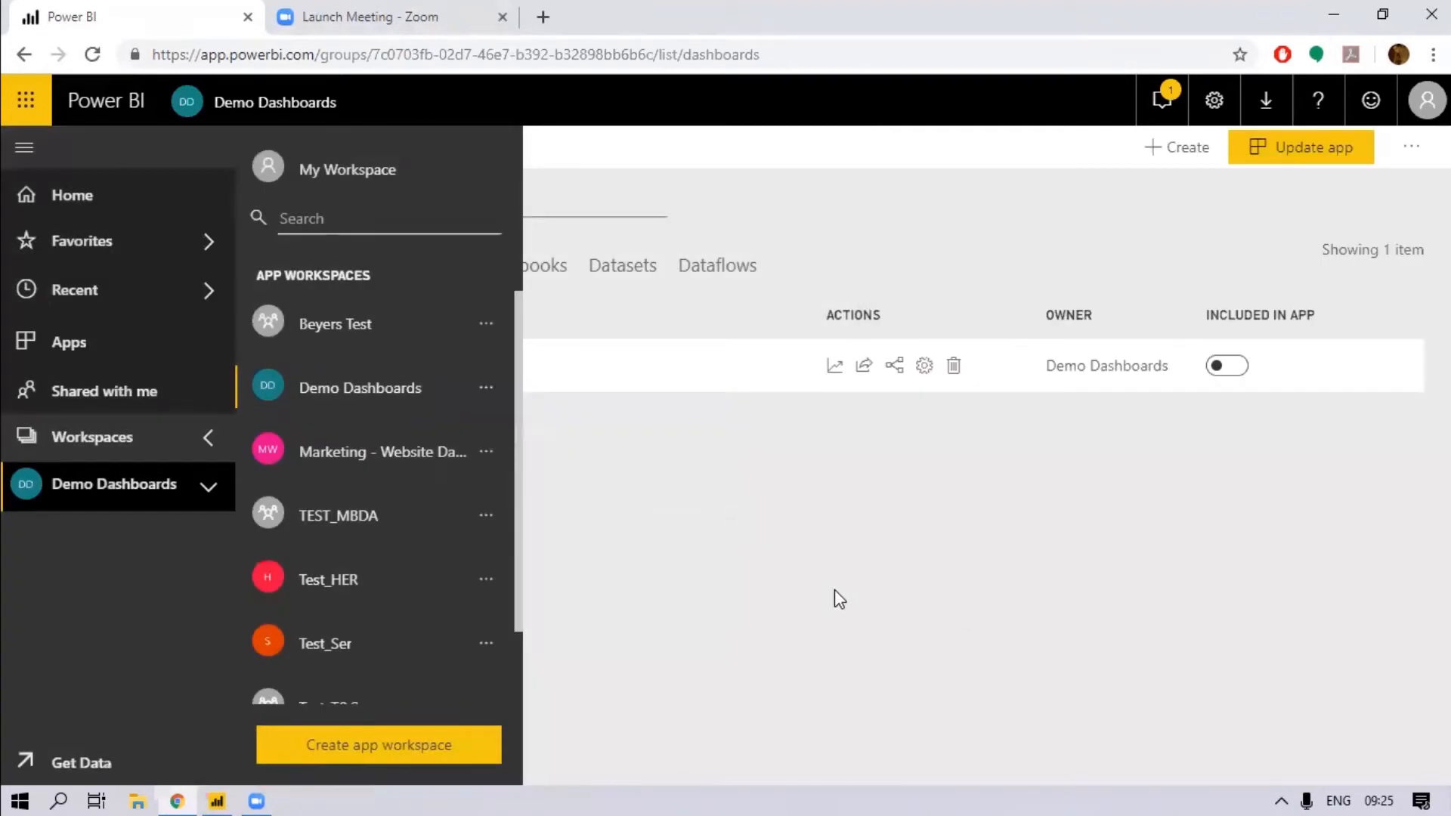
{"action": "left_click", "coordinate": [834, 590]}
{"action": "left_click", "coordinate": [429, 265]}
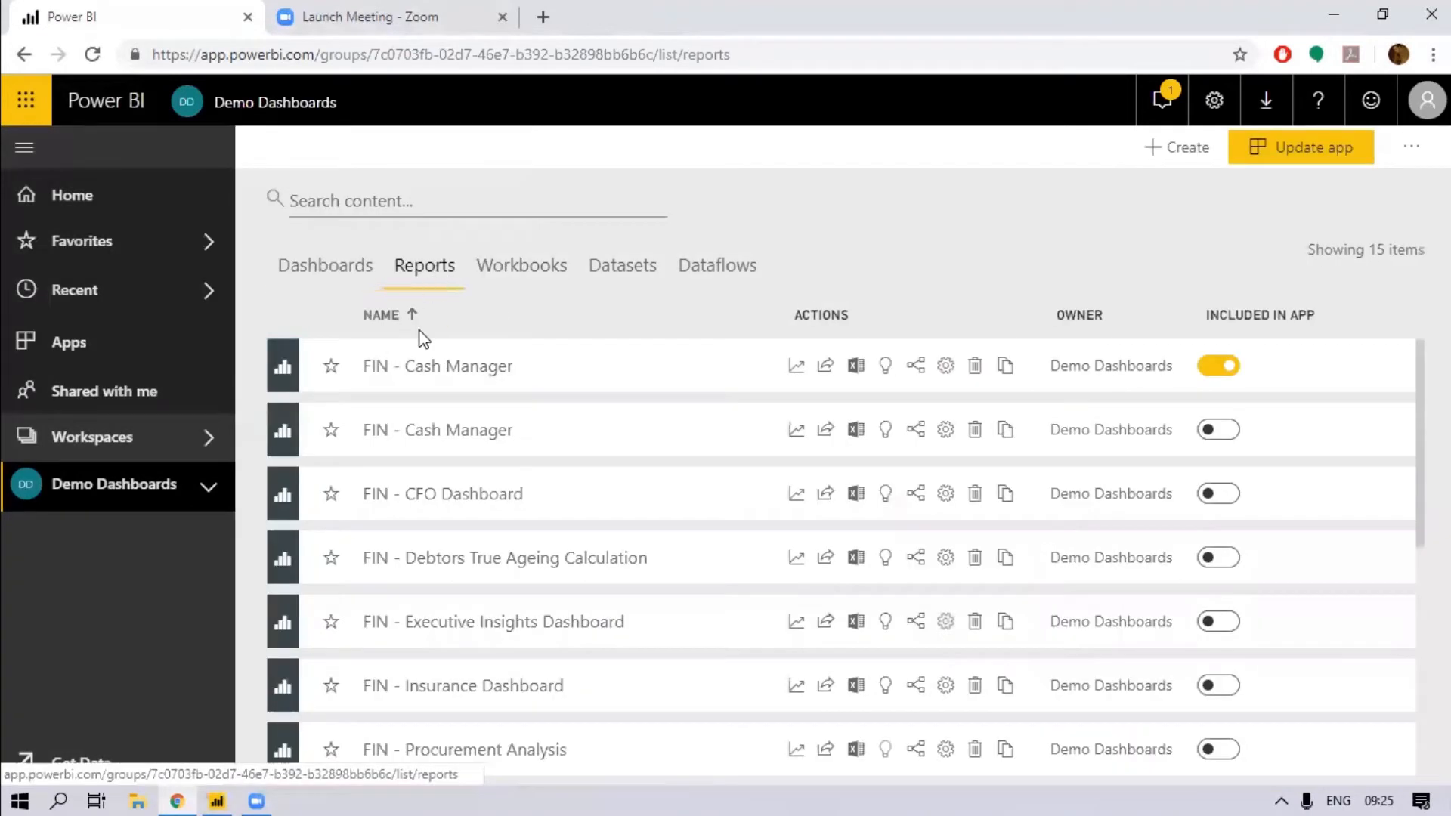
- View the FIN - Cash Manager report, then return to Demo Dashboards and open Cash Summary
{"action": "left_click", "coordinate": [431, 370]}
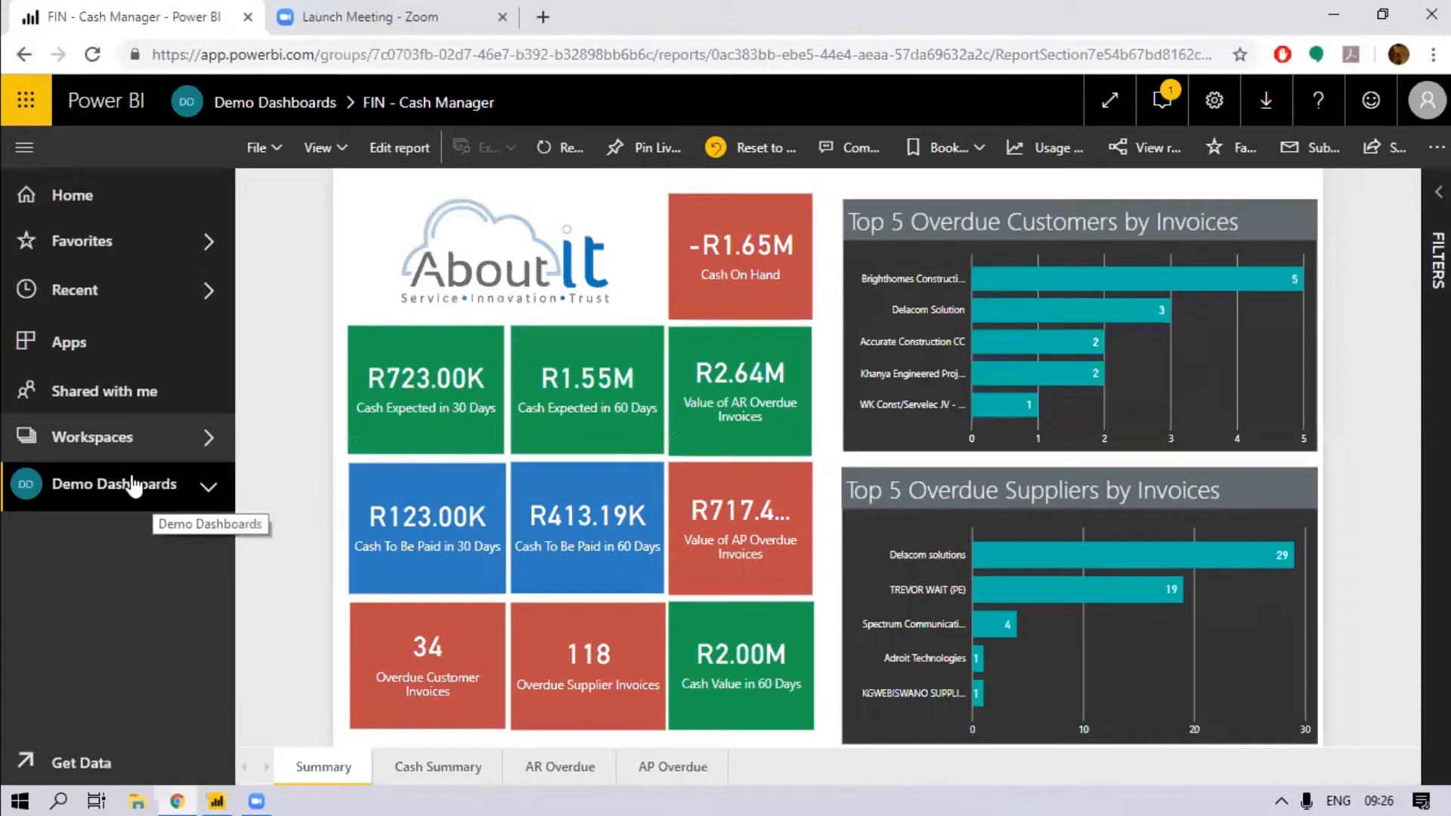
{"action": "left_click", "coordinate": [106, 487]}
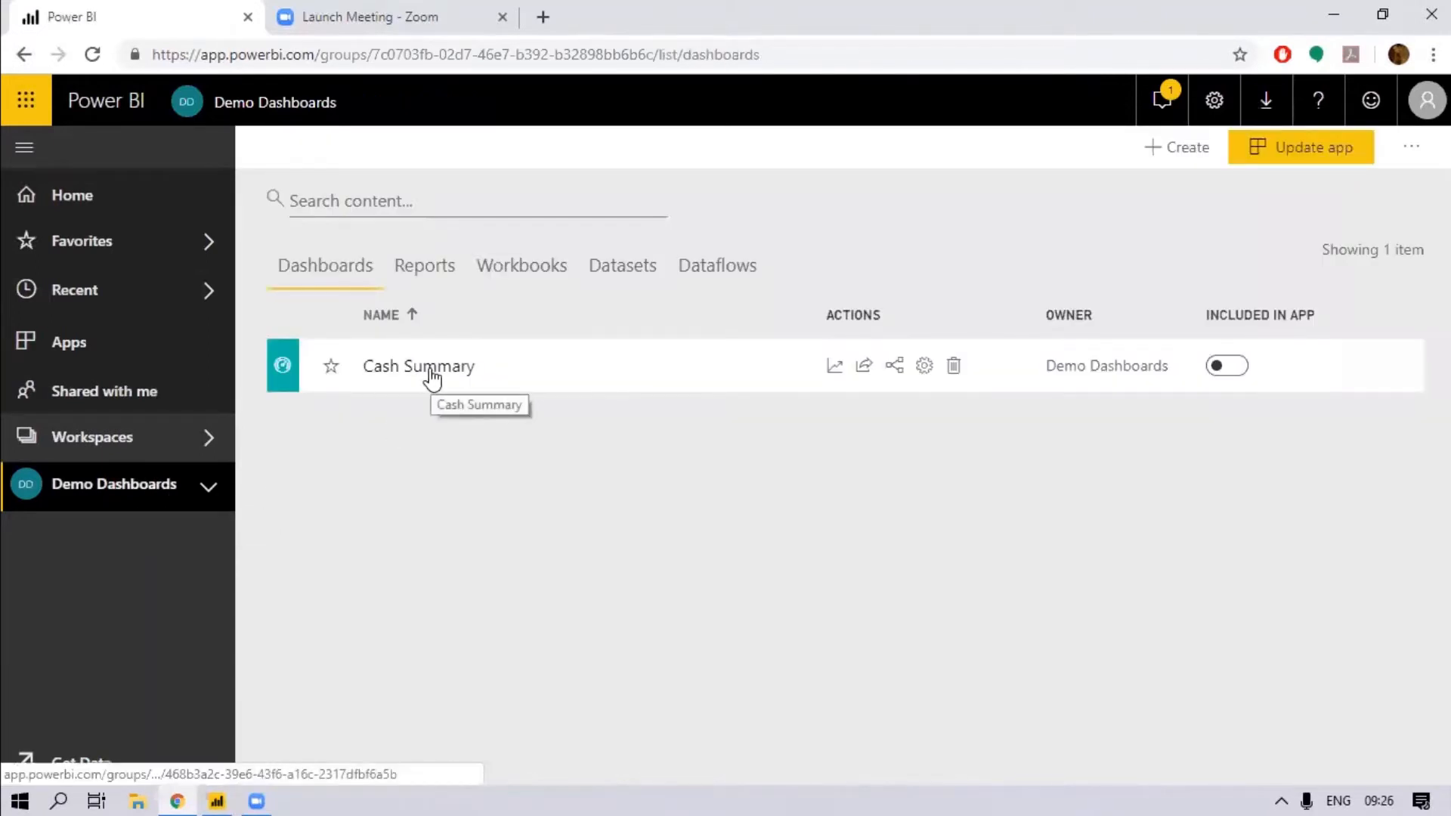
{"action": "left_click", "coordinate": [432, 375]}
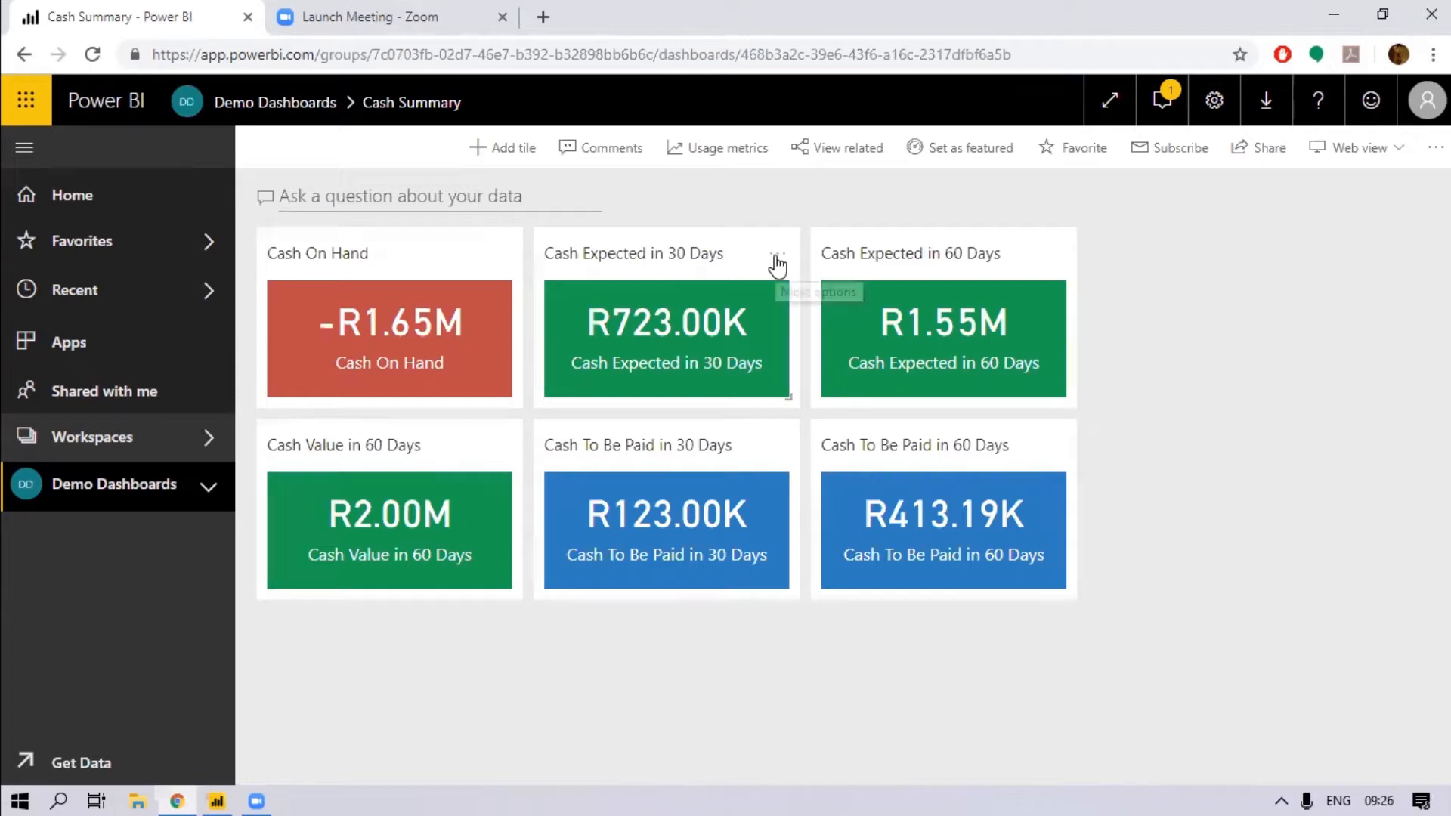
- Start a comment on the Cash Expected in 30 Days tile, then close it without posting
{"action": "left_click", "coordinate": [777, 257]}
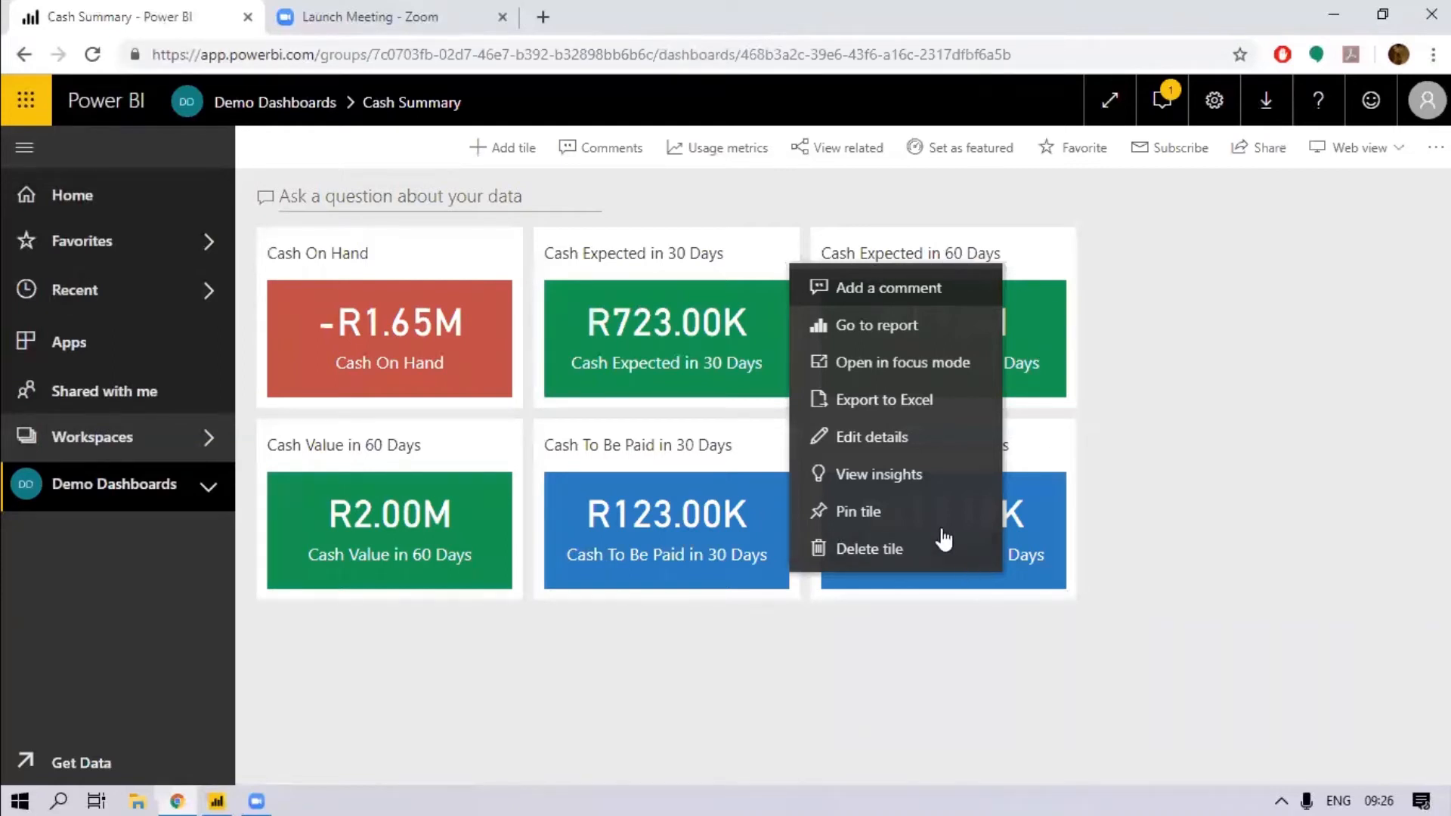
{"action": "left_click", "coordinate": [905, 299]}
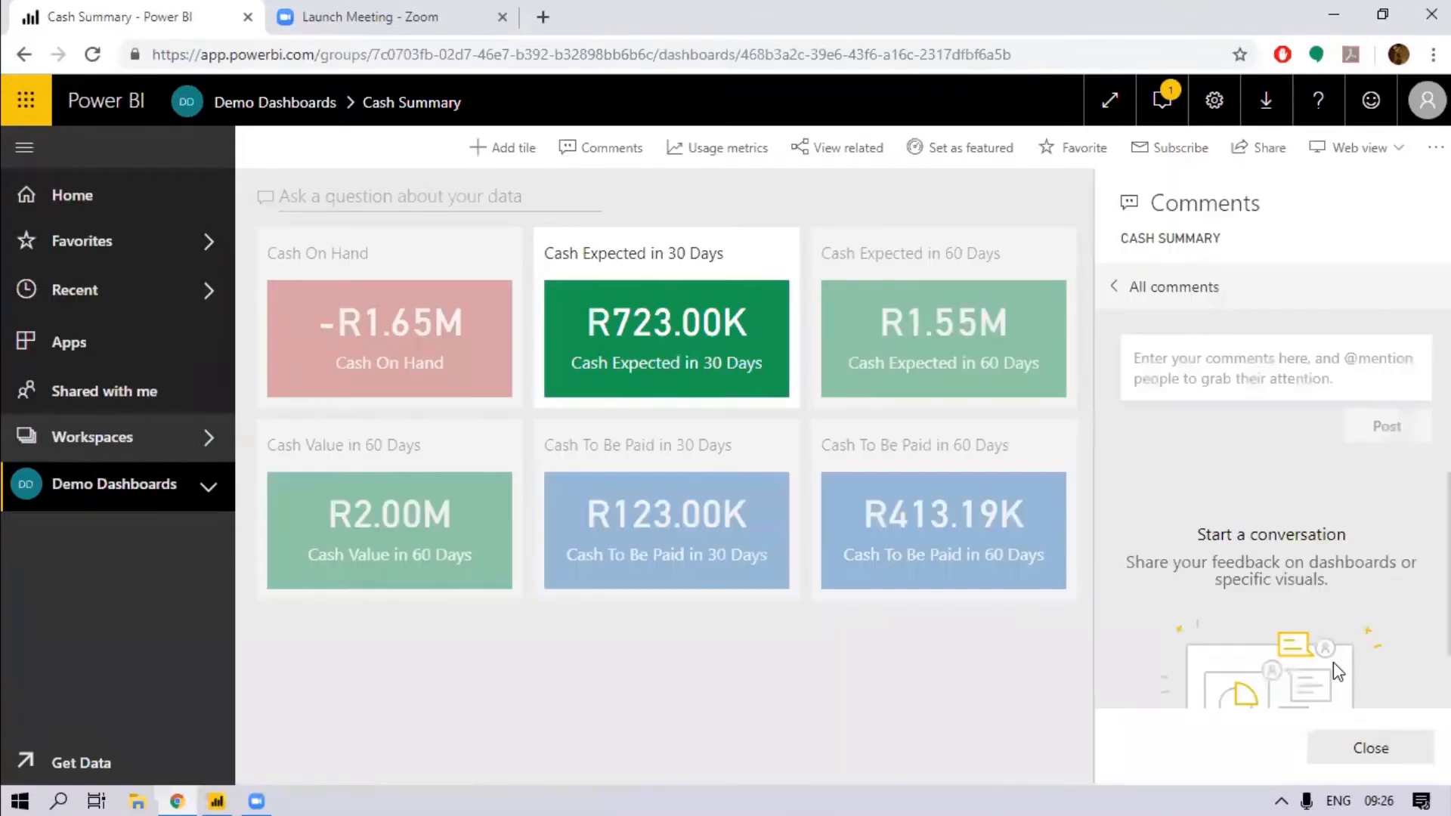
{"action": "left_click", "coordinate": [1181, 347]}
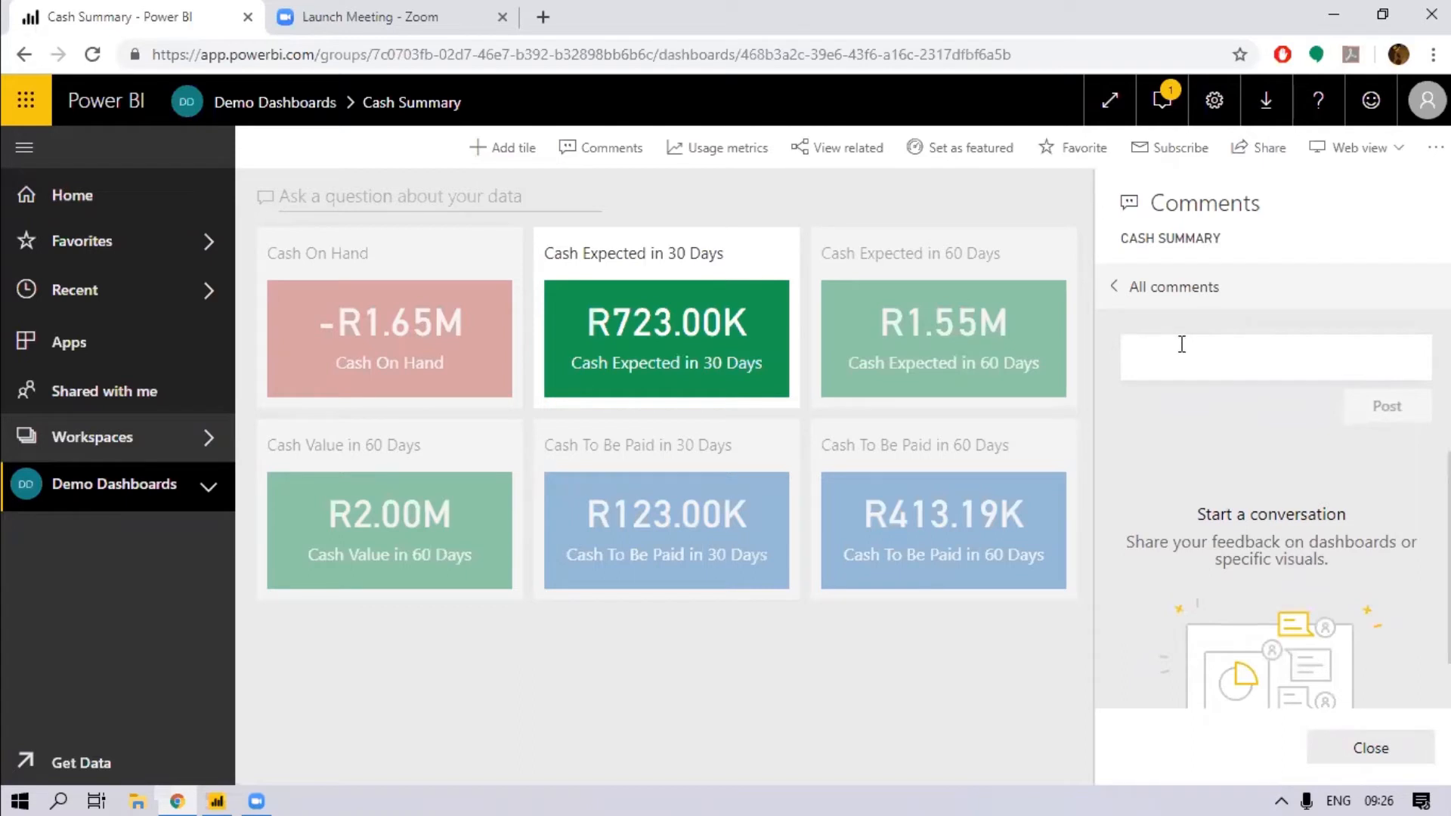
{"action": "left_click", "coordinate": [1354, 746]}
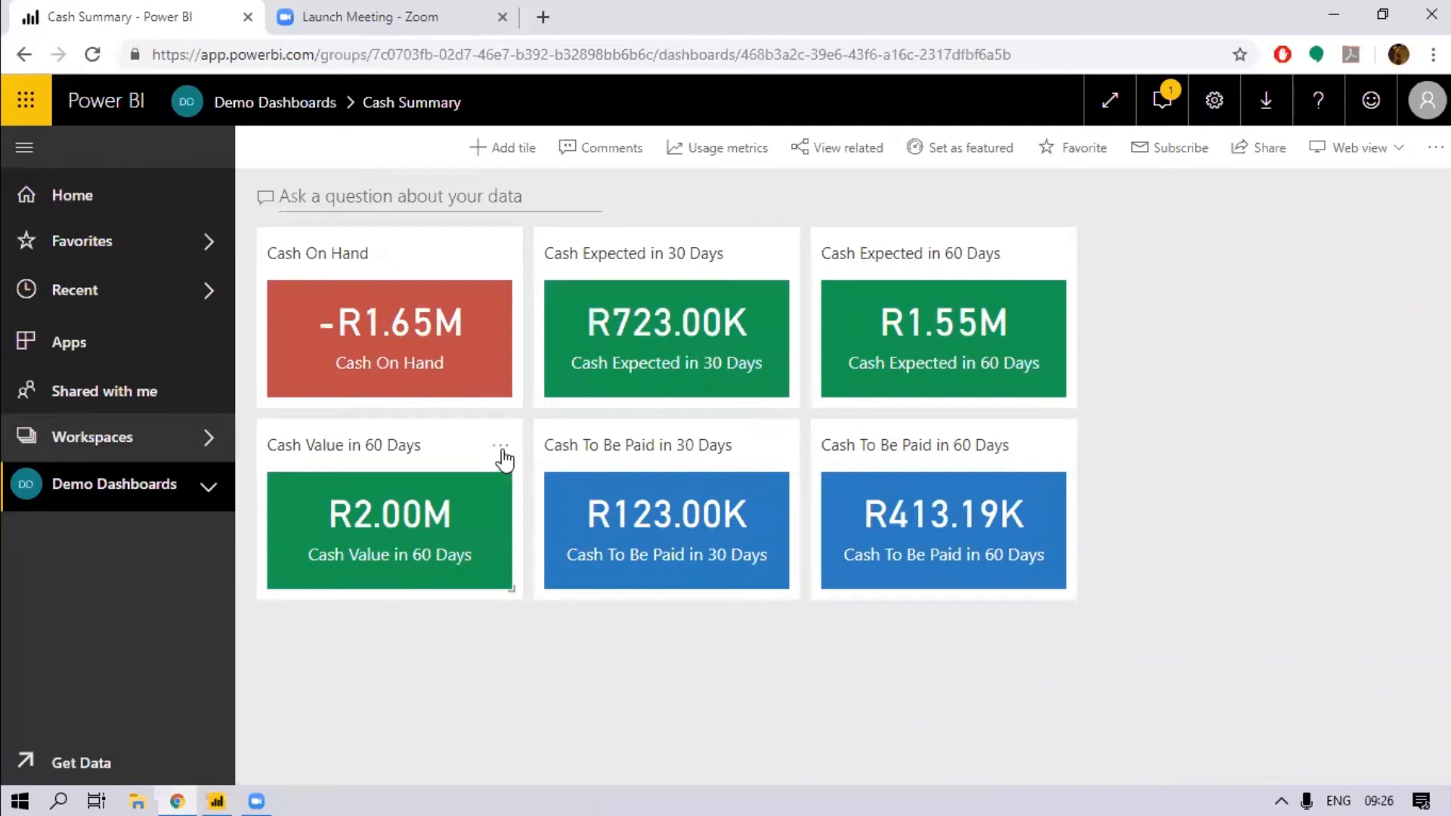
{"action": "left_click", "coordinate": [501, 450]}
- Post a comment on Cash Value in 60 Days asking whether the figure should be R2.1M, fixing 'remember'
{"action": "left_click", "coordinate": [616, 484]}
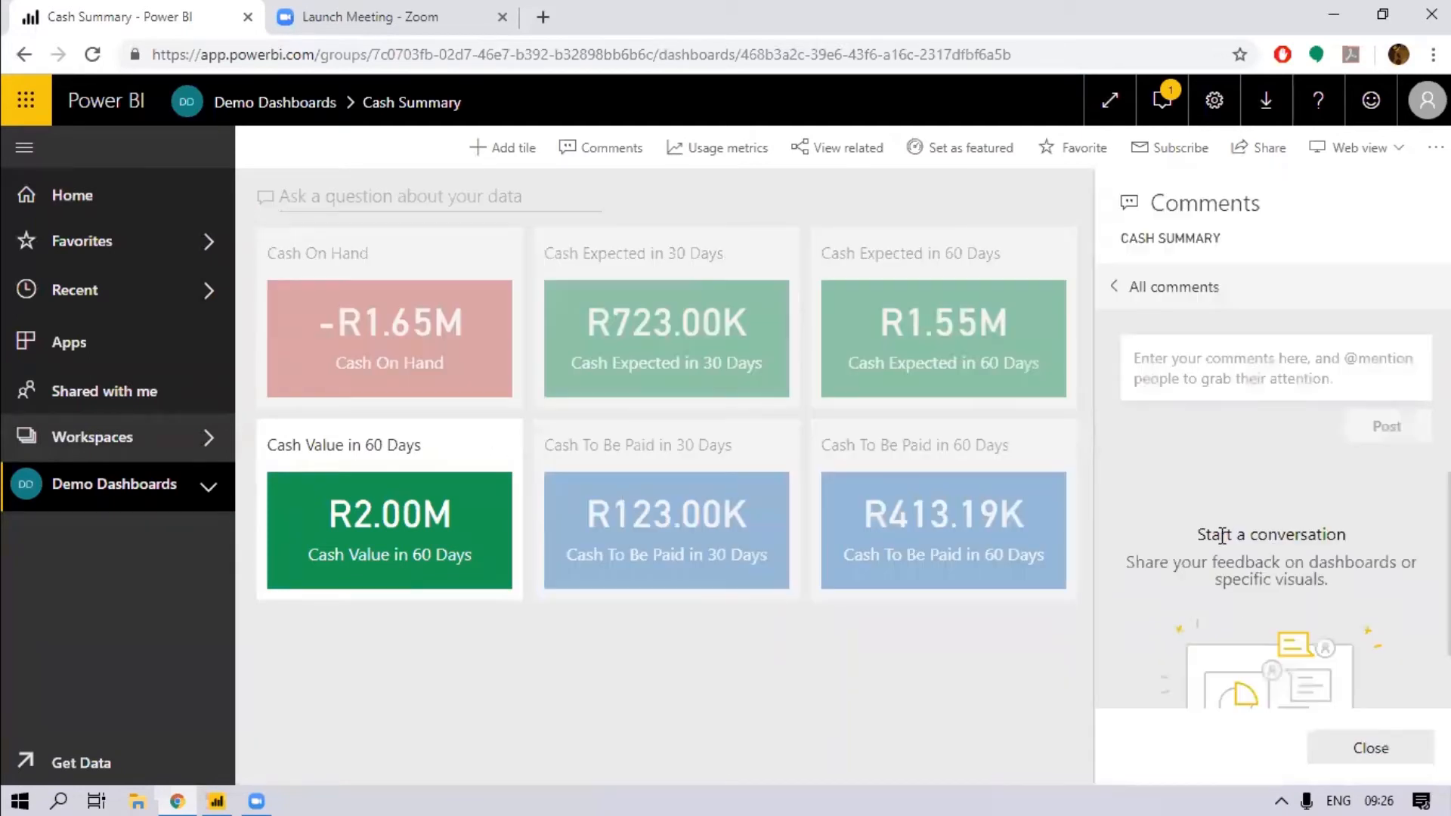
{"action": "left_click", "coordinate": [1207, 363]}
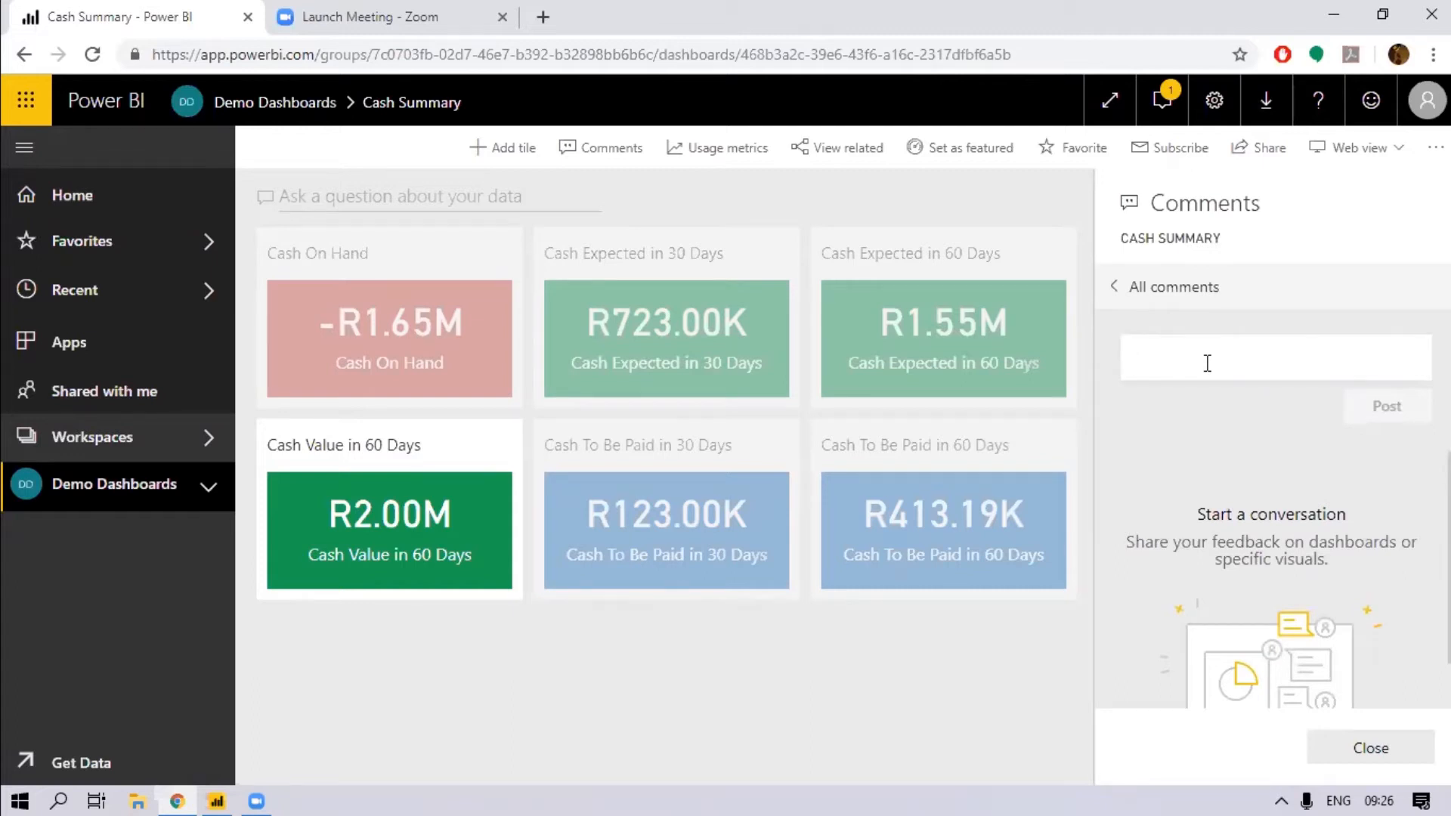
{"action": "type", "text": "Hi Jillian "}
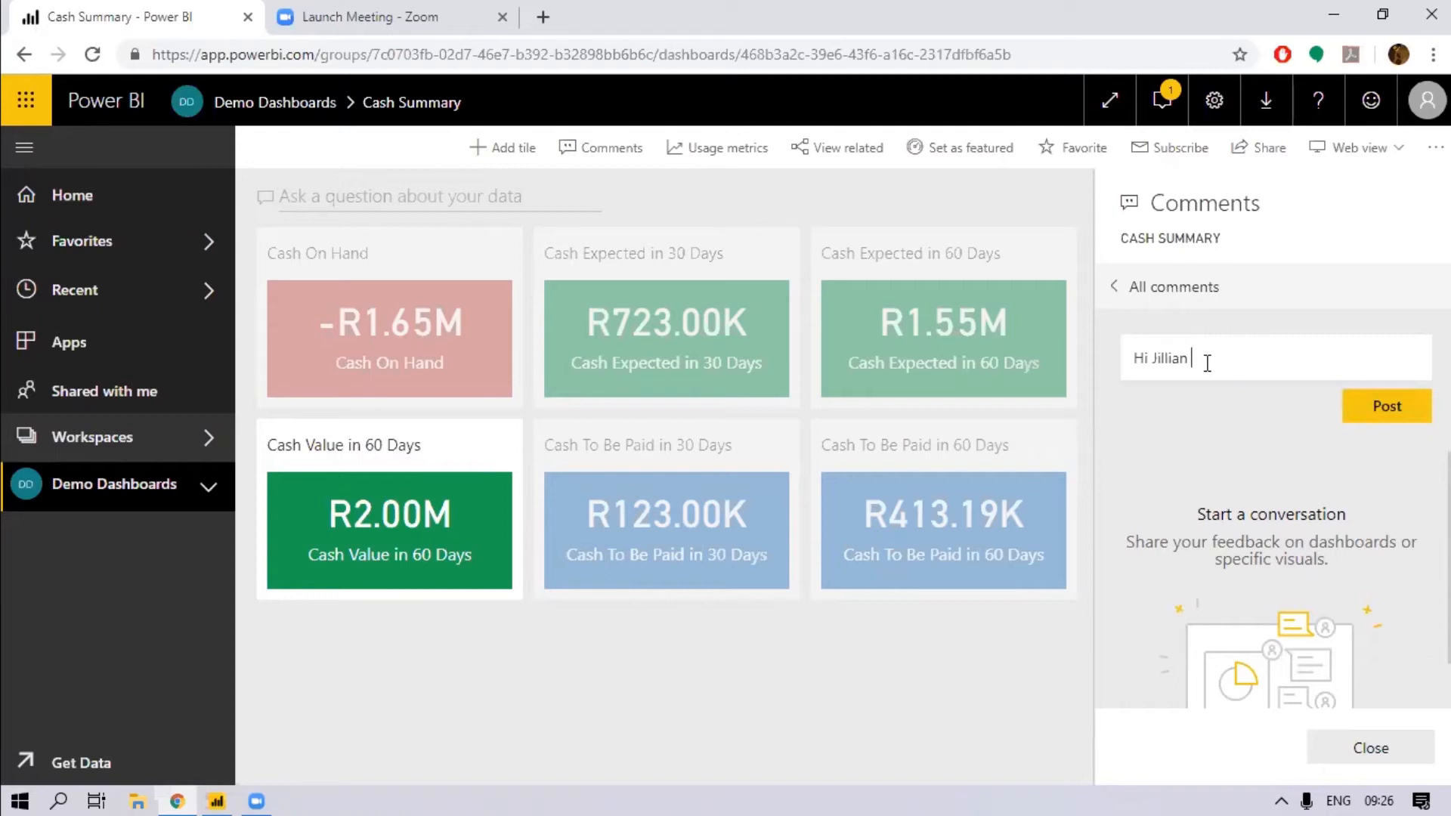
{"action": "type", "text": ", is the figure correct I reme"}
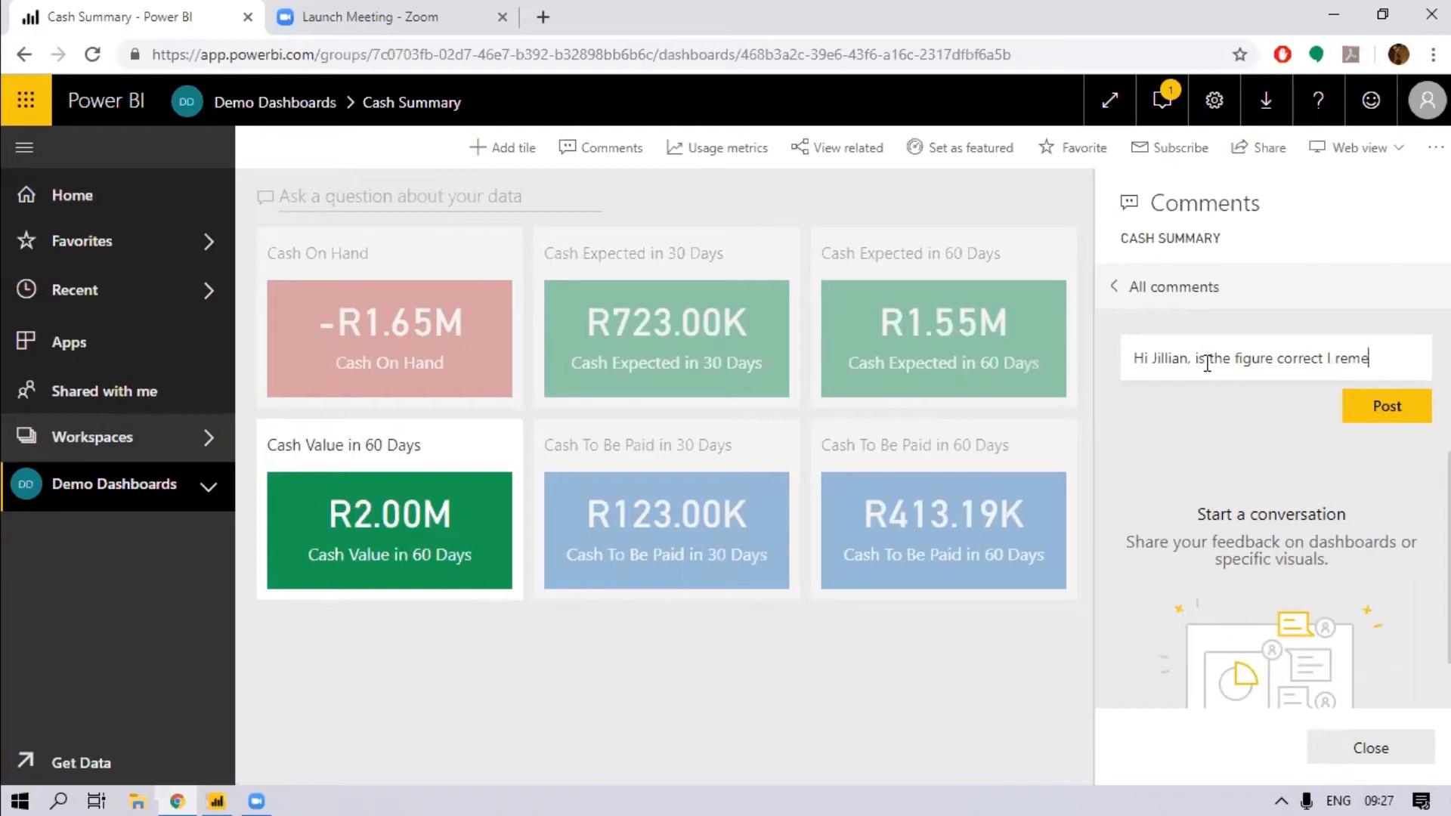
{"action": "type", "text": "ber from the la"}
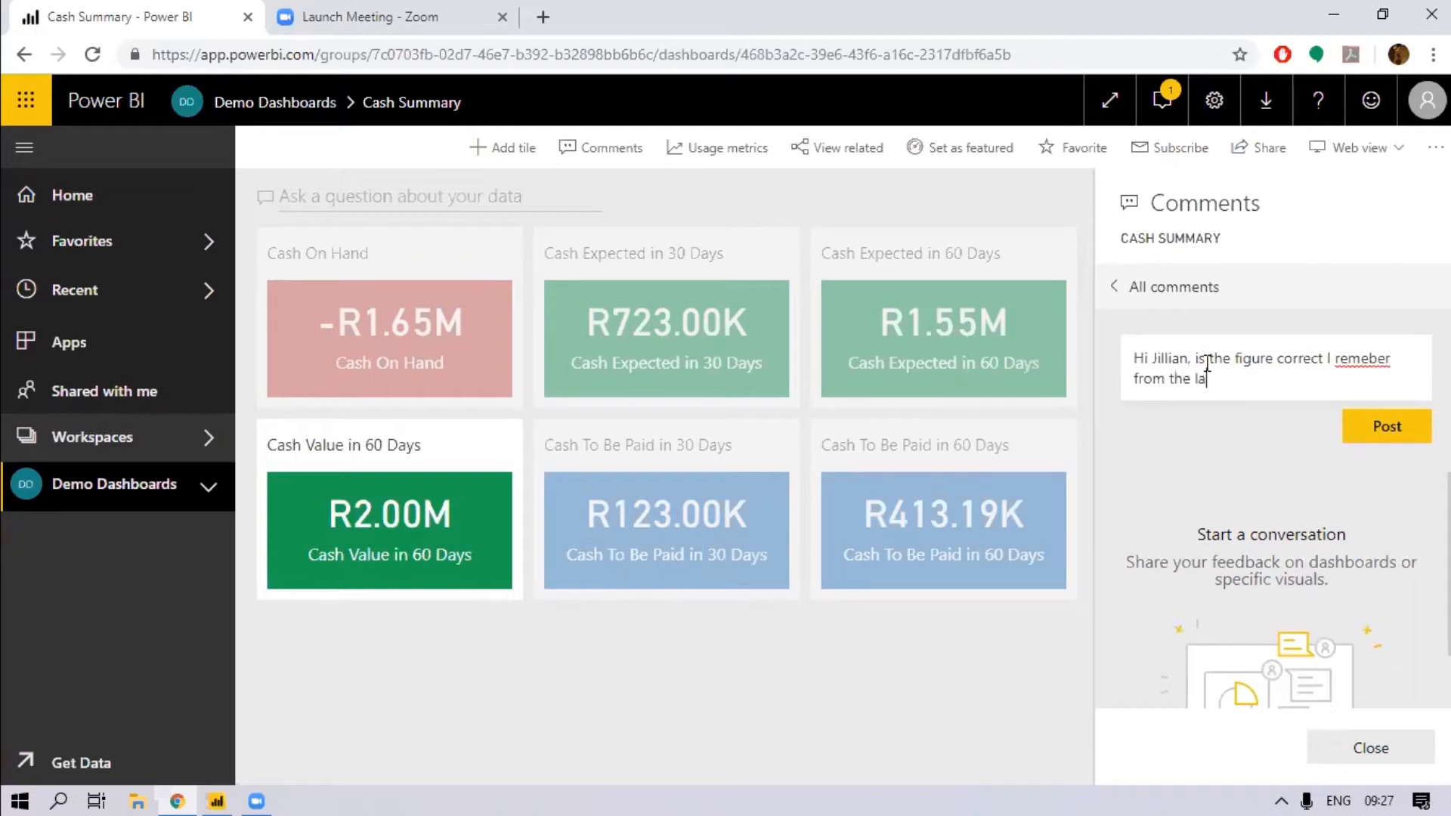
{"action": "type", "text": "st meeting we it was "}
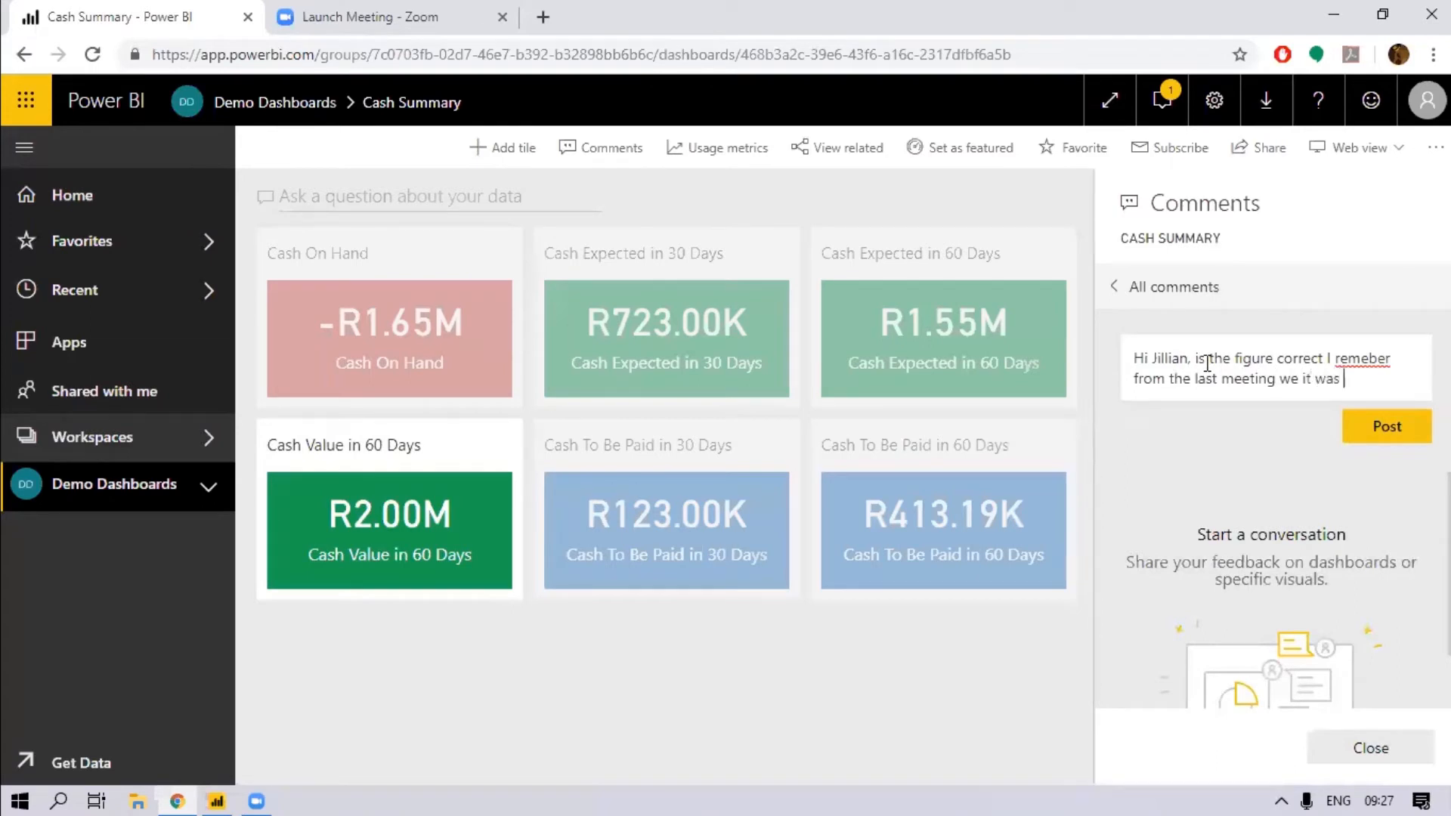
{"action": "type", "text": "R2.1M"}
{"action": "right_click", "coordinate": [1356, 360]}
{"action": "left_click", "coordinate": [1304, 376]}
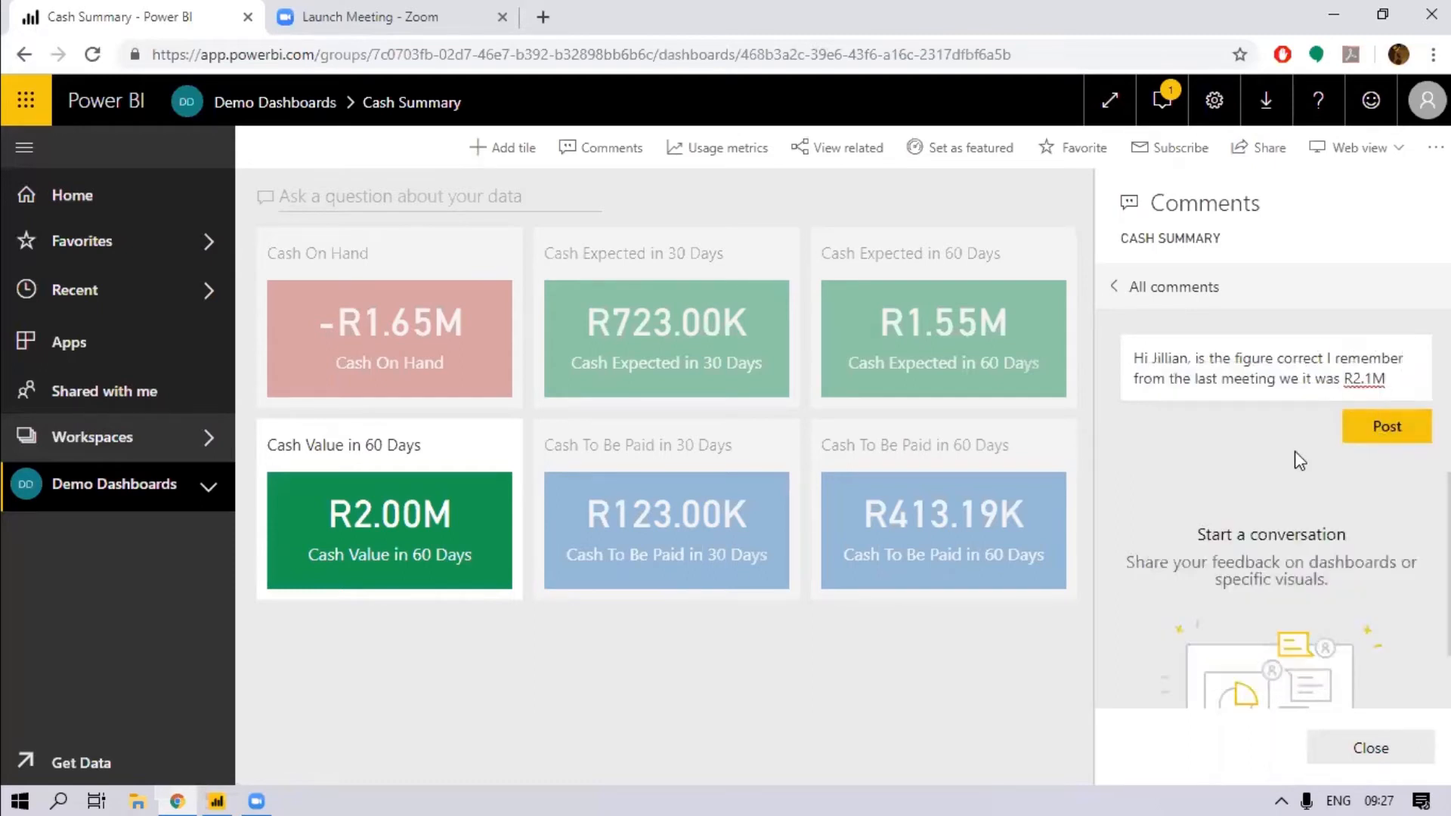
{"action": "left_click", "coordinate": [1406, 380]}
{"action": "left_click", "coordinate": [1390, 444]}
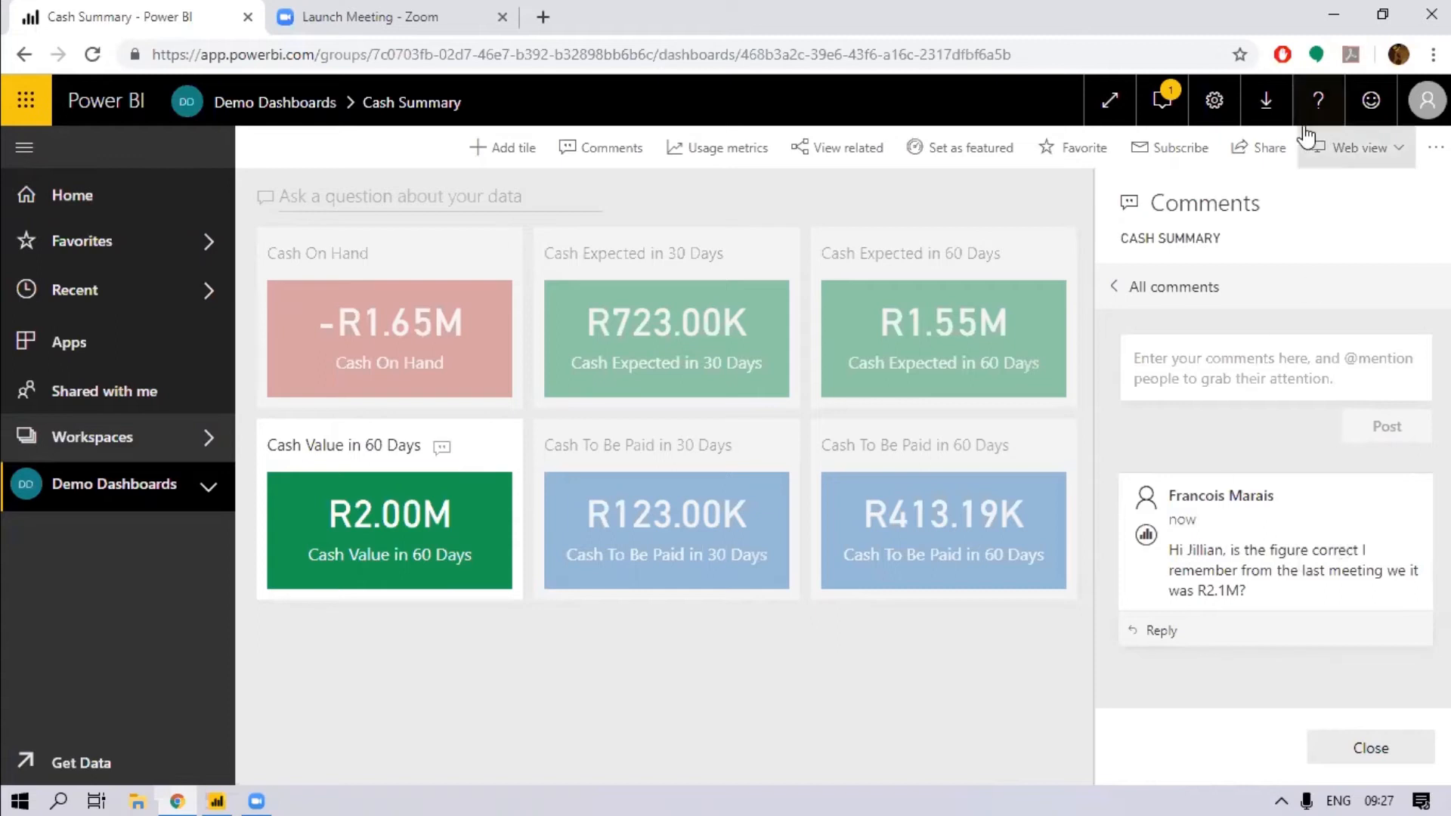
{"action": "left_click", "coordinate": [1426, 99]}
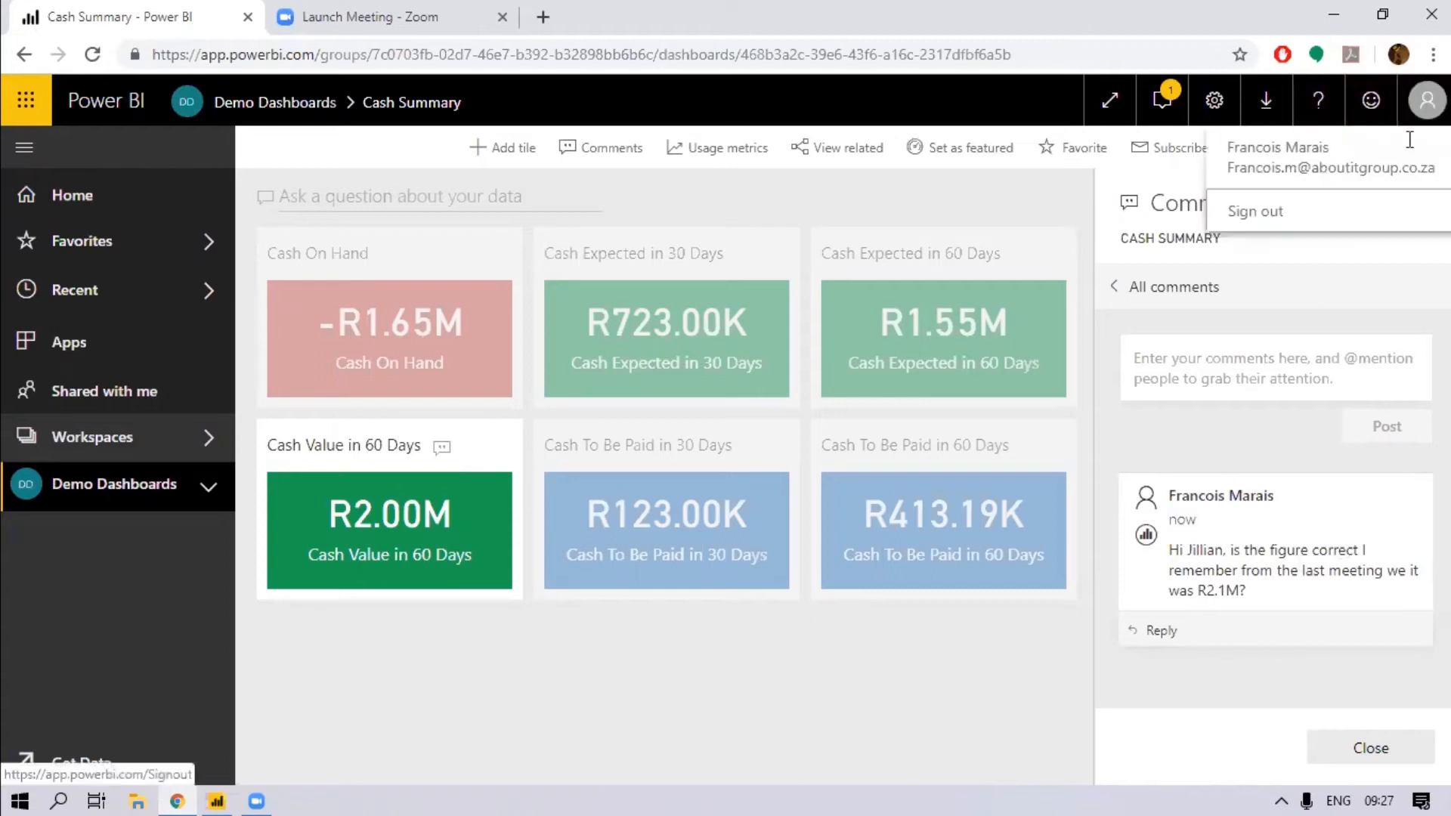
- Sign out of Power BI and search the web for 'power bi'
{"action": "left_click", "coordinate": [1261, 213]}
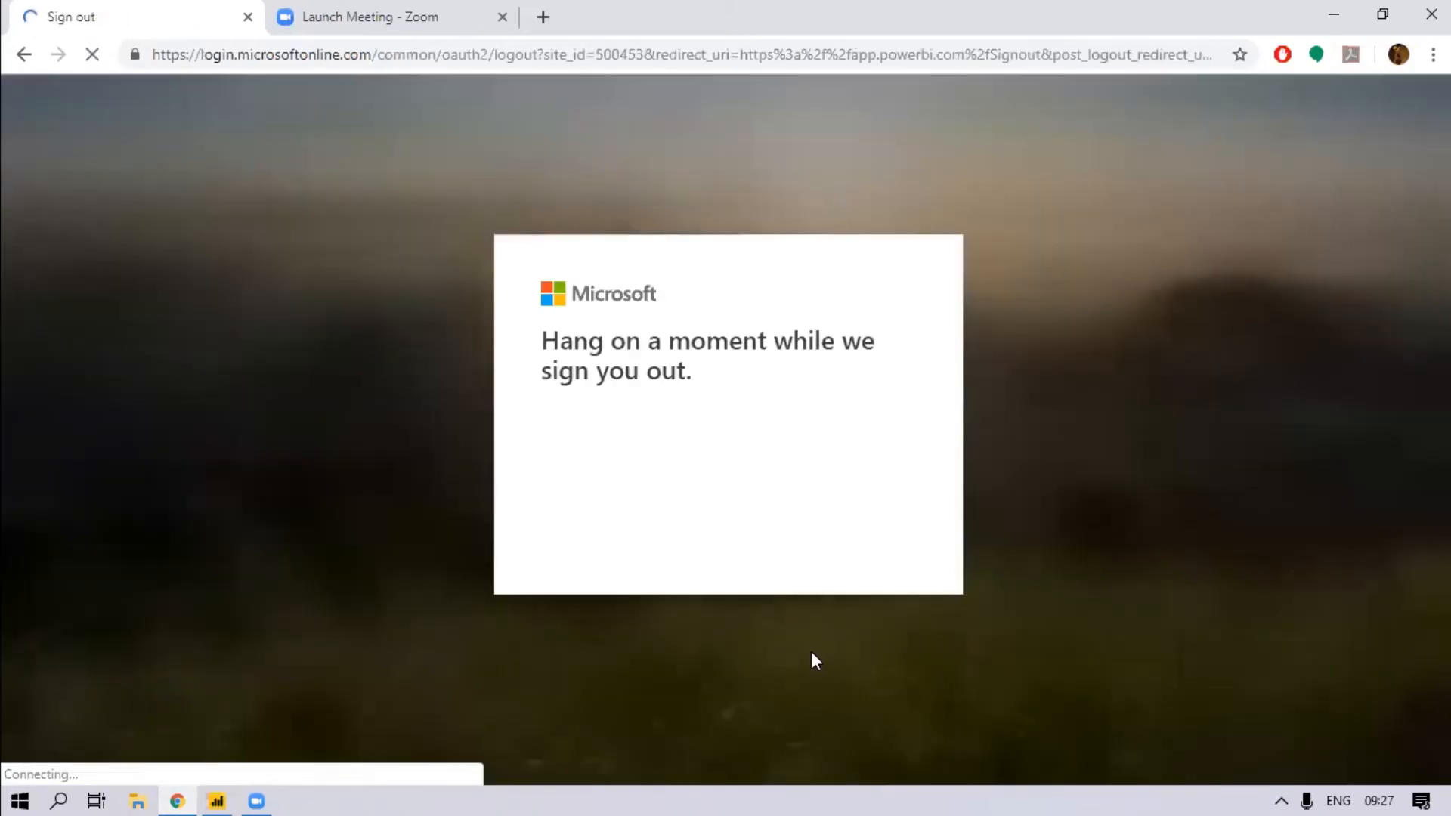
{"action": "left_click", "coordinate": [372, 53]}
{"action": "type", "text": "power bi"}
{"action": "key", "text": "Return"}
- Sign in to Power BI with the colleague's account and password
{"action": "left_click", "coordinate": [288, 410]}
{"action": "left_click", "coordinate": [721, 475]}
{"action": "left_click", "coordinate": [723, 414]}
{"action": "type", "text": "*********"}
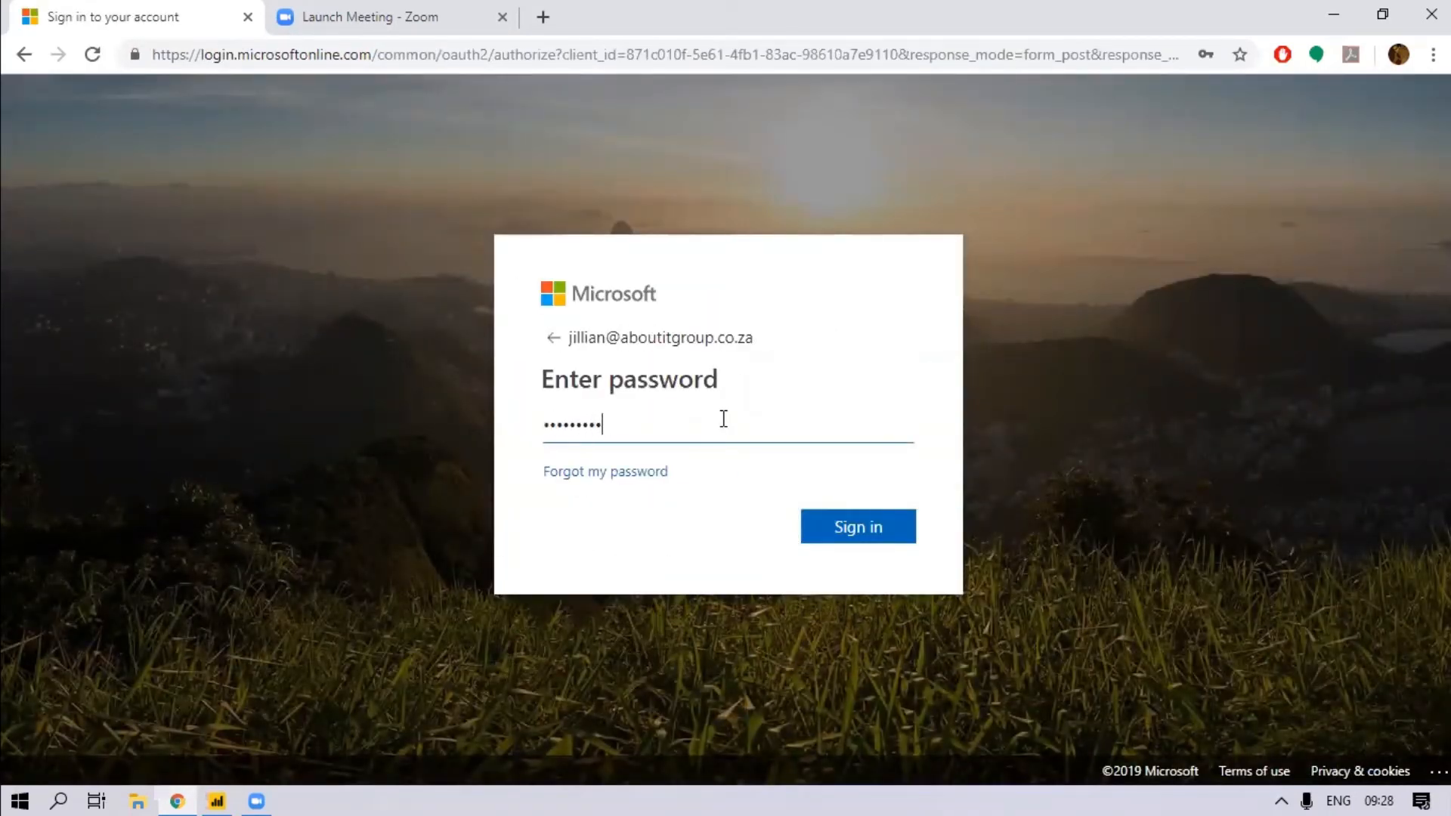
{"action": "key", "text": "Return"}
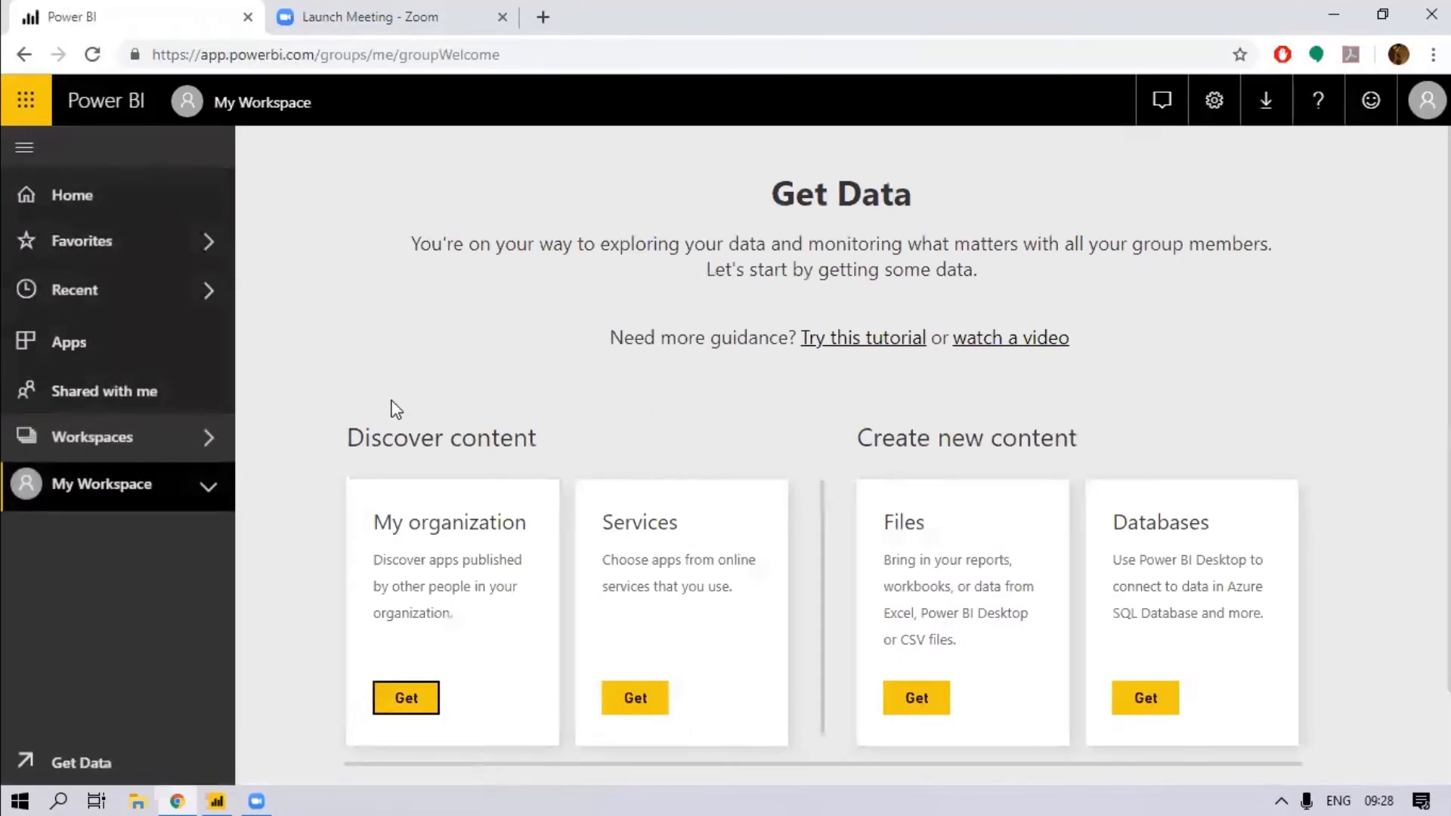
- Open Demo Dashboards, dismiss the dashboard notification, and open Cash Summary
{"action": "left_click", "coordinate": [190, 445]}
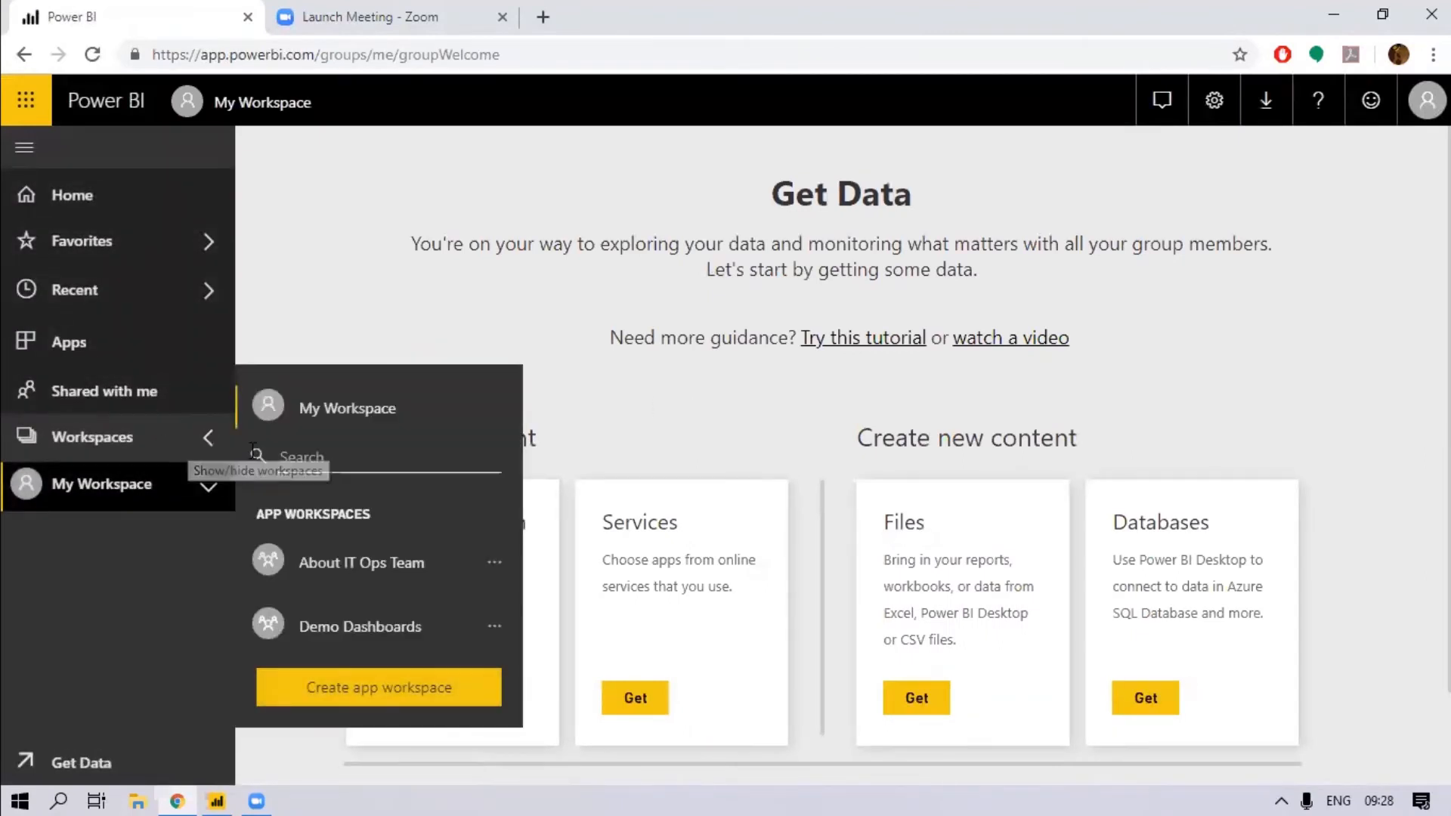
{"action": "left_click", "coordinate": [340, 622]}
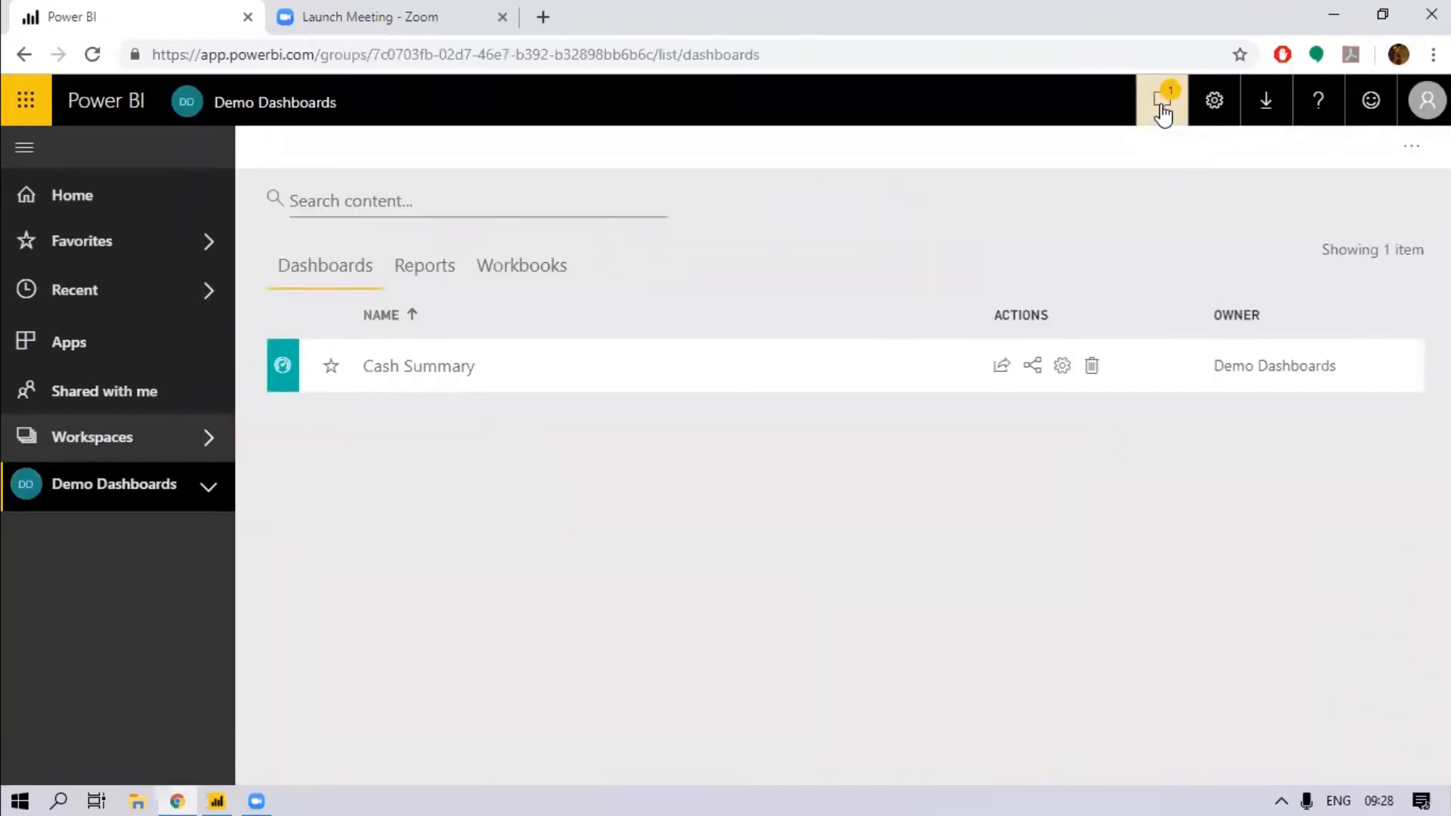
{"action": "left_click", "coordinate": [1162, 113]}
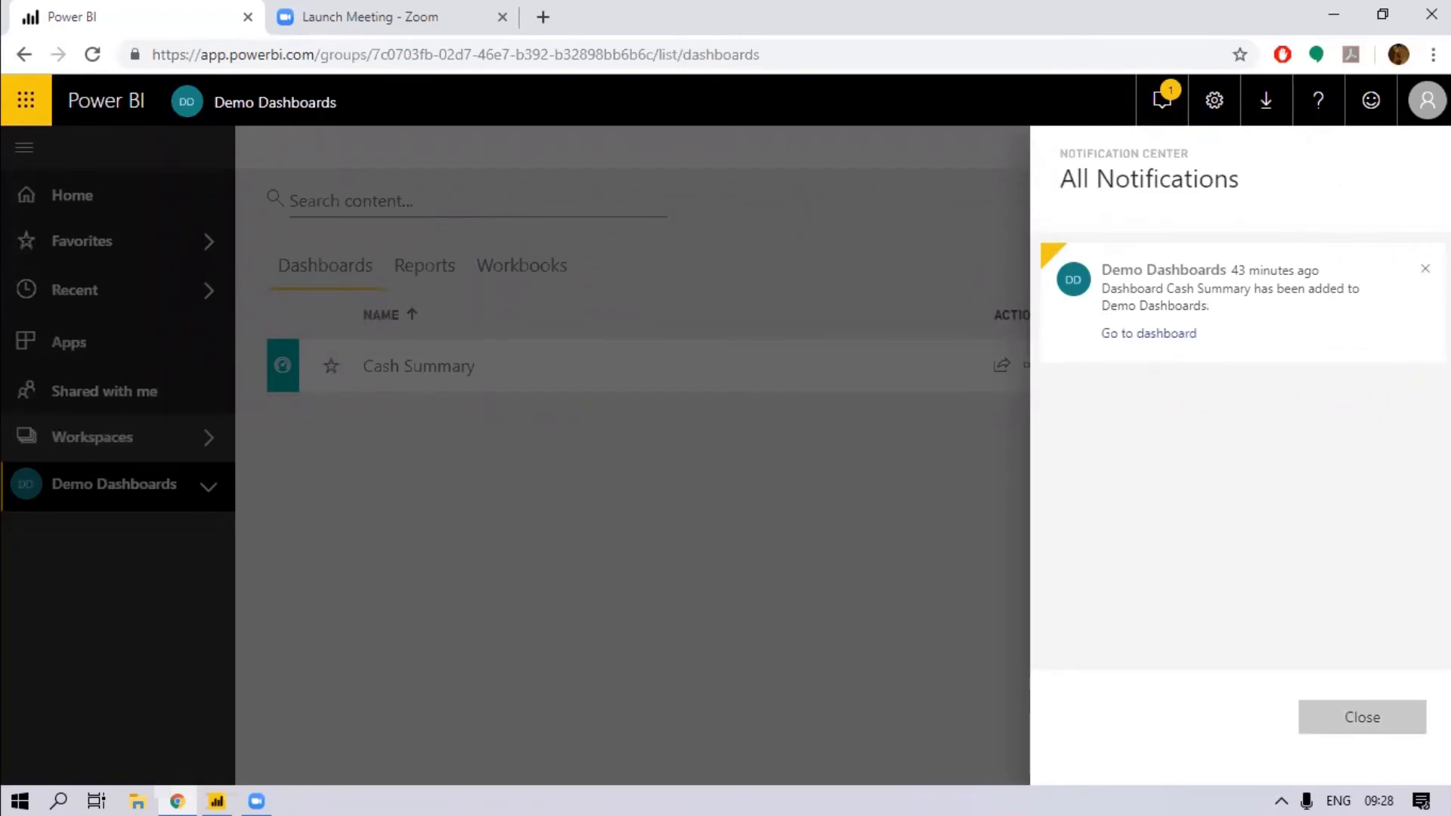
{"action": "left_click", "coordinate": [1425, 269]}
{"action": "left_click", "coordinate": [899, 223]}
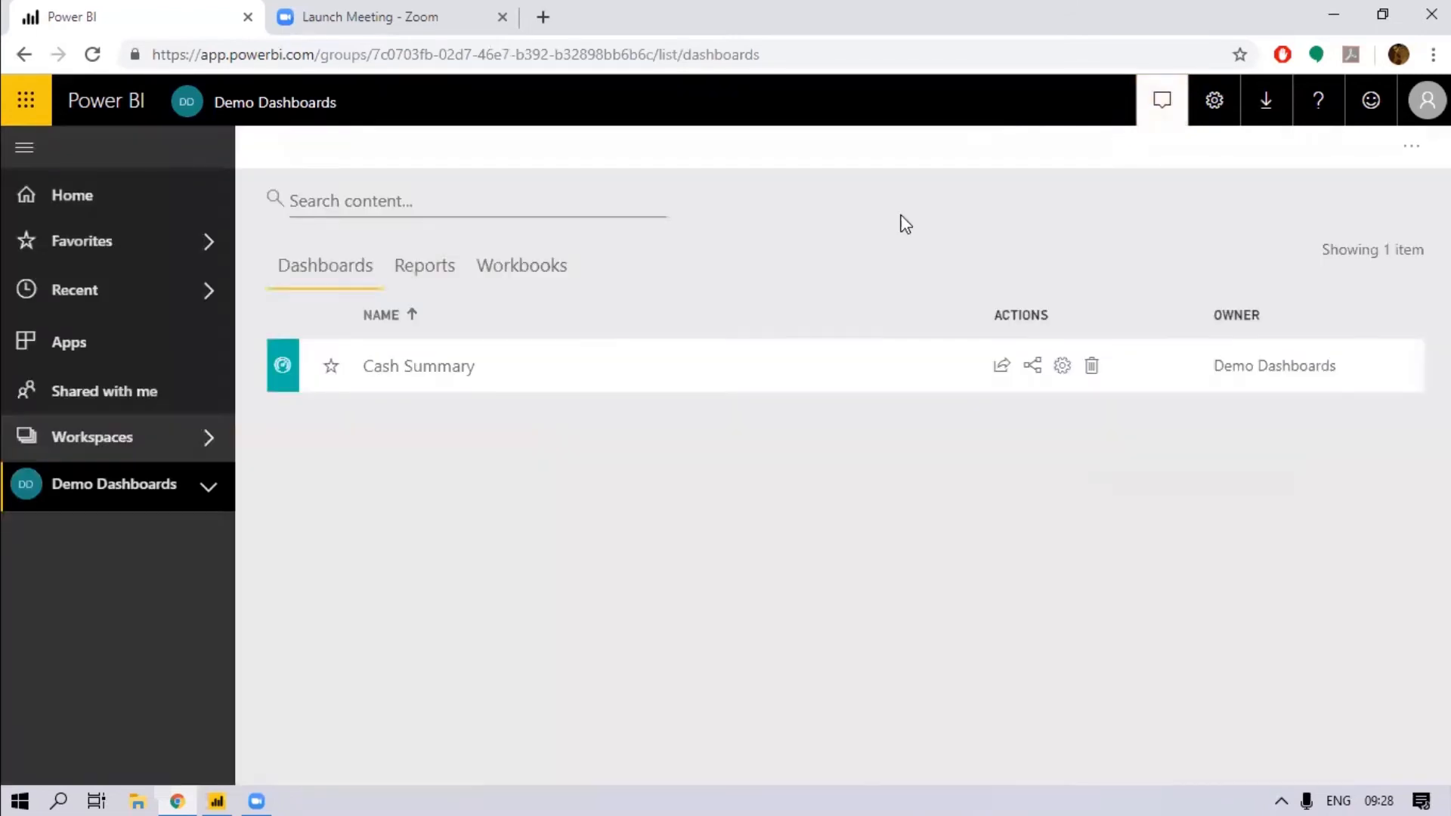
{"action": "left_click", "coordinate": [447, 370]}
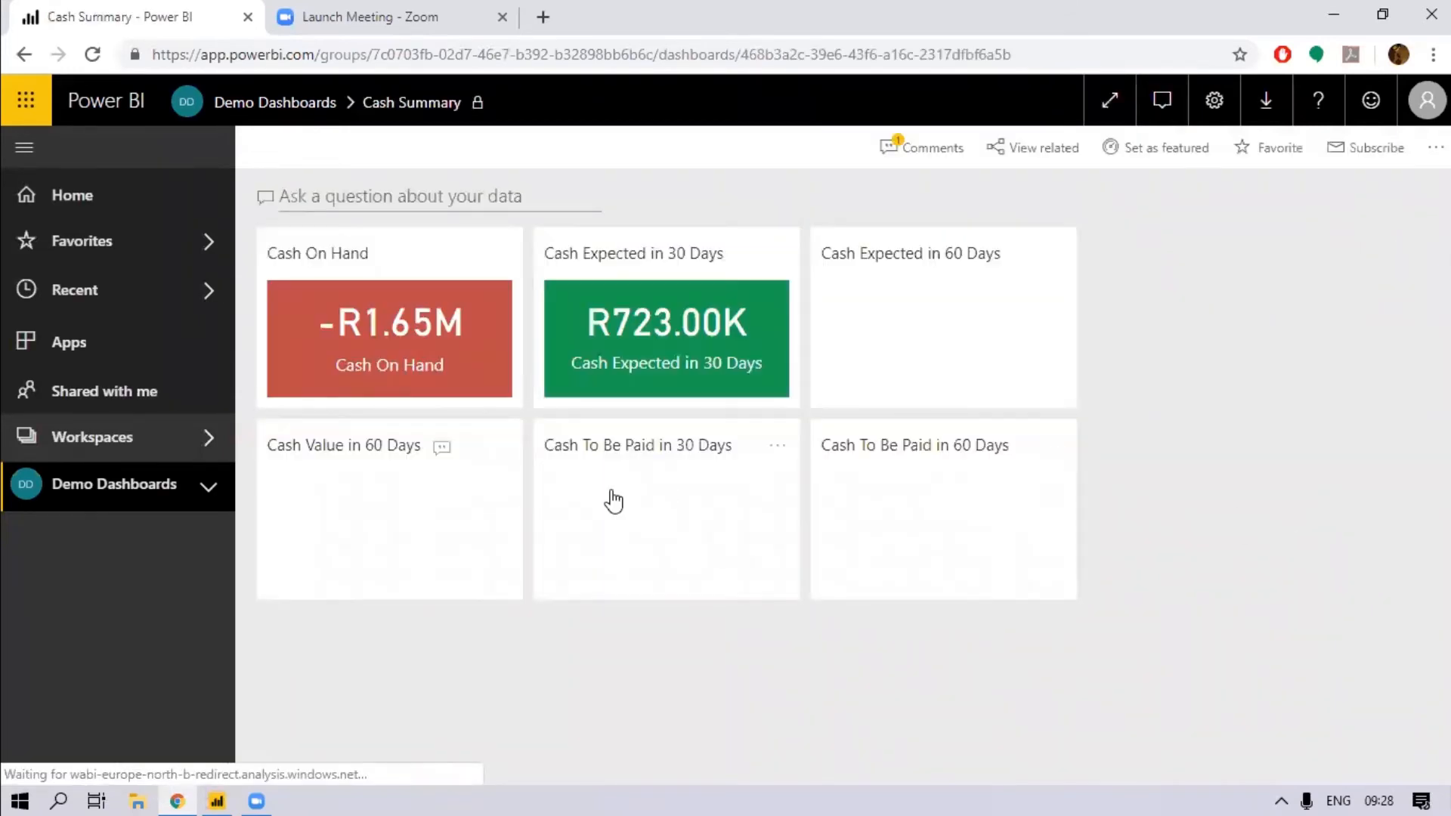
{"action": "left_click", "coordinate": [442, 449]}
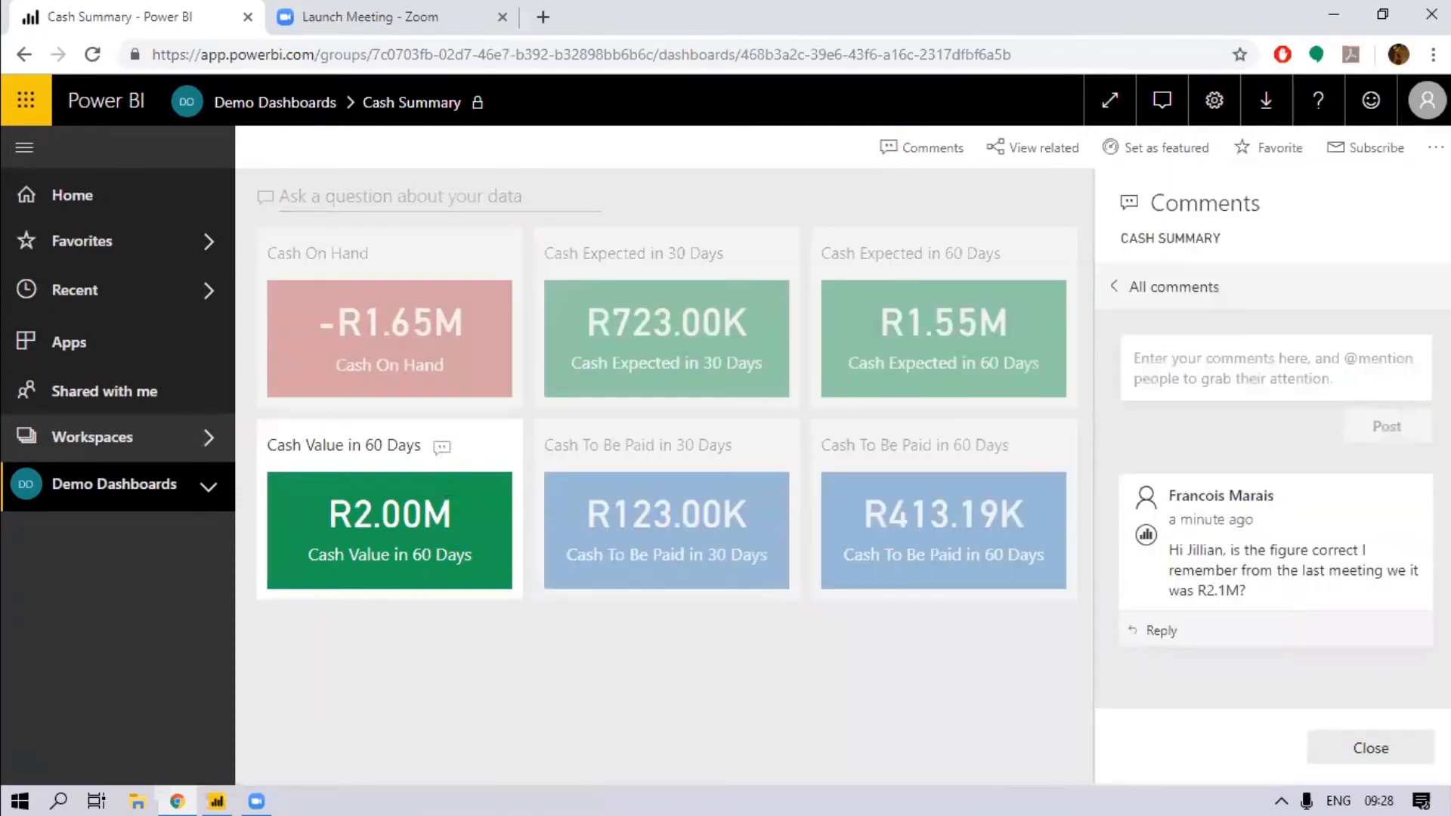
{"action": "left_click", "coordinate": [1237, 381]}
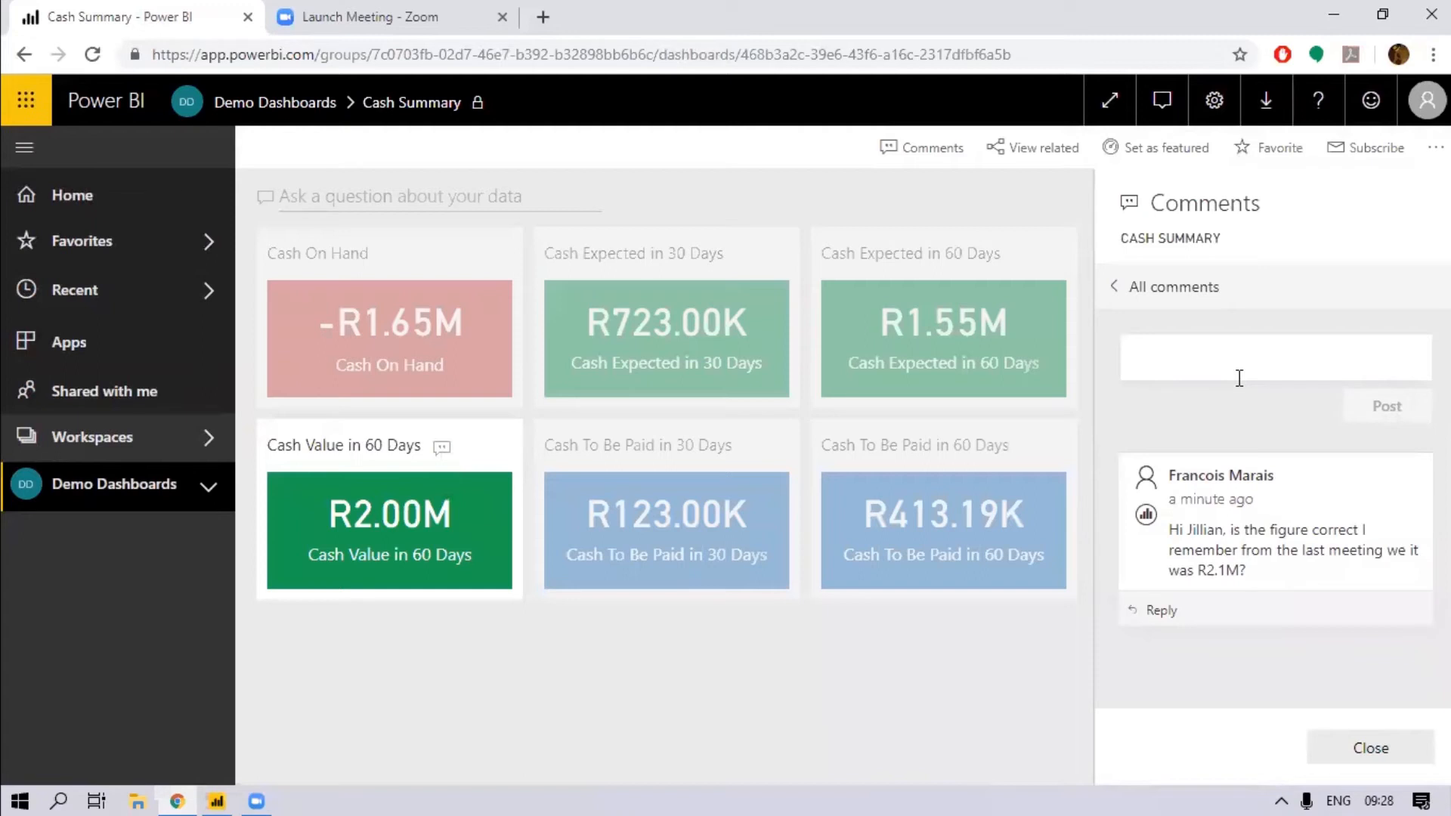
{"action": "type", "text": "Hi @Francois Marais (AboutIT"}
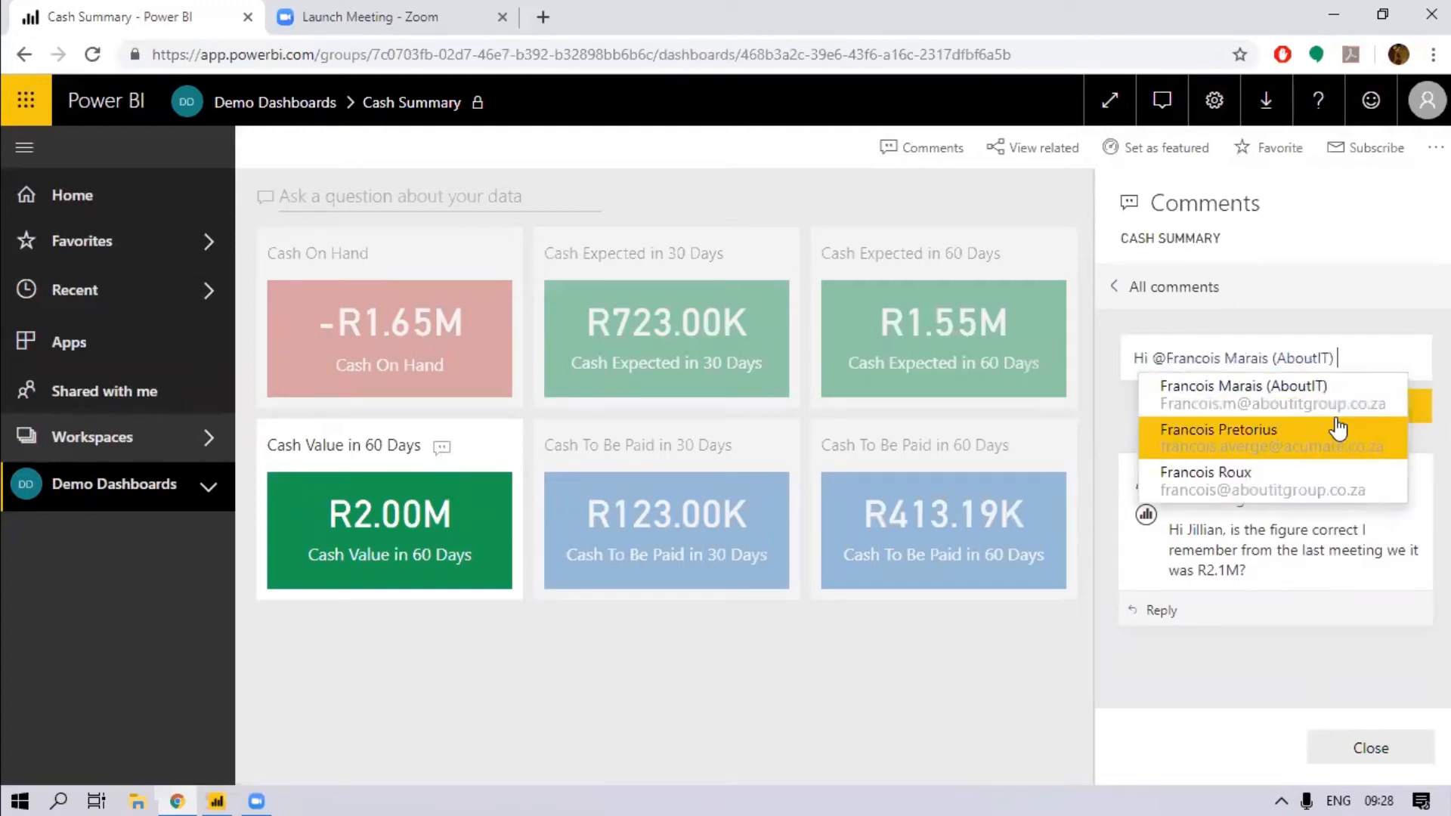
{"action": "left_click", "coordinate": [1379, 359]}
{"action": "type", "text": ", yes the fi"}
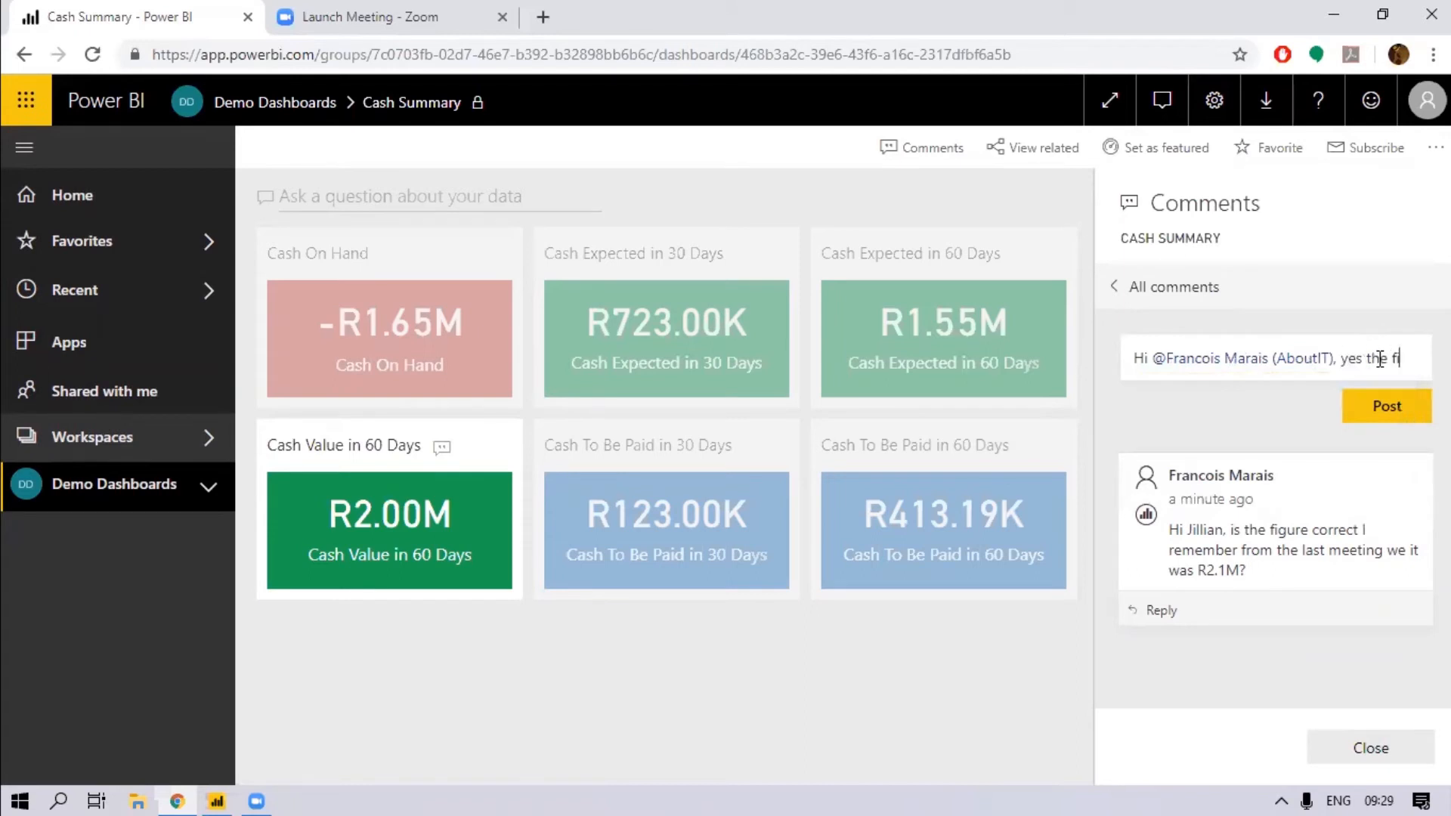
{"action": "type", "text": "gure is correct displayin on the dashboard"}
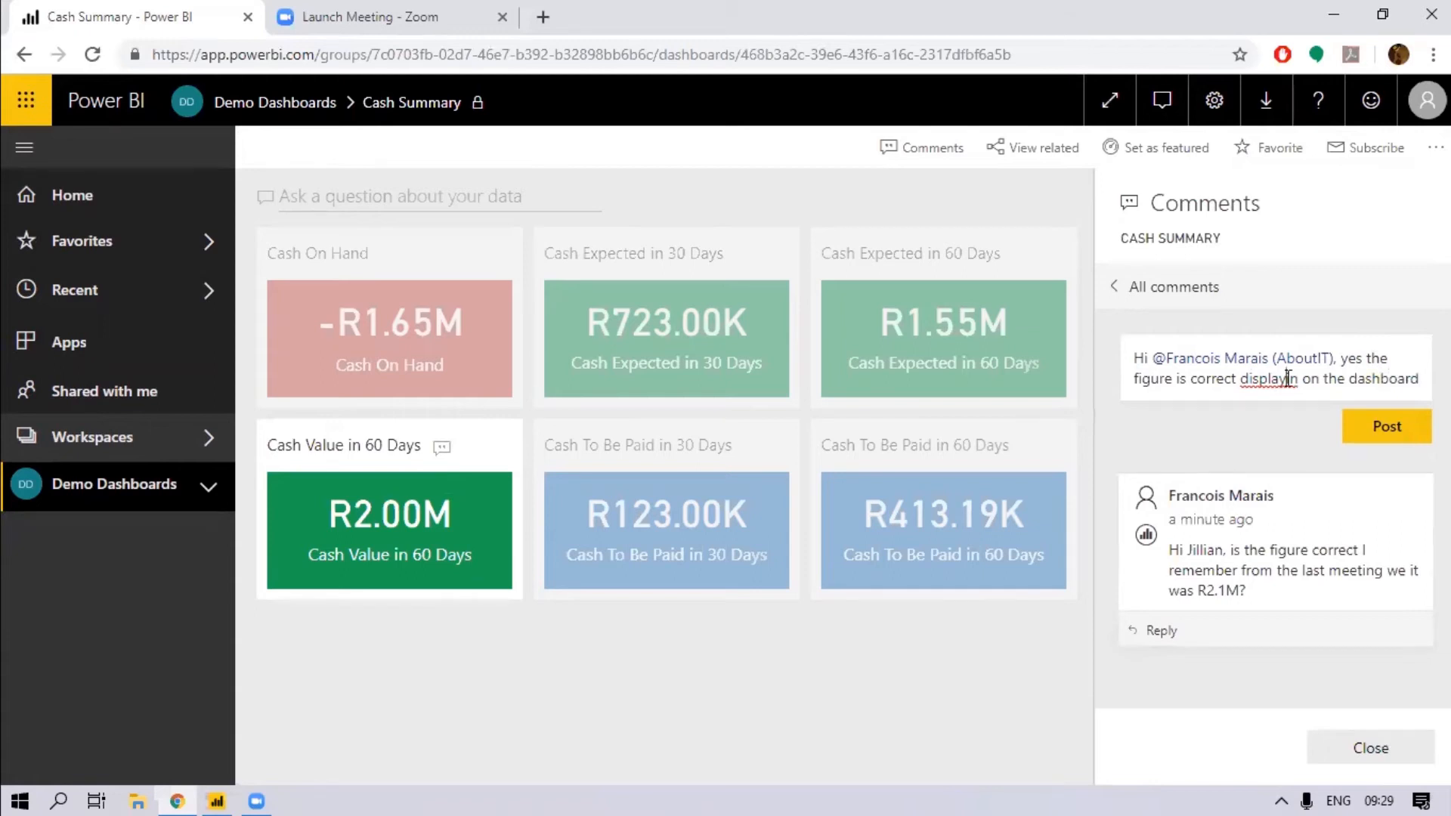
{"action": "right_click", "coordinate": [1287, 377]}
{"action": "left_click", "coordinate": [1392, 466]}
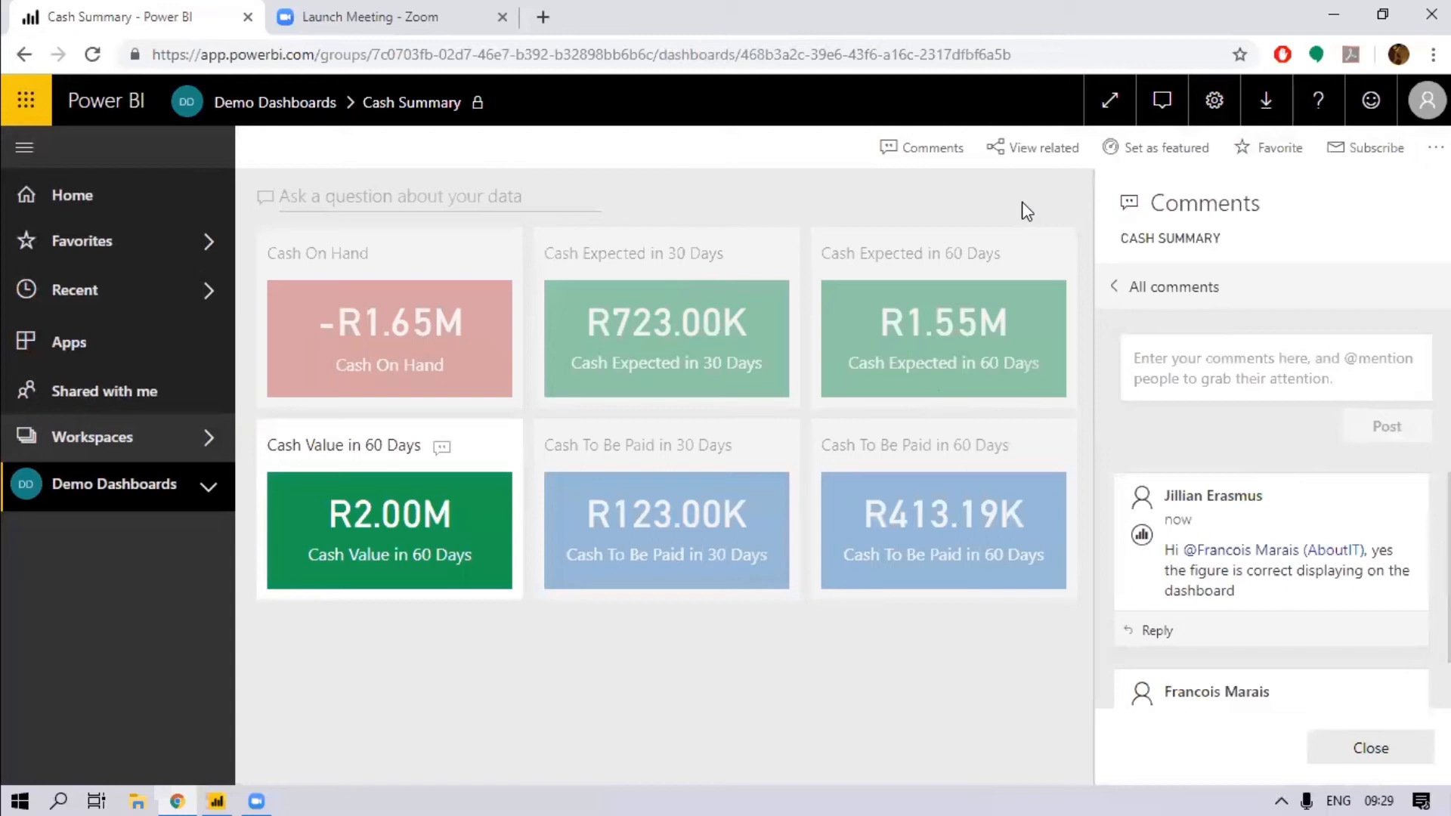
{"action": "left_click", "coordinate": [1237, 385]}
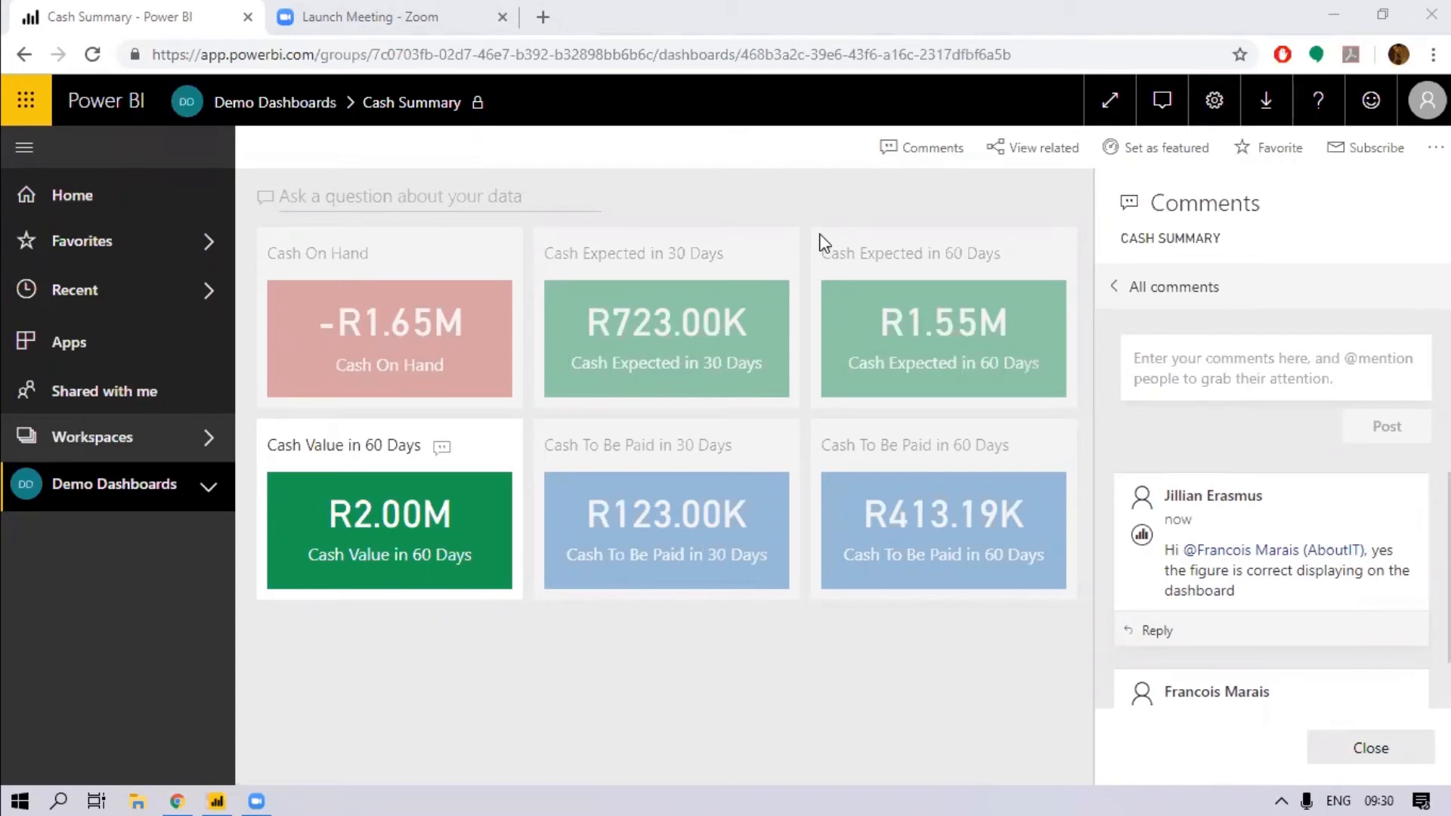
- Leave the dashboard comments and make the Chrome window active
{"action": "left_click", "coordinate": [928, 207]}
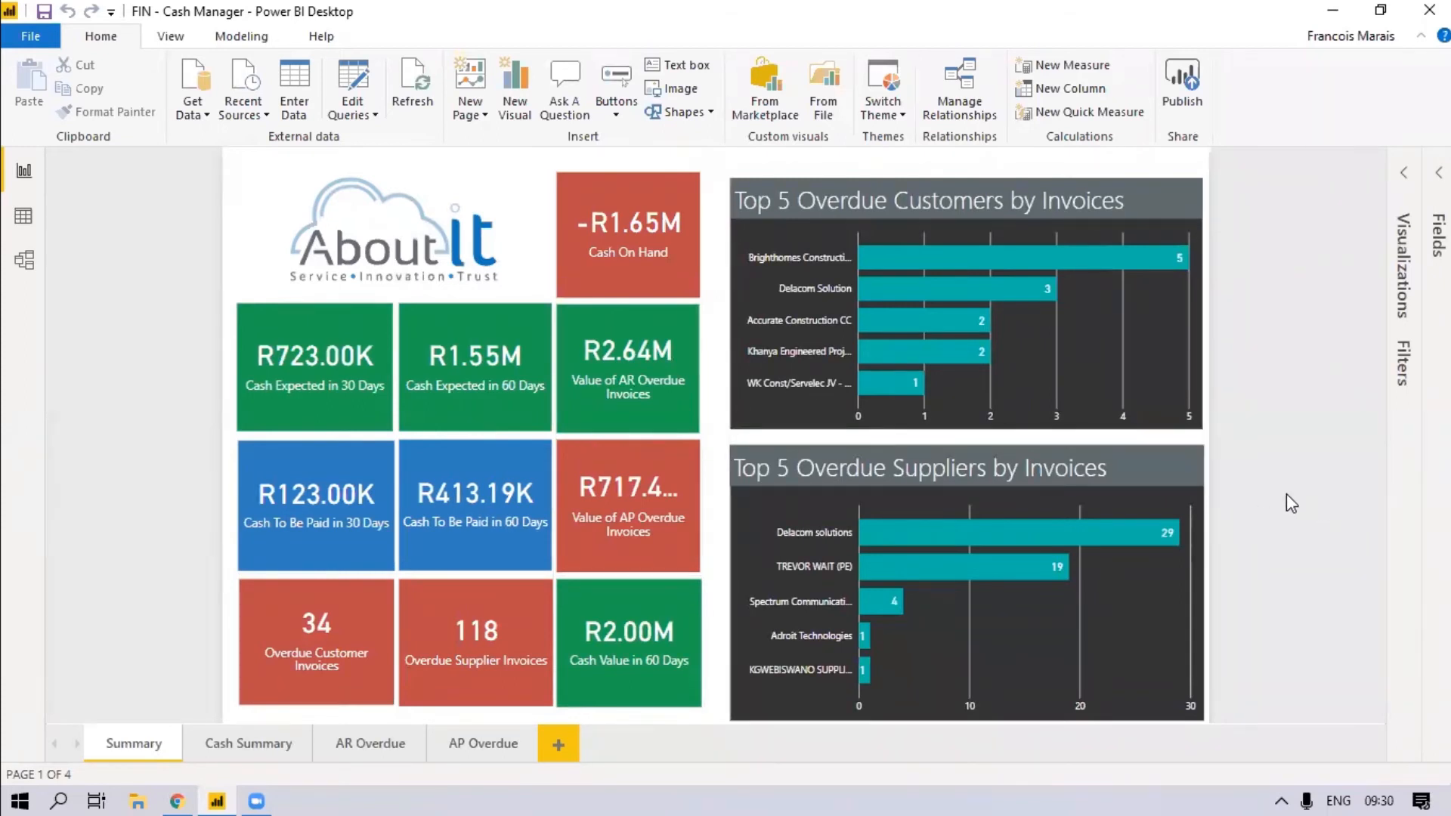
- Check the signed-in account, pick Demo Dashboards for publishing, cancel, and return to Chrome
{"action": "left_click", "coordinate": [1350, 37]}
{"action": "left_click", "coordinate": [1284, 329]}
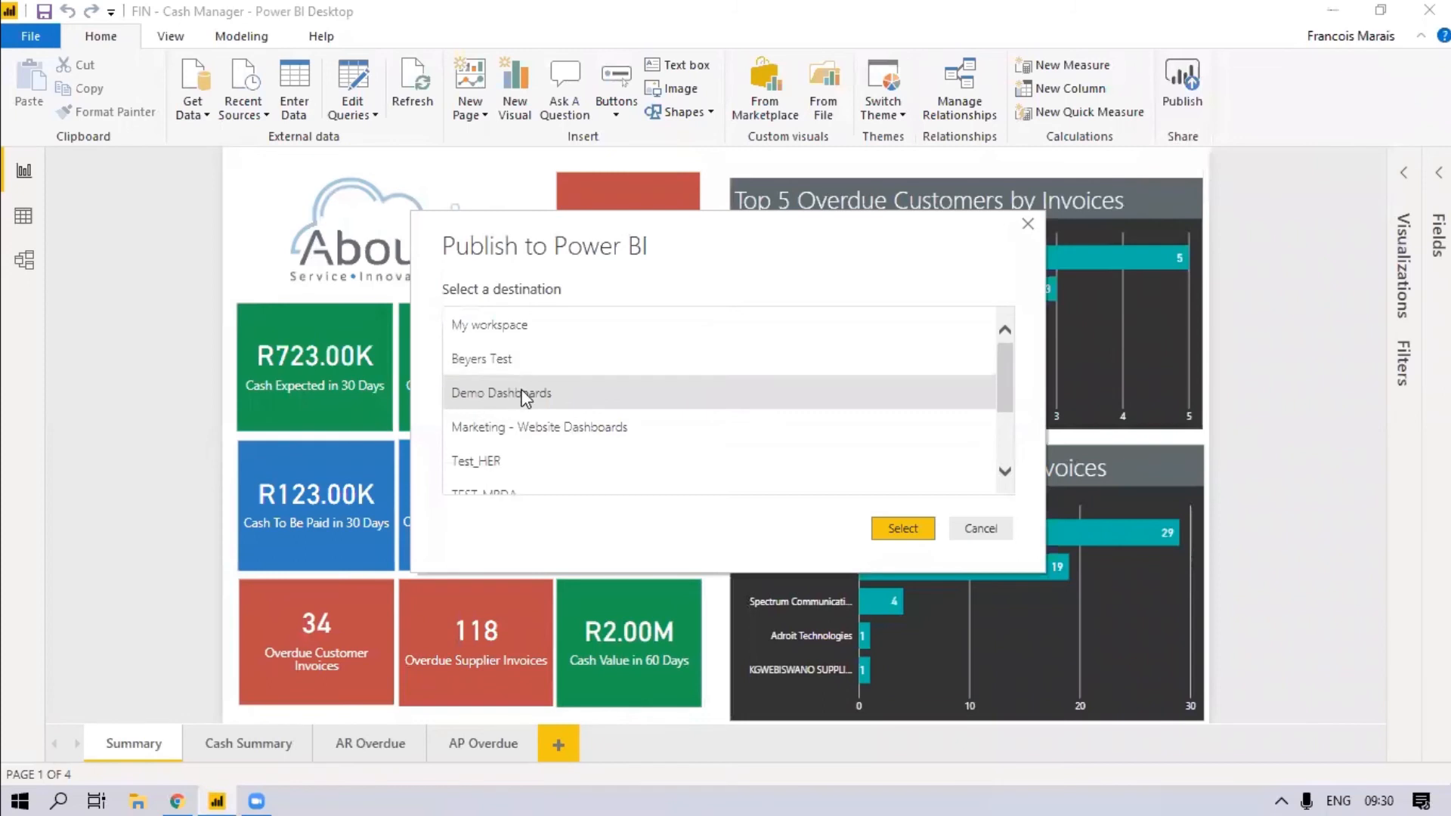
{"action": "left_click", "coordinate": [530, 396]}
{"action": "left_click", "coordinate": [980, 531]}
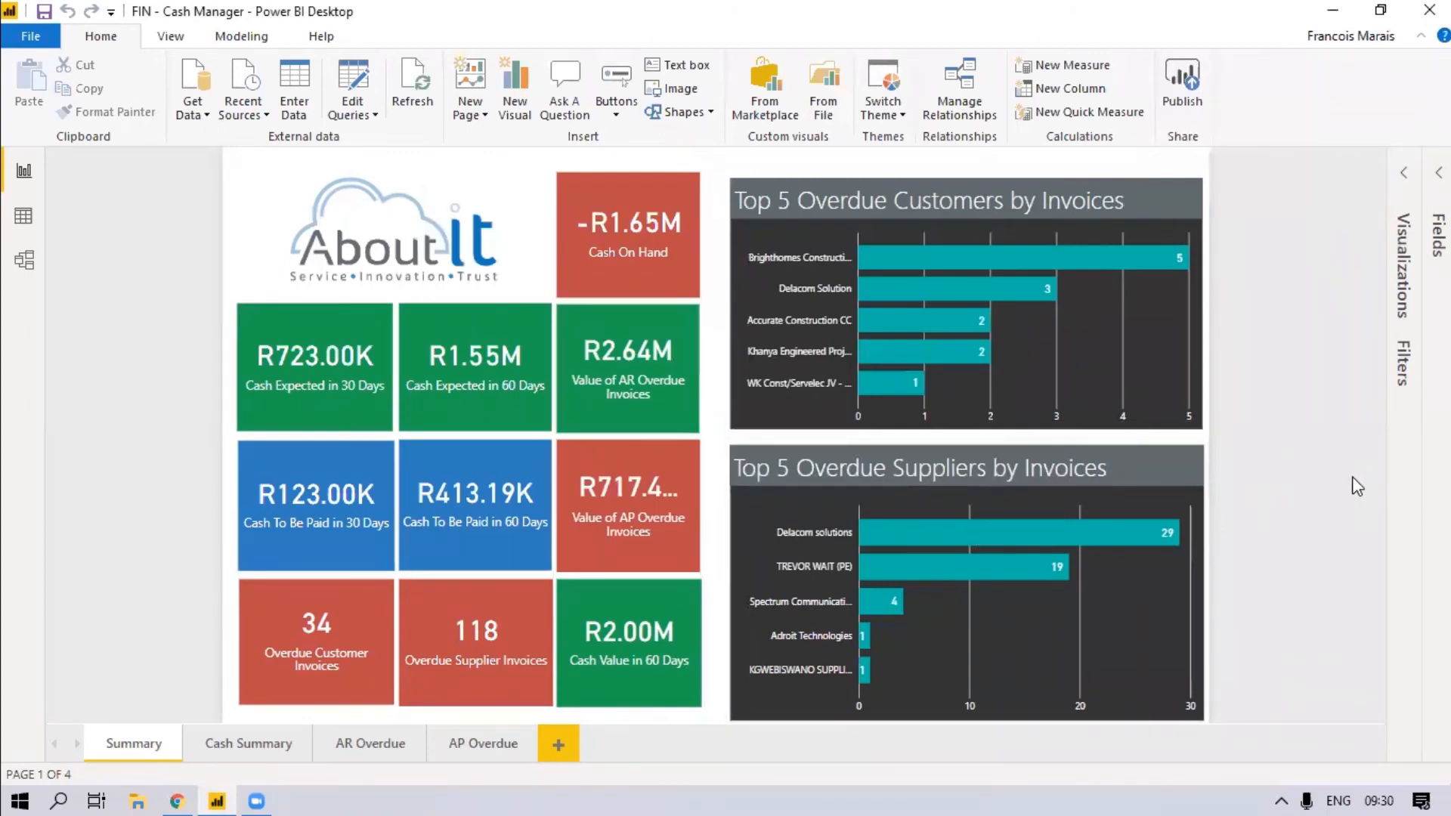
{"action": "left_click", "coordinate": [189, 792]}
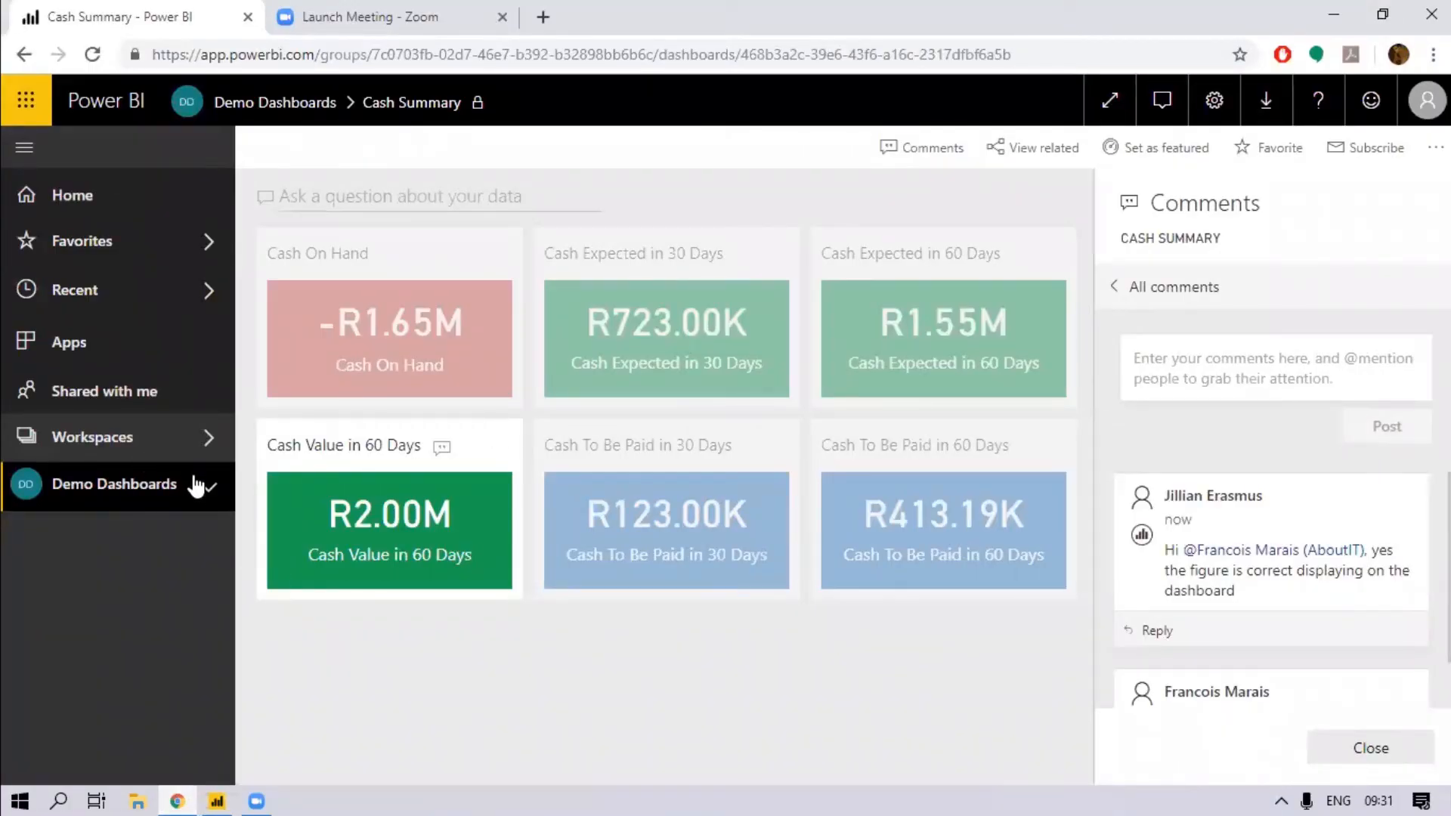
- View FIN - Cash Manager from the Demo Dashboards workspace's reports, then go to Apps
{"action": "left_click", "coordinate": [106, 106]}
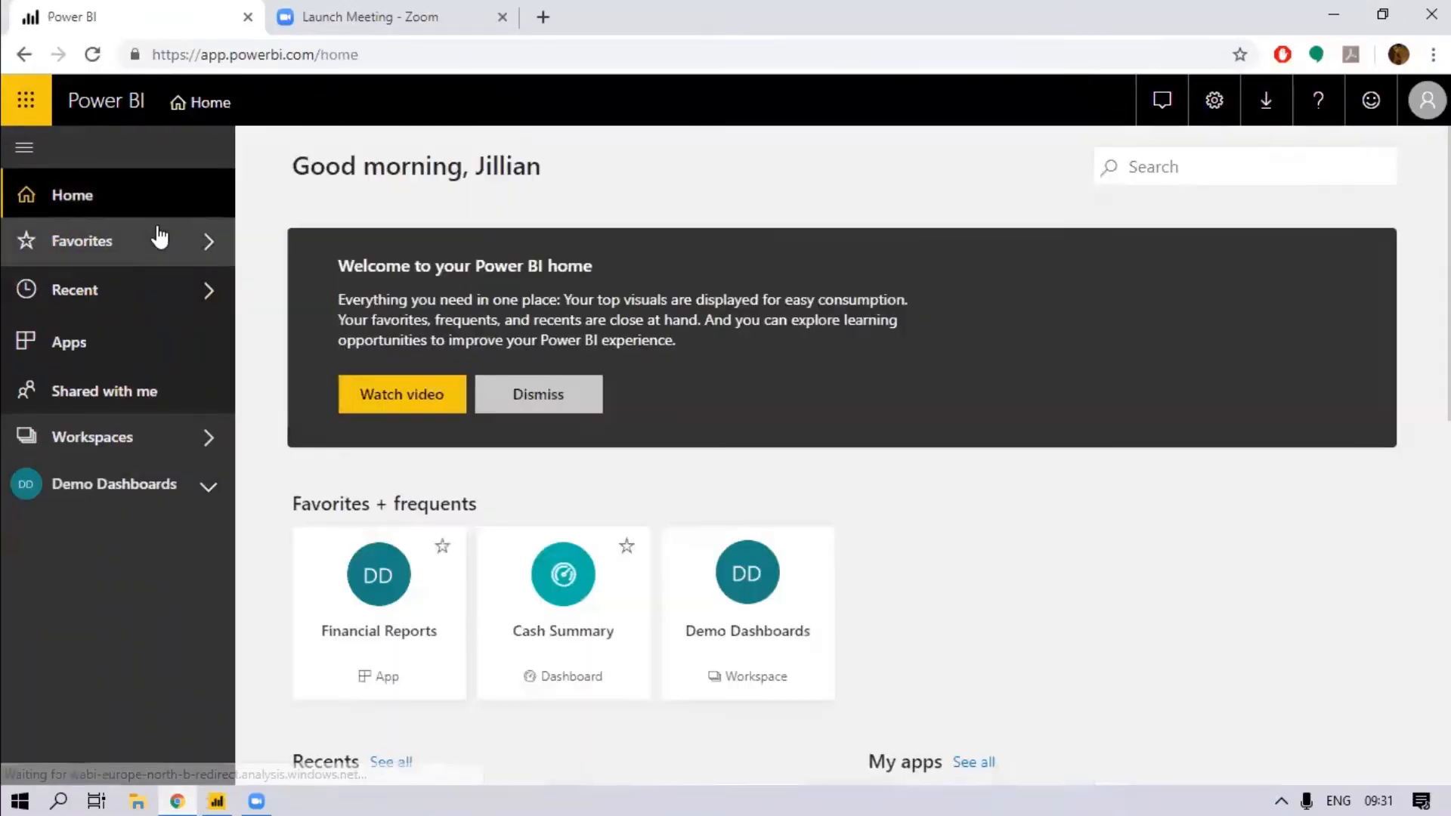
{"action": "left_click", "coordinate": [115, 445]}
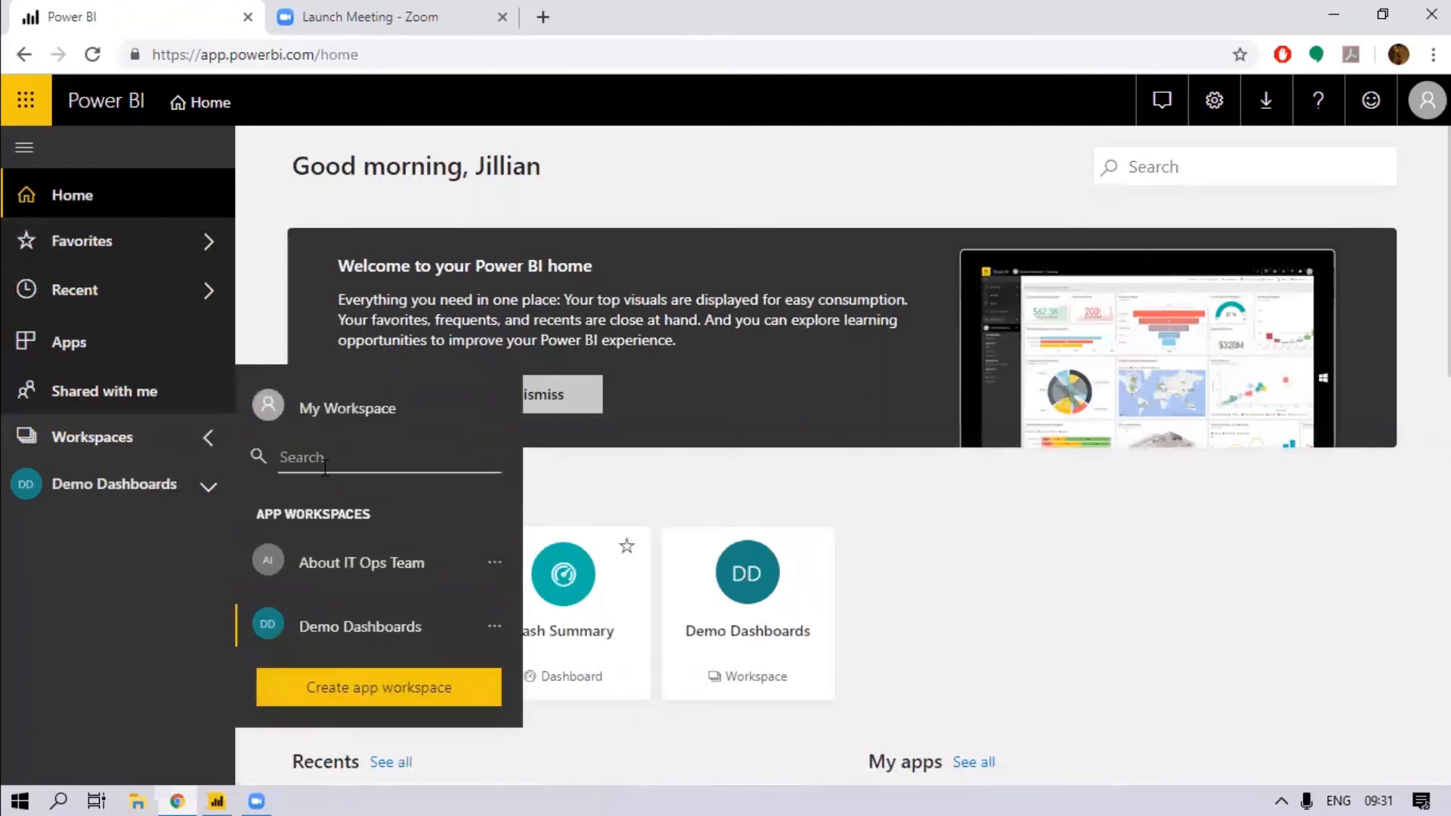
{"action": "left_click", "coordinate": [392, 620]}
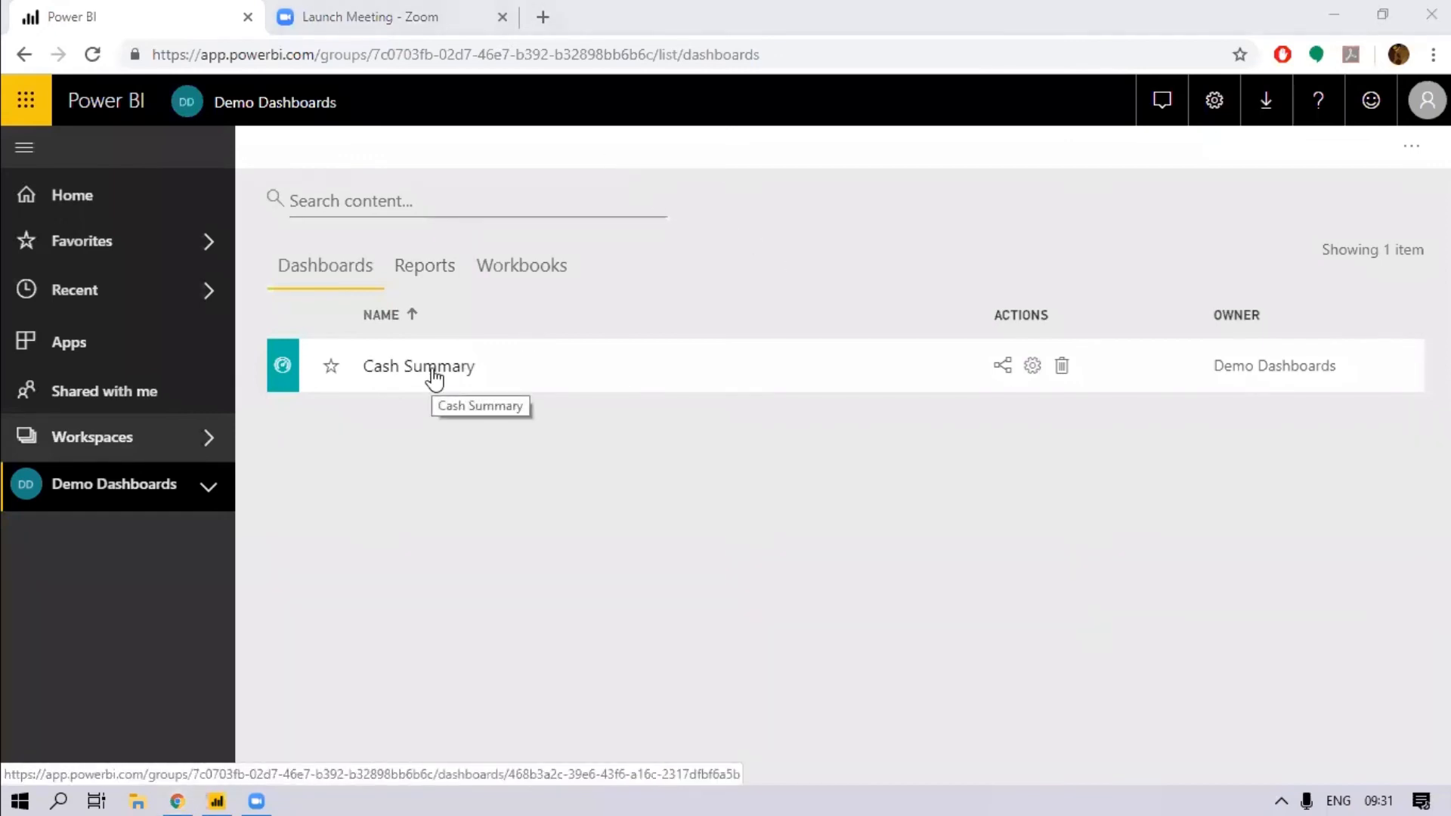
{"action": "left_click", "coordinate": [440, 273]}
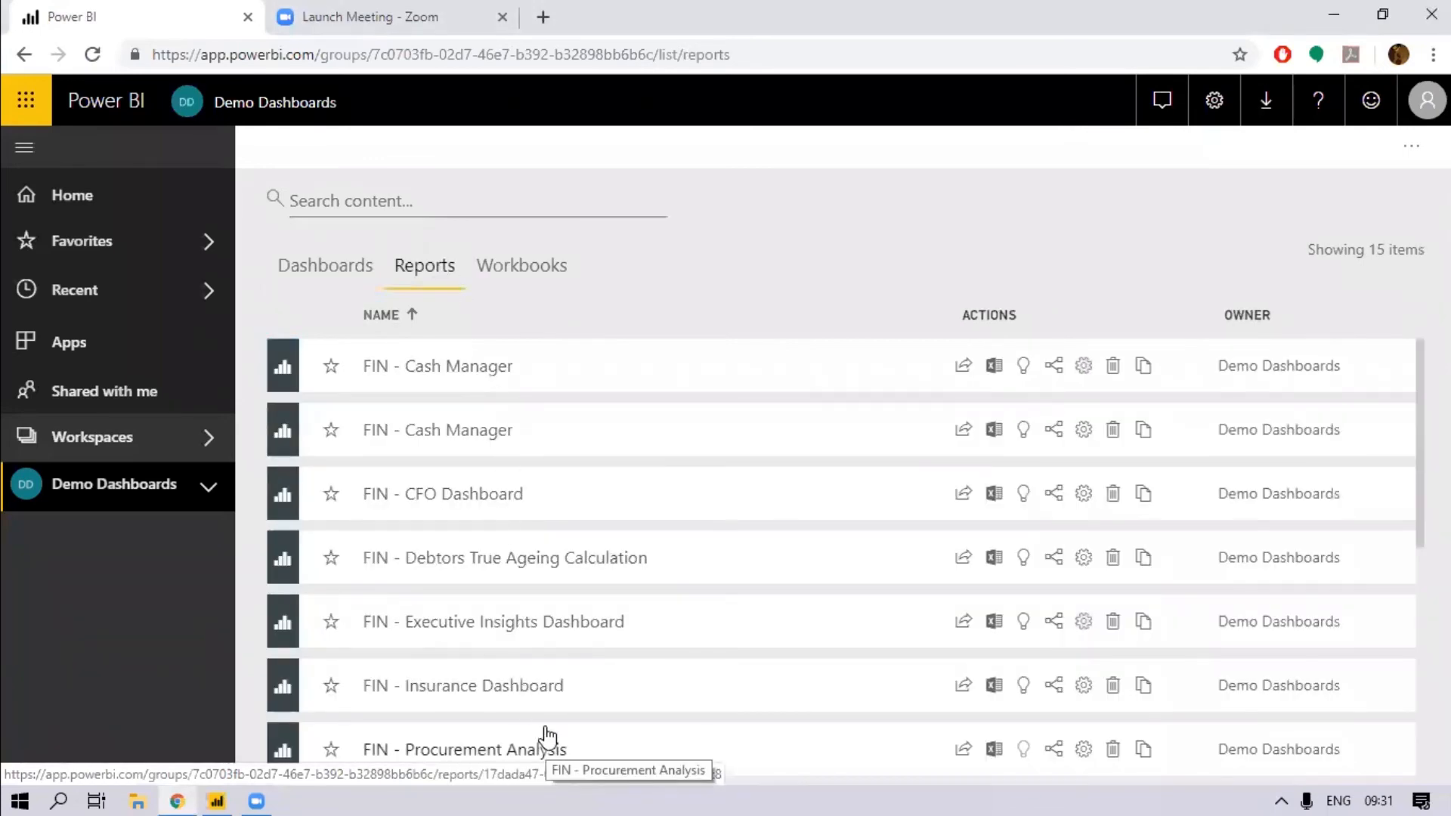
{"action": "left_click", "coordinate": [472, 374]}
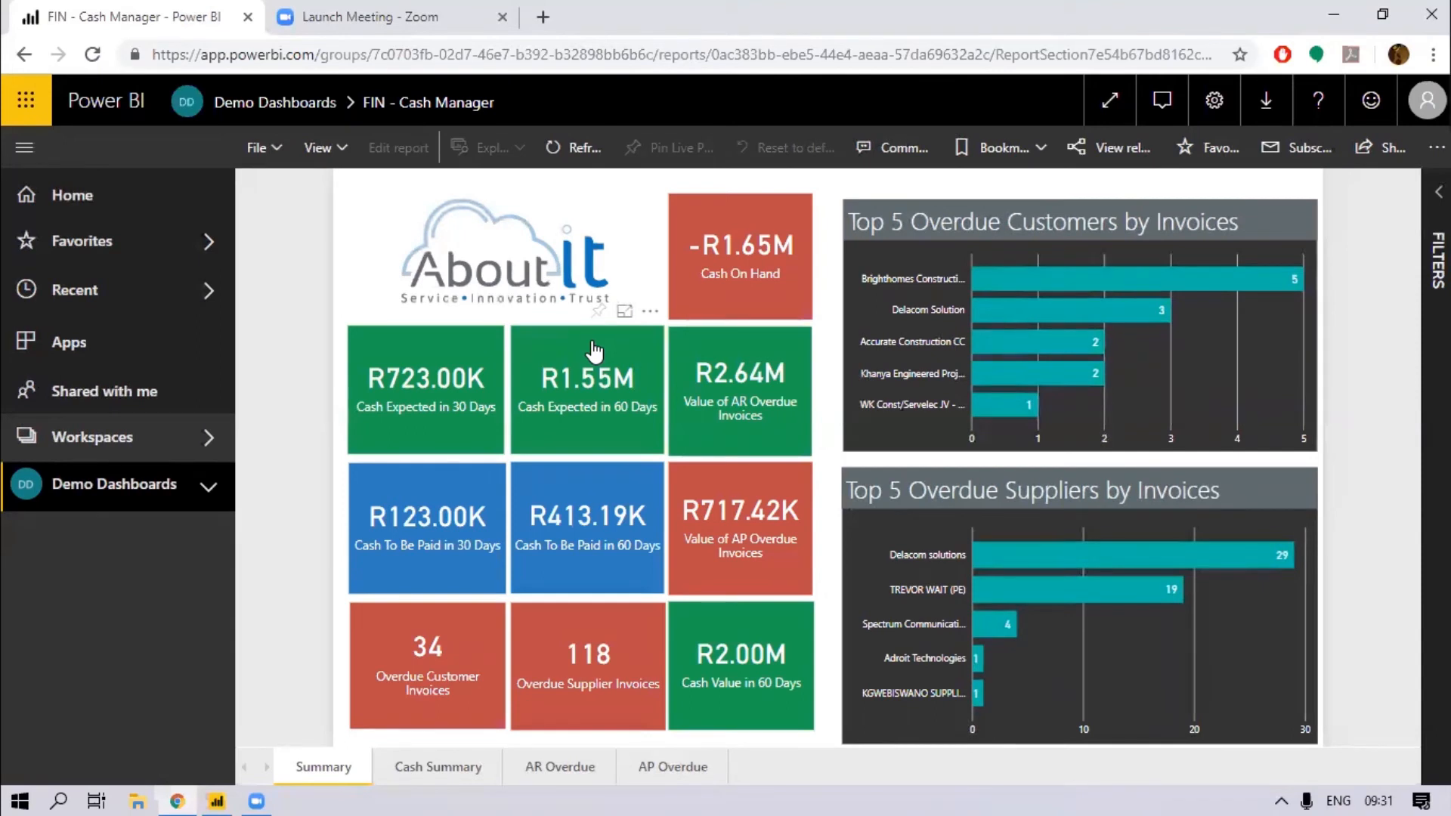
{"action": "left_click", "coordinate": [75, 346]}
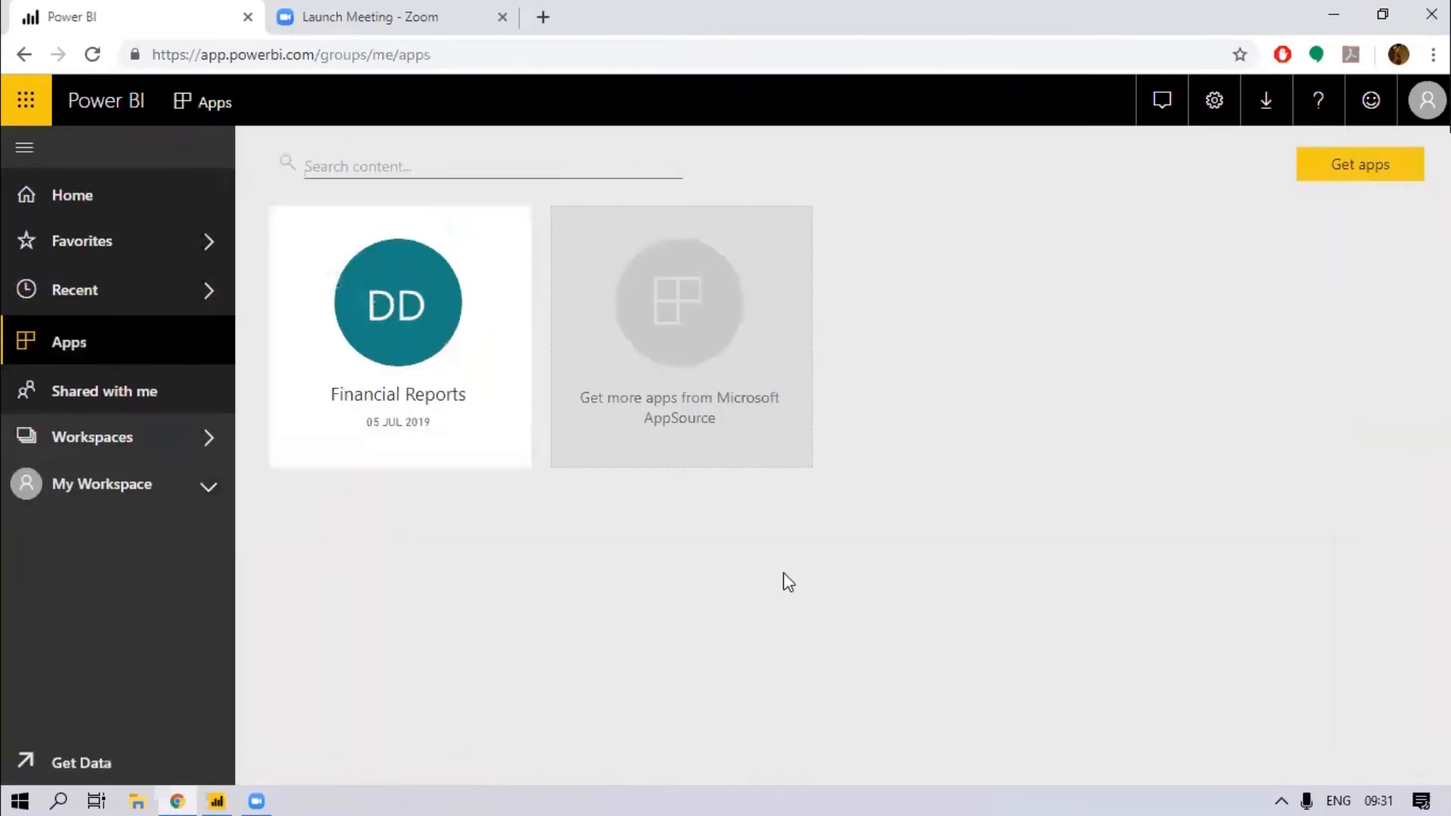
- Open the Financial Reports app, minimise Chrome and Power BI Desktop, and open the Capture image
{"action": "left_click", "coordinate": [408, 301]}
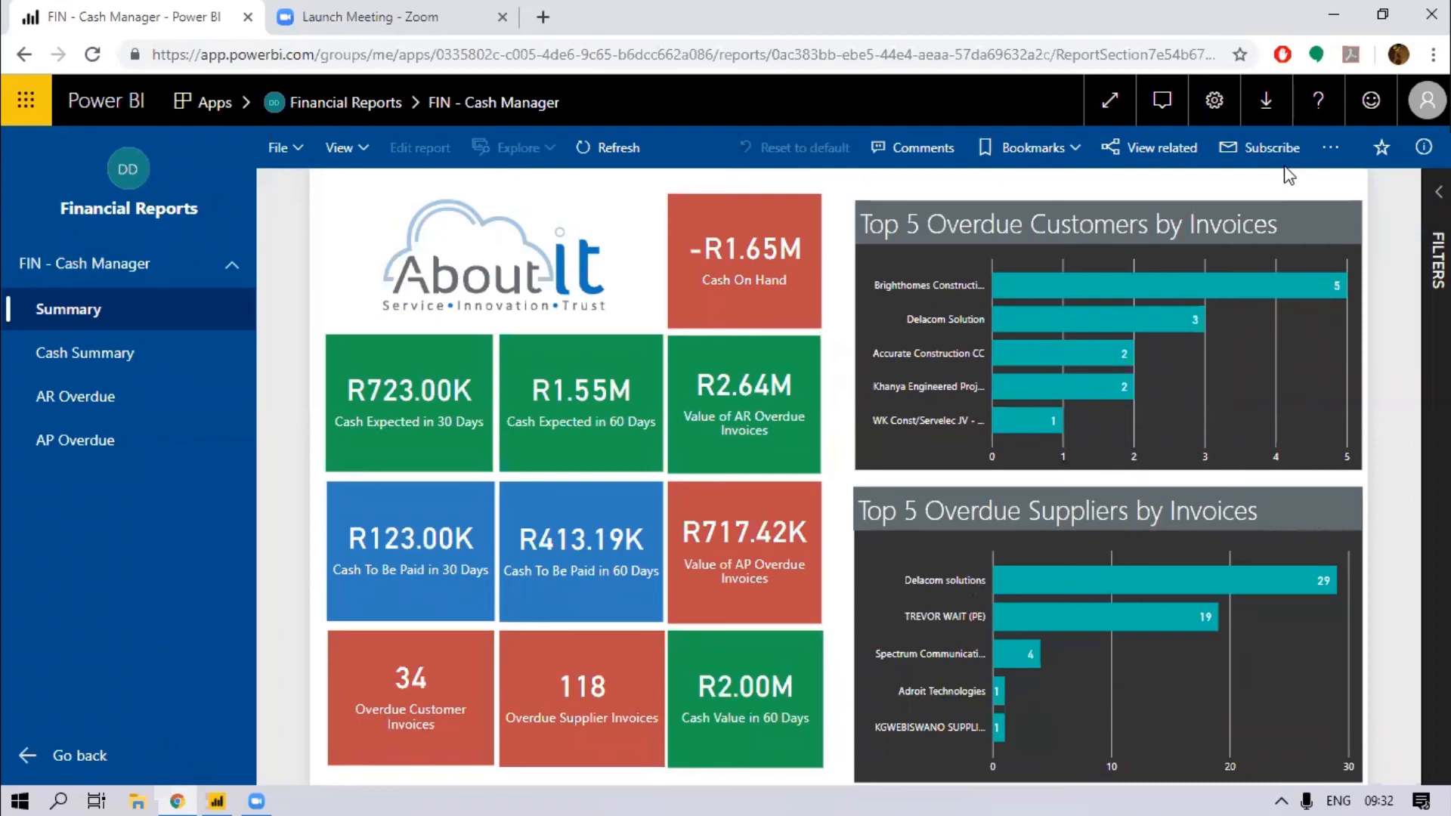
{"action": "left_click", "coordinate": [1333, 15]}
{"action": "left_click", "coordinate": [1334, 10]}
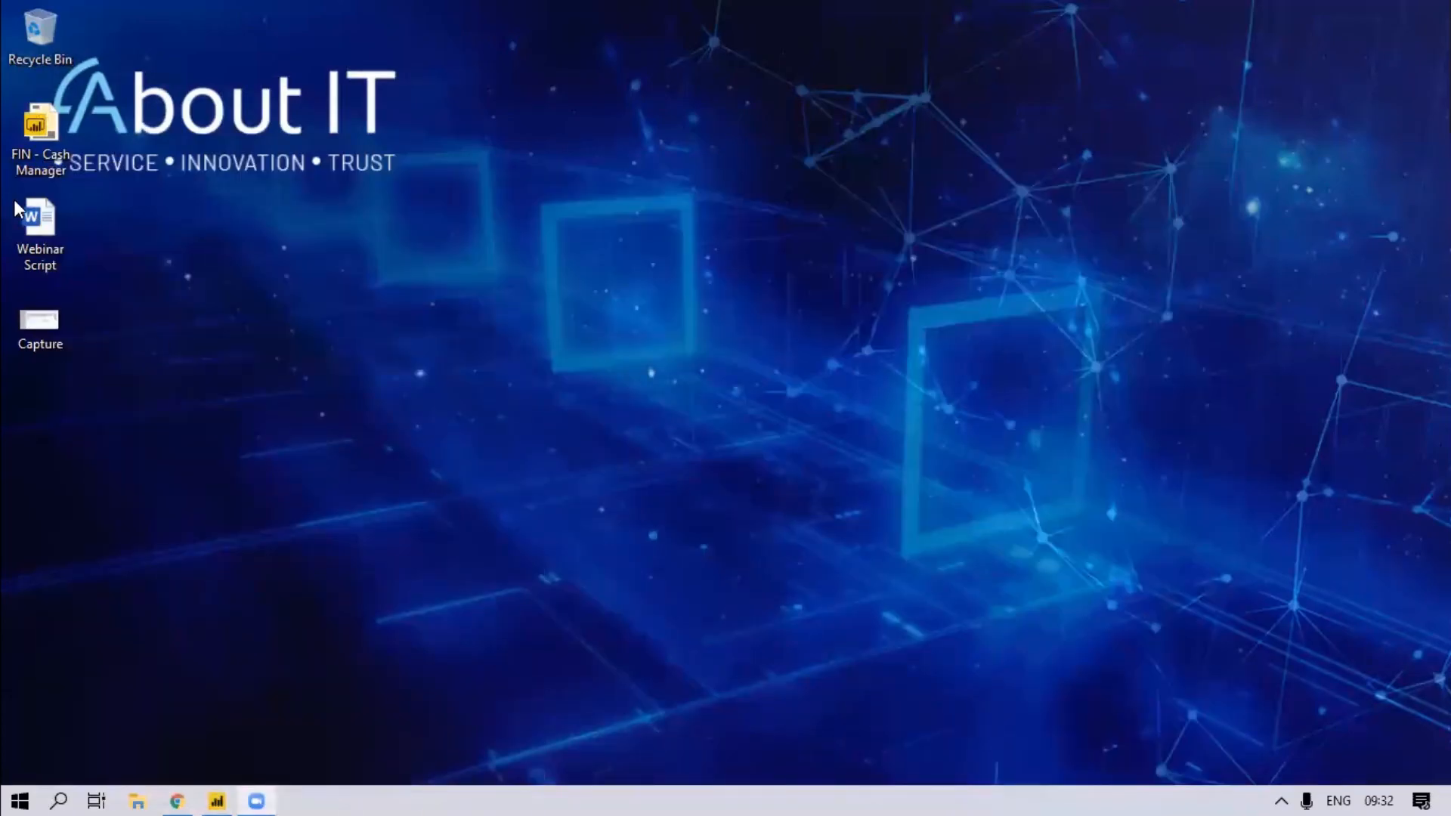
{"action": "double_click", "coordinate": [39, 322]}
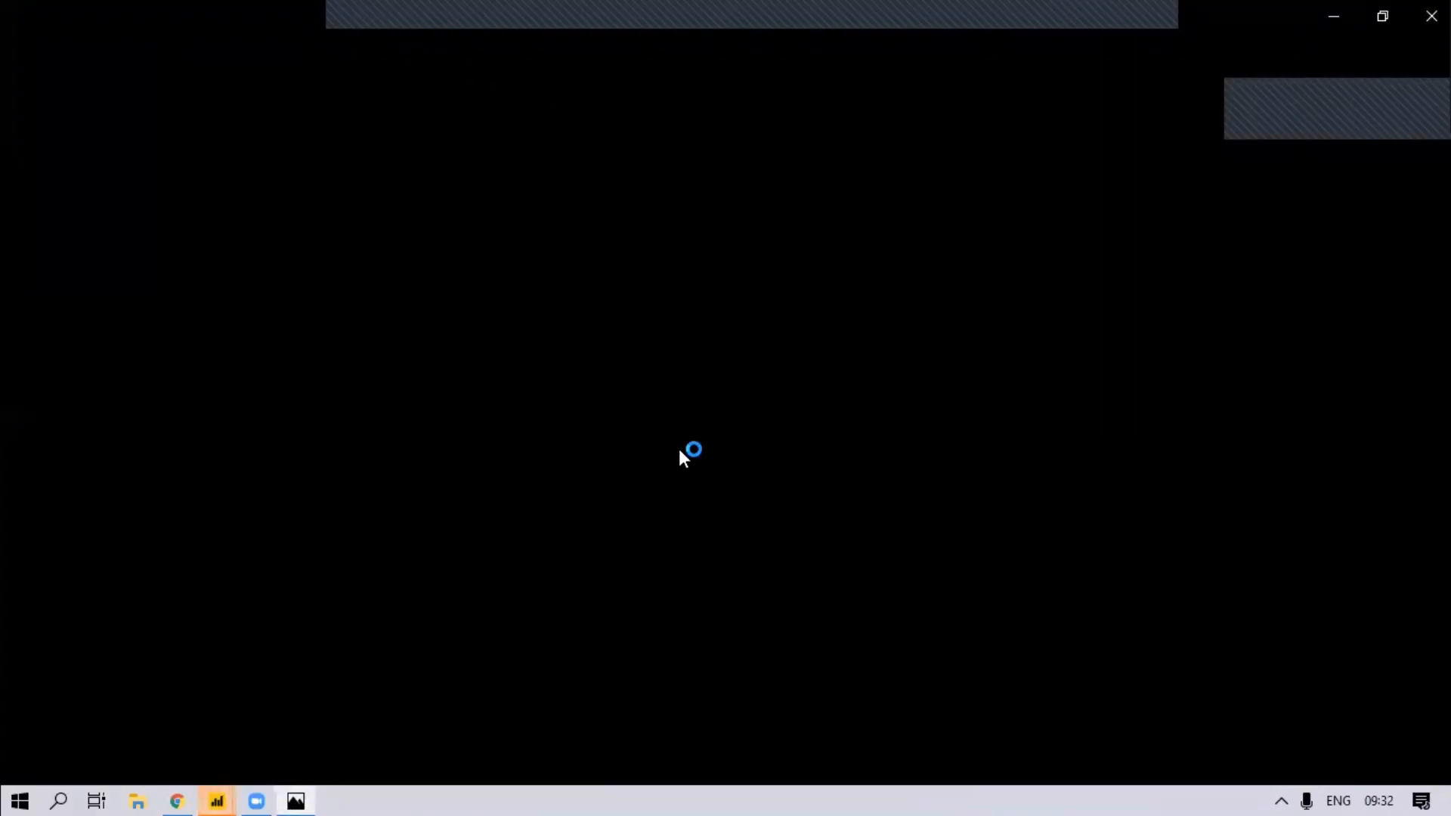